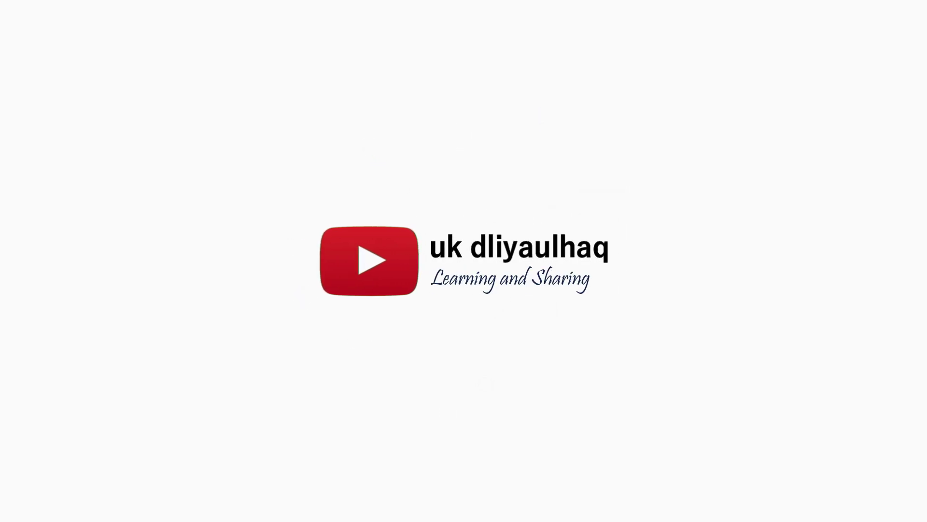
# Step: From the ADMIN view, download the AGUS record's Excel report and open the XLSX file
pyautogui.click(620, 484)
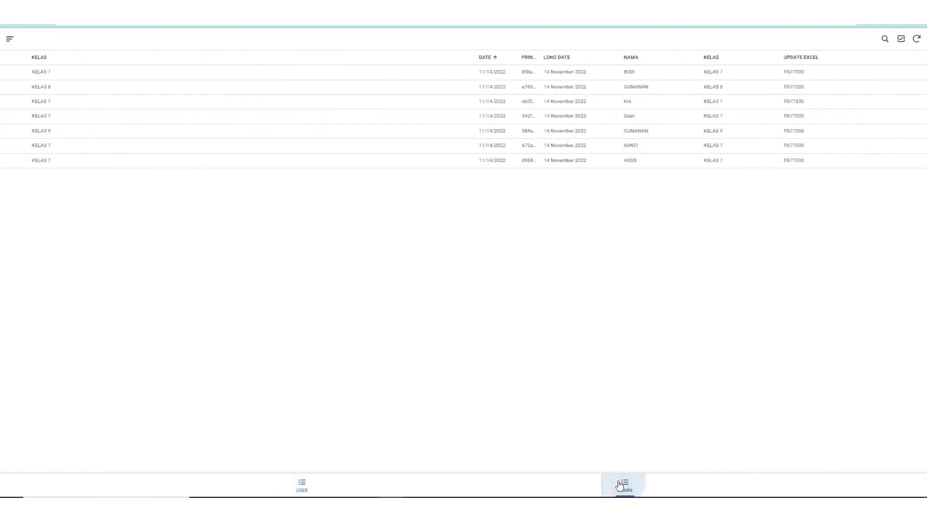
pyautogui.click(381, 161)
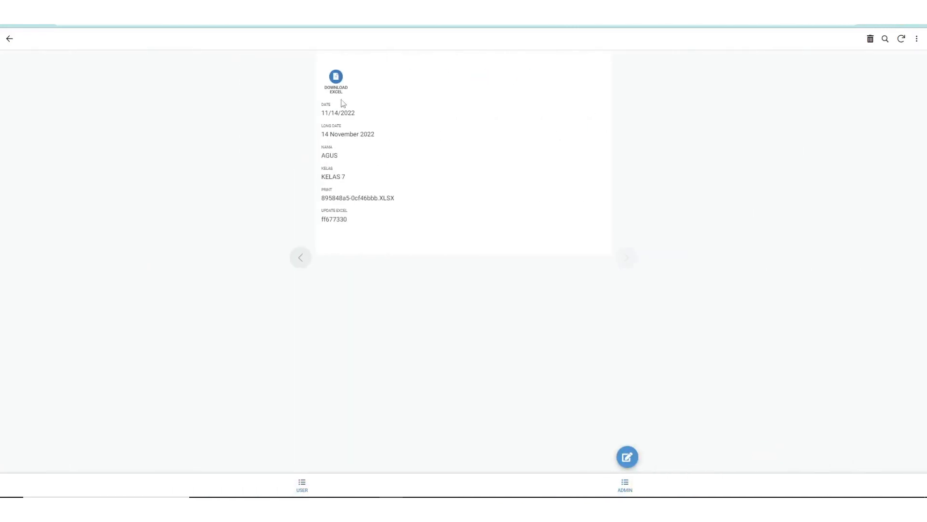
pyautogui.click(337, 77)
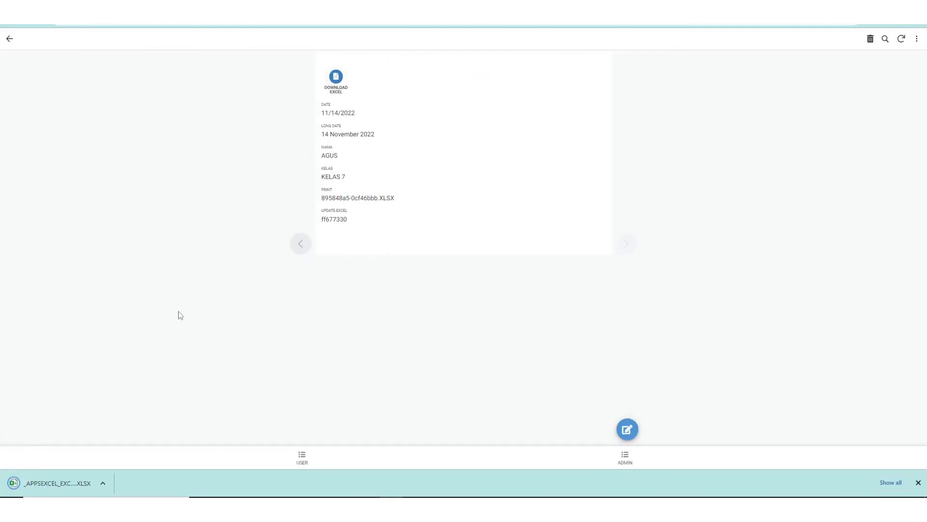
pyautogui.click(57, 484)
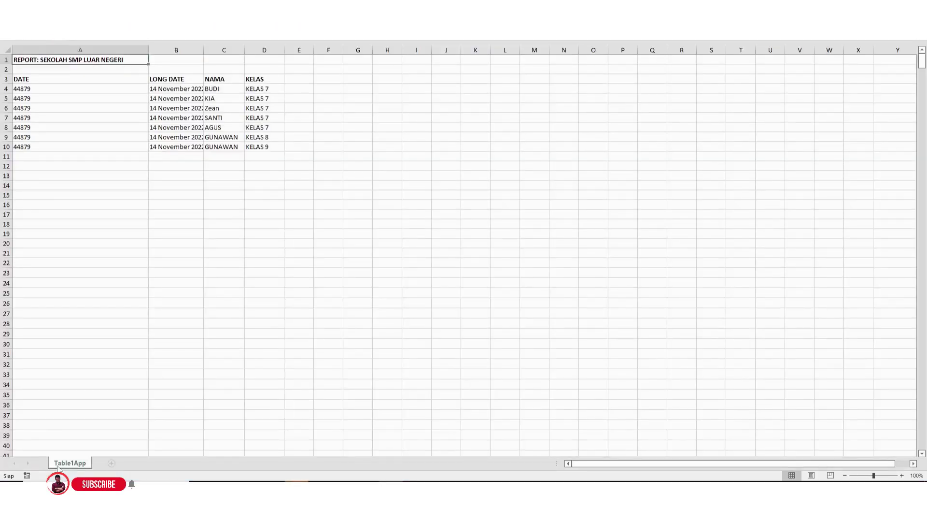
# Step: Review the seven report rows in Excel, then go back to AppSheet's Databases home
pyautogui.click(103, 326)
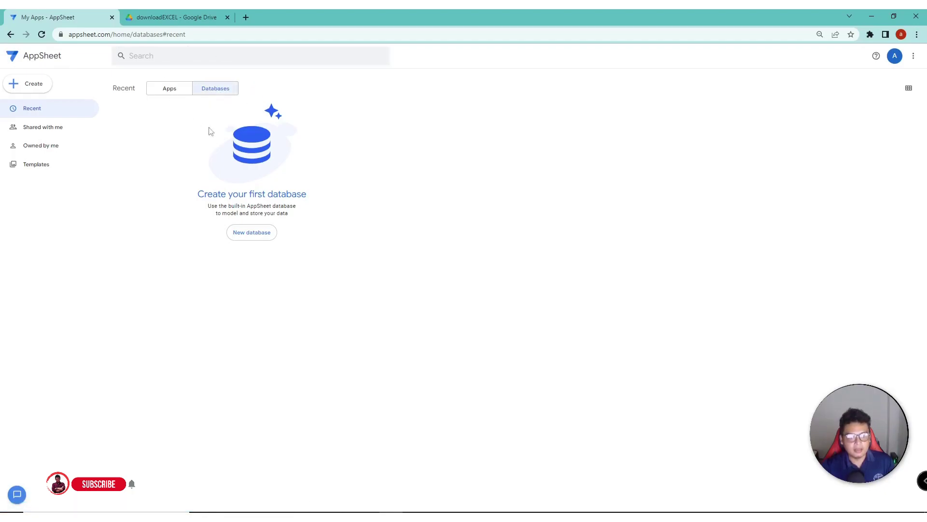
# Step: Create a new untitled AppSheet database with a sample Table 1
pyautogui.click(239, 233)
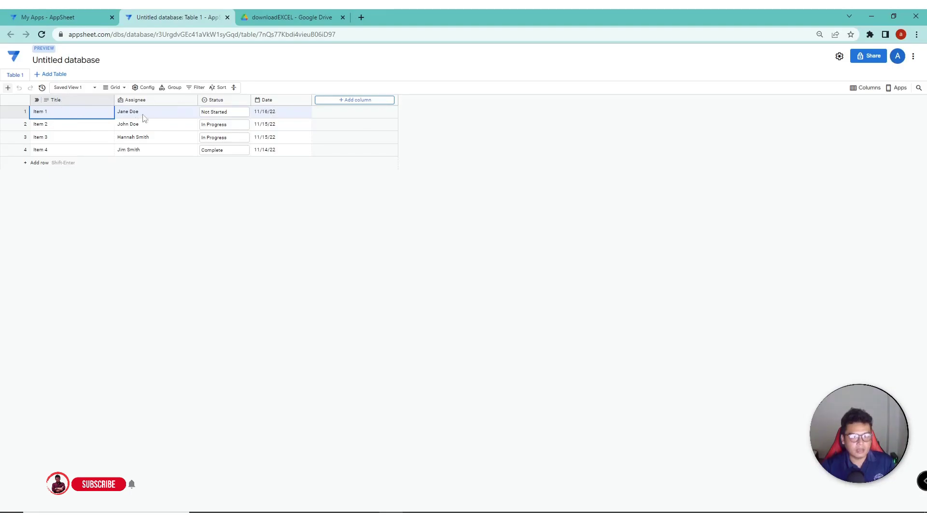
# Step: Rename the Title column to ID, keeping its type as Text
pyautogui.moveTo(106, 100)
pyautogui.click(107, 101)
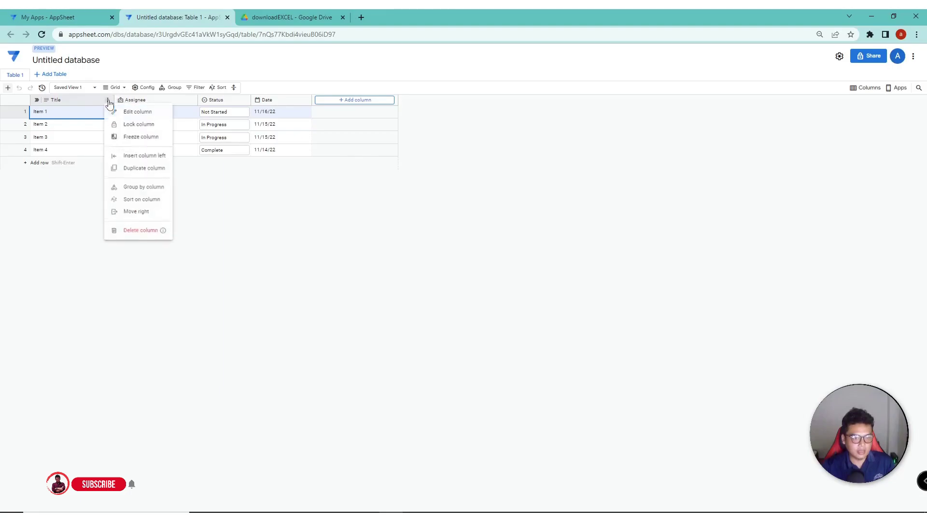
pyautogui.click(126, 113)
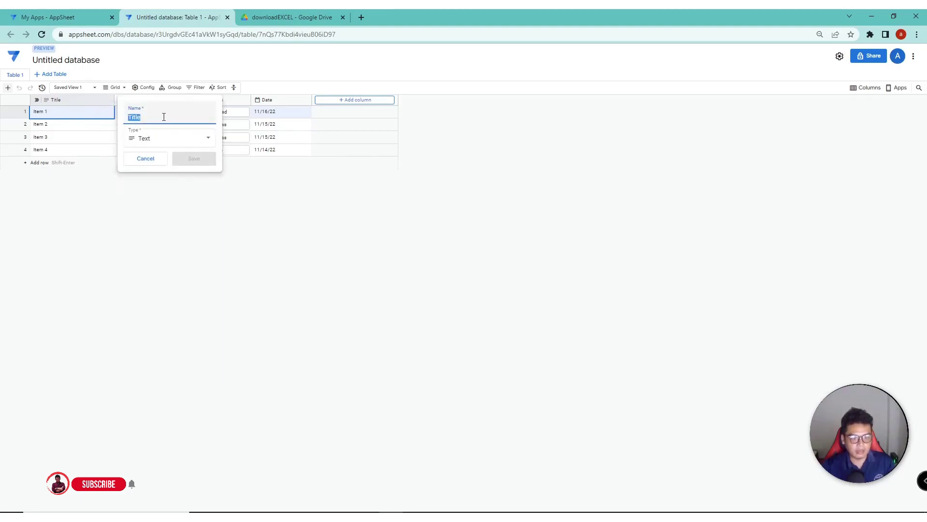
pyautogui.write('ID')
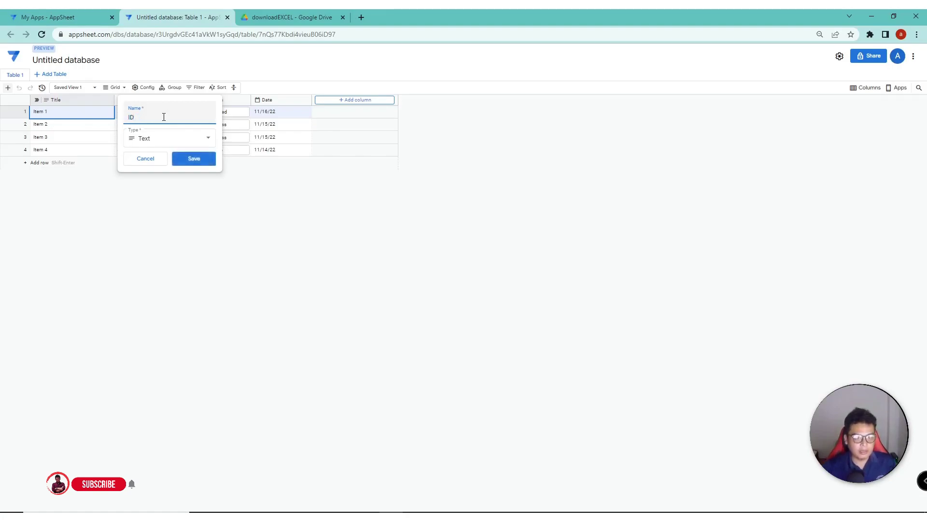
pyautogui.click(181, 139)
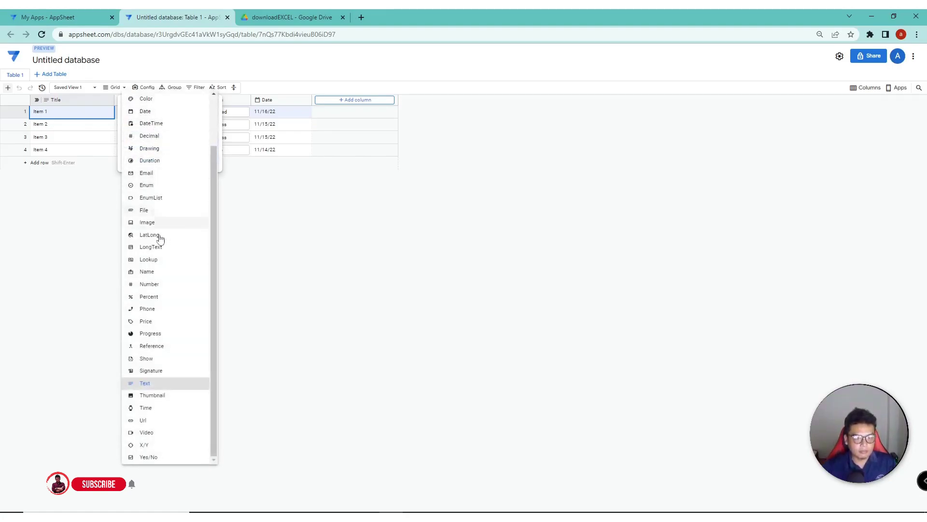
pyautogui.click(145, 383)
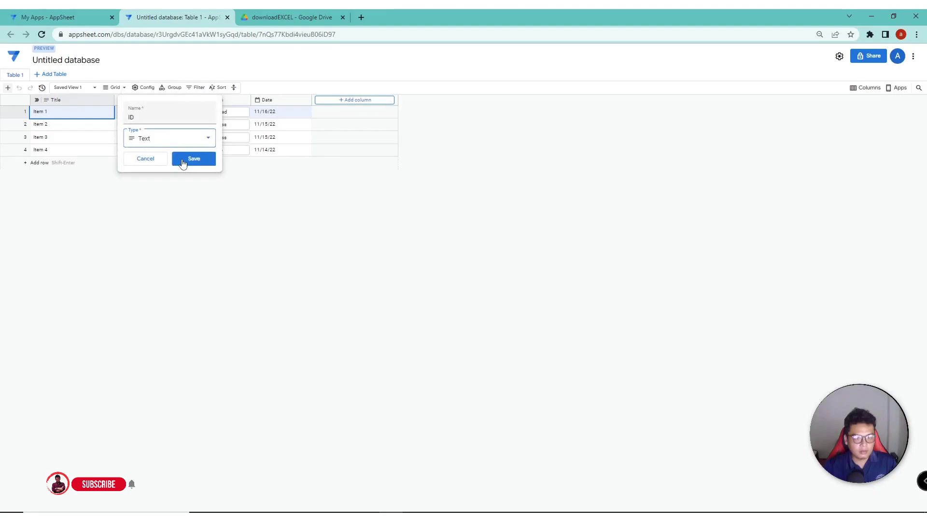
pyautogui.click(182, 160)
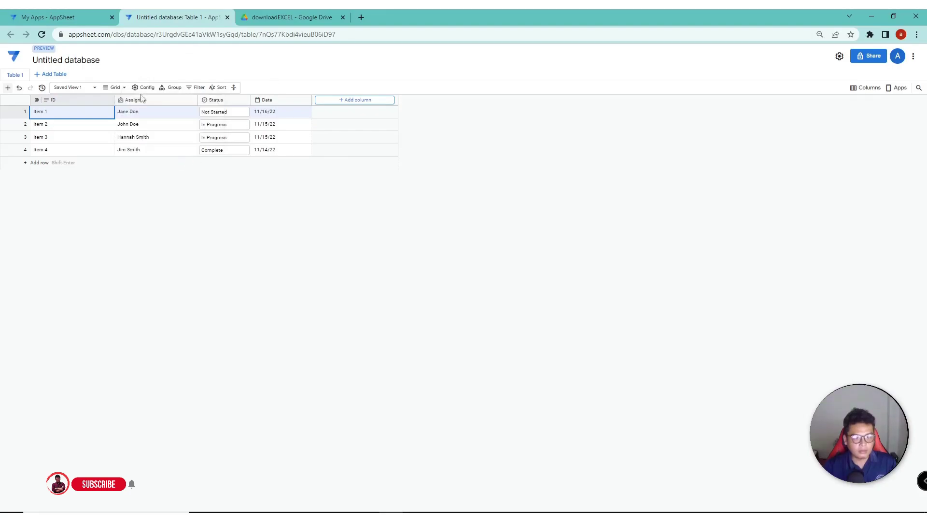
# Step: Rename the Assignee column to DATE and change its type to Date
pyautogui.moveTo(156, 100)
pyautogui.click(192, 101)
pyautogui.click(212, 112)
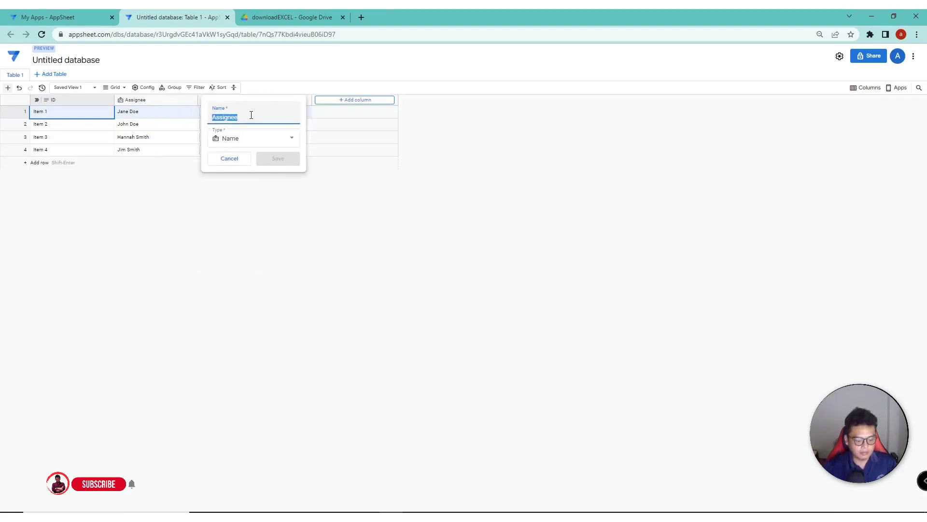
pyautogui.write('DATE')
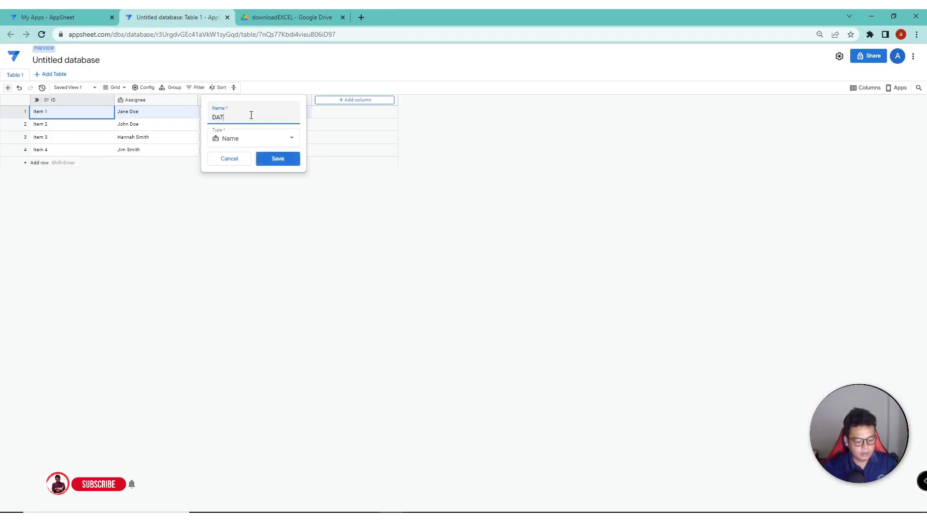
pyautogui.click(257, 140)
pyautogui.click(256, 139)
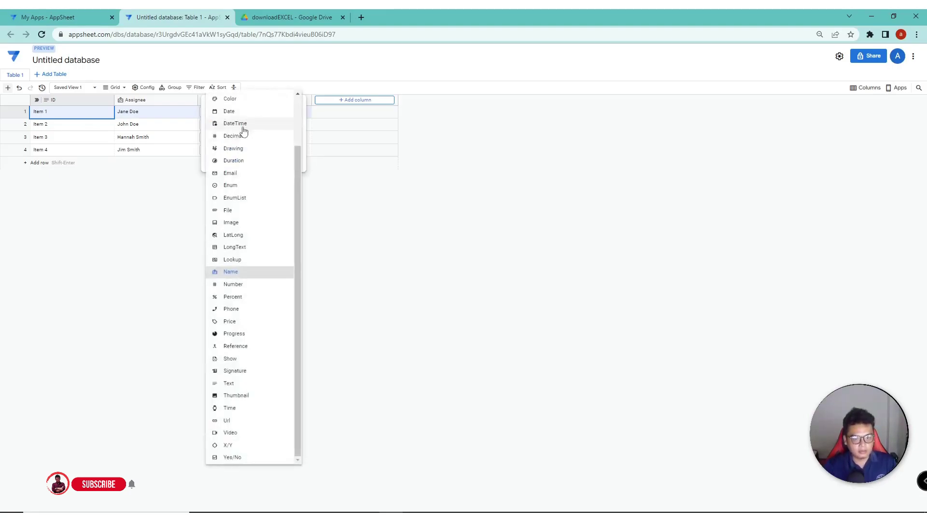
pyautogui.click(242, 110)
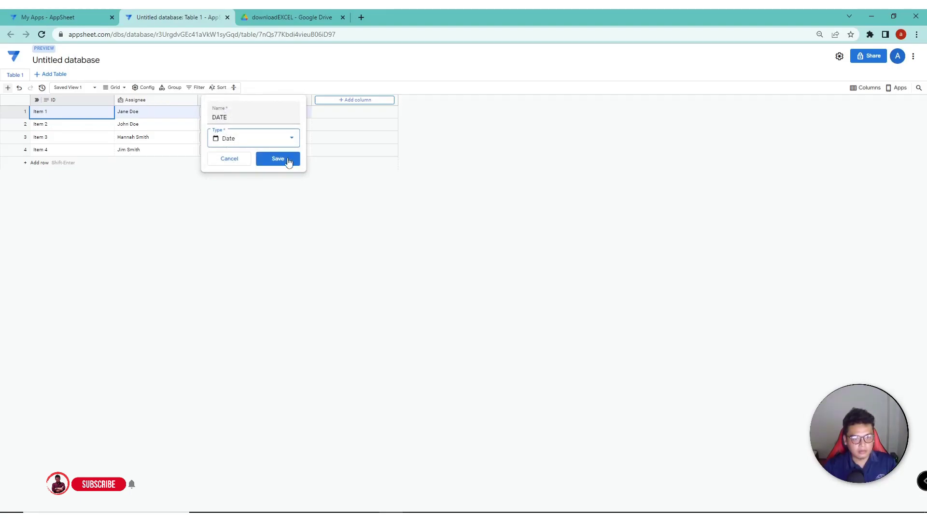
pyautogui.click(288, 159)
pyautogui.click(559, 299)
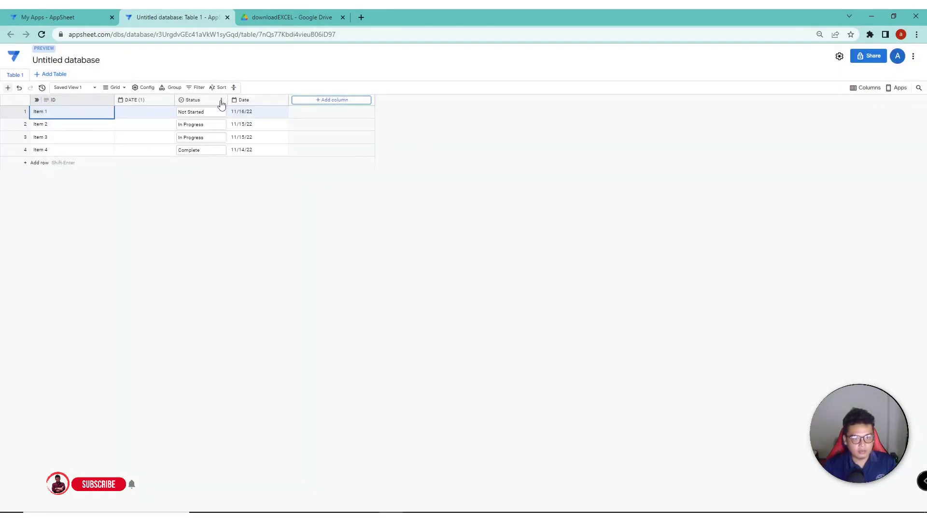
# Step: Turn the Status column into a Text column named LONG DATE, then delete the Date column
pyautogui.click(221, 101)
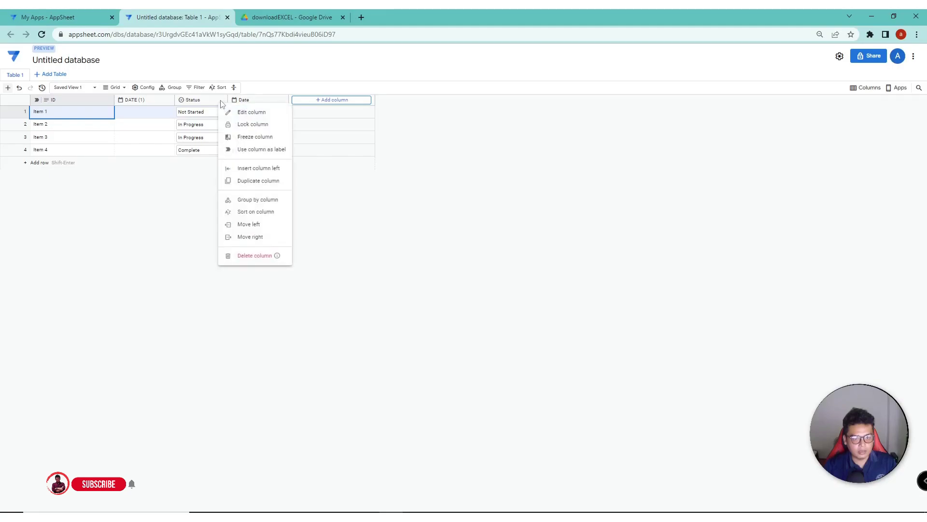
pyautogui.click(250, 112)
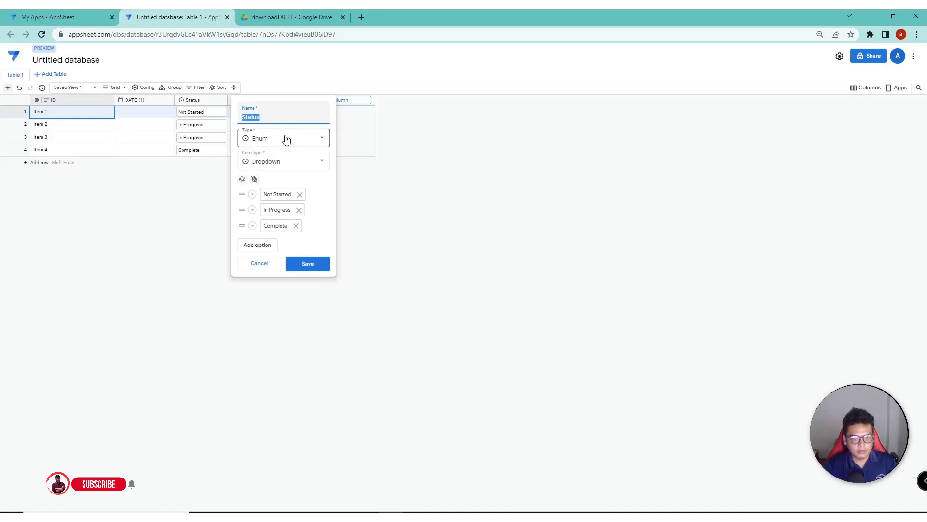
pyautogui.write('KE')
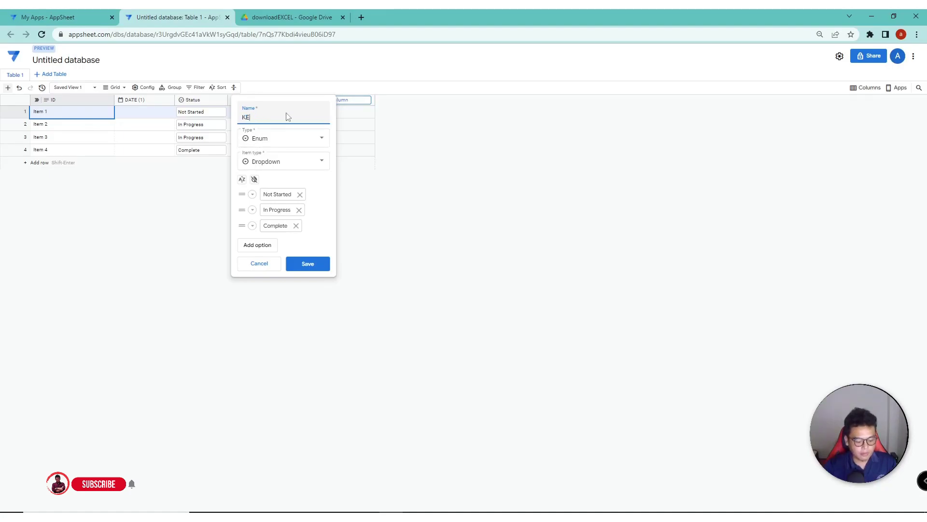
pyautogui.write('LAS')
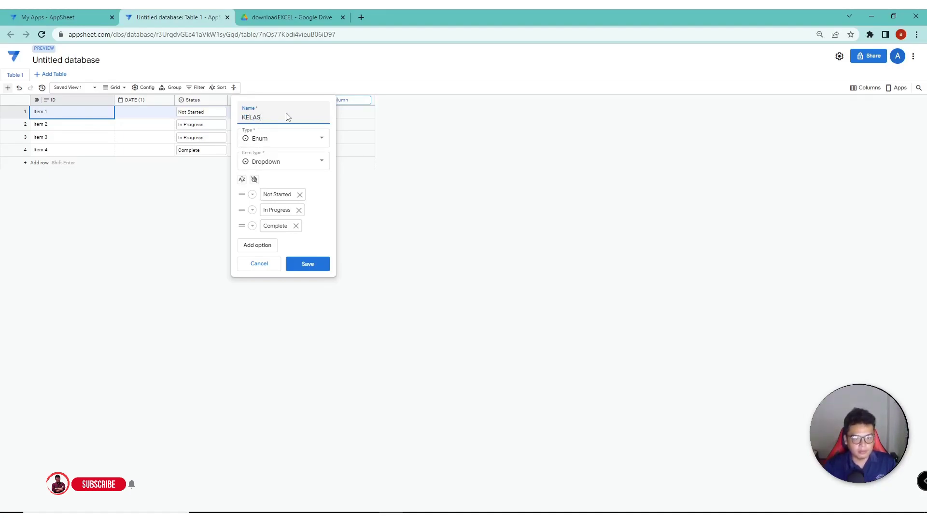
pyautogui.hotkey('ctrl', 'a')
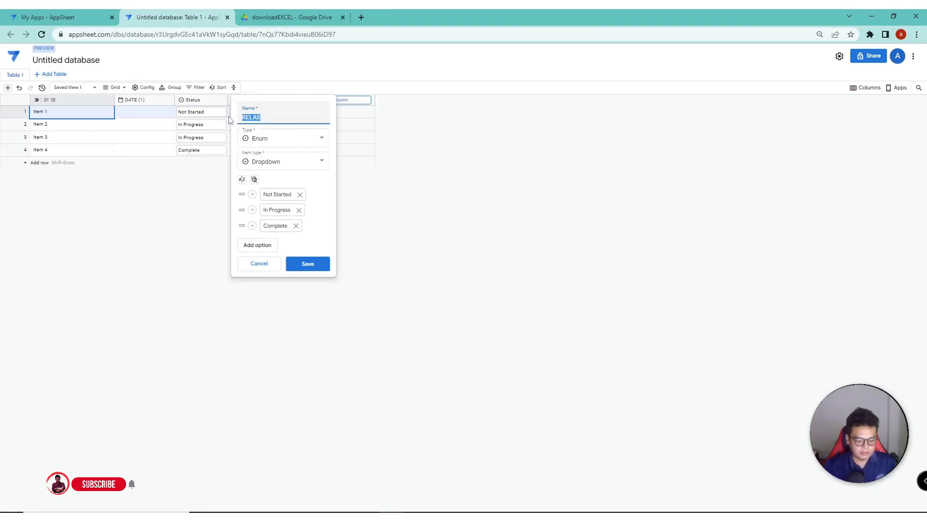
pyautogui.write('LONG DAT')
pyautogui.write('E')
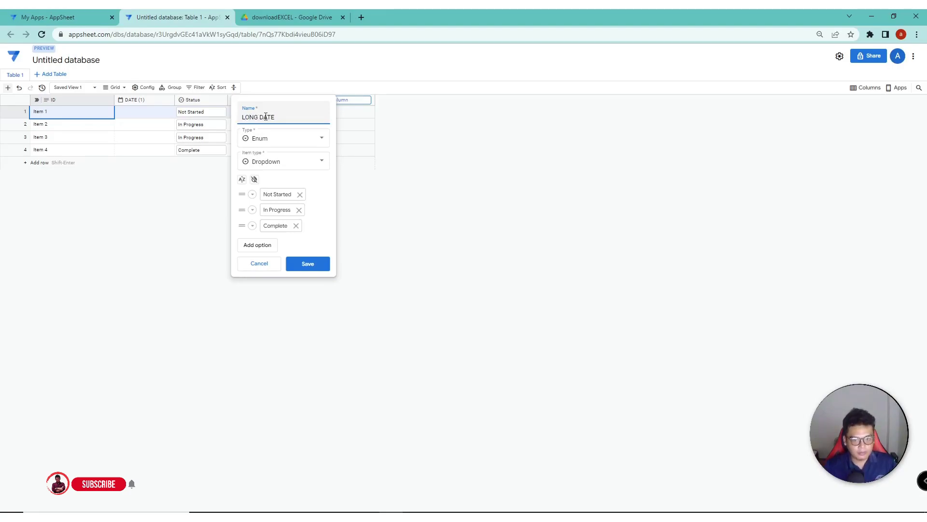
pyautogui.click(273, 139)
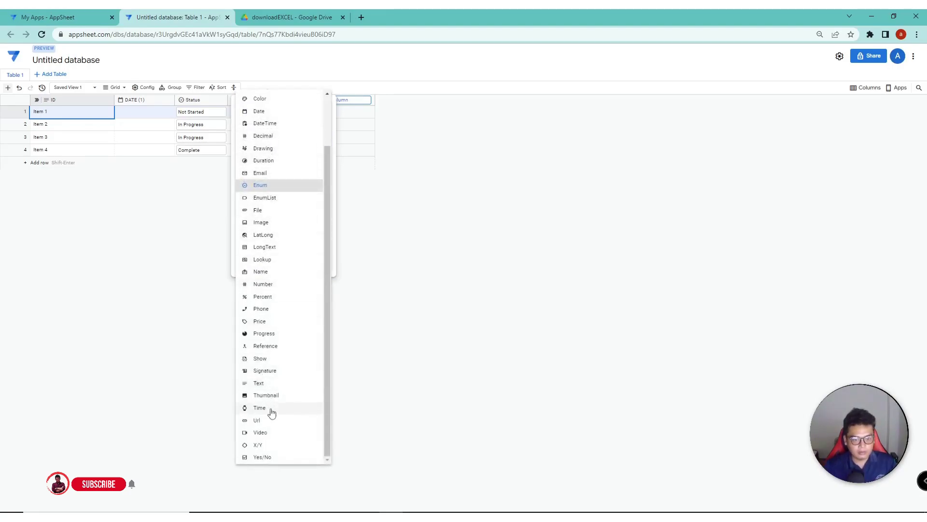
pyautogui.click(274, 383)
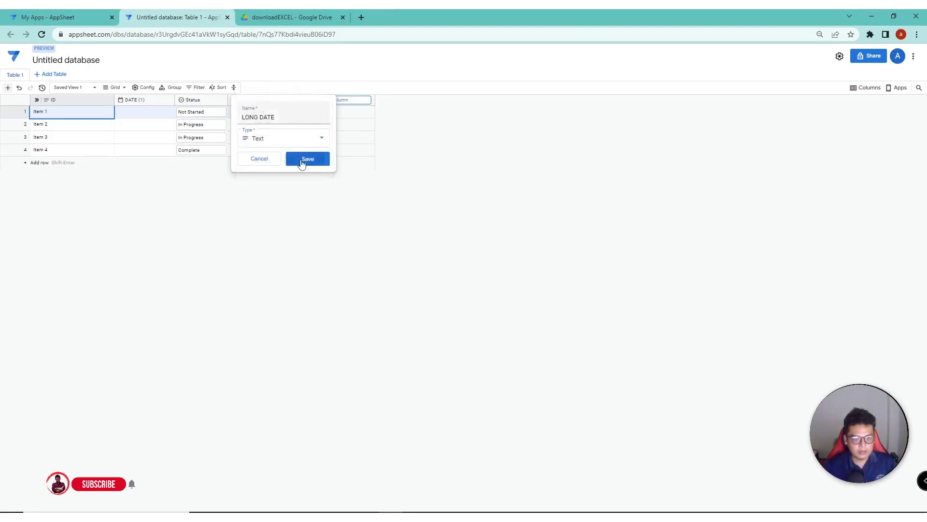
pyautogui.click(302, 161)
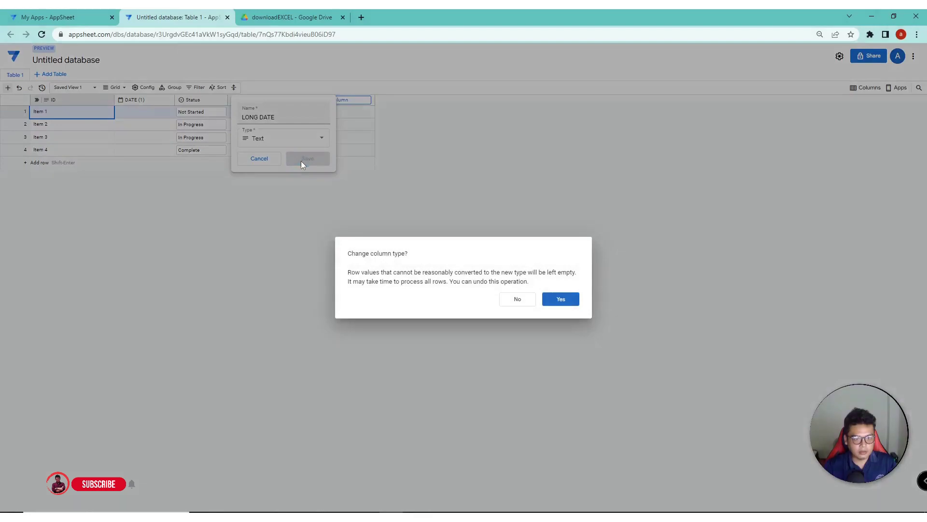
pyautogui.click(562, 302)
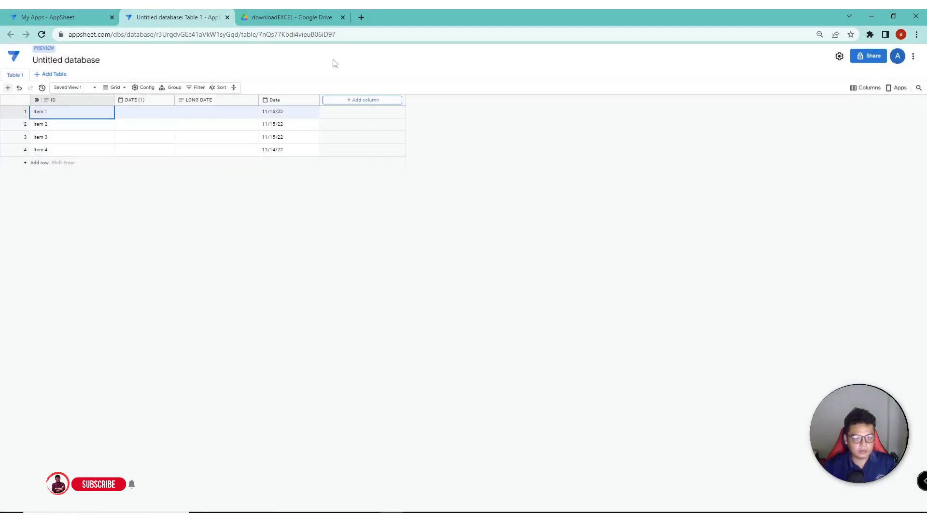
pyautogui.click(313, 100)
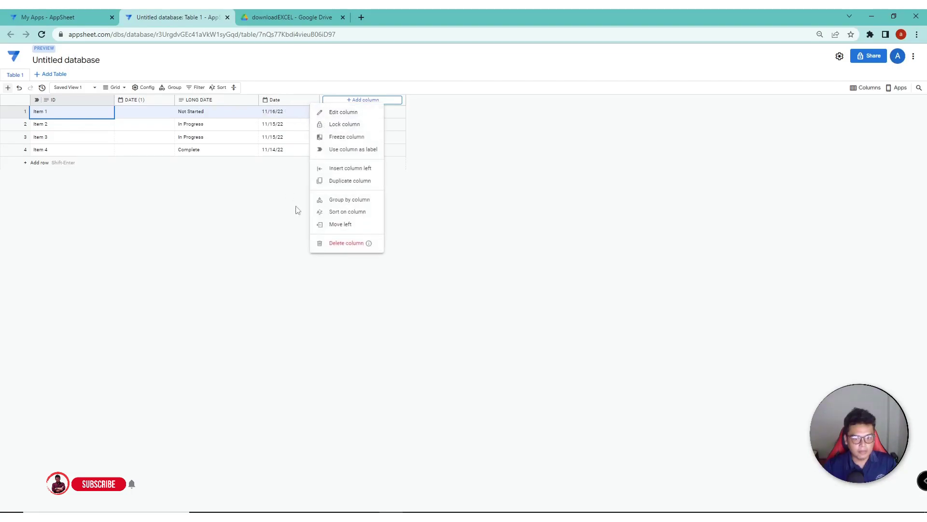
pyautogui.click(338, 243)
# Step: Confirm the Date column deletion and rename DATE (1) to DATE
pyautogui.click(478, 301)
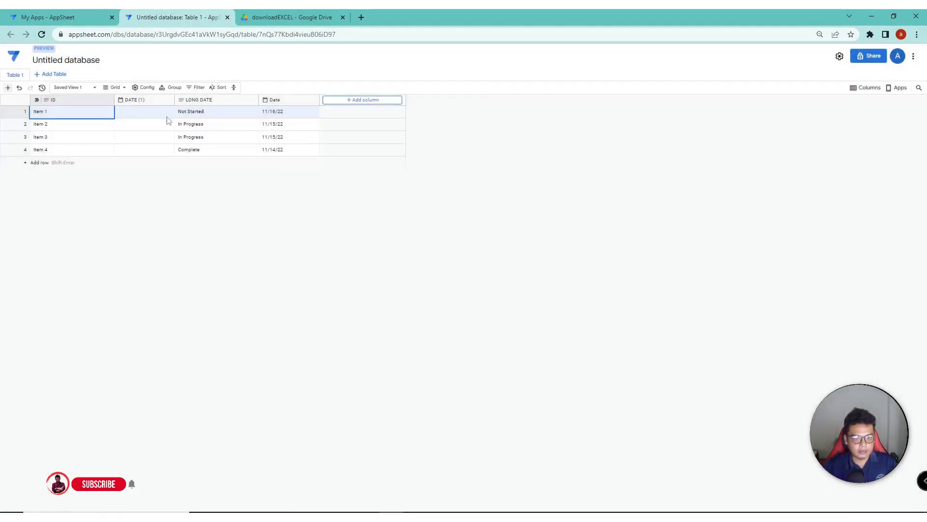
pyautogui.click(169, 102)
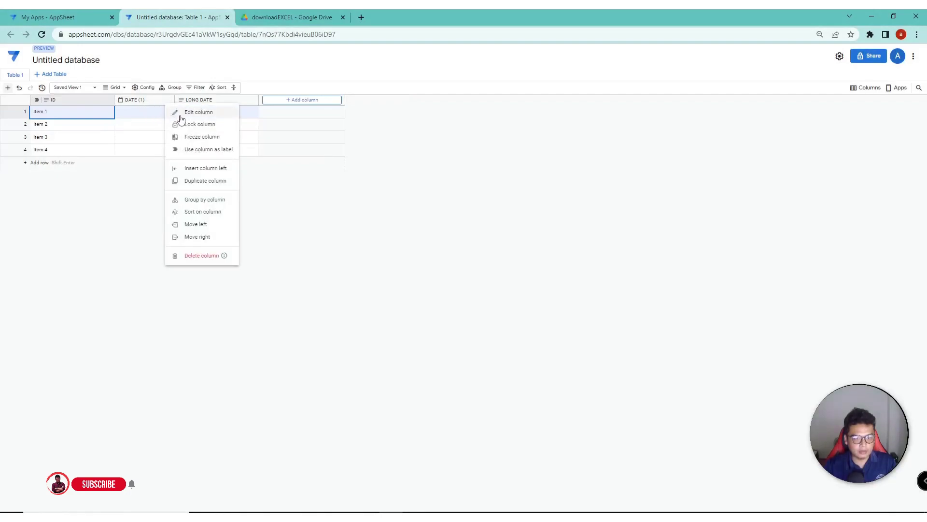
pyautogui.click(193, 110)
pyautogui.click(223, 116)
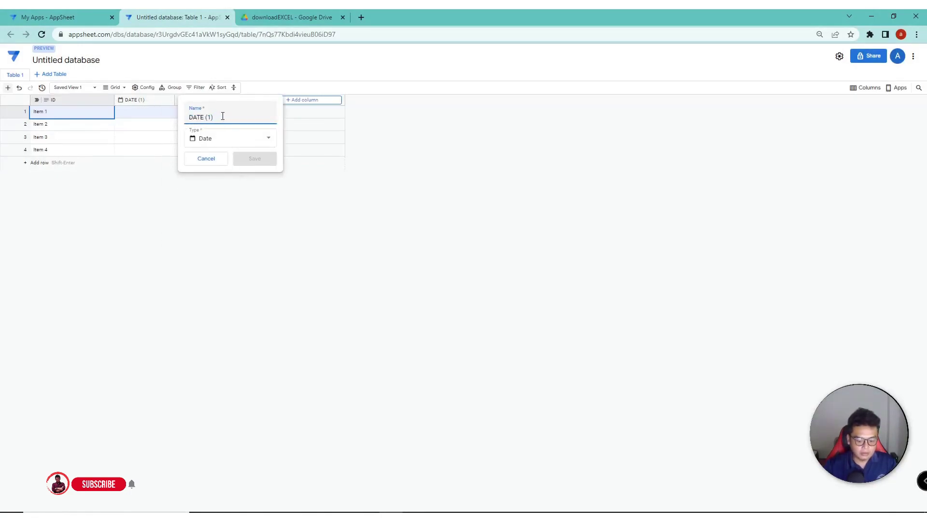
pyautogui.press('BackSpace')
pyautogui.press('BackSpace')
pyautogui.press('BackSpace')
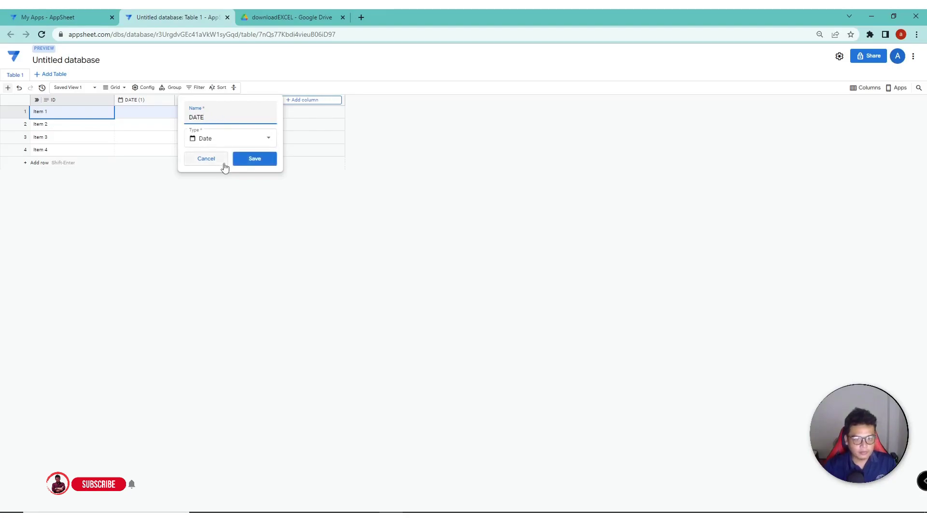
pyautogui.click(242, 158)
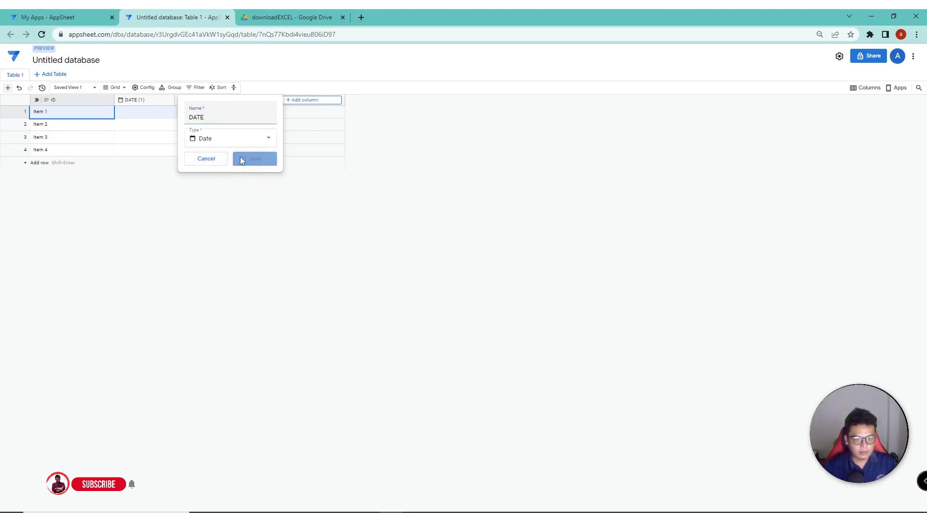
# Step: Add a new Text column named NAMA
pyautogui.click(296, 99)
pyautogui.write('K')
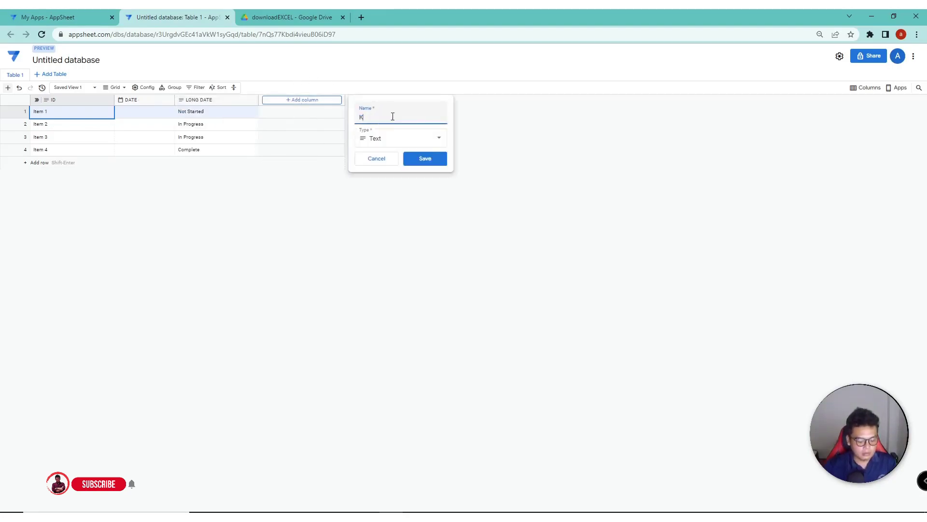
pyautogui.write('ELAS')
pyautogui.click(394, 140)
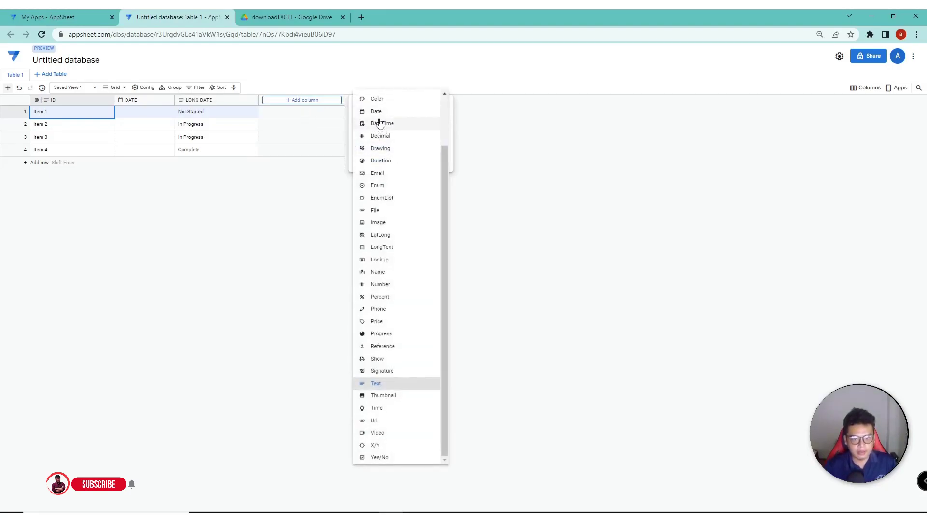
pyautogui.scroll(1, 435, 211)
pyautogui.click(376, 410)
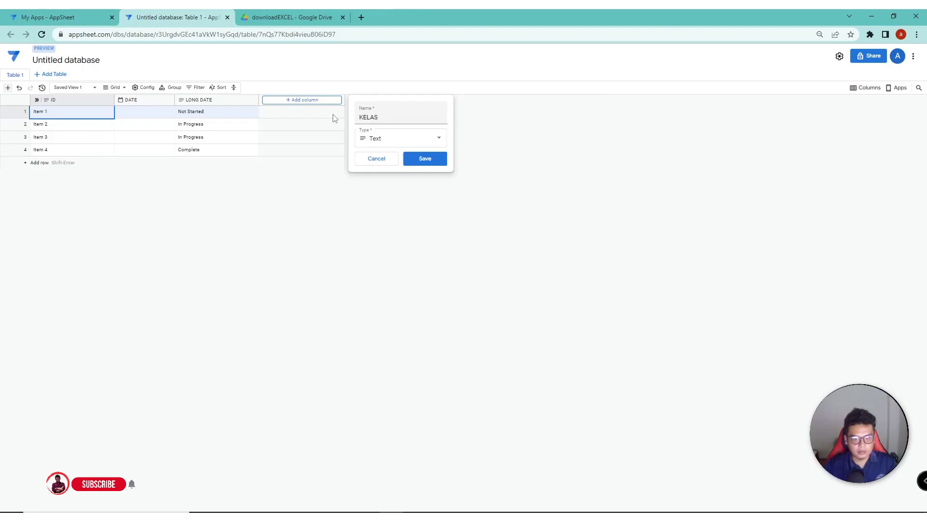
pyautogui.hotkey('shift', 'Tab')
pyautogui.write('NAMA')
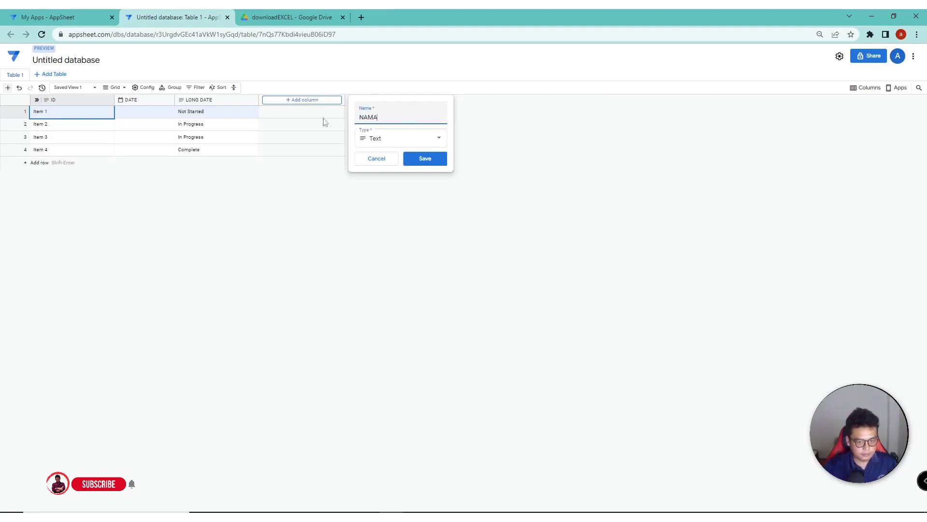
pyautogui.click(419, 163)
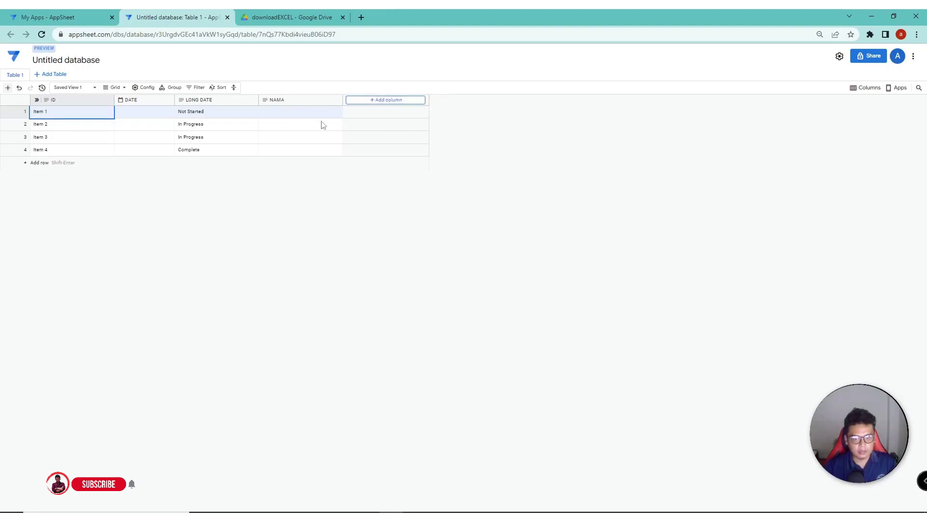
# Step: Add a new column named KELAS of type Enum with Text items
pyautogui.click(372, 103)
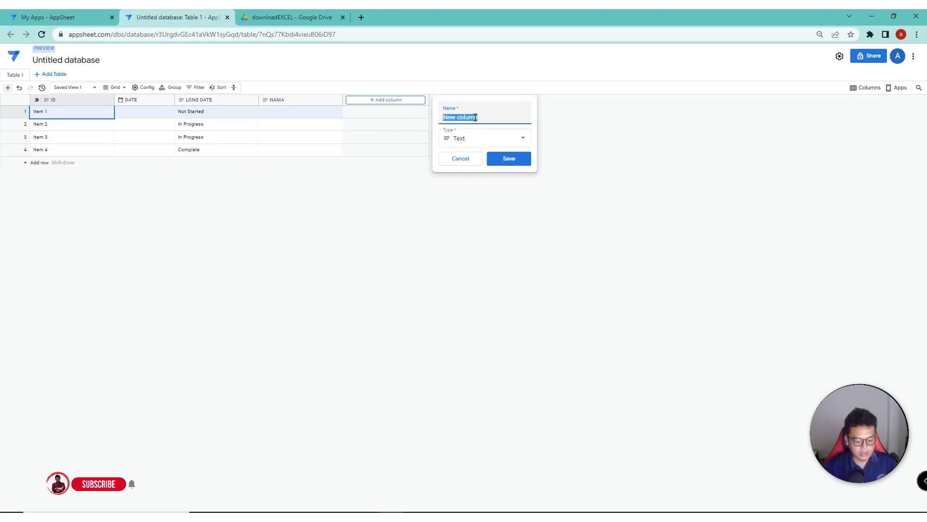
pyautogui.write('KELAS')
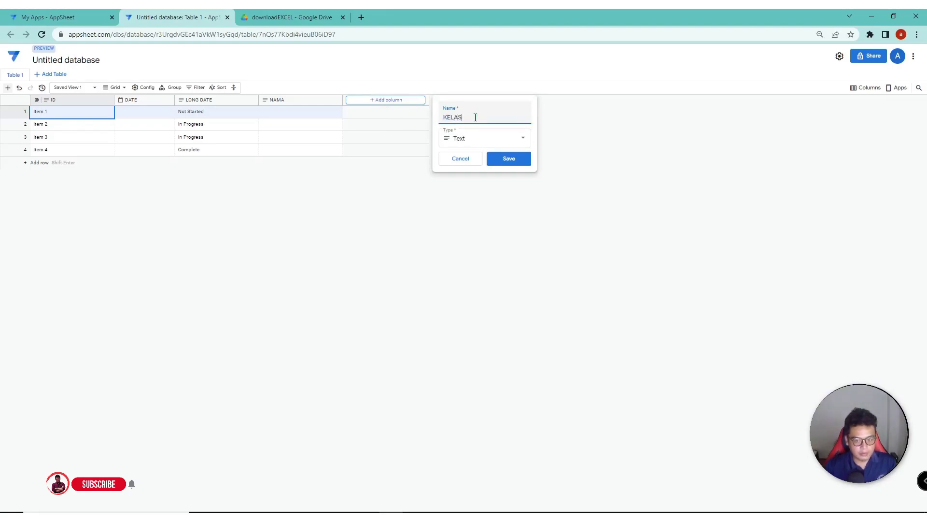
pyautogui.click(467, 141)
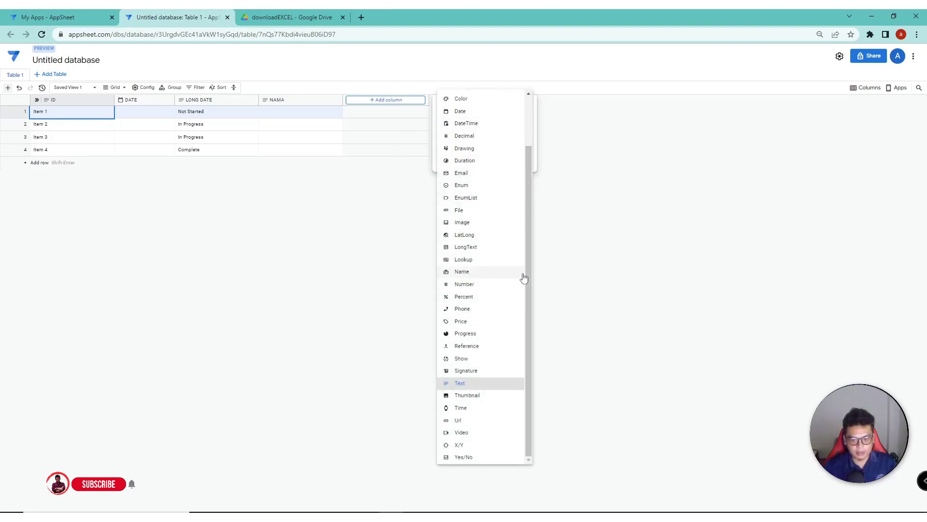
pyautogui.scroll(2, 528, 272)
pyautogui.scroll(-1, 526, 258)
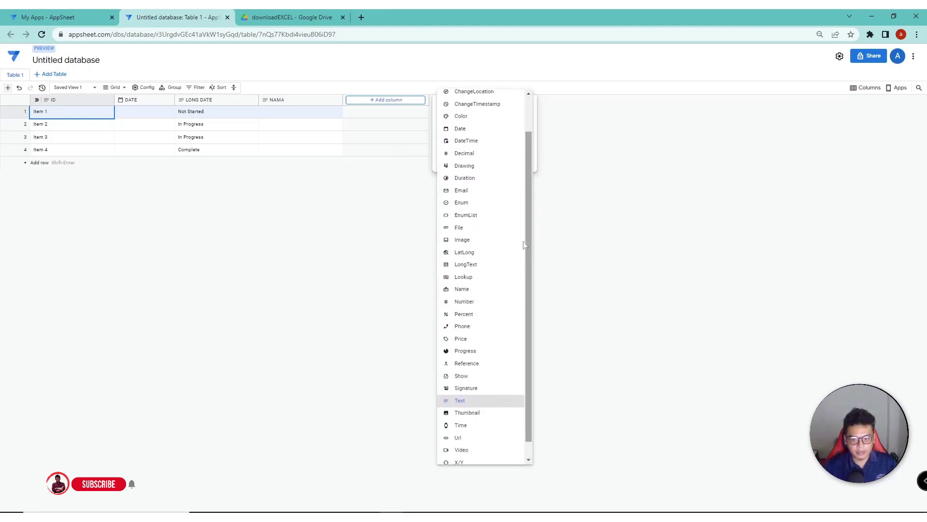
pyautogui.click(462, 203)
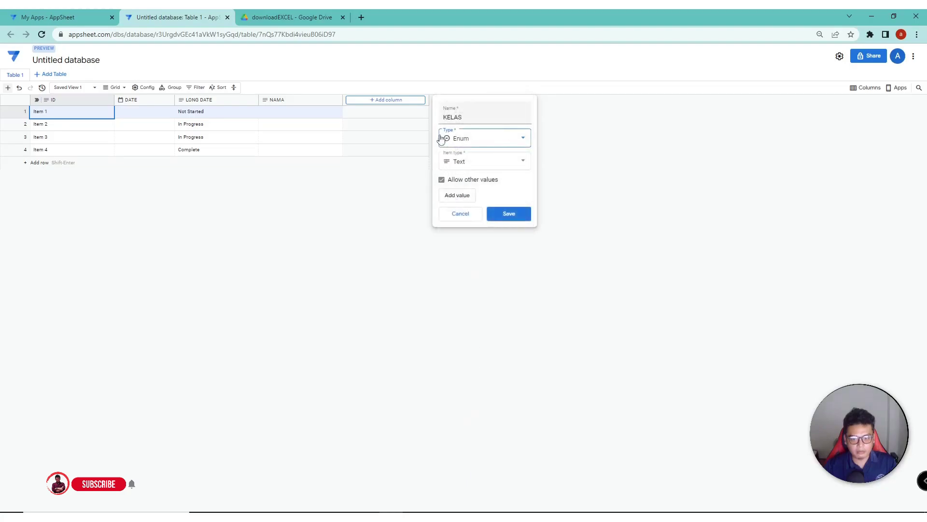
pyautogui.click(471, 166)
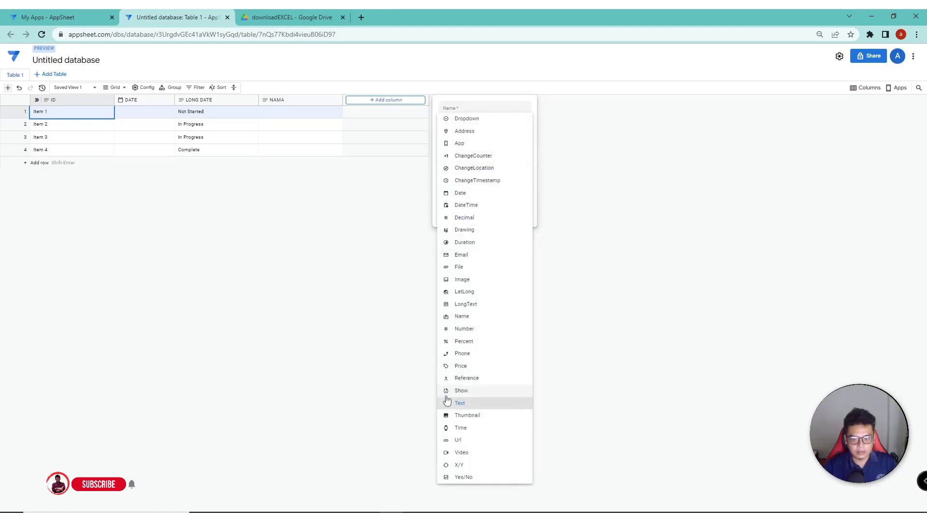
pyautogui.click(408, 169)
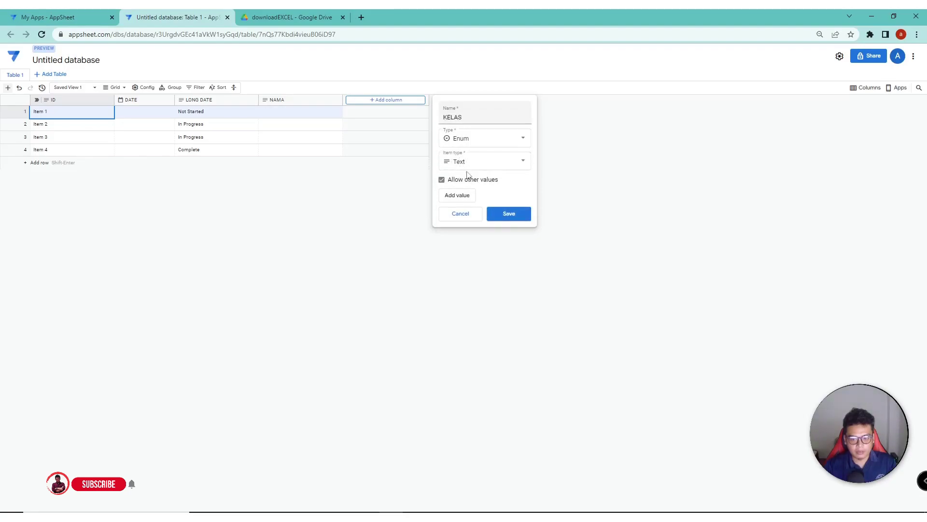
# Step: Enter KELAS 7 and KELAS 8 as the column's choice values
pyautogui.click(467, 196)
pyautogui.write('KEL')
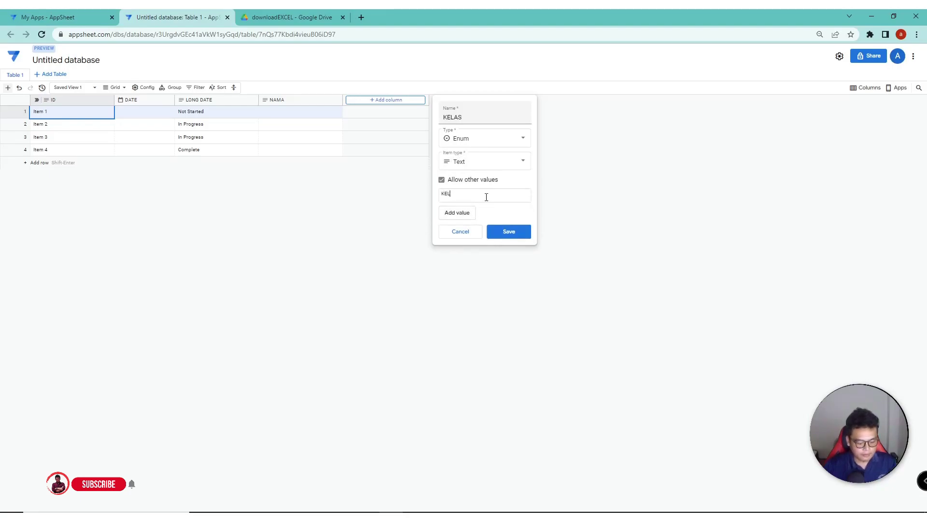
pyautogui.write('AS 7')
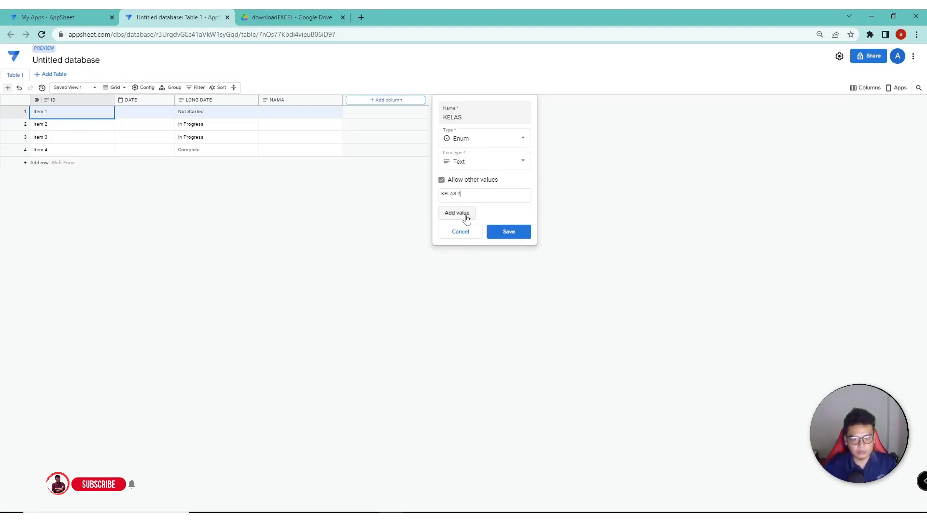
pyautogui.click(466, 214)
pyautogui.write('KELAS 8')
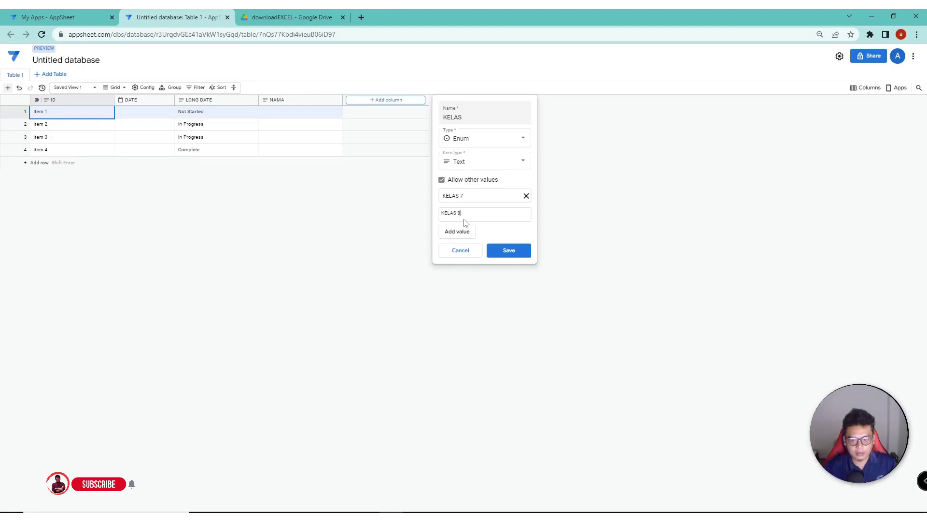
pyautogui.click(466, 234)
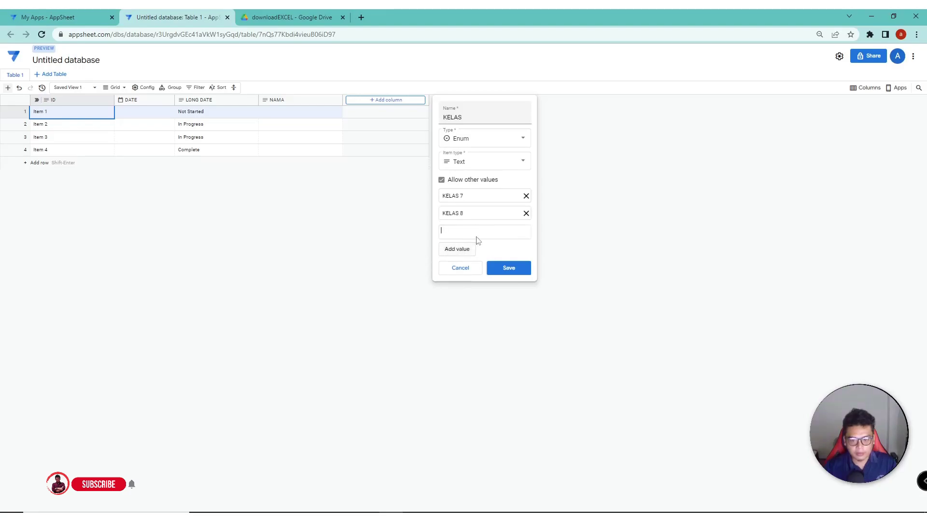
pyautogui.click(477, 232)
pyautogui.write('KELAS 9')
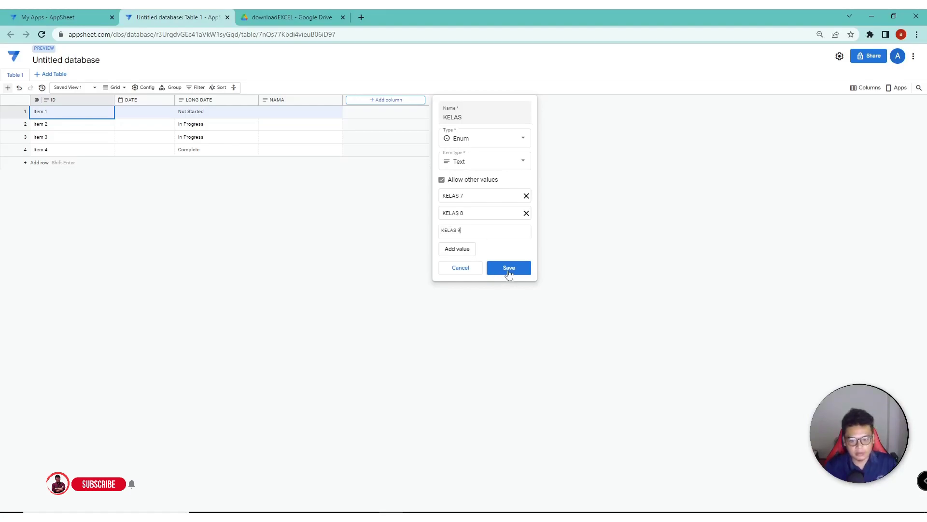
# Step: Save the KELAS column with KELAS 9 as its last choice, then show apps using Table 1
pyautogui.click(509, 272)
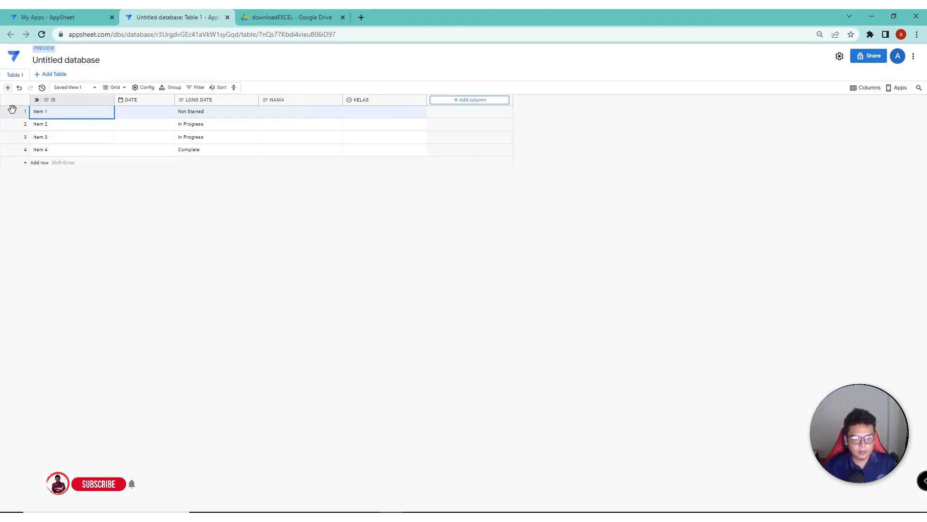
pyautogui.moveTo(14, 111); pyautogui.dragTo(12, 116)
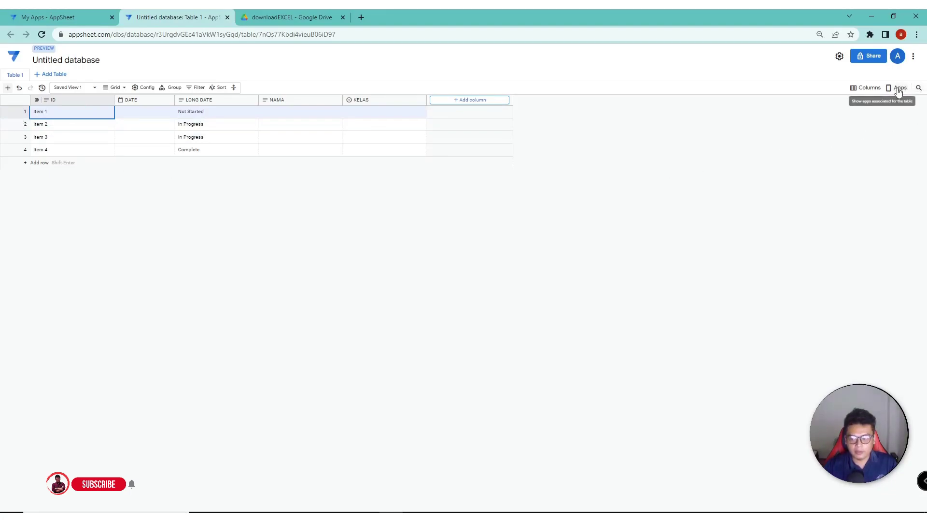
pyautogui.click(898, 90)
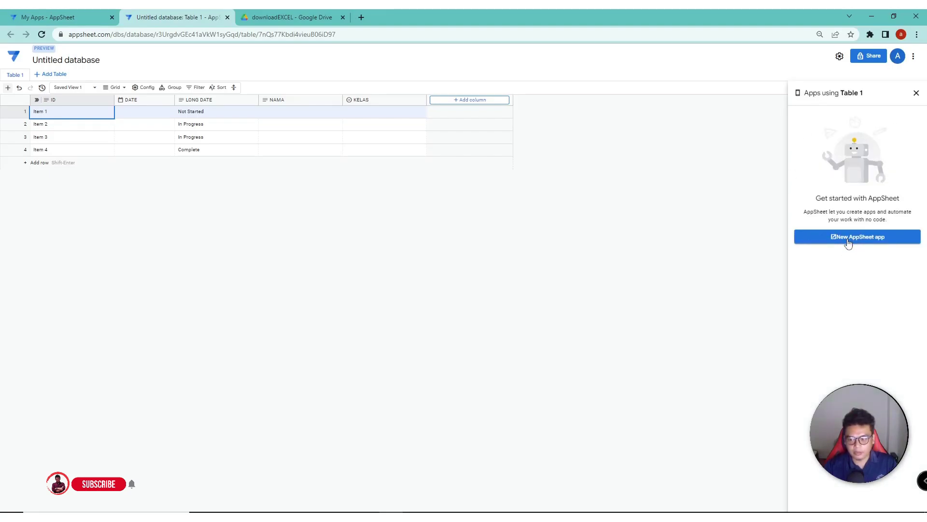
# Step: Create 'Table 1 App' from Table 1, preview Item 1, then return to the database
pyautogui.click(864, 238)
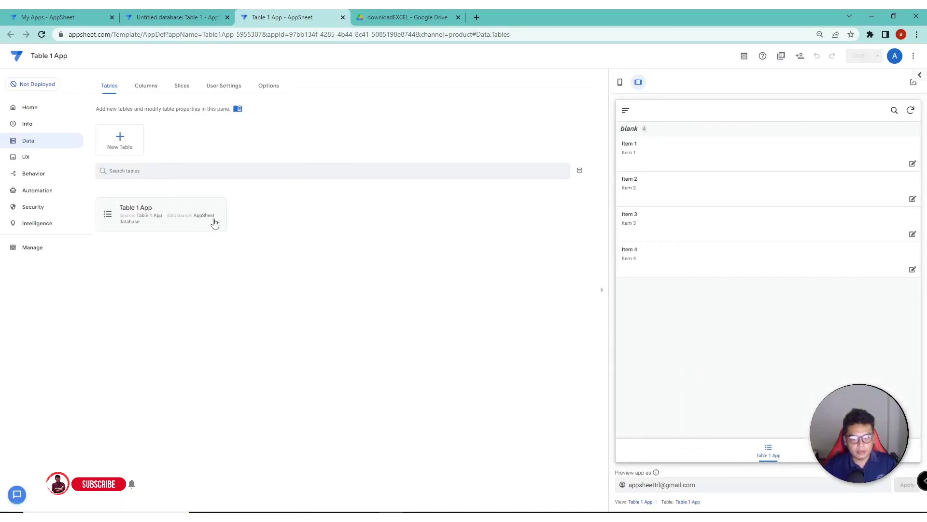
pyautogui.click(715, 158)
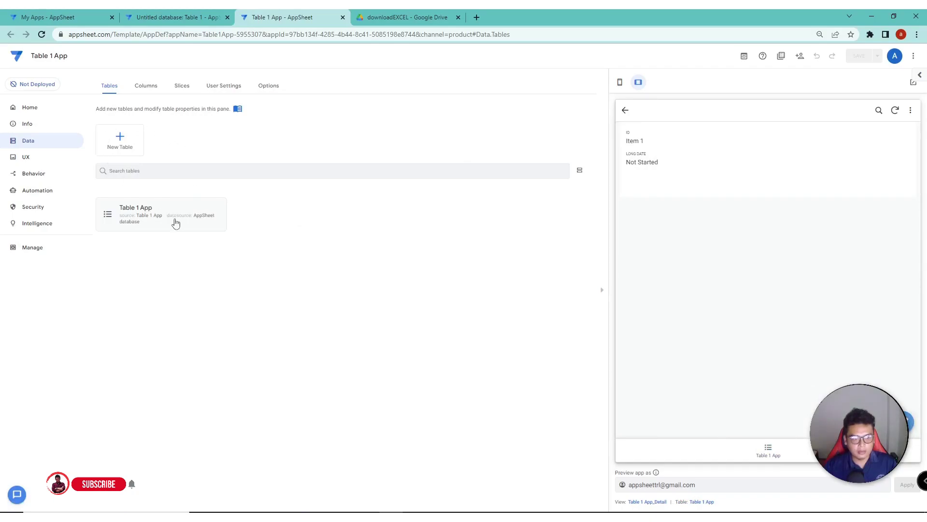
pyautogui.click(193, 18)
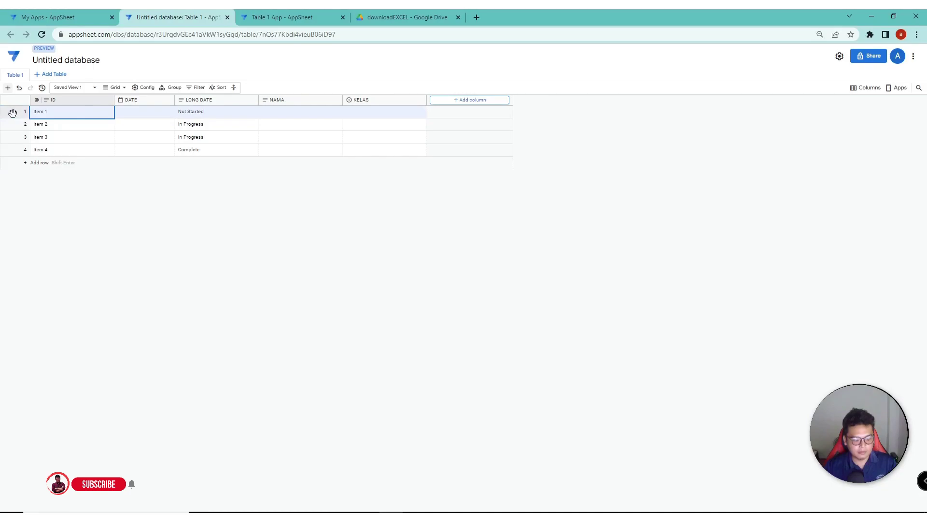
# Step: Clear the values of all four sample rows in Table 1
pyautogui.click(58, 128)
pyautogui.click(49, 139)
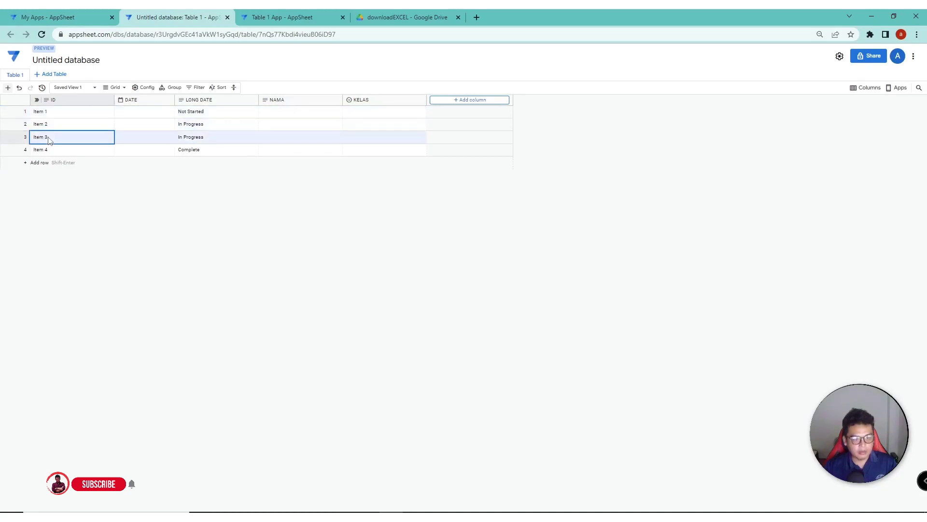
pyautogui.click(25, 112)
pyautogui.rightClick(27, 114)
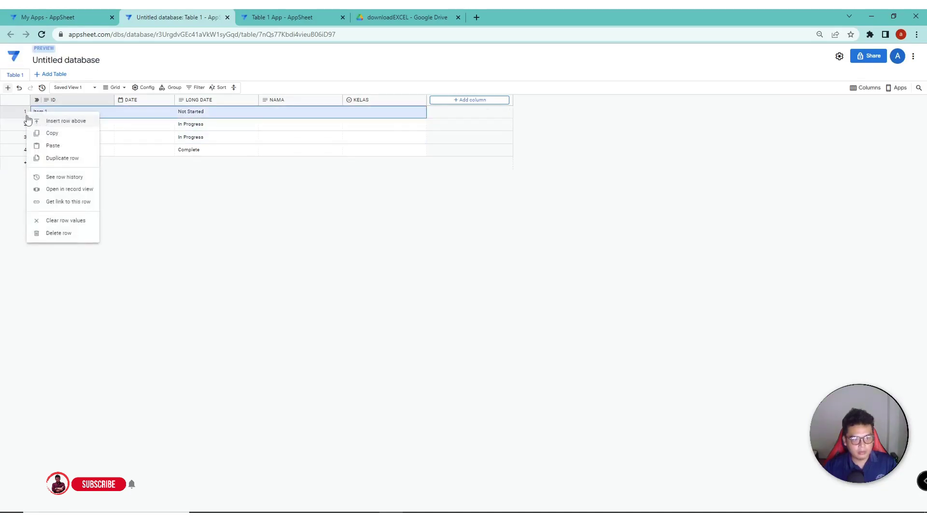
pyautogui.click(67, 222)
pyautogui.rightClick(22, 124)
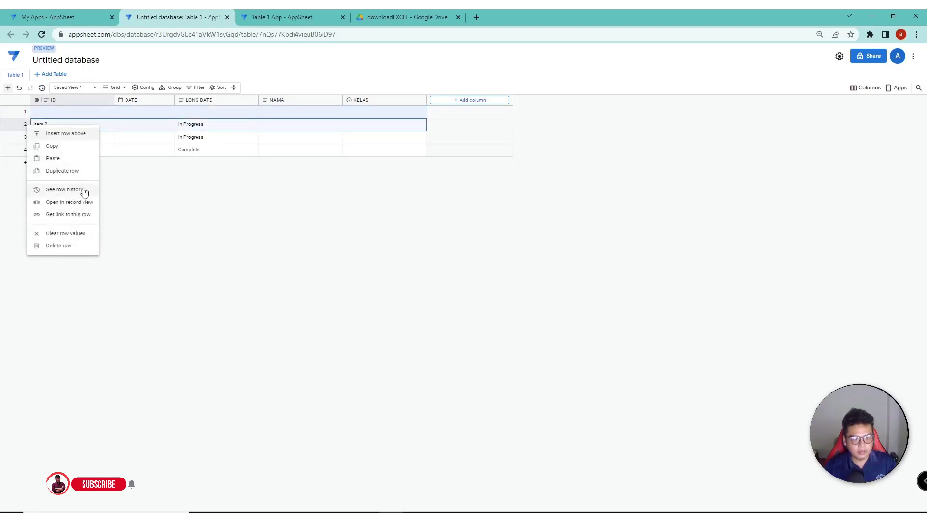
pyautogui.click(73, 234)
pyautogui.rightClick(20, 137)
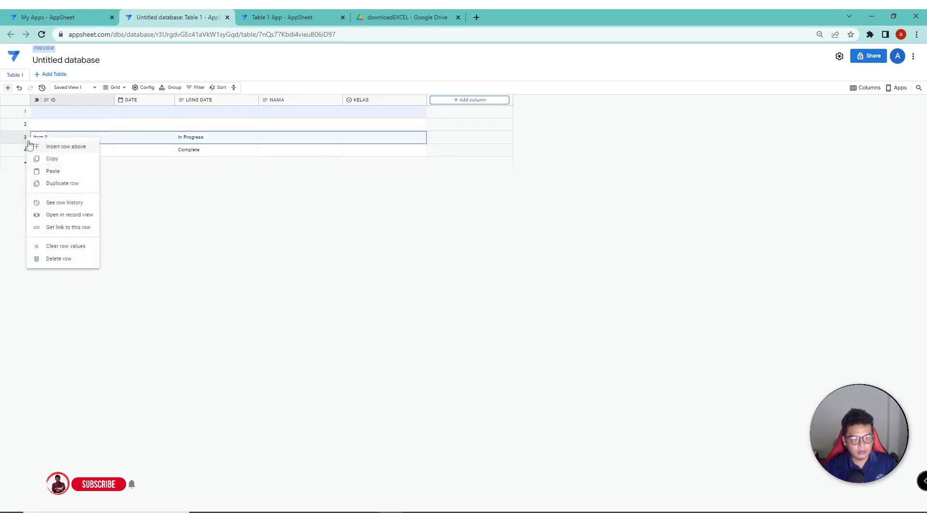
pyautogui.click(76, 246)
pyautogui.rightClick(19, 146)
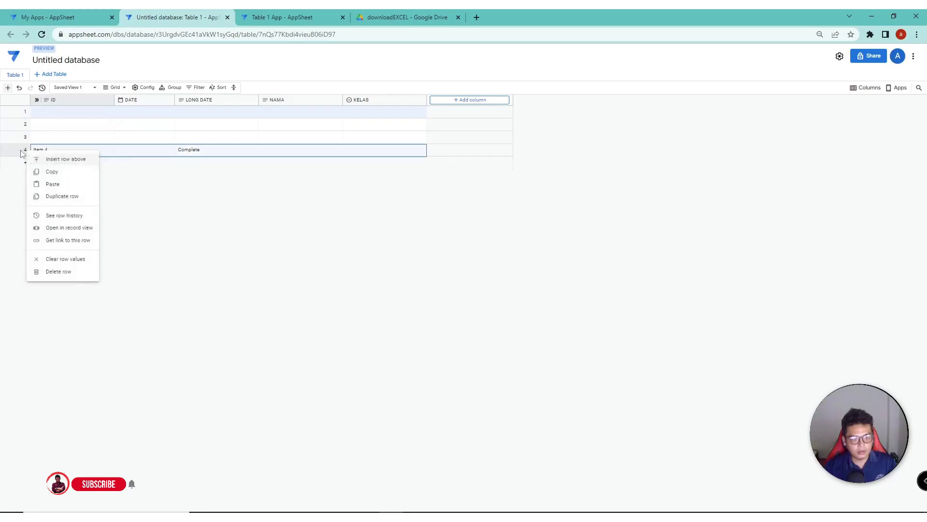
pyautogui.click(82, 262)
pyautogui.click(82, 263)
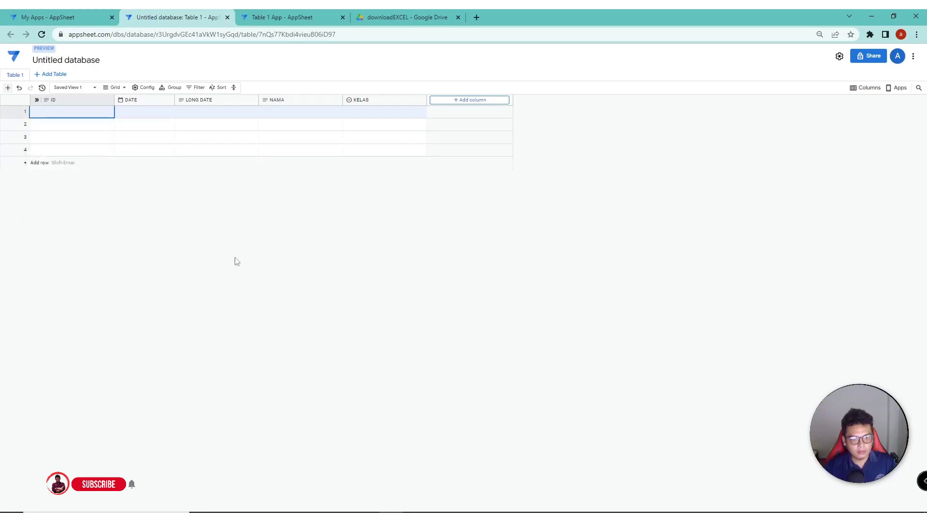
# Step: Reload the Table 1 App editor page
pyautogui.click(276, 20)
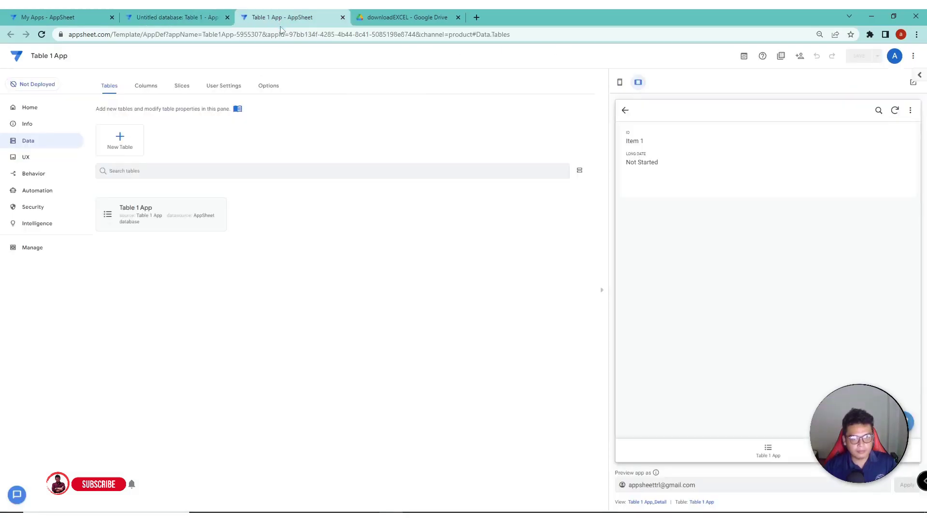
pyautogui.click(285, 34)
pyautogui.press('Return')
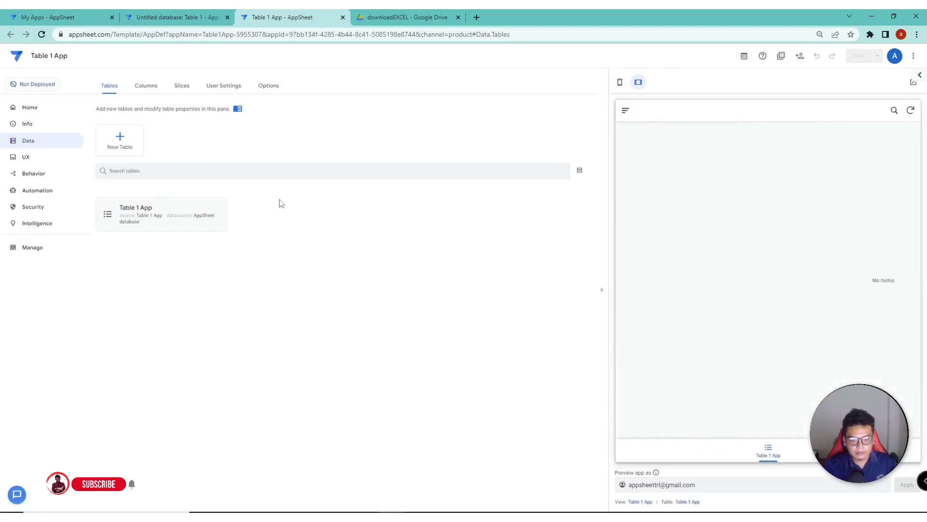
# Step: Let Table 1 App allow Adds and Deletes alongside Updates, and show its columns
pyautogui.click(142, 212)
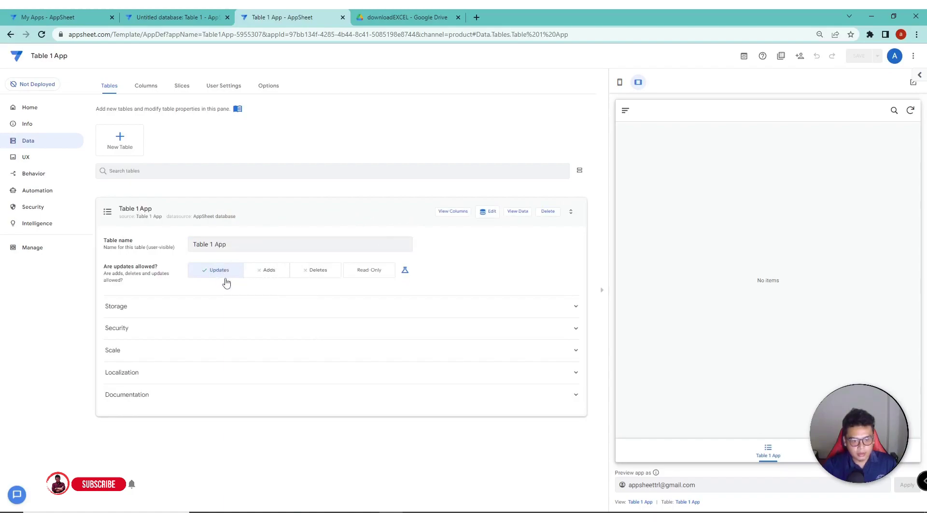
pyautogui.click(270, 276)
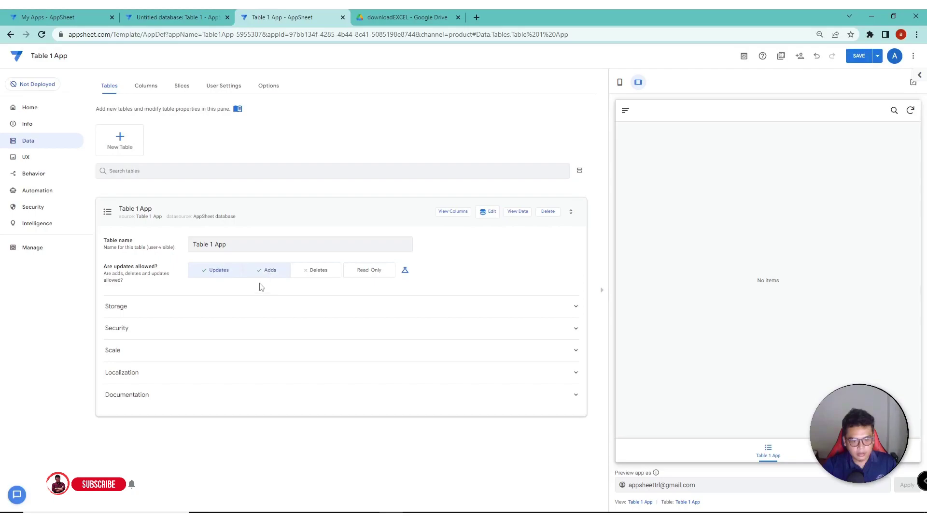
pyautogui.click(317, 272)
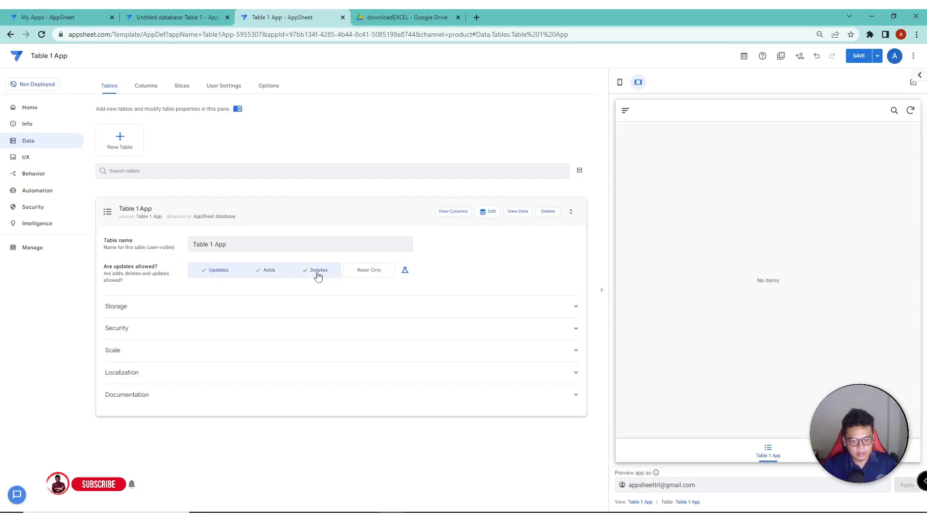
pyautogui.click(453, 211)
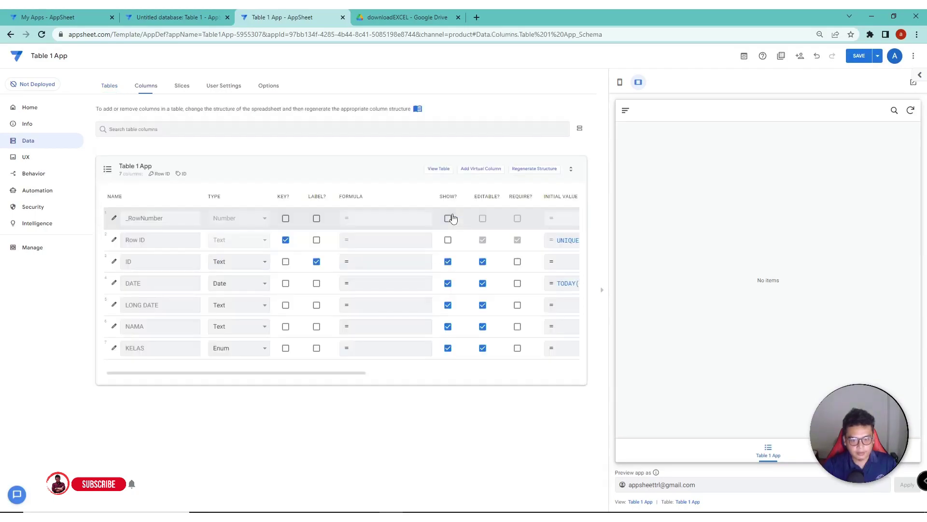
# Step: Save the table permission changes and return to Table 1 App's settings
pyautogui.click(860, 59)
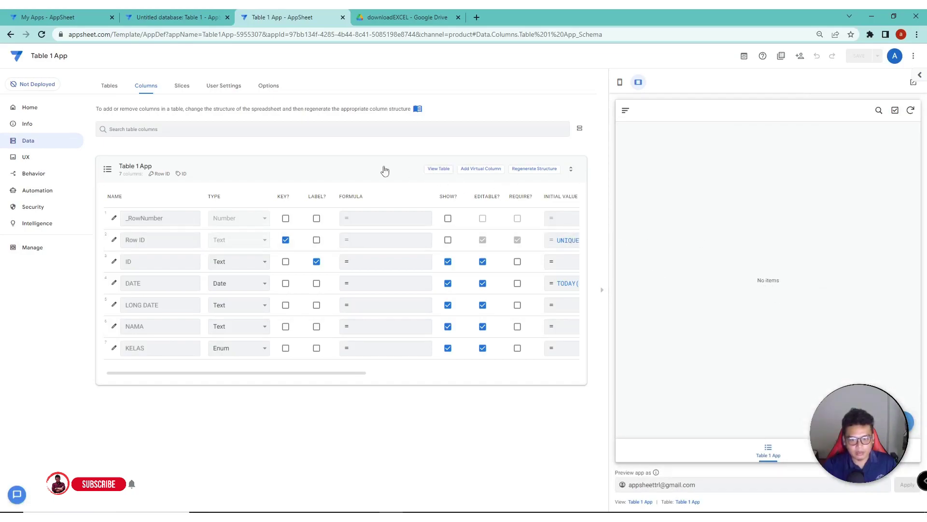
pyautogui.click(304, 173)
pyautogui.click(204, 170)
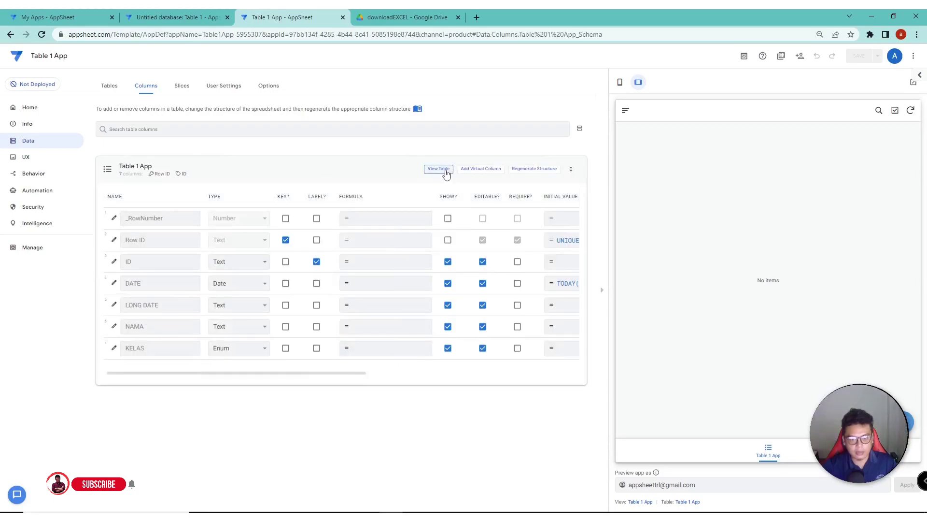
pyautogui.click(444, 172)
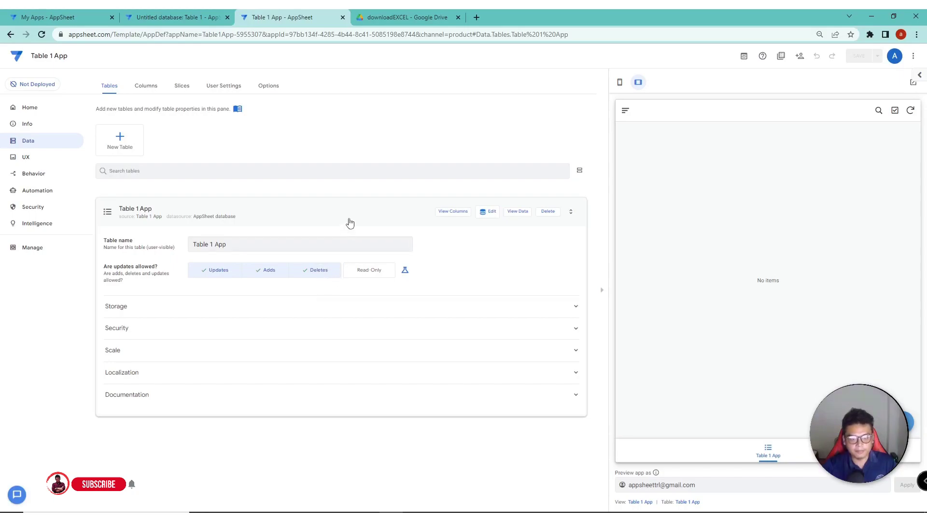
# Step: Reopen the column list and open the ID column's Initial Value expression
pyautogui.click(442, 217)
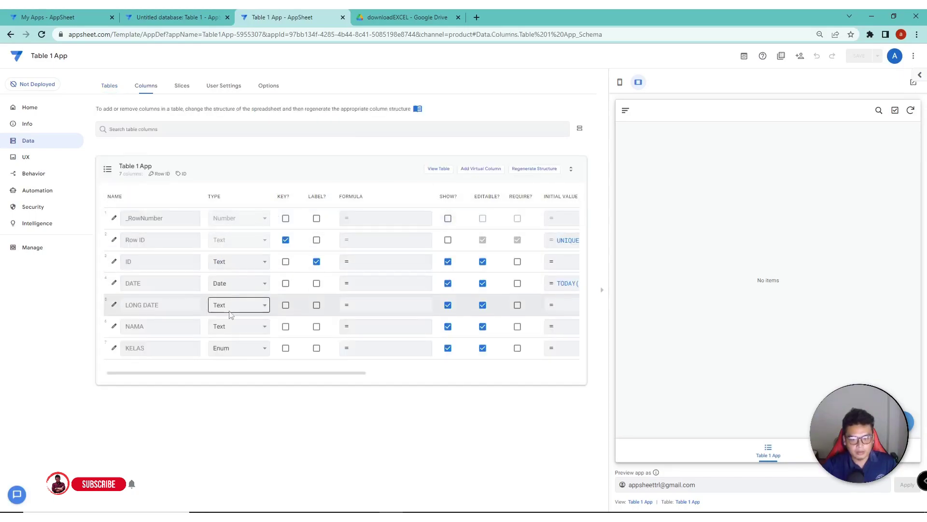
pyautogui.moveTo(287, 376); pyautogui.dragTo(303, 375)
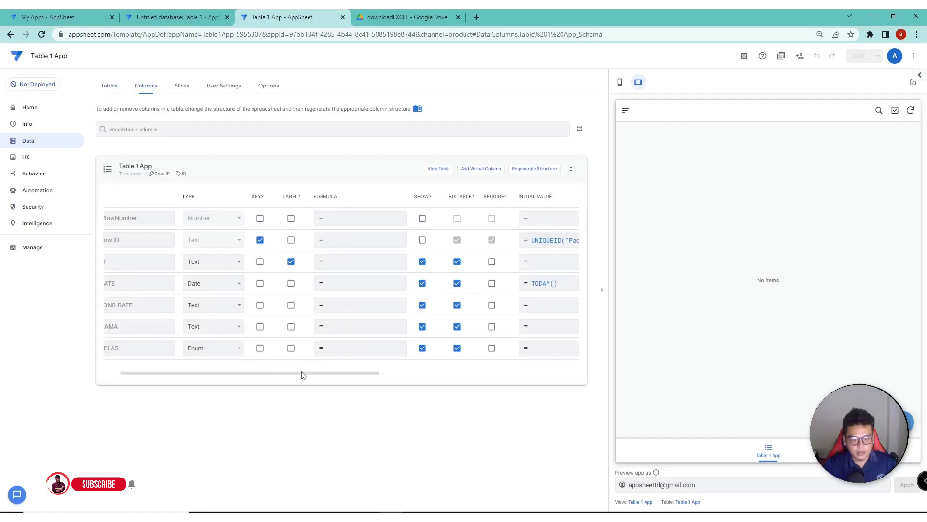
pyautogui.click(544, 262)
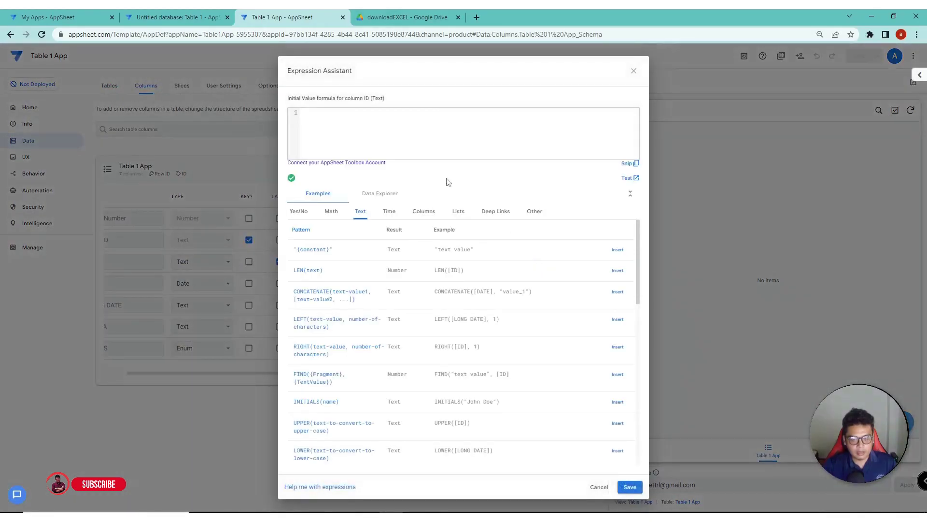
# Step: Set the ID column's Initial Value to UNIQUEID() and scroll across to LONG DATE
pyautogui.click(368, 137)
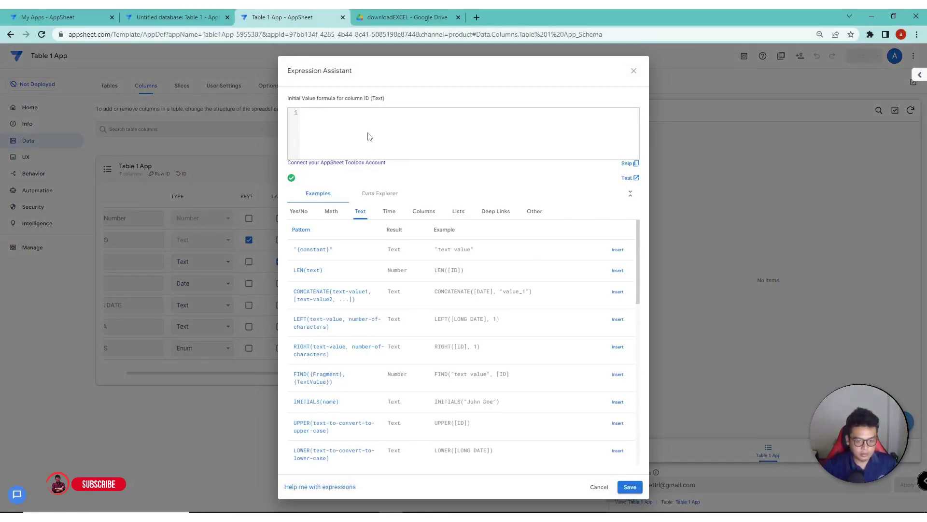
pyautogui.write('u')
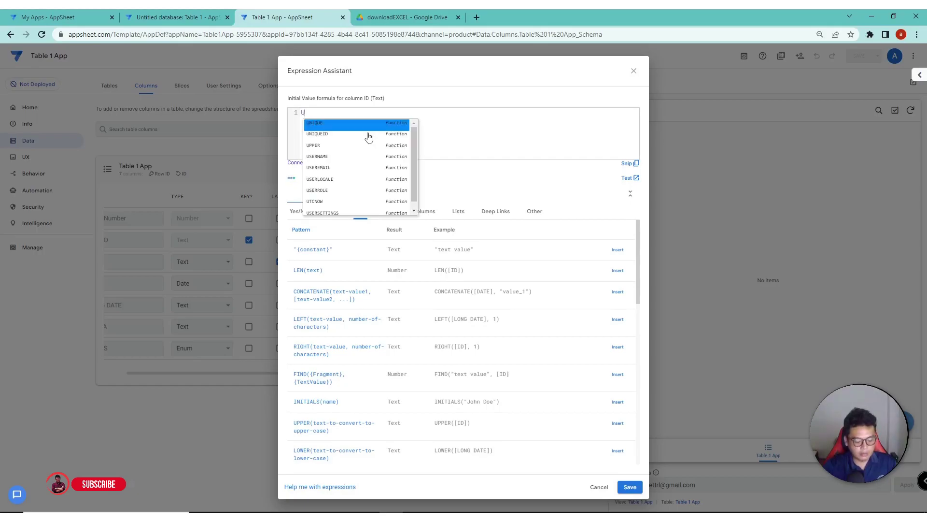
pyautogui.write('niq')
pyautogui.click(368, 137)
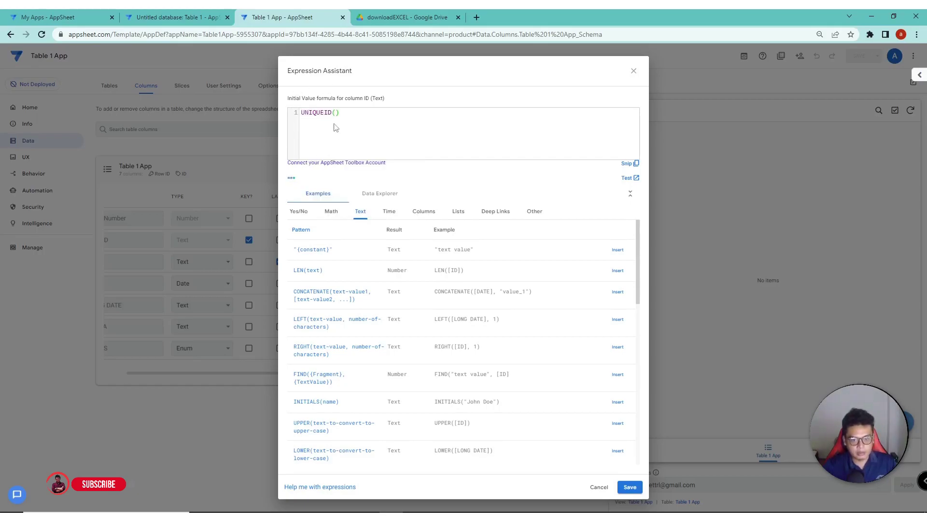
pyautogui.click(630, 487)
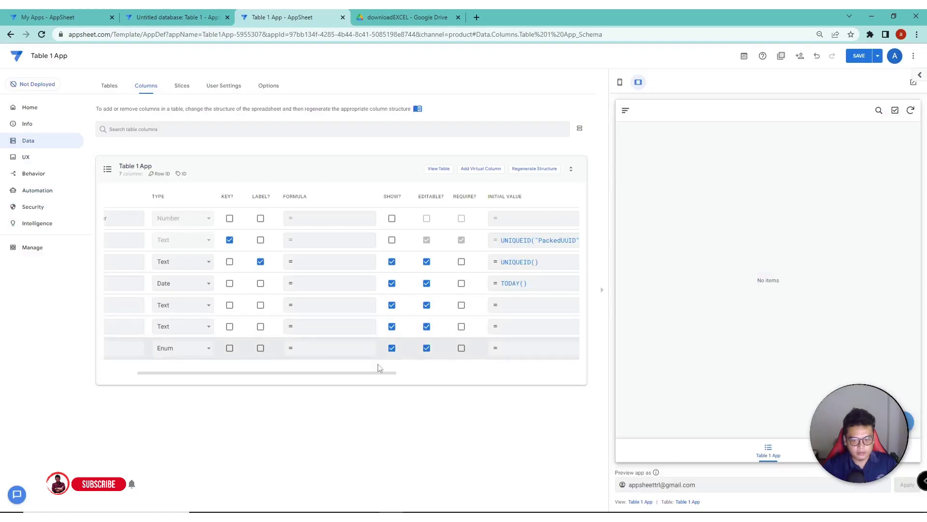
pyautogui.moveTo(382, 376); pyautogui.dragTo(336, 377)
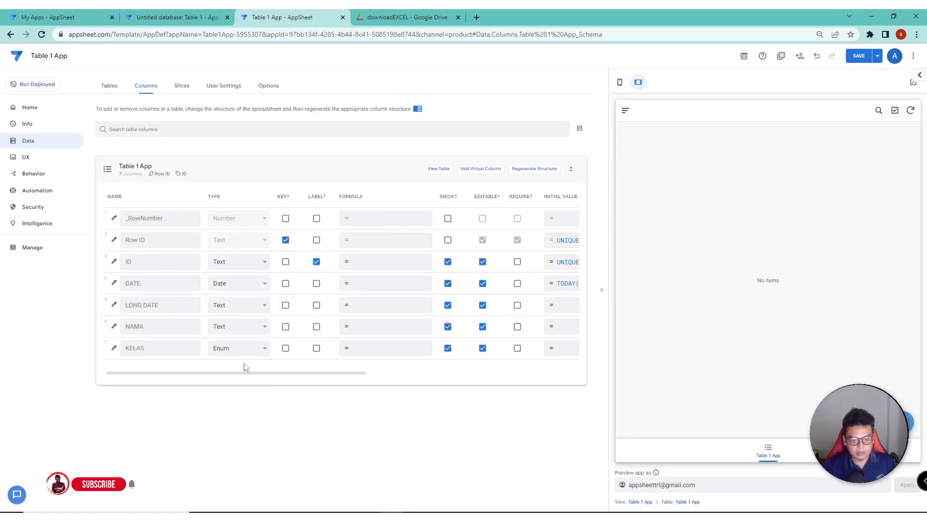
pyautogui.hscroll(1, 255, 376)
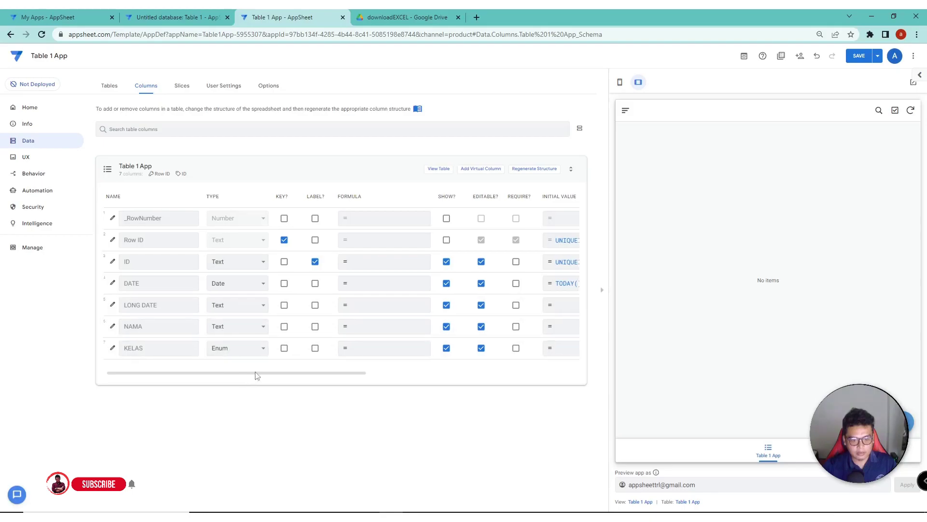
pyautogui.moveTo(257, 376); pyautogui.dragTo(331, 376)
# Step: Write LONG DATE's Initial Value as TEXT([DATE],"DD MMMM YYYY"), fixing stray characters
pyautogui.click(449, 308)
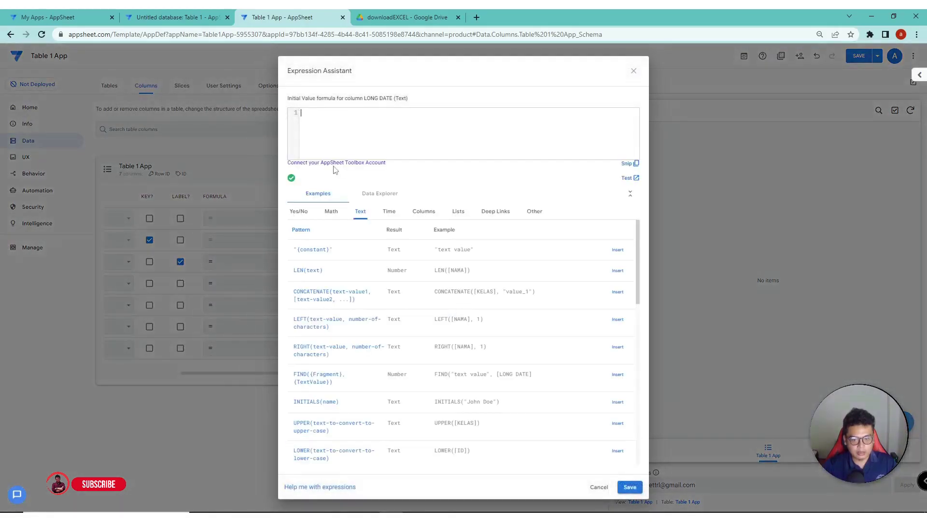
pyautogui.click(348, 127)
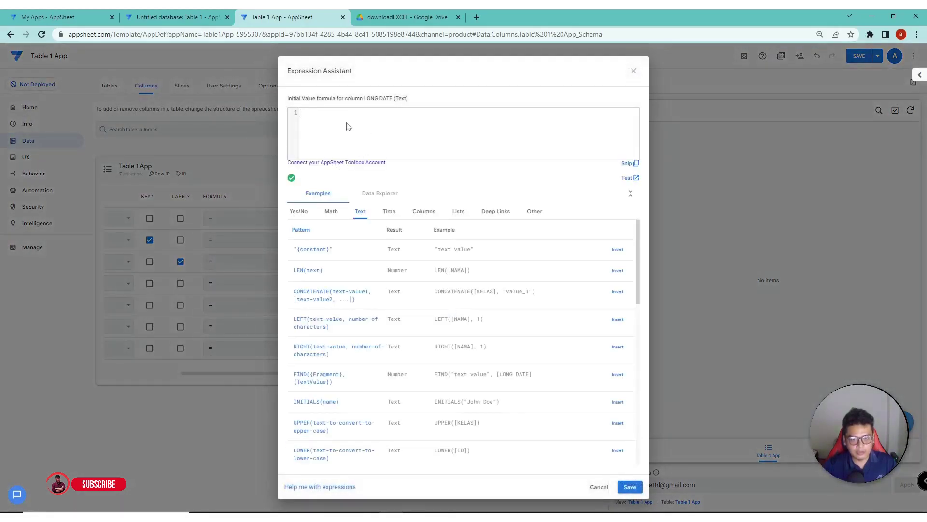
pyautogui.write('TEXT')
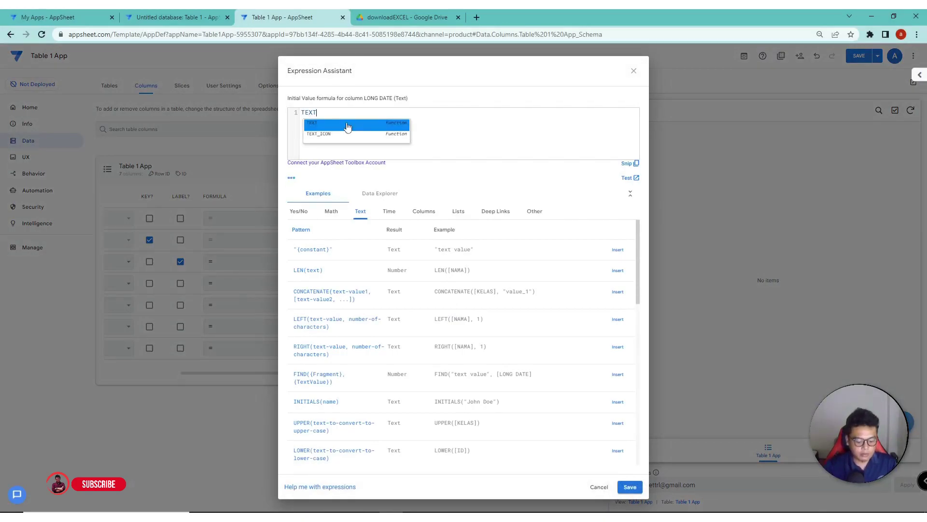
pyautogui.click(347, 126)
pyautogui.write('\\')
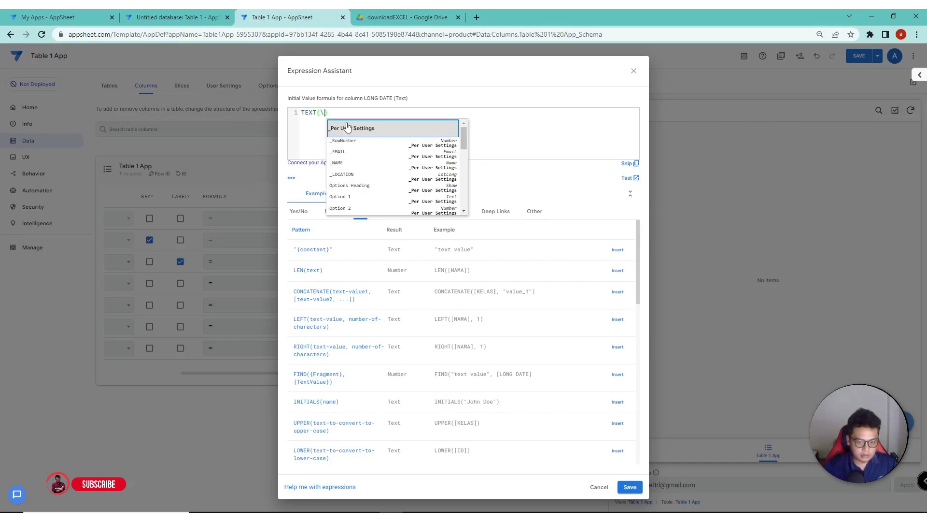
pyautogui.press('BackSpace')
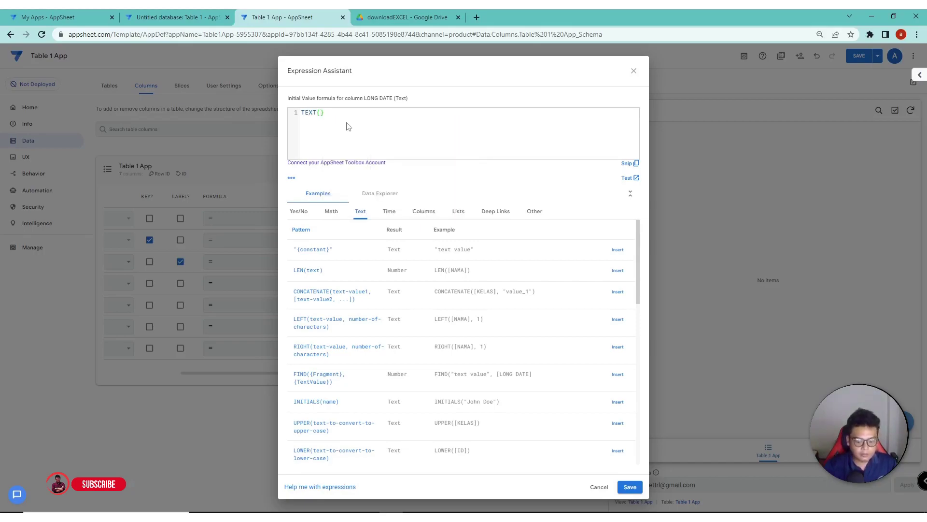
pyautogui.press('Delete')
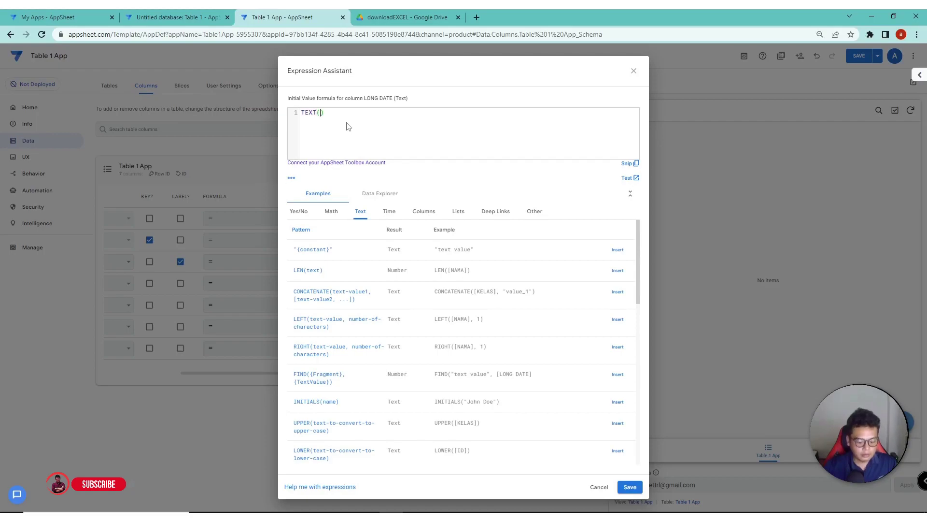
pyautogui.write('[DATE')
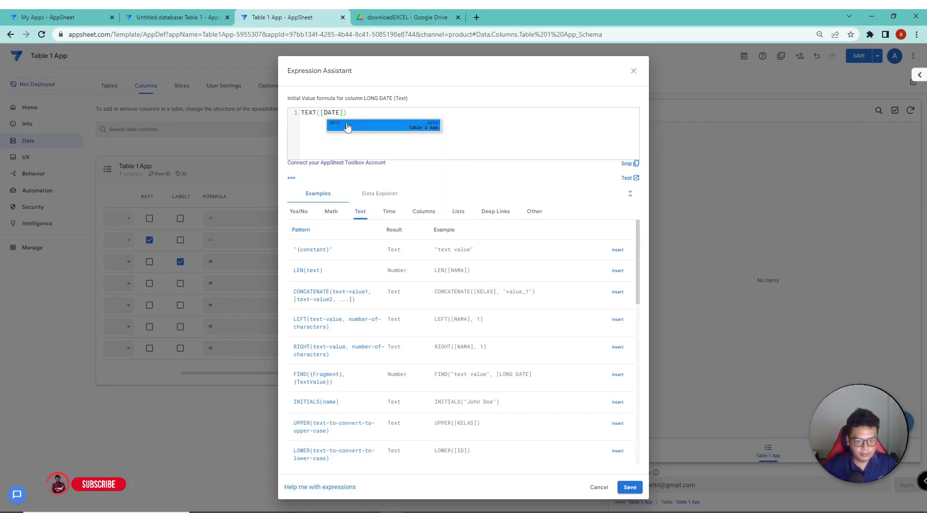
pyautogui.click(347, 127)
pyautogui.write('," DD')
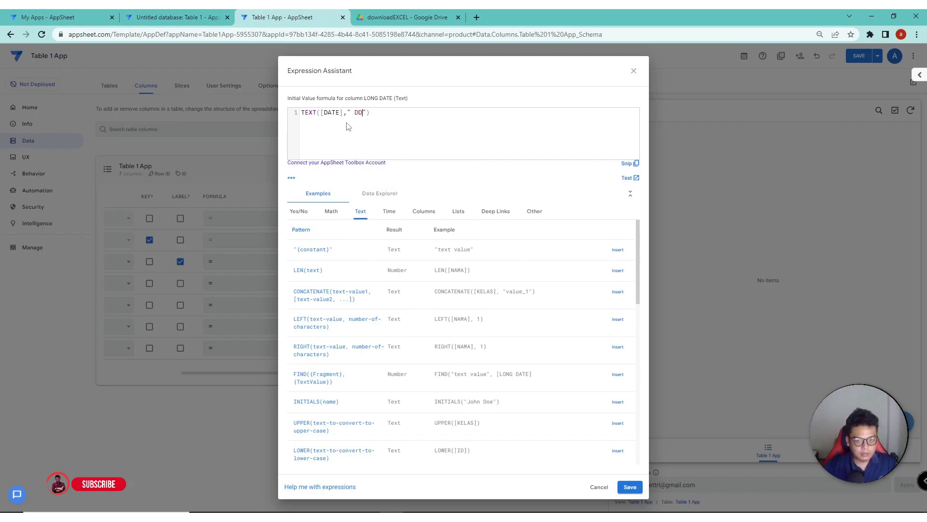
pyautogui.write('MMMM YYYY')
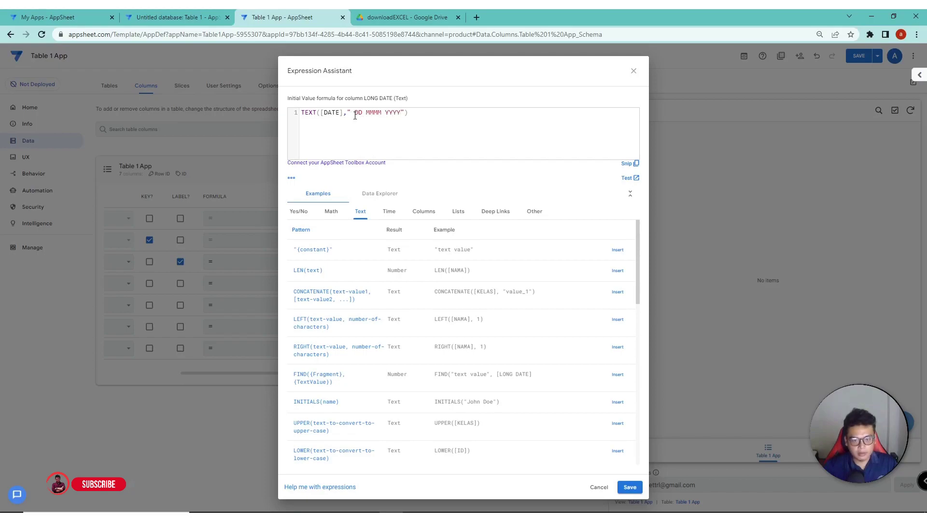
pyautogui.click(355, 113)
pyautogui.press('BackSpace')
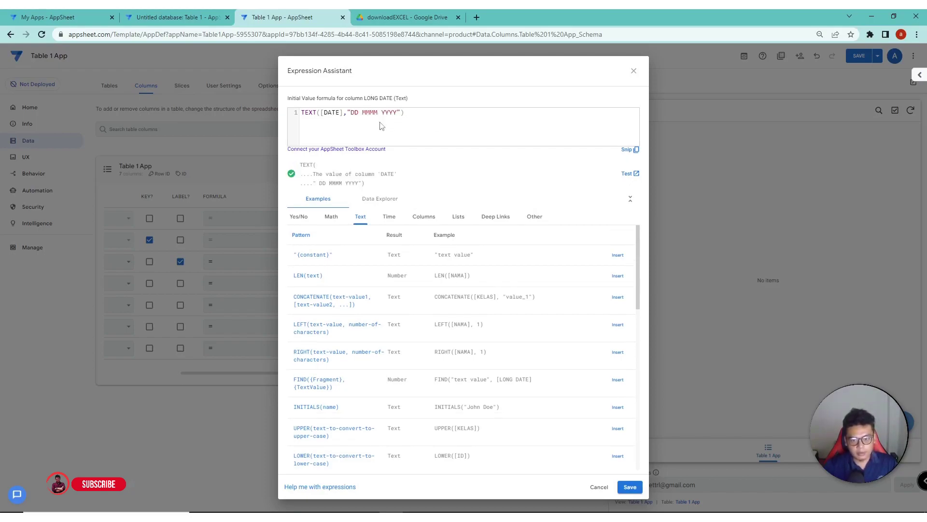
# Step: Save the LONG DATE formula and save the app
pyautogui.click(637, 487)
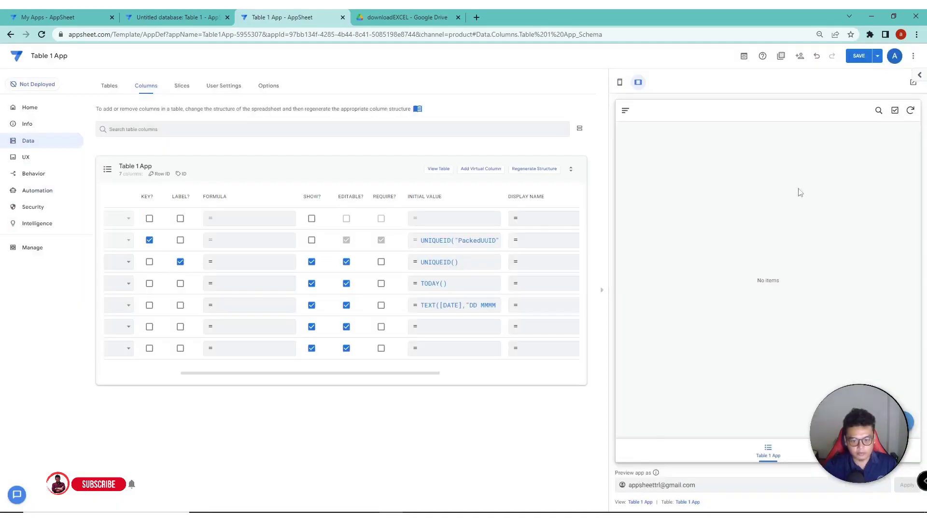
pyautogui.moveTo(405, 378)
pyautogui.mouseDown()
pyautogui.moveTo(333, 377)
pyautogui.moveTo(419, 372)
pyautogui.mouseUp()
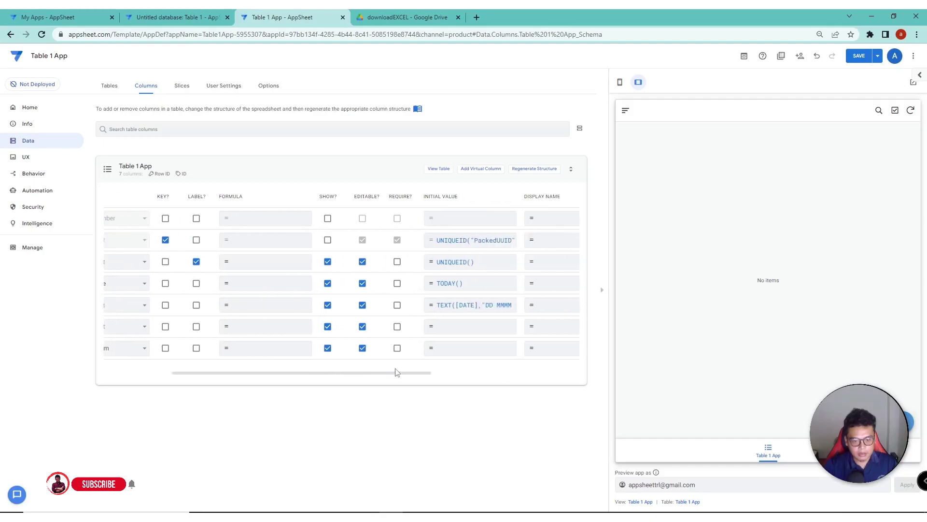
pyautogui.click(859, 55)
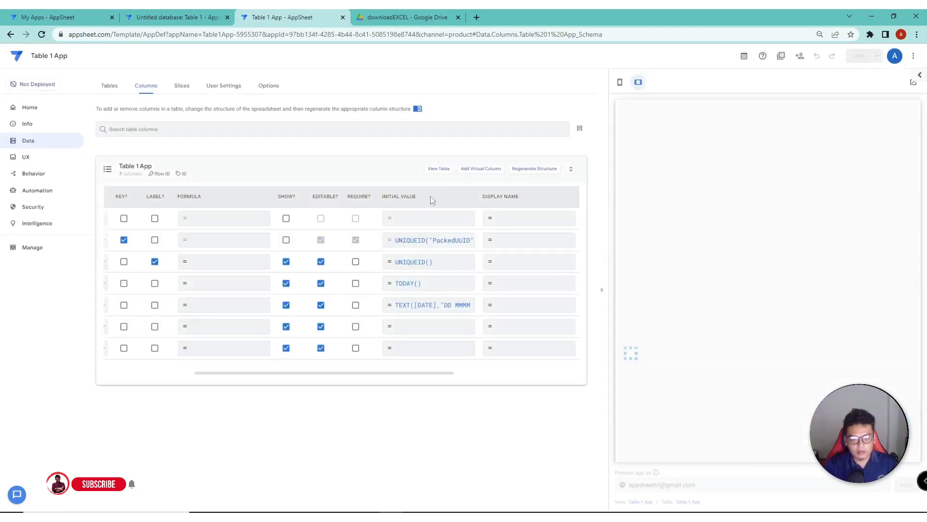
pyautogui.moveTo(317, 373); pyautogui.dragTo(228, 377)
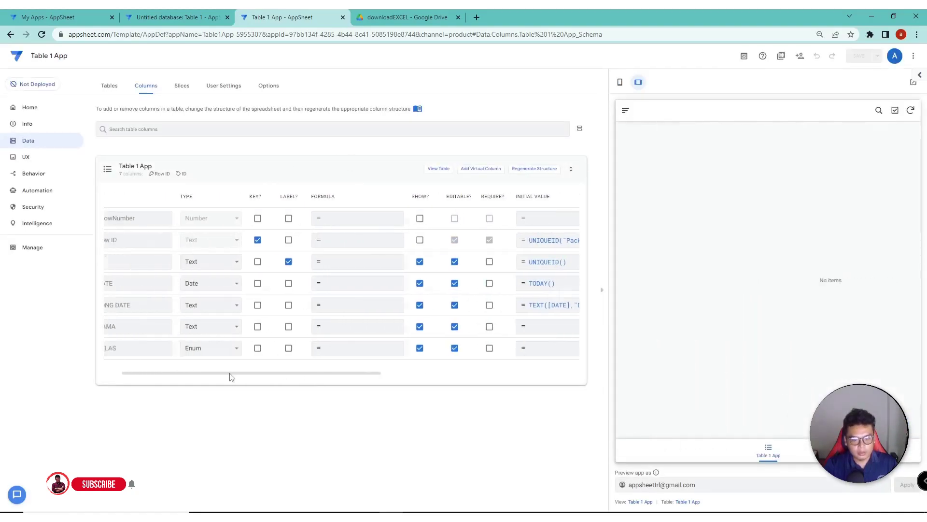
# Step: In a trial preview record, set DATE to 11/17/2022, check LONG DATE reads 17 November 2022, then cancel
pyautogui.click(336, 167)
pyautogui.click(908, 422)
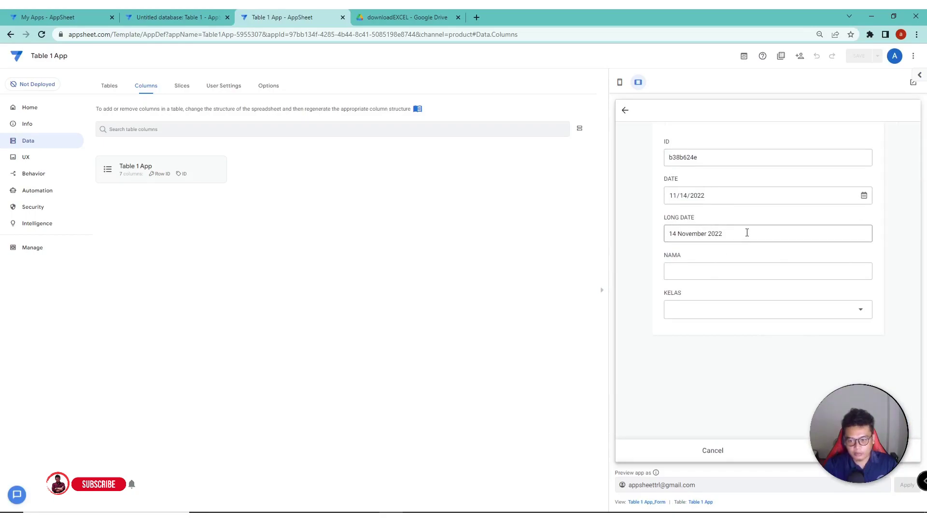
pyautogui.moveTo(715, 232); pyautogui.dragTo(738, 234)
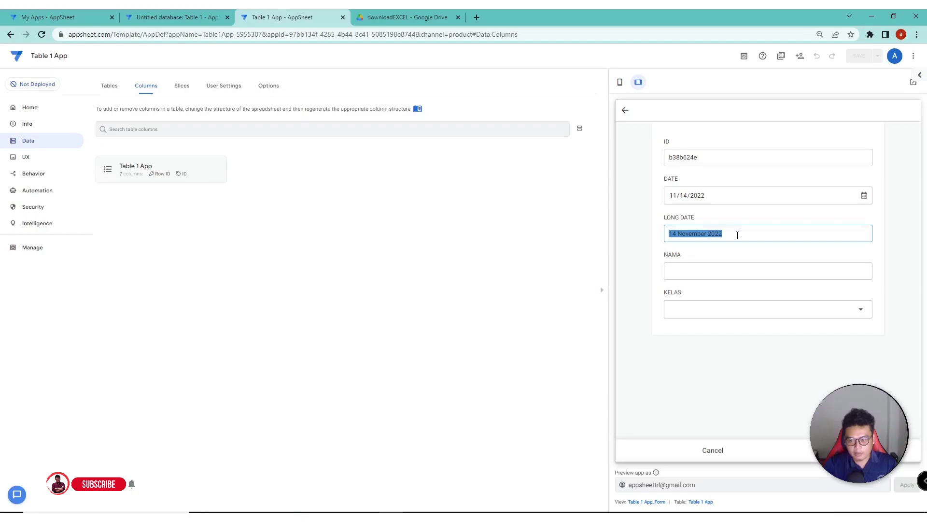
pyautogui.click(737, 235)
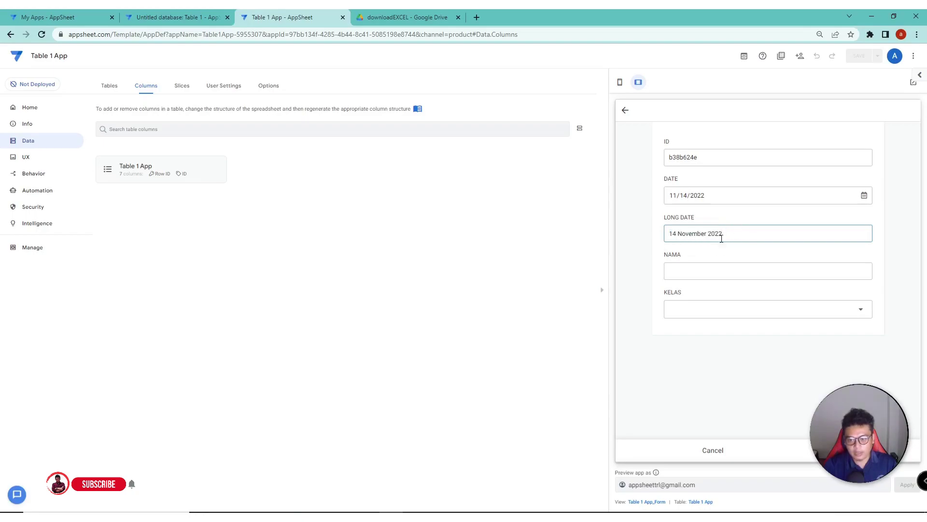
pyautogui.click(864, 195)
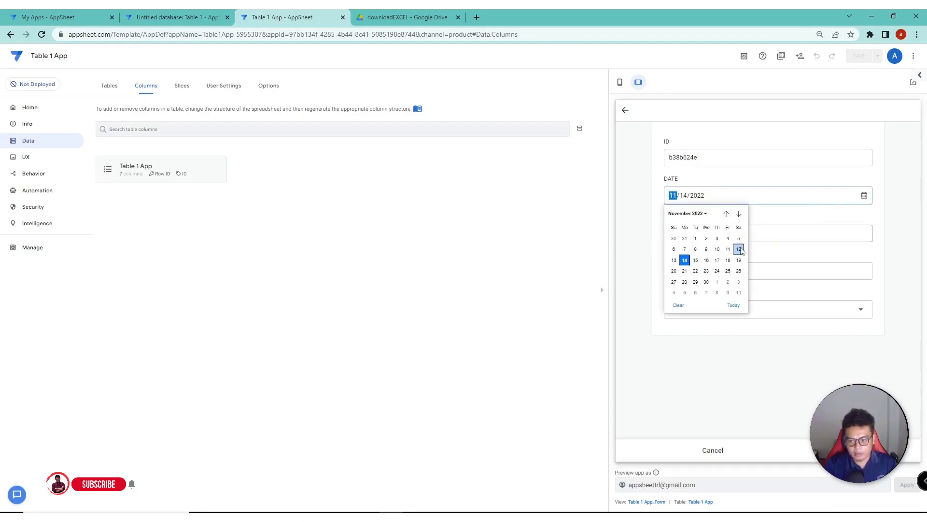
pyautogui.click(717, 260)
pyautogui.click(746, 216)
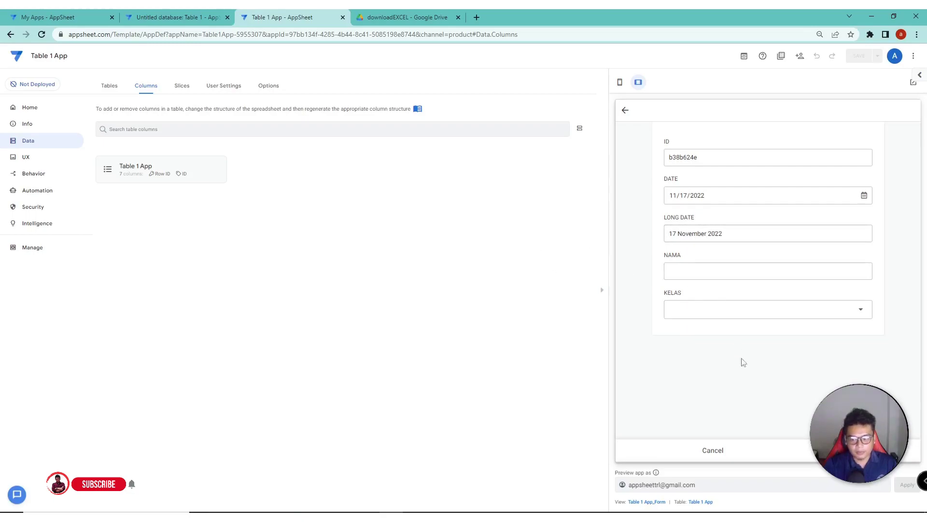
pyautogui.click(705, 453)
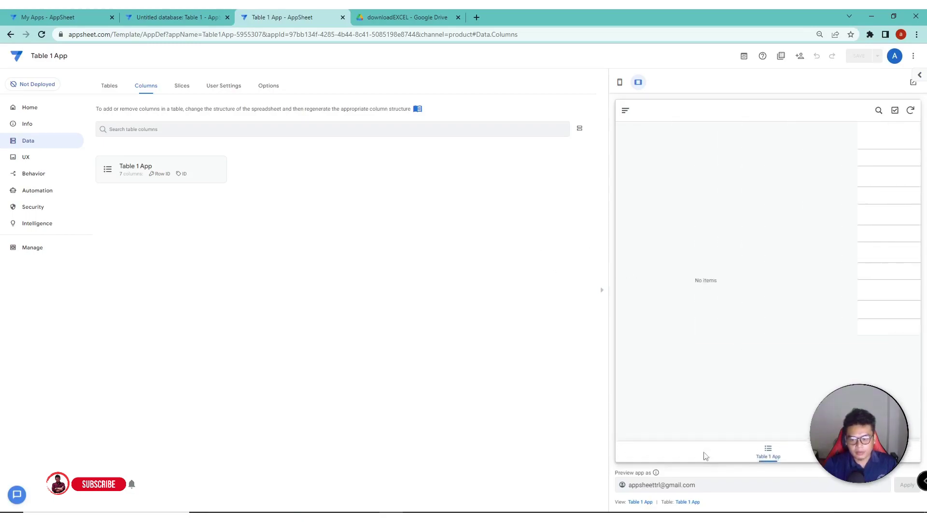
# Step: Untick SHOW? for the ID column, save the app, and check the preview form starts at DATE
pyautogui.click(192, 171)
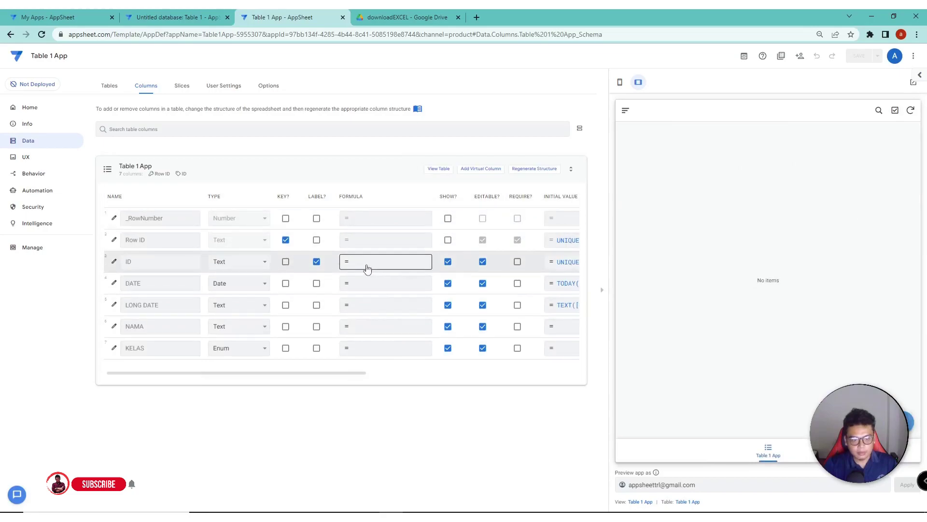
pyautogui.click(447, 262)
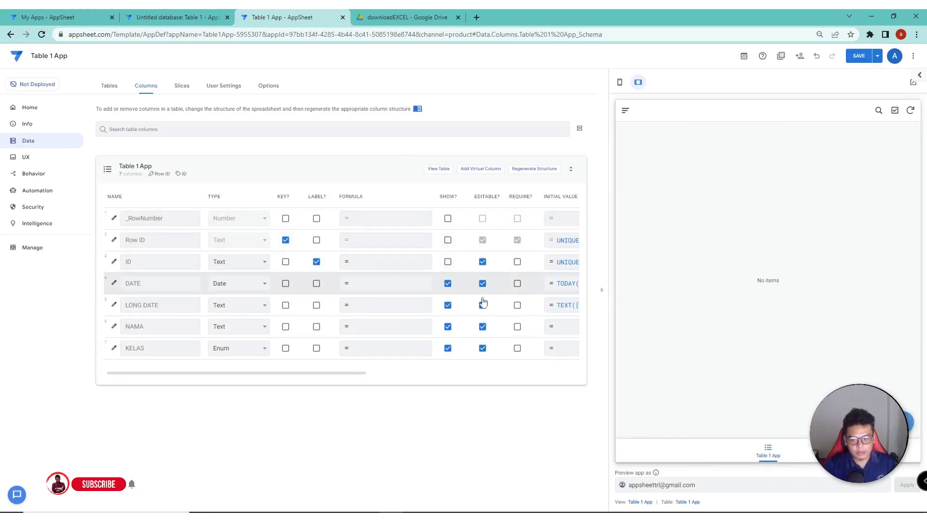
pyautogui.click(909, 421)
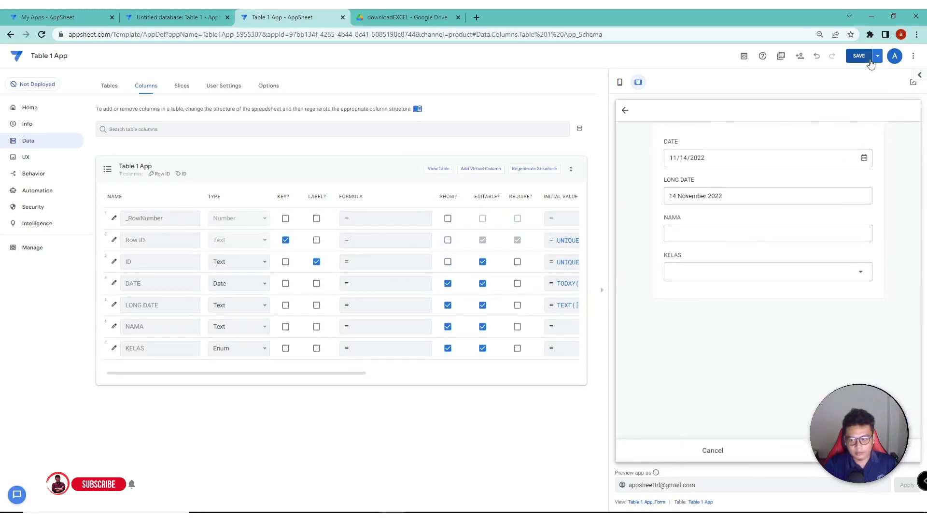
pyautogui.click(860, 58)
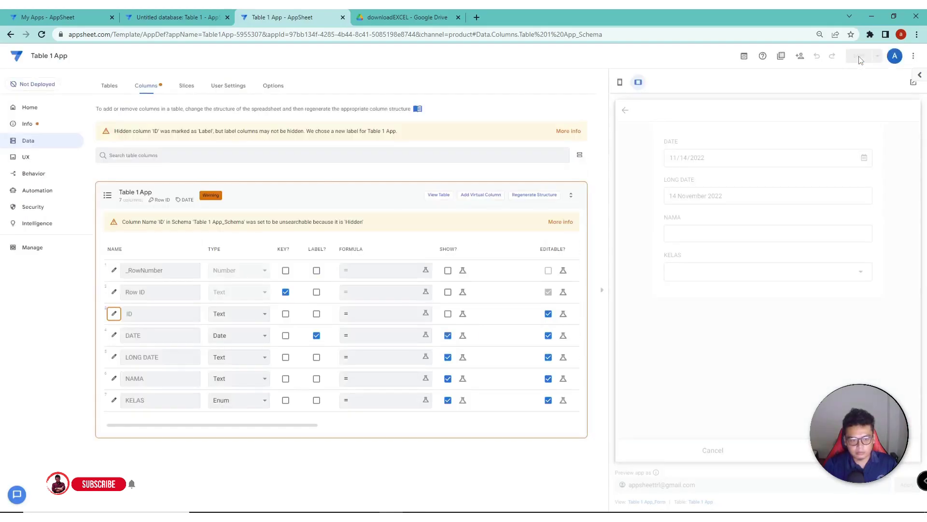
pyautogui.click(389, 196)
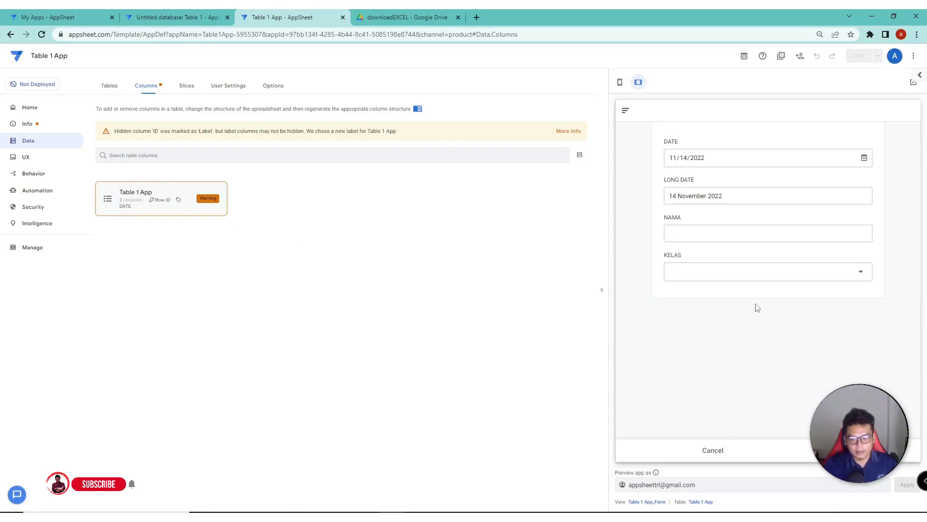
pyautogui.click(714, 231)
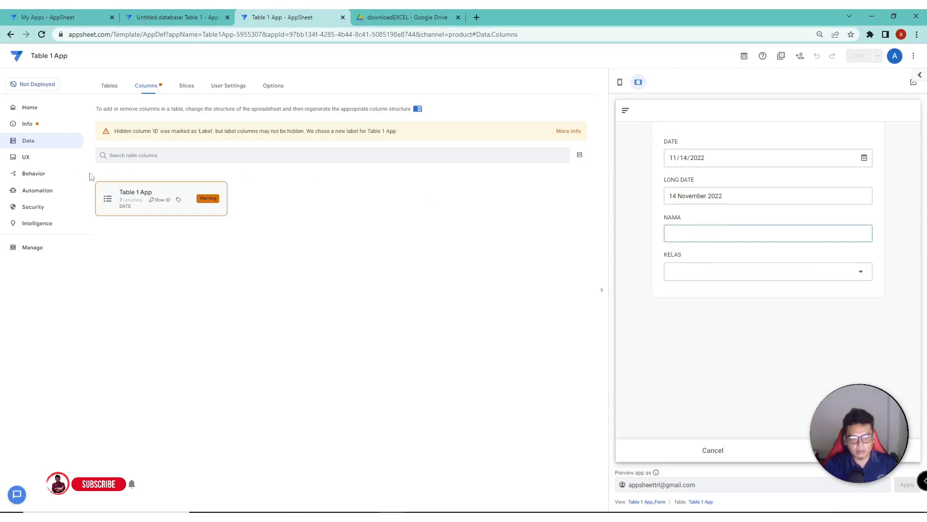
pyautogui.click(47, 190)
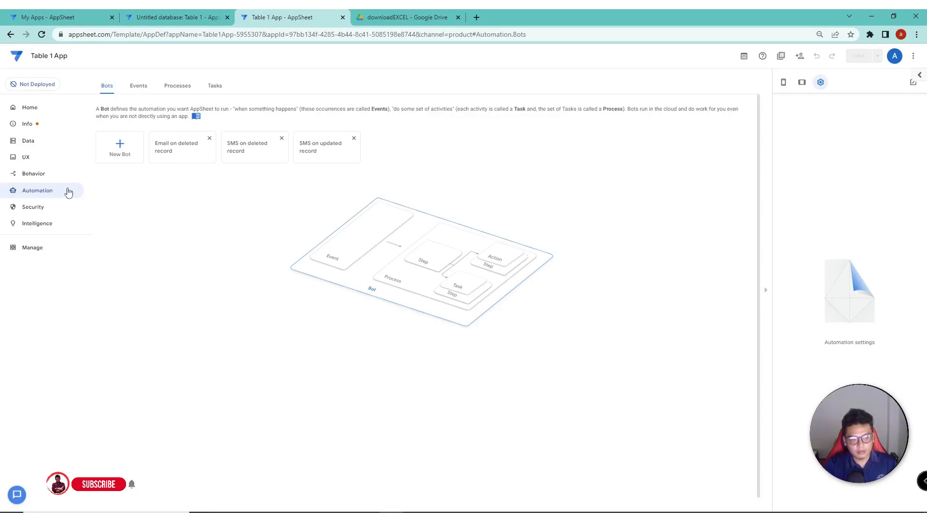
# Step: Find the default app folder /appsheet/data/Table1App-5955307 under Info > Properties
pyautogui.click(51, 127)
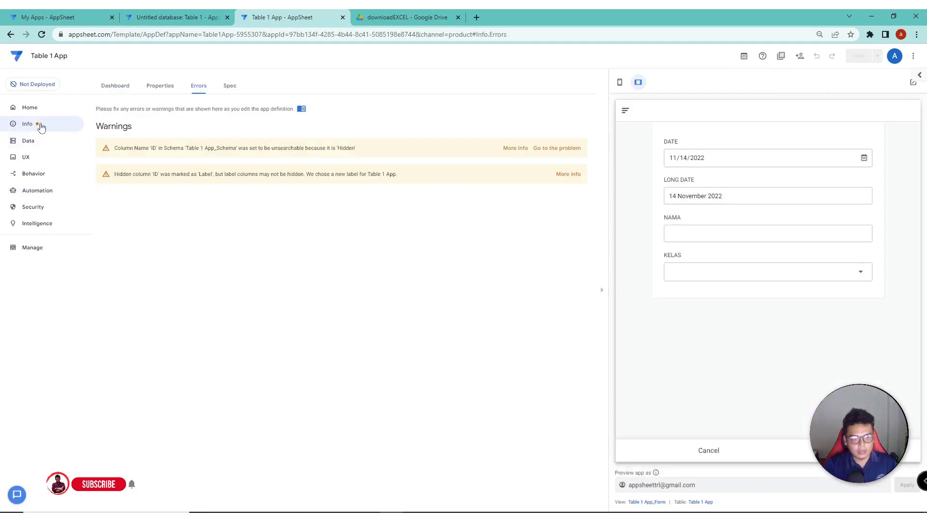
pyautogui.click(160, 87)
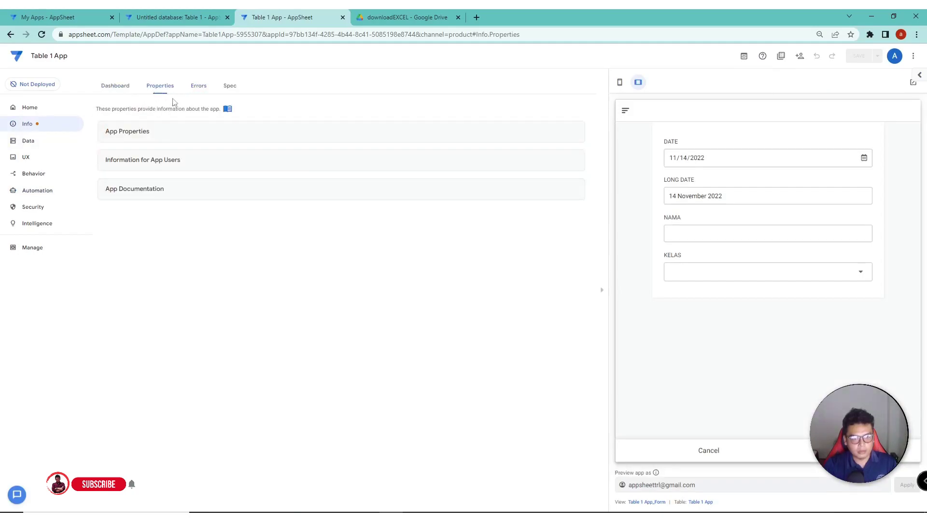
pyautogui.scroll(-1, 332, 425)
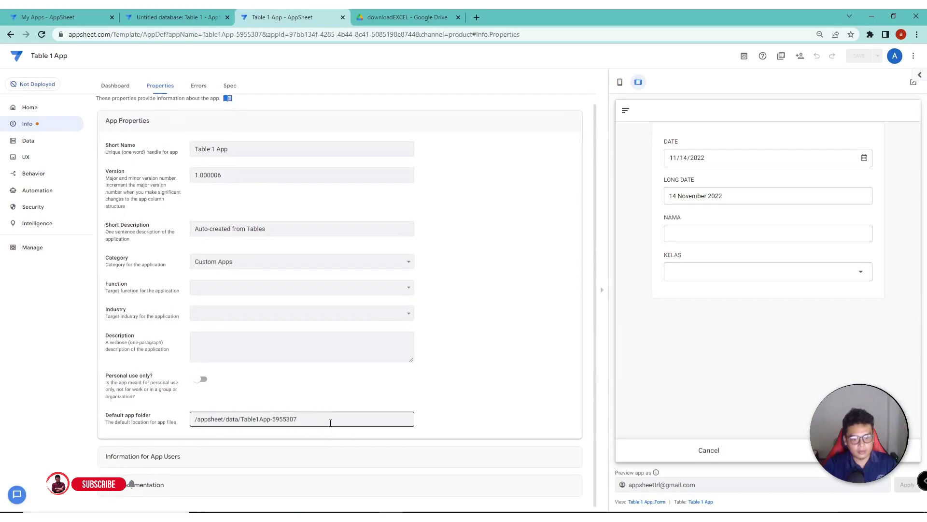
pyautogui.click(199, 345)
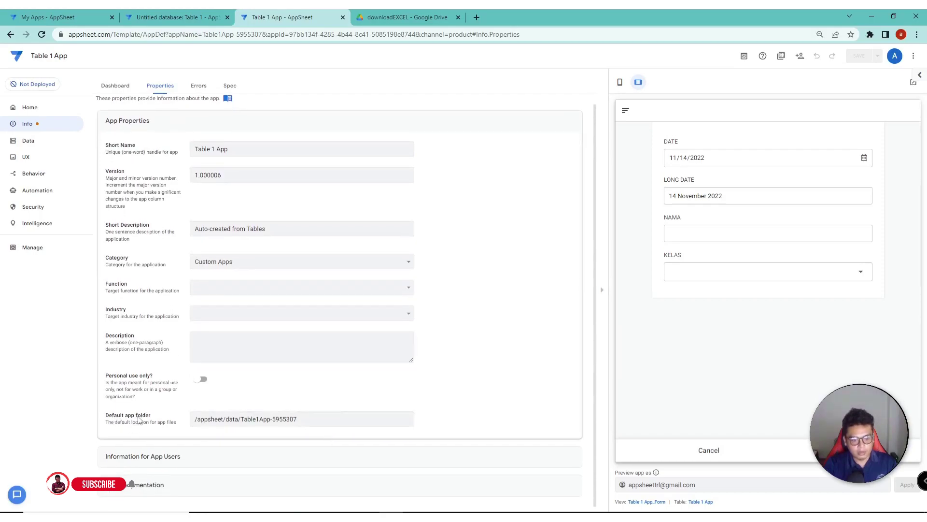
pyautogui.moveTo(319, 419); pyautogui.dragTo(267, 422)
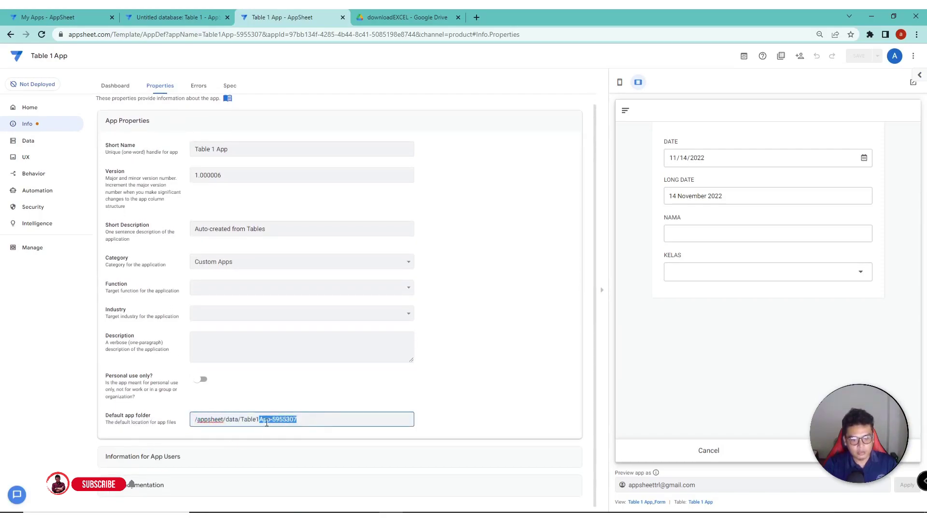
pyautogui.click(315, 422)
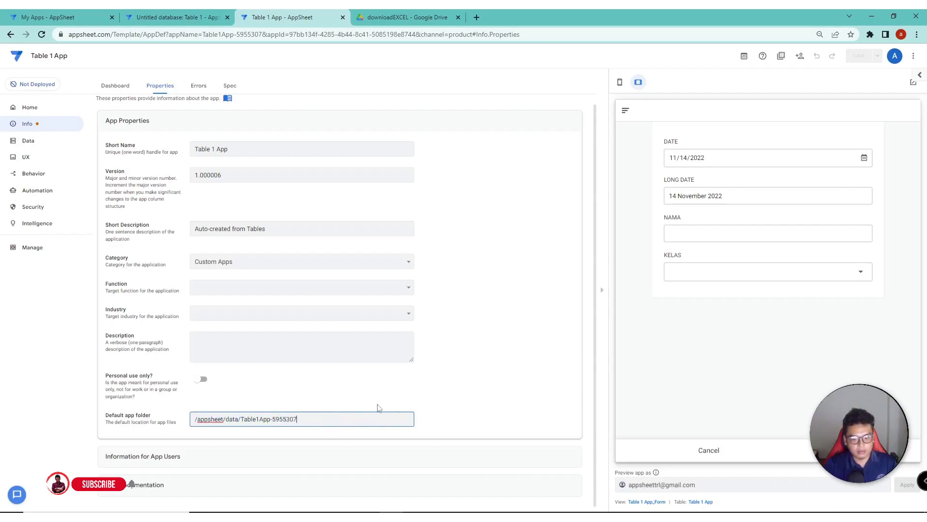
pyautogui.moveTo(312, 420); pyautogui.dragTo(189, 421)
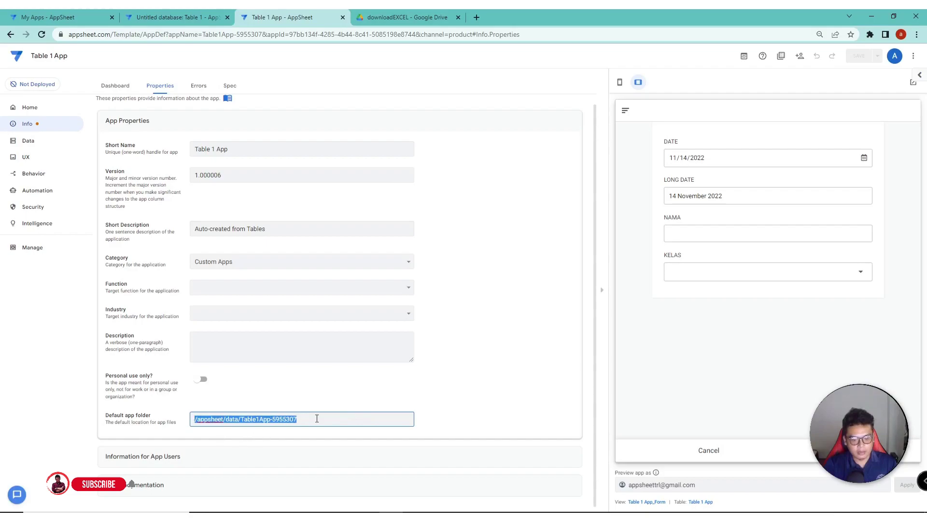
pyautogui.click(289, 409)
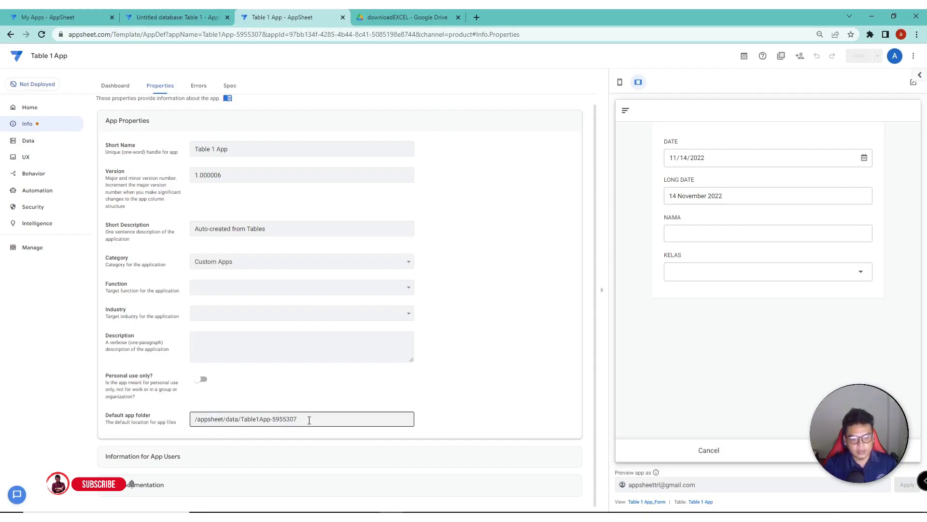
# Step: Open the downloadEXCEL folder's rename box in Google Drive, leaving the name unchanged
pyautogui.click(406, 17)
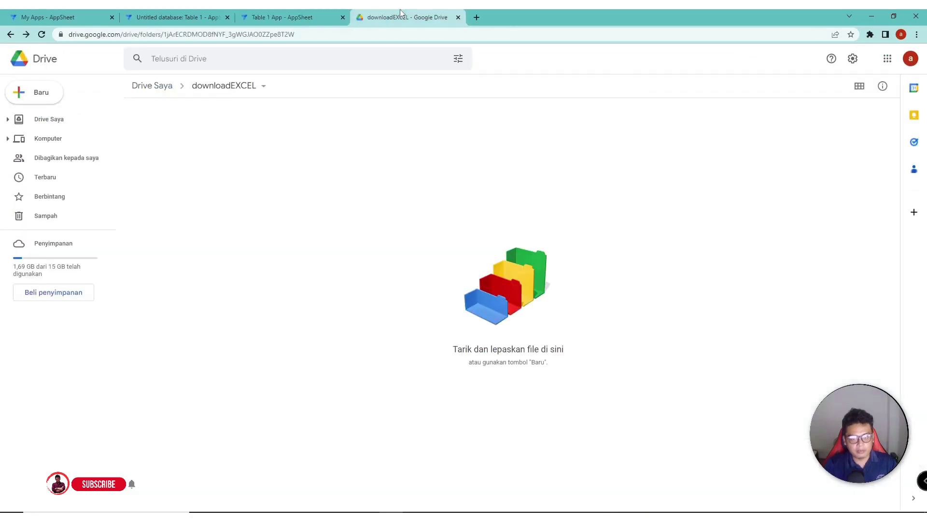
pyautogui.click(209, 89)
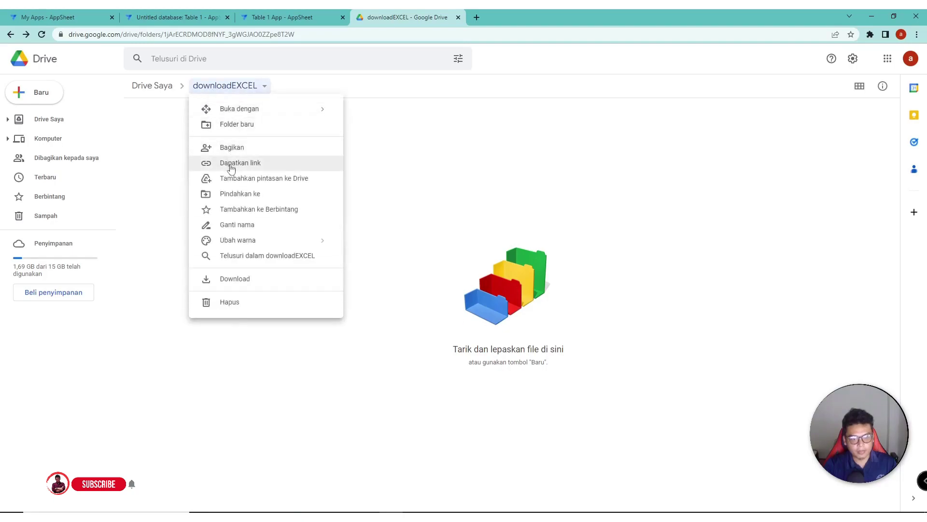
pyautogui.click(237, 225)
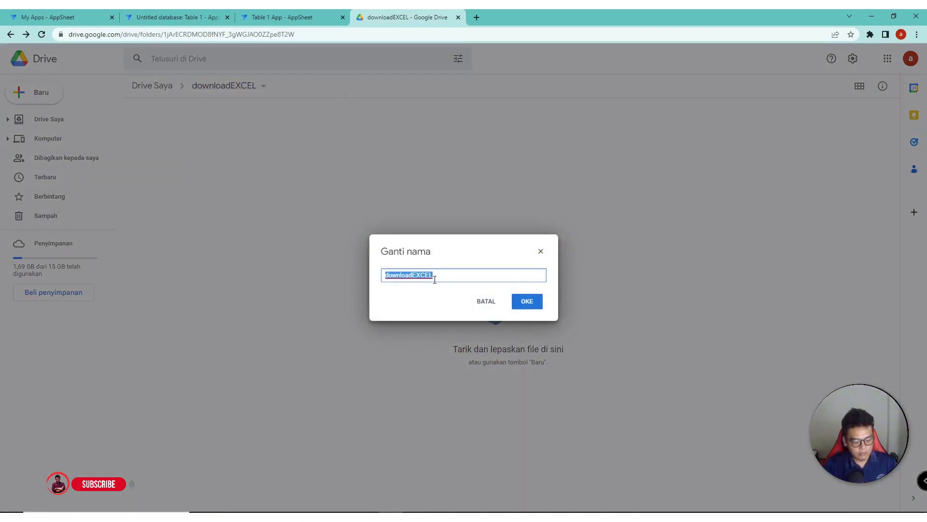
pyautogui.click(536, 303)
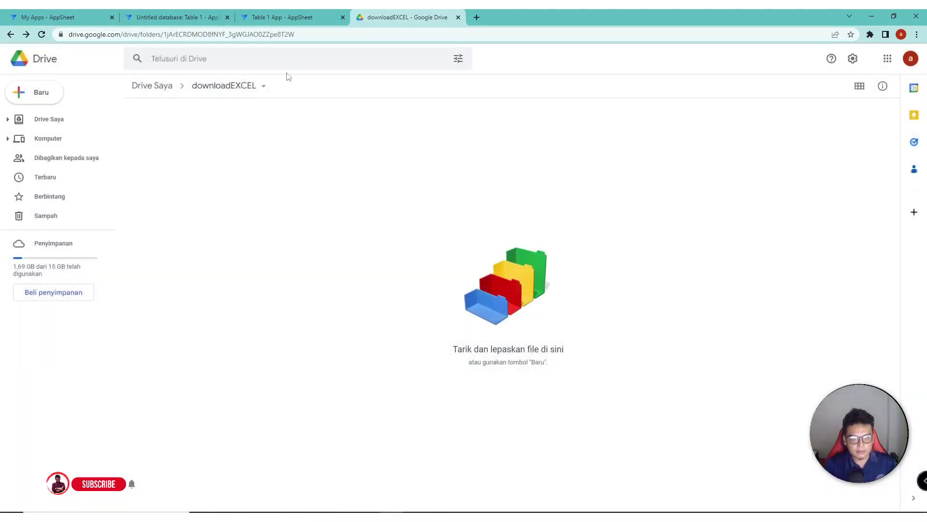
pyautogui.click(278, 12)
# Step: Change the default app folder path to /downloadEXCEL and save the app
pyautogui.click(304, 418)
pyautogui.moveTo(305, 418); pyautogui.dragTo(199, 420)
pyautogui.write('downloadEXCEL')
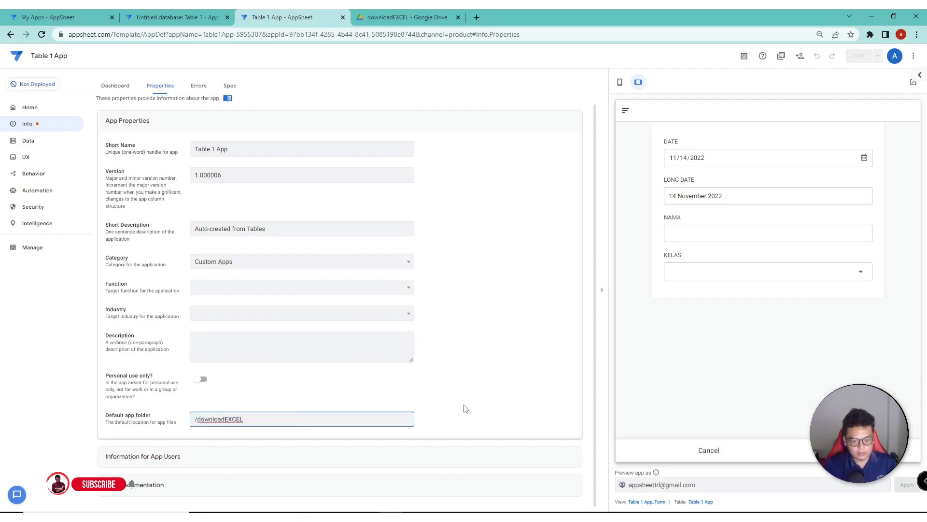
pyautogui.click(466, 409)
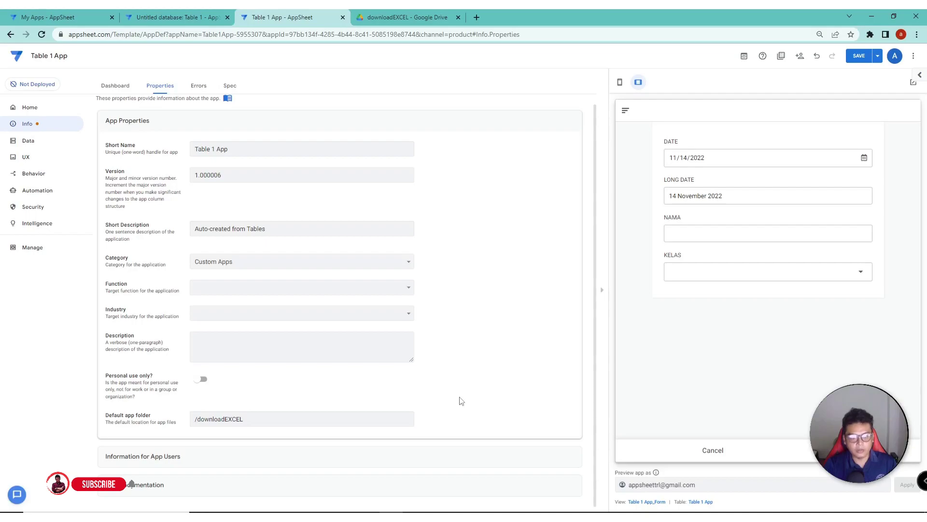
pyautogui.click(859, 55)
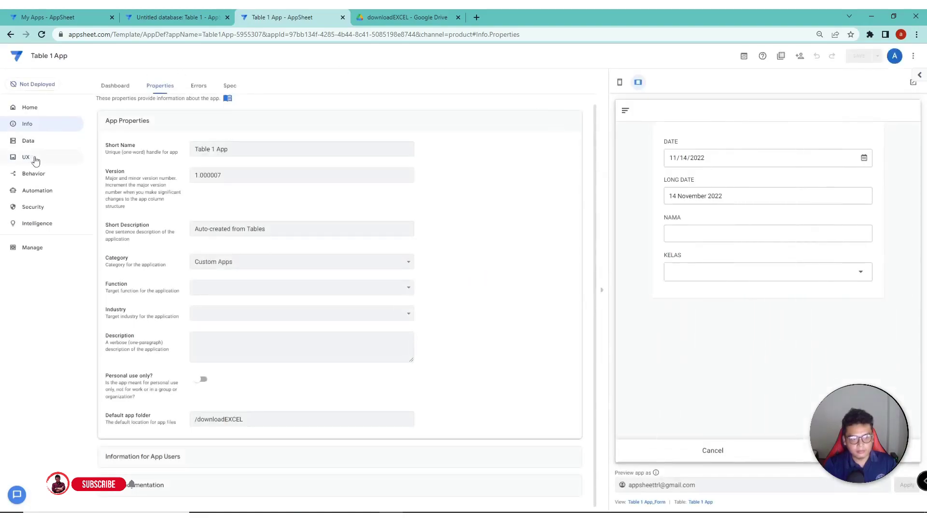
# Step: Create a custom bot named TRIGGER with a new custom data-change event on Table 1 App
pyautogui.click(42, 191)
pyautogui.click(127, 153)
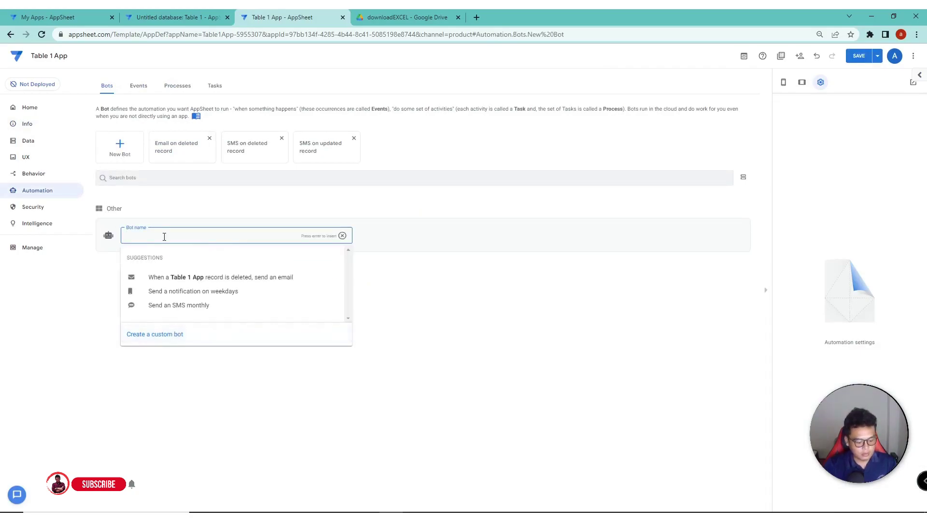
pyautogui.write('TRIGGER')
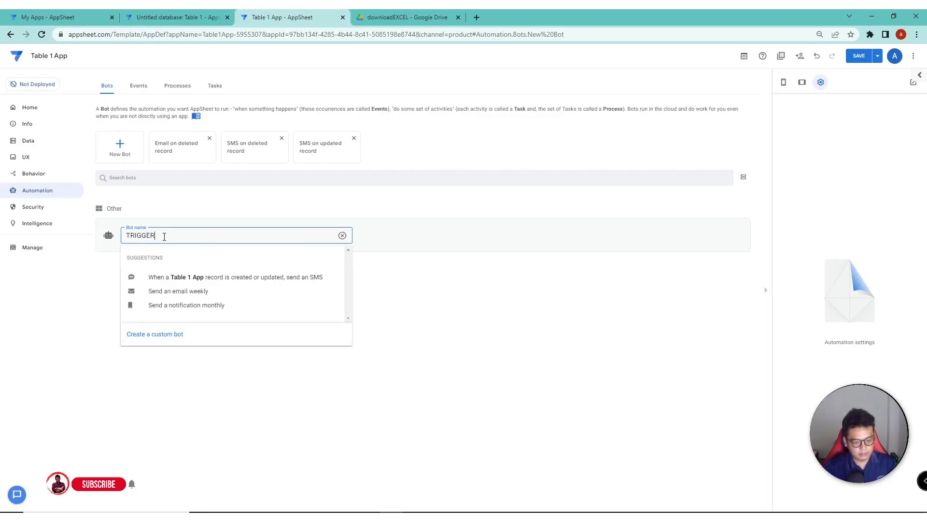
pyautogui.click(162, 338)
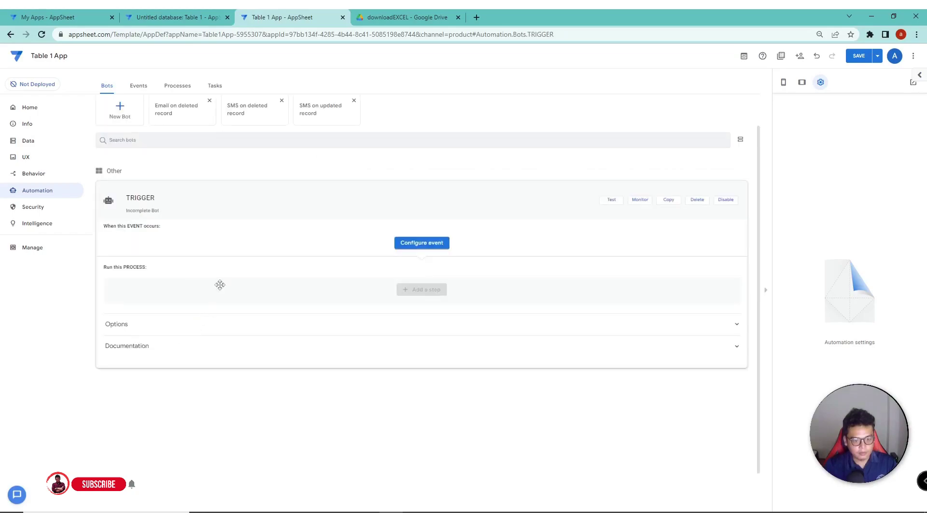
pyautogui.click(428, 245)
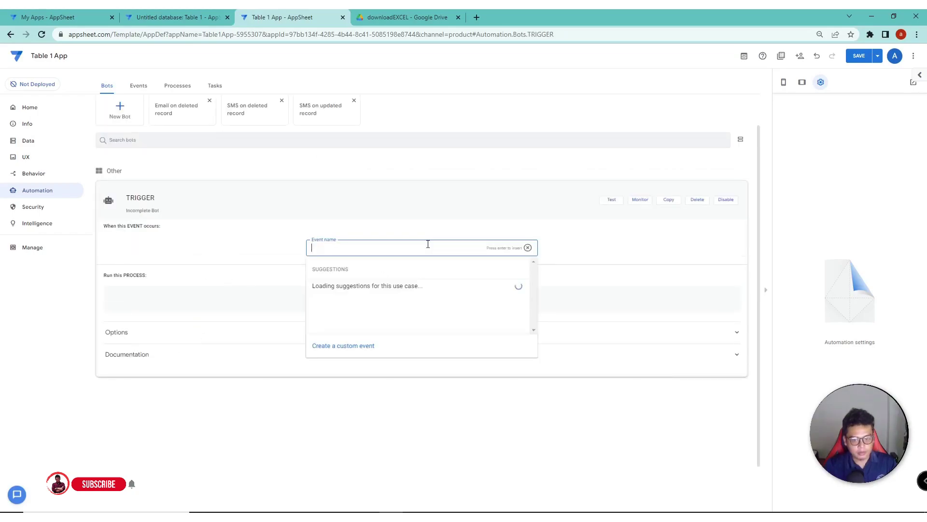
pyautogui.click(348, 348)
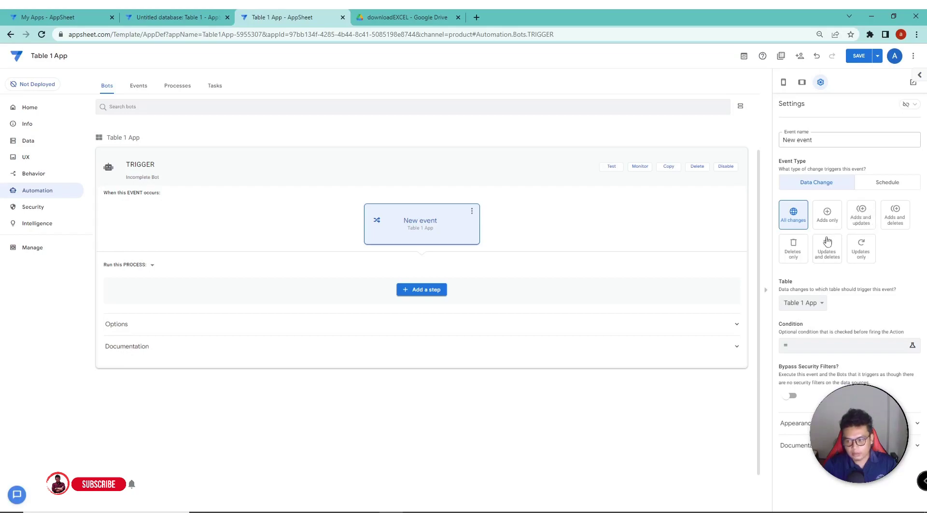
pyautogui.moveTo(802, 303)
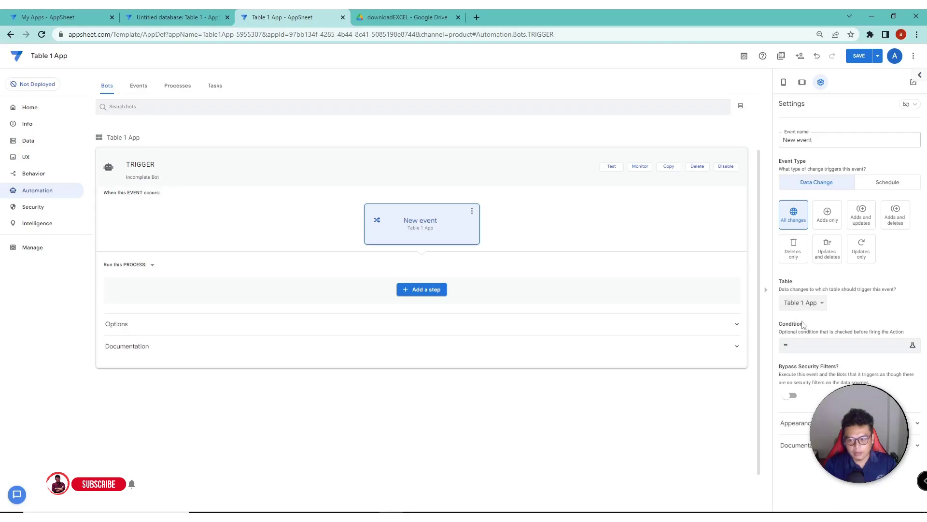
# Step: Paste the prepared before/after update excel condition into the event's Condition expression
pyautogui.click(810, 347)
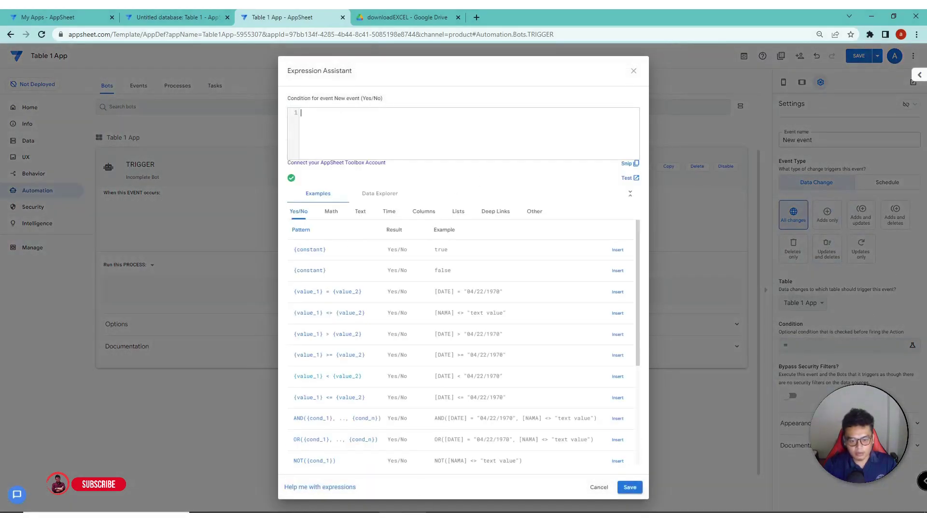
pyautogui.hotkey('alt', 'Tab')
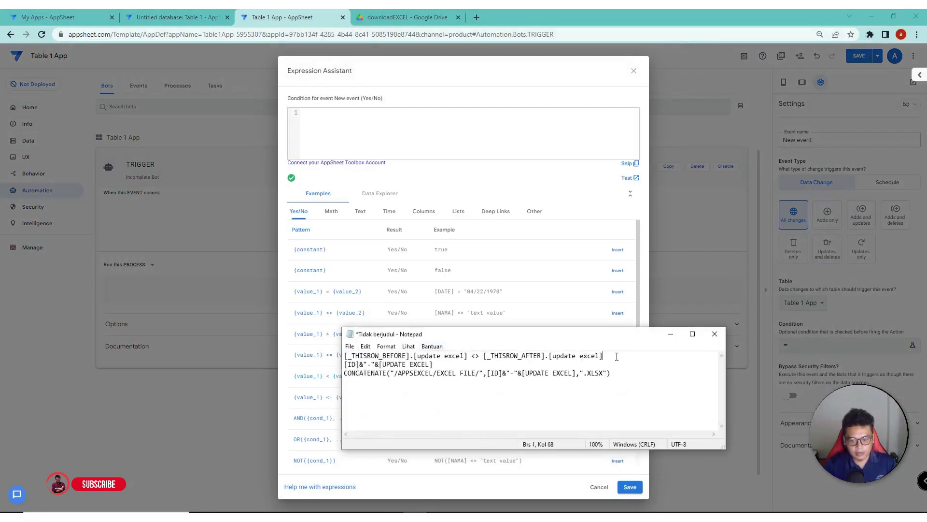
pyautogui.moveTo(616, 357); pyautogui.dragTo(318, 352)
pyautogui.hotkey('ctrl', 'c')
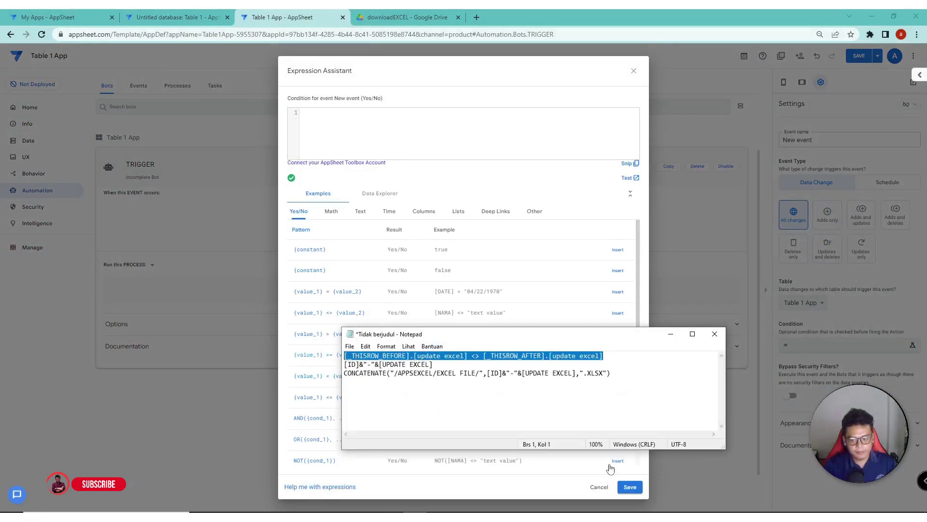
pyautogui.click(671, 334)
pyautogui.click(375, 111)
pyautogui.hotkey('ctrl', 'v')
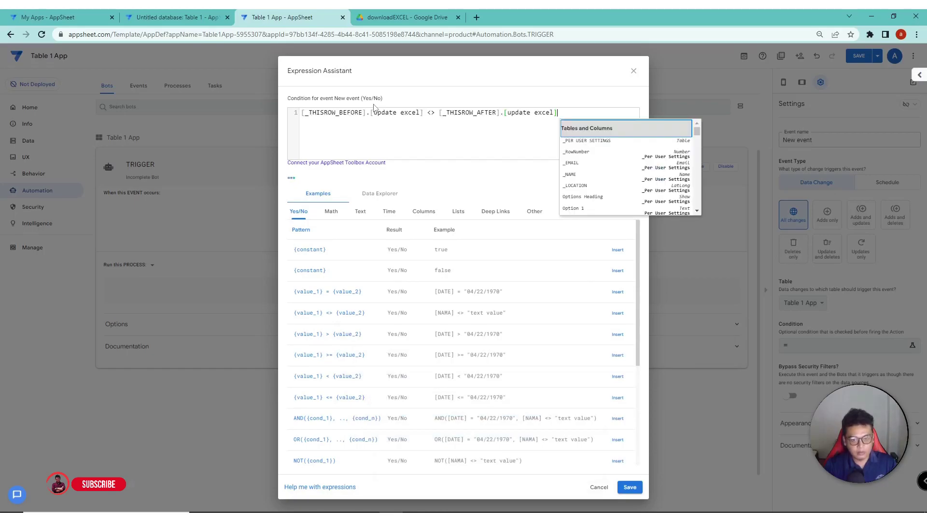
# Step: Inspect the missing update excel column error, then discard the condition
pyautogui.click(399, 113)
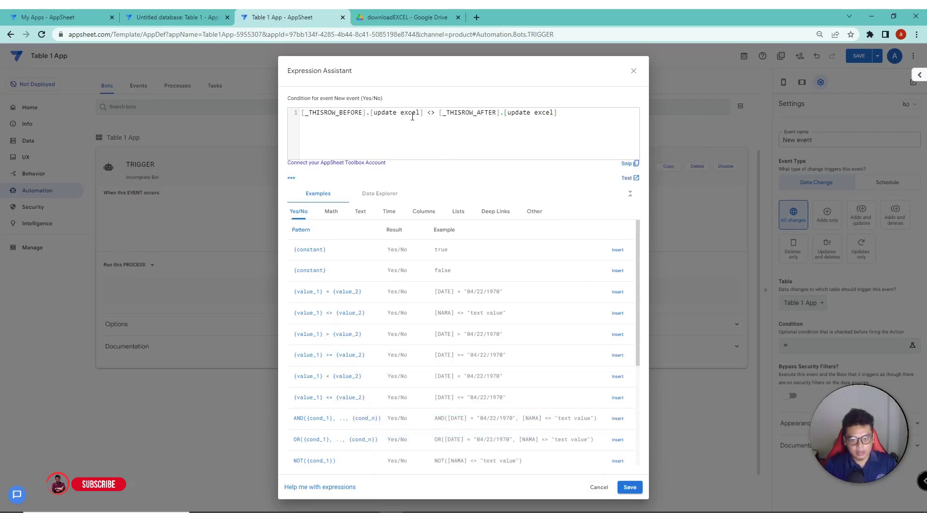
pyautogui.moveTo(420, 113); pyautogui.dragTo(376, 113)
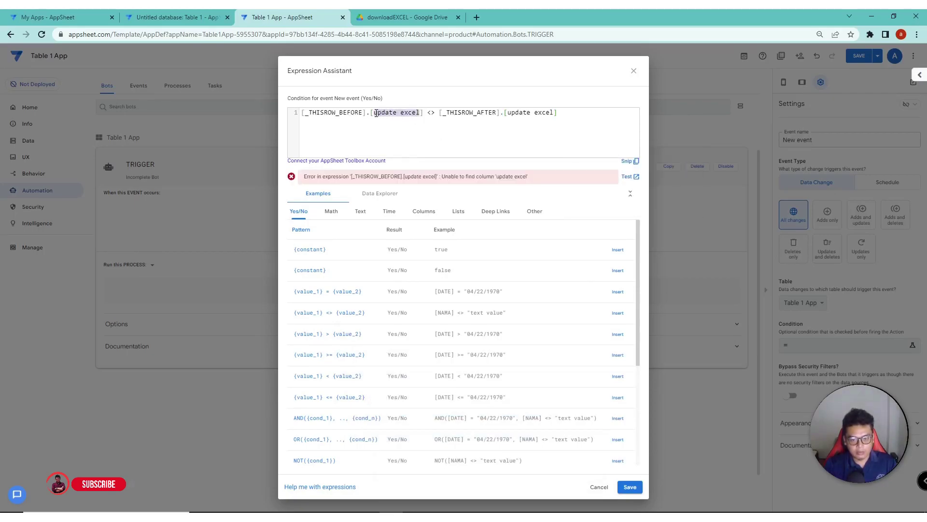
pyautogui.click(418, 114)
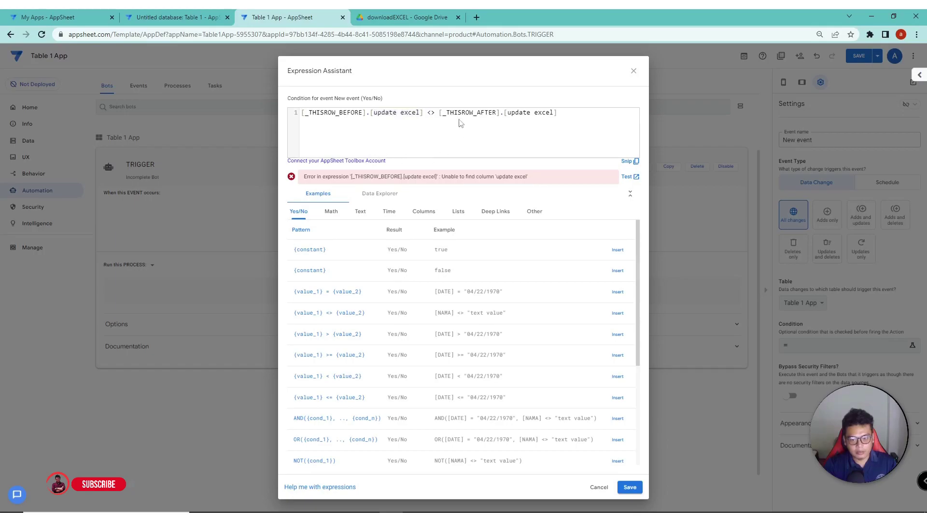
pyautogui.moveTo(553, 112); pyautogui.dragTo(519, 113)
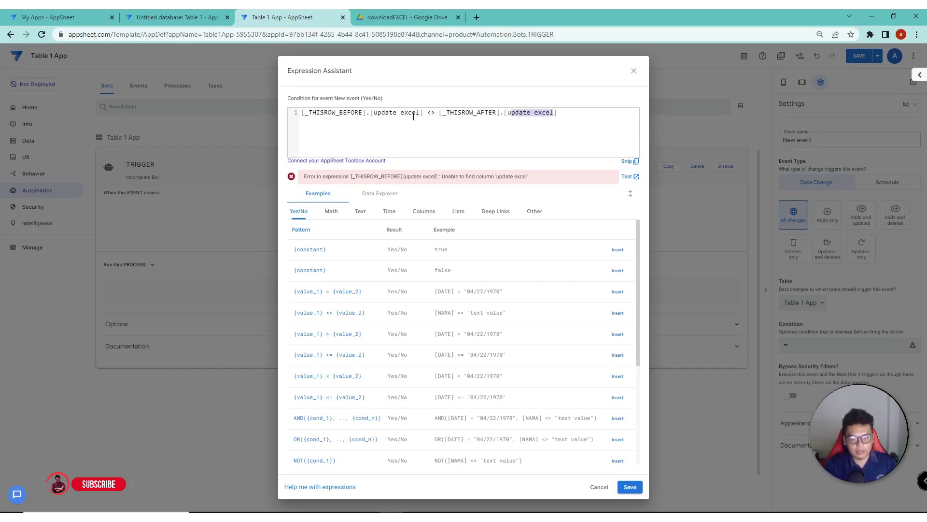
pyautogui.click(599, 487)
# Step: Add a virtual column named UPDATE EXCEL to Table 1 App
pyautogui.click(44, 145)
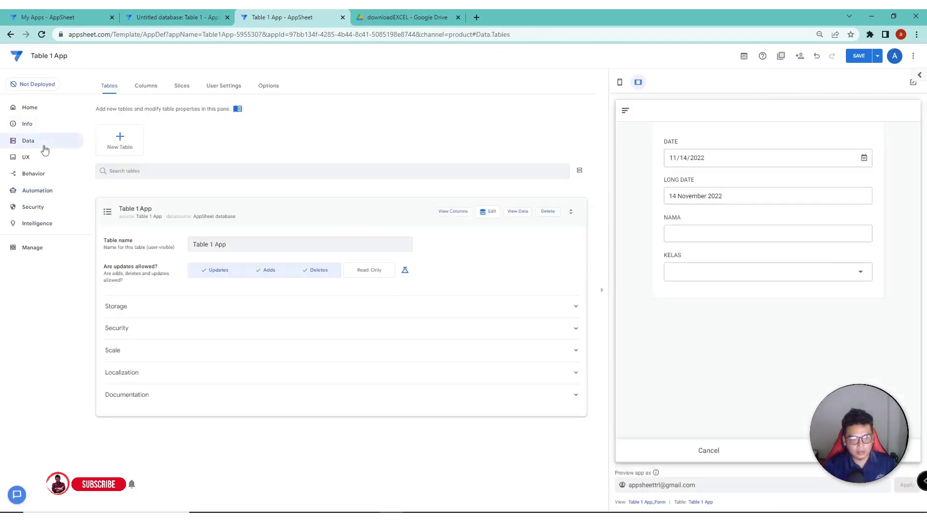
pyautogui.click(453, 211)
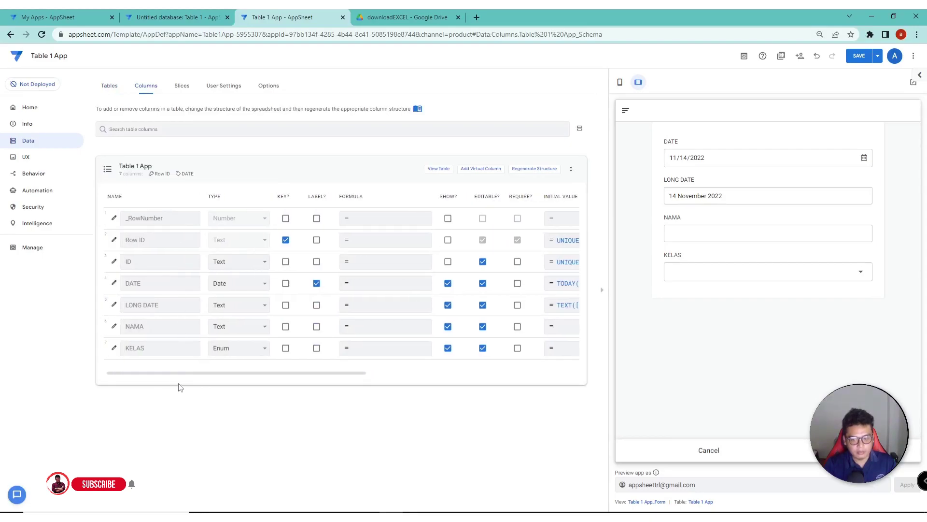
pyautogui.click(486, 170)
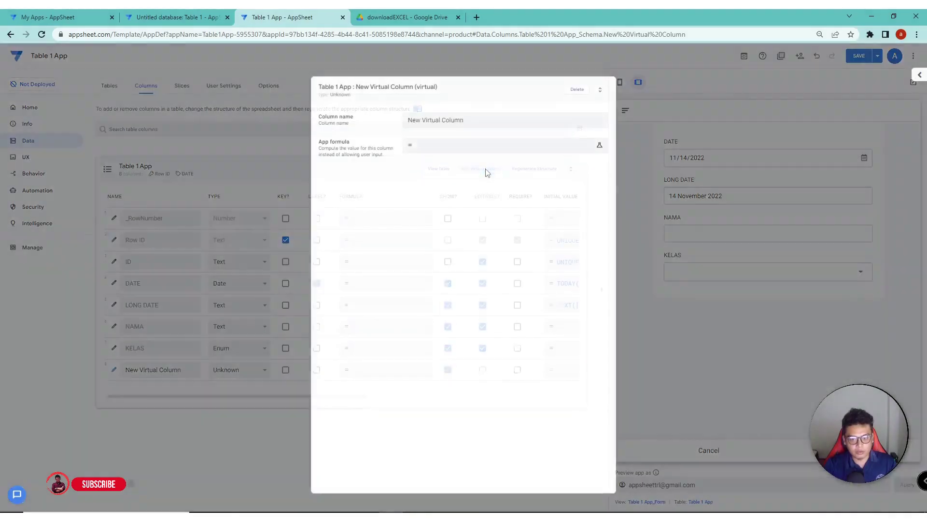
pyautogui.hotkey('ctrl', 'a')
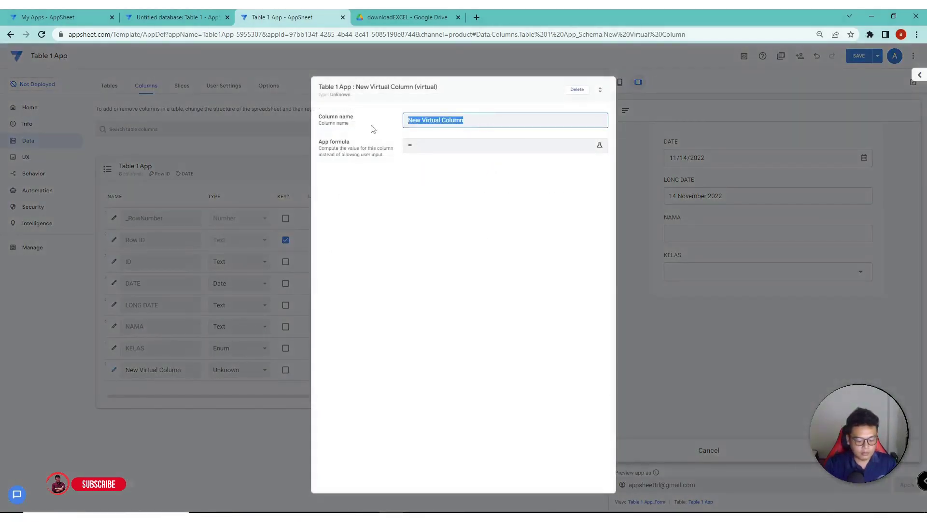
pyautogui.write('UPDATE EXCEL')
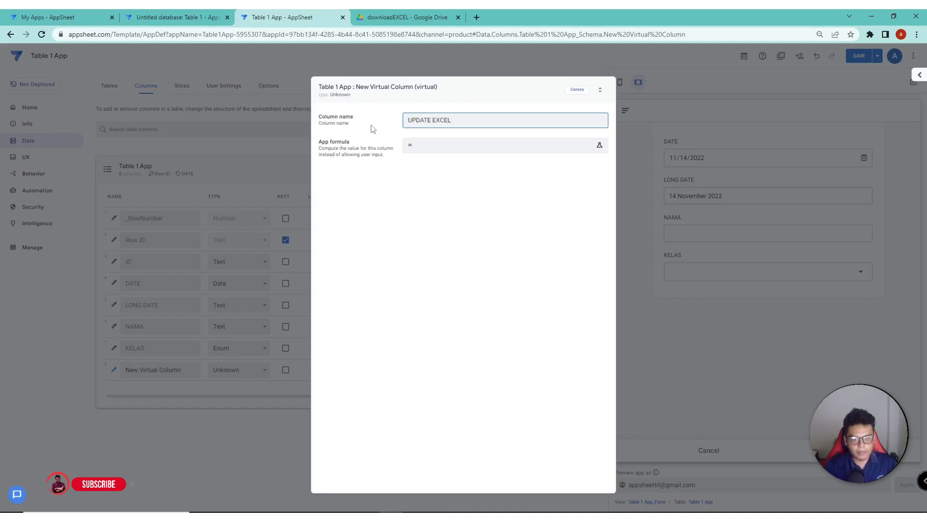
# Step: Give UPDATE EXCEL the app formula UNIQUEID() and save the app
pyautogui.click(419, 145)
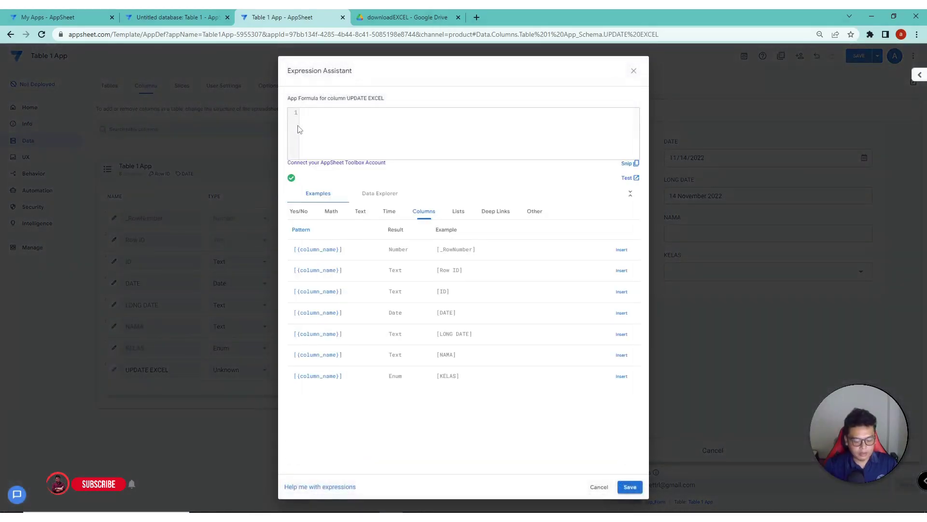
pyautogui.write('U')
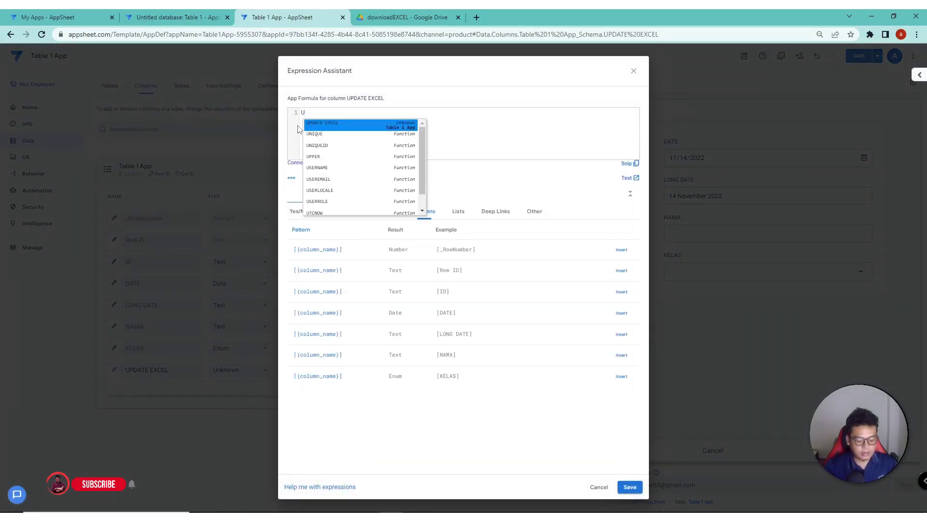
pyautogui.write('NIQ')
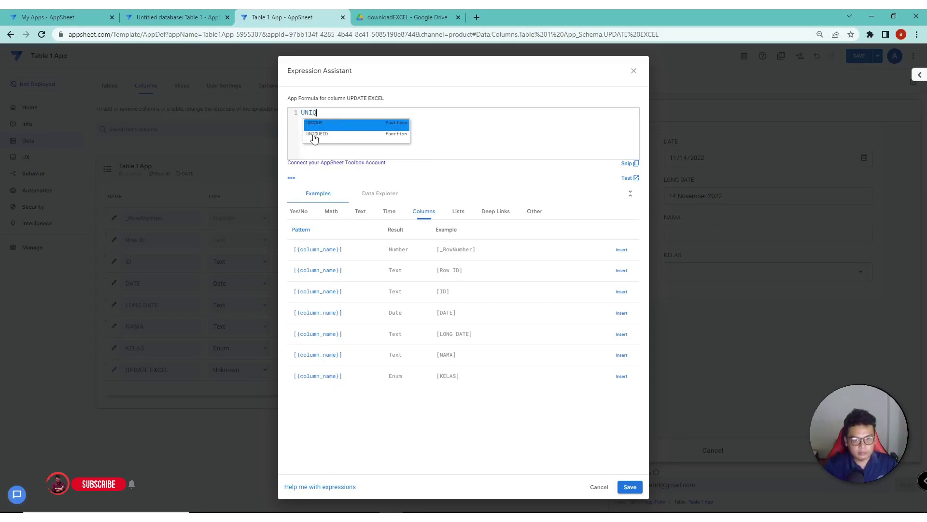
pyautogui.click(317, 135)
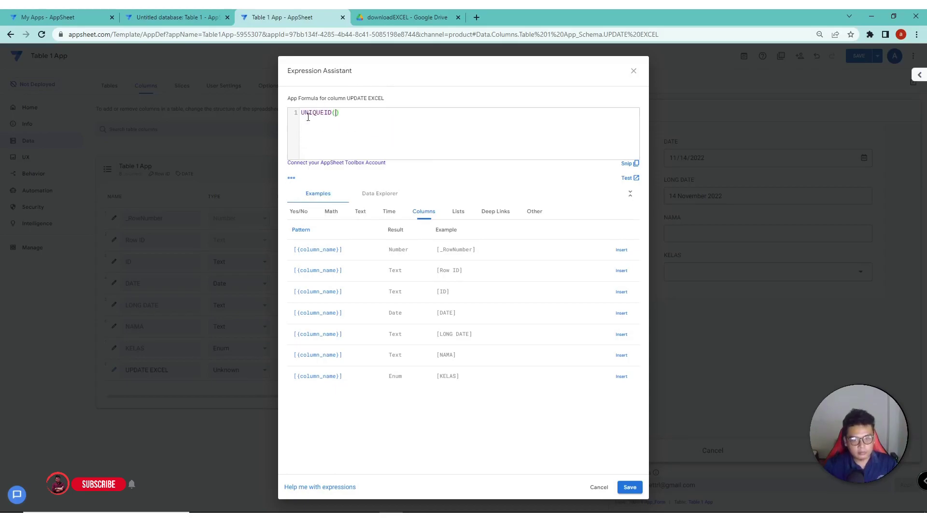
pyautogui.click(630, 487)
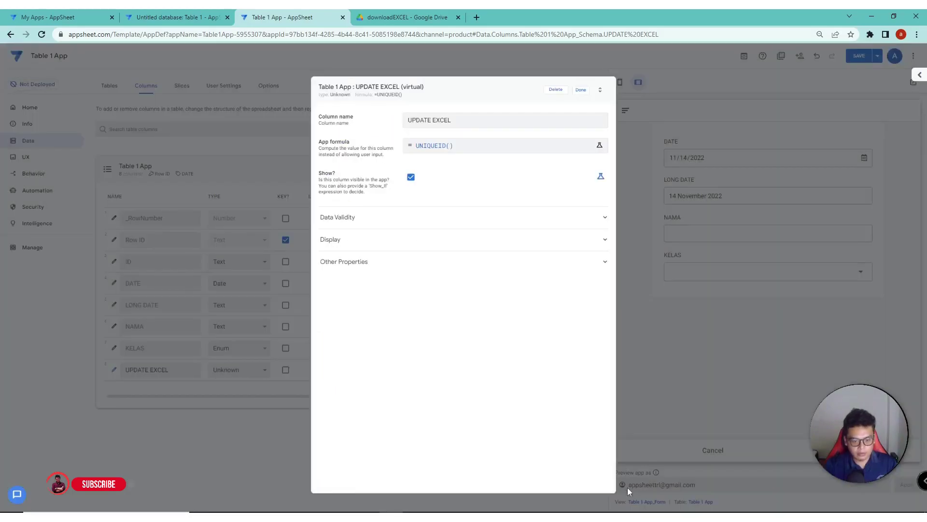
pyautogui.click(581, 89)
pyautogui.click(859, 55)
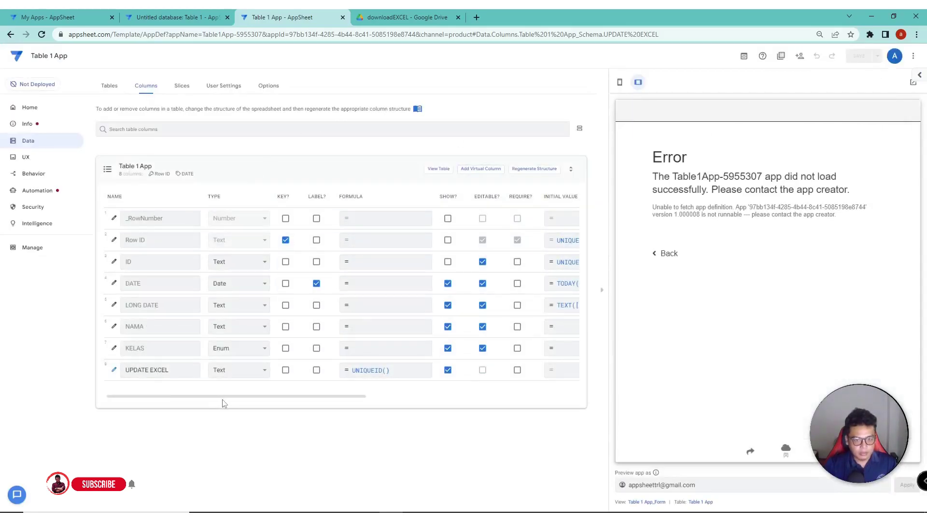
# Step: In the Untitled database, add a File-type column named PRINT to the table
pyautogui.click(188, 13)
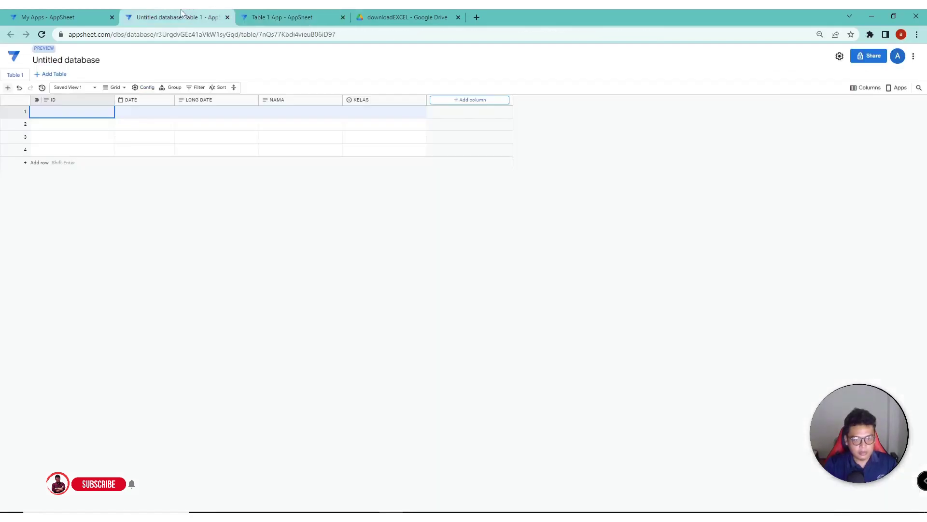
pyautogui.click(454, 101)
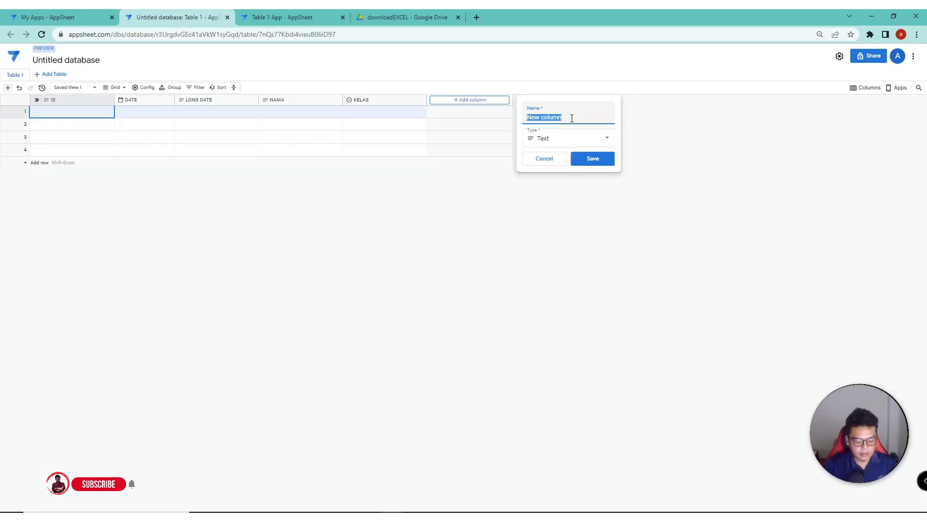
pyautogui.write('PRINT')
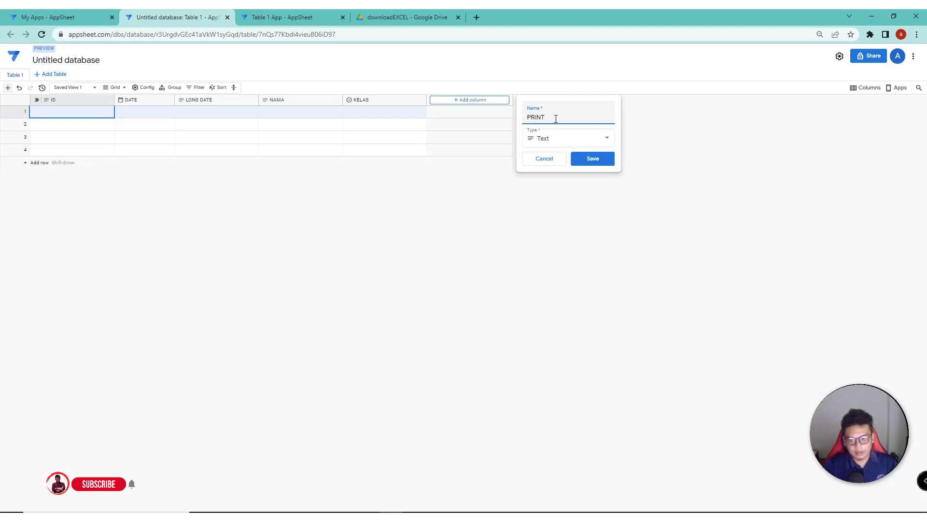
pyautogui.click(569, 140)
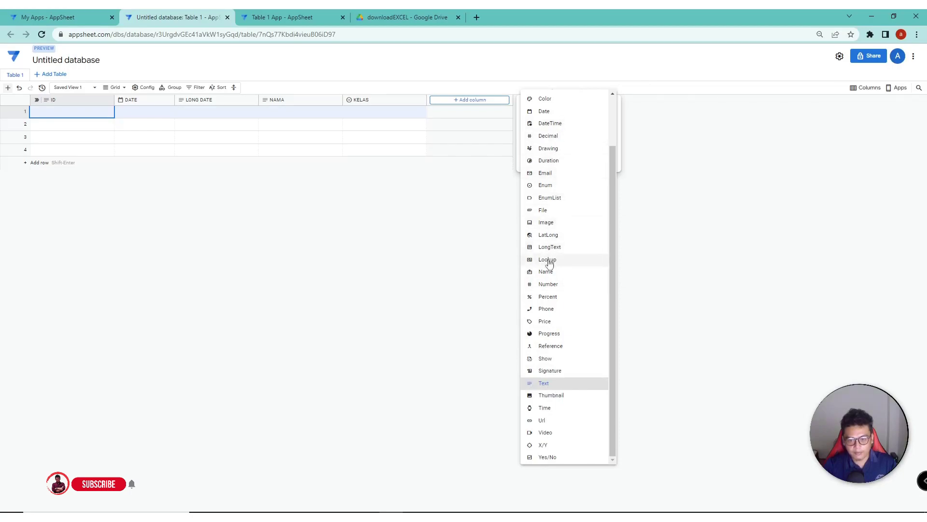
pyautogui.scroll(2, 551, 328)
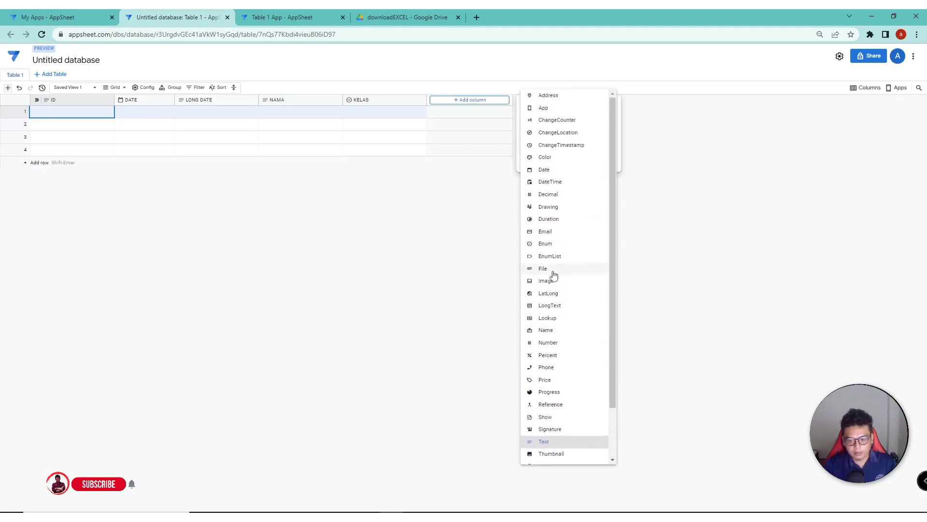
pyautogui.click(551, 273)
pyautogui.click(590, 185)
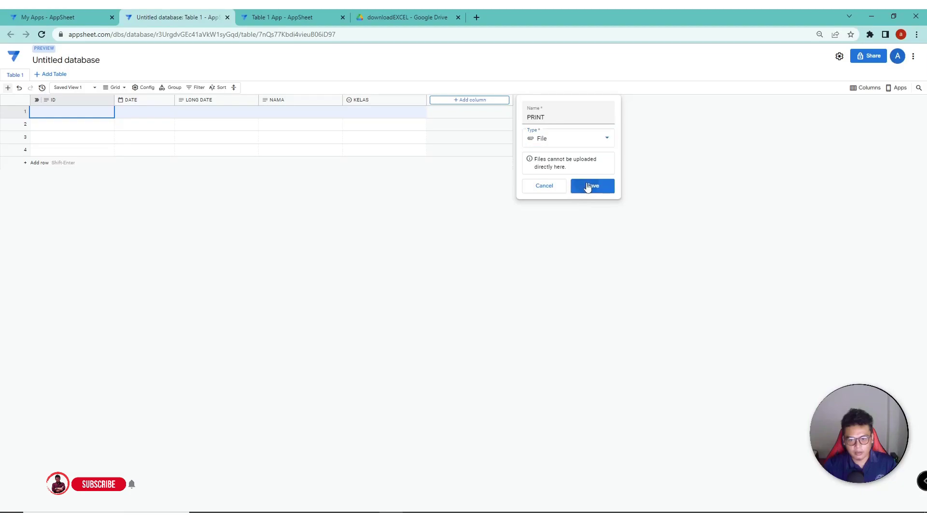
# Step: Regenerate Table 1 App's structure to pick up the PRINT column, then view the TRIGGER bot in Automation
pyautogui.click(285, 17)
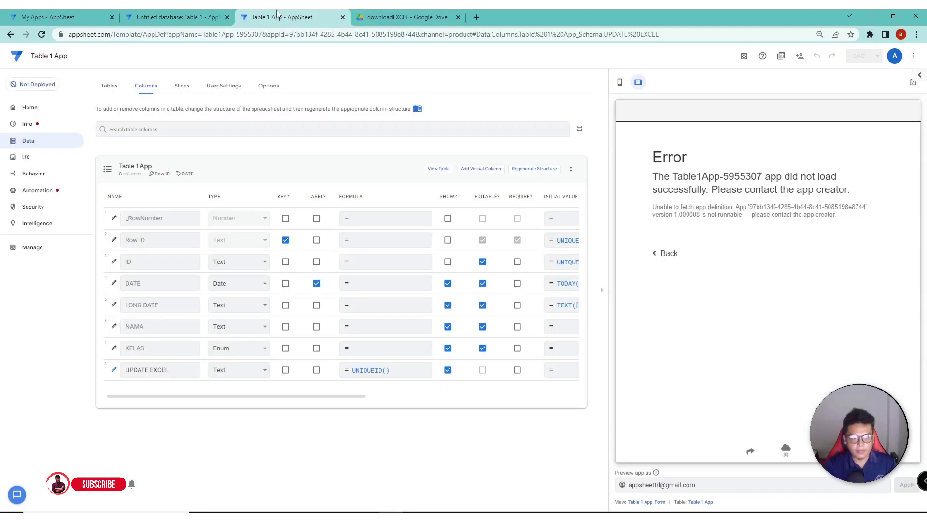
pyautogui.click(524, 169)
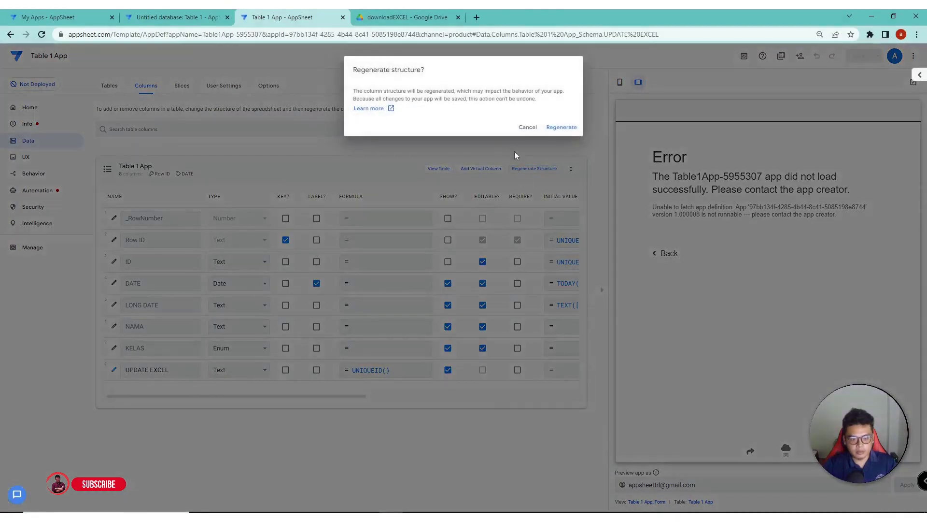
pyautogui.click(550, 129)
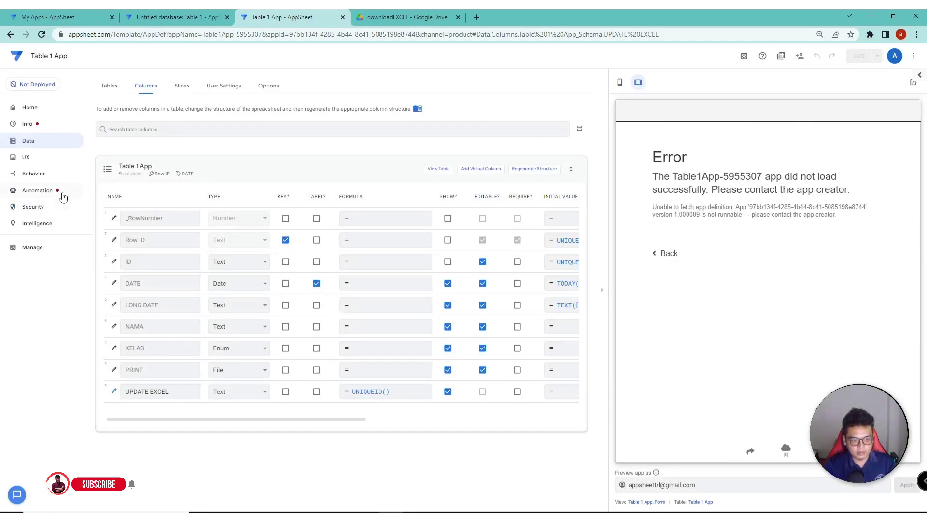
pyautogui.click(37, 190)
pyautogui.scroll(-2, 408, 337)
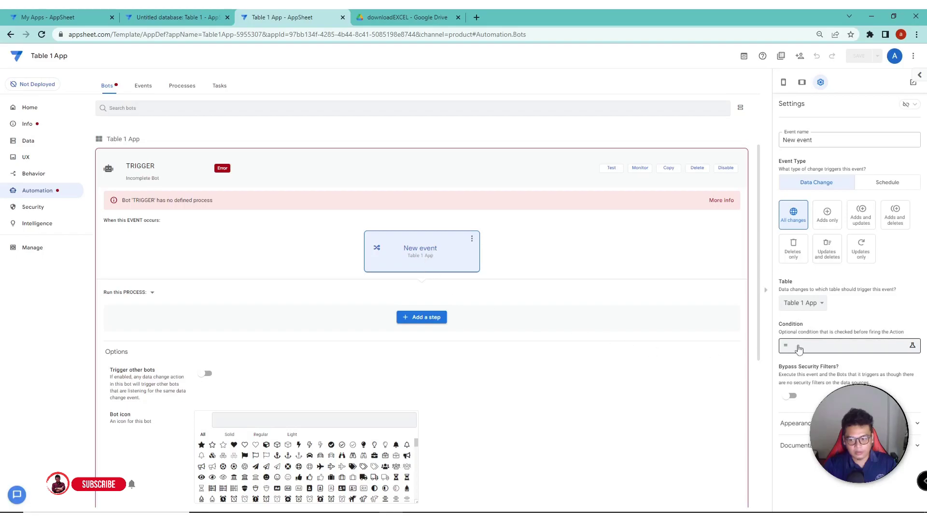
# Step: Set the New event condition to [_THISROW_BEFORE].[update excel] <> [_THISROW_AFTER].[update excel]
pyautogui.click(797, 345)
pyautogui.write('[_THISROW_BEFORE].[update excel] <> [_THISROW_AFTER].[update excel]')
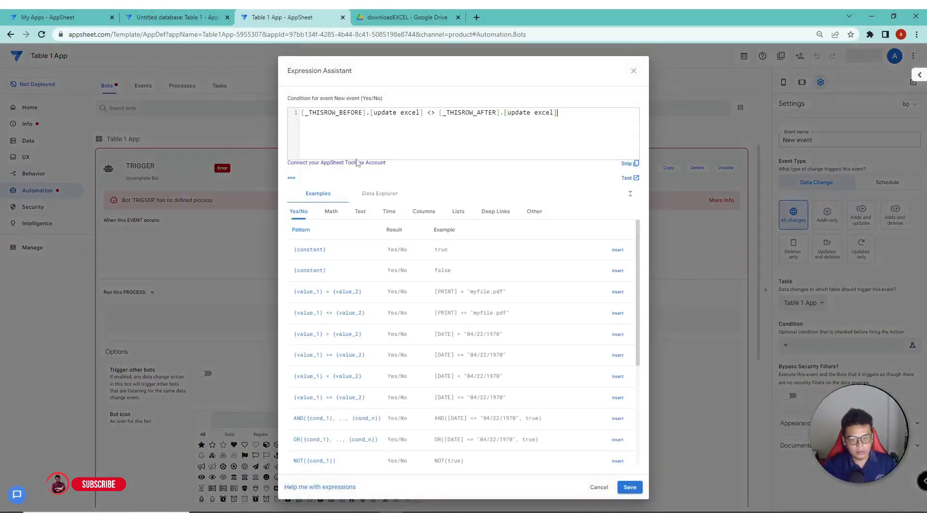
pyautogui.click(348, 111)
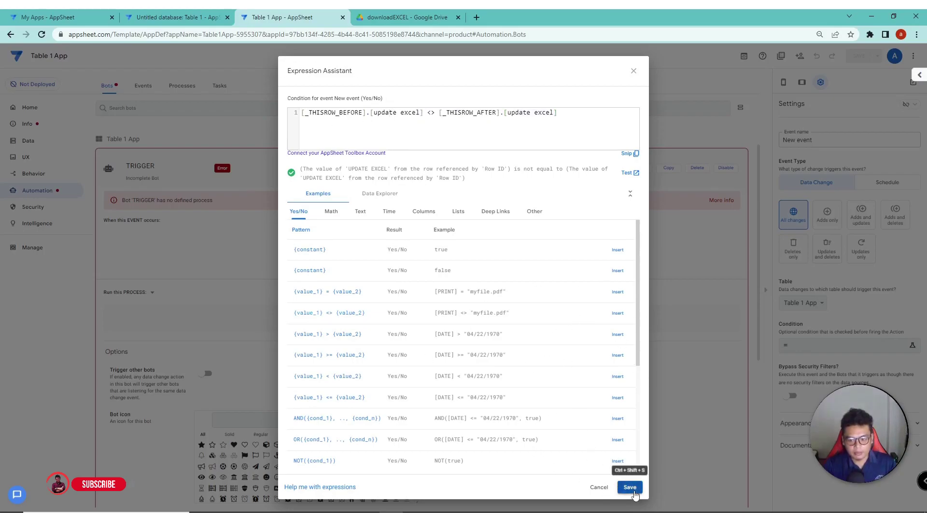
pyautogui.click(630, 487)
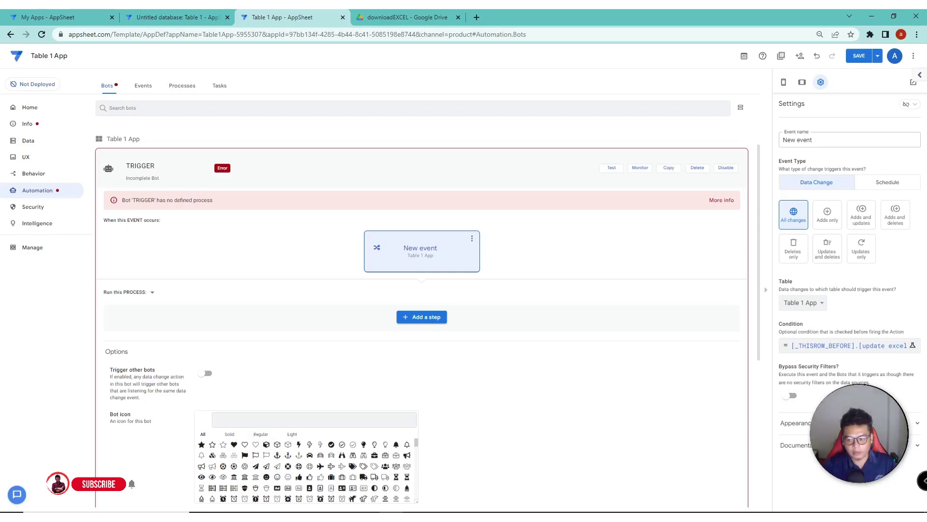
# Step: Add a custom 'Create a new file' step with XLSX content type, generate its template and view it
pyautogui.click(423, 317)
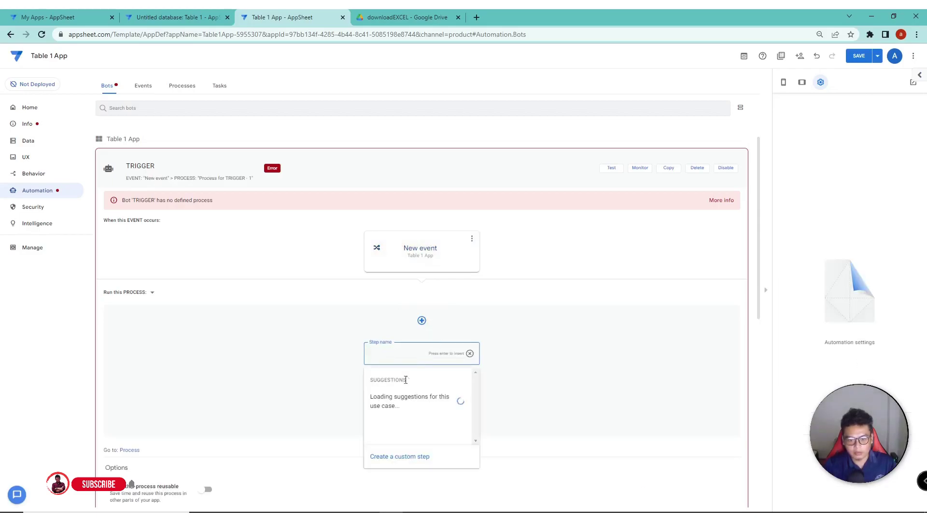
pyautogui.click(401, 457)
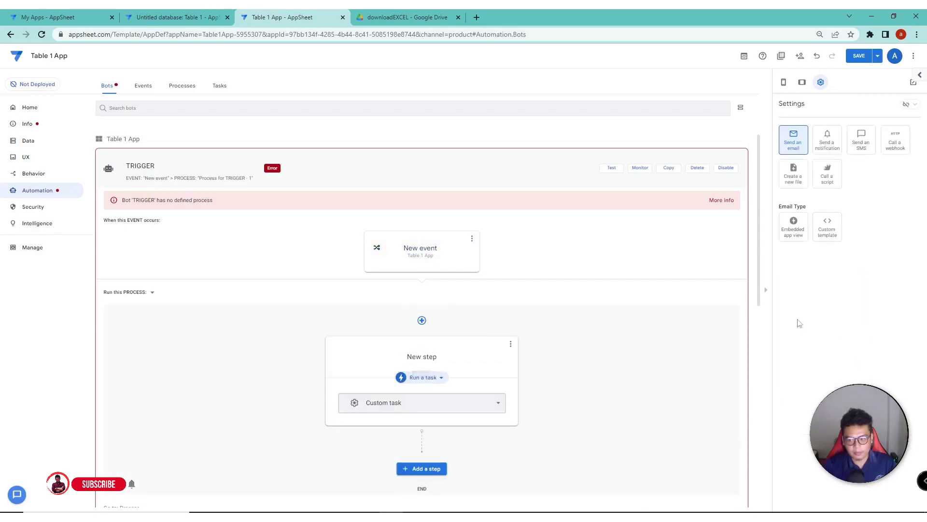
pyautogui.click(798, 187)
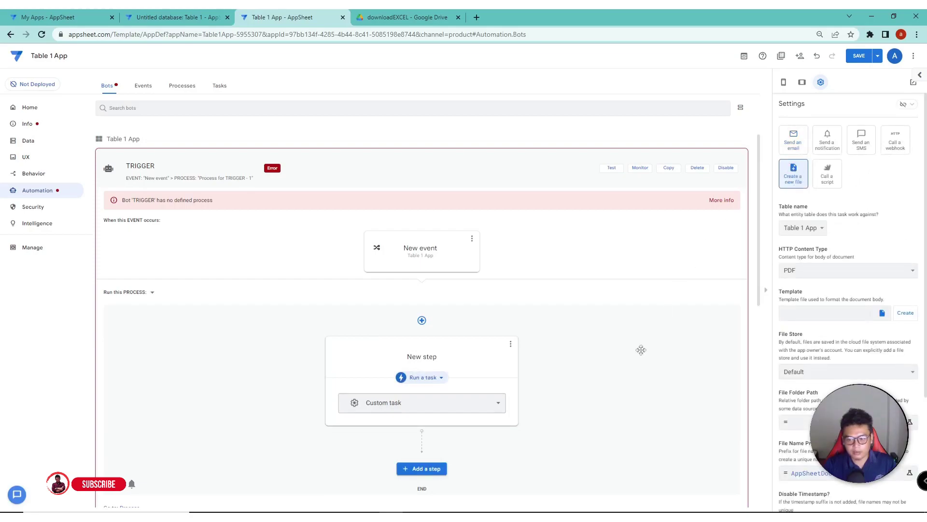
pyautogui.scroll(-1, 635, 362)
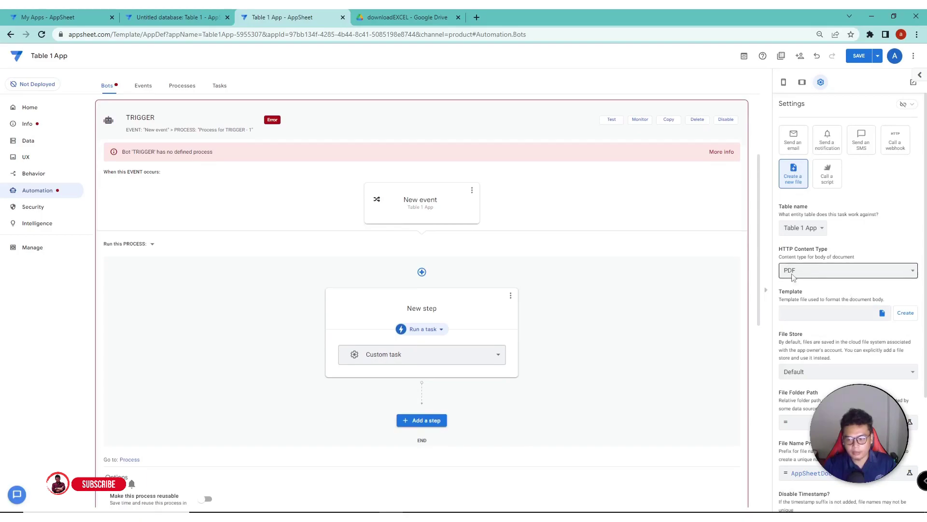
pyautogui.click(811, 275)
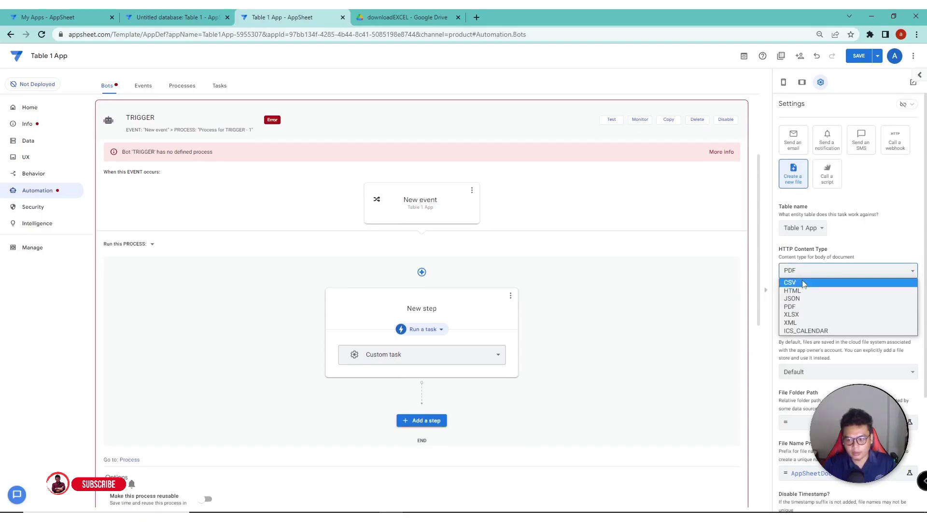
pyautogui.click(805, 318)
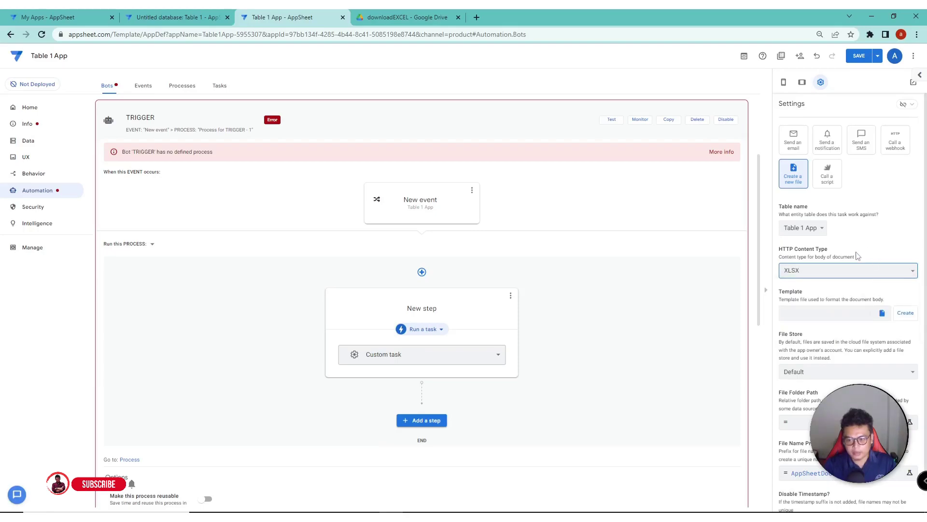
pyautogui.click(879, 246)
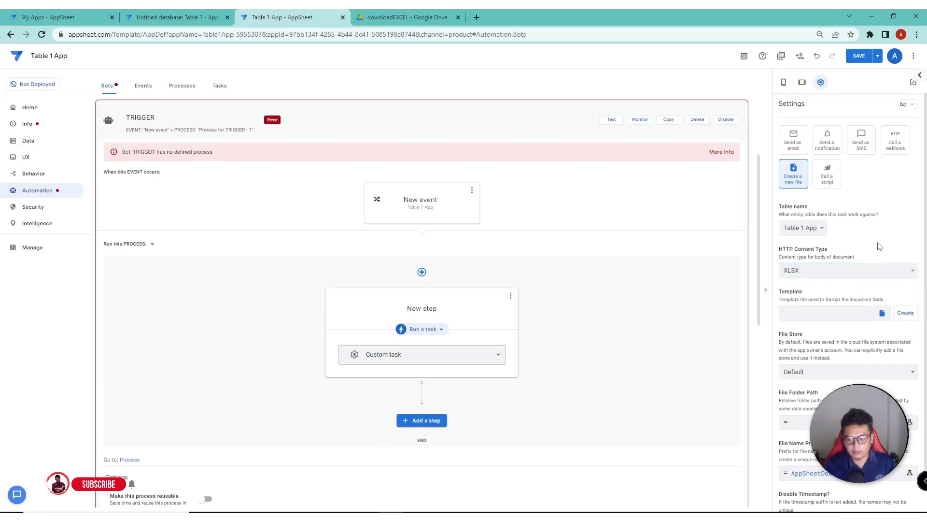
pyautogui.click(907, 314)
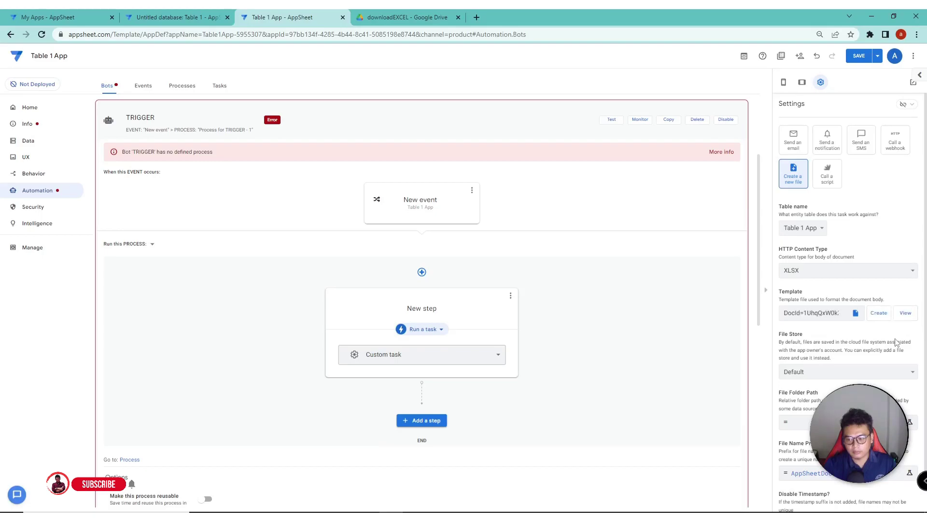
pyautogui.click(905, 314)
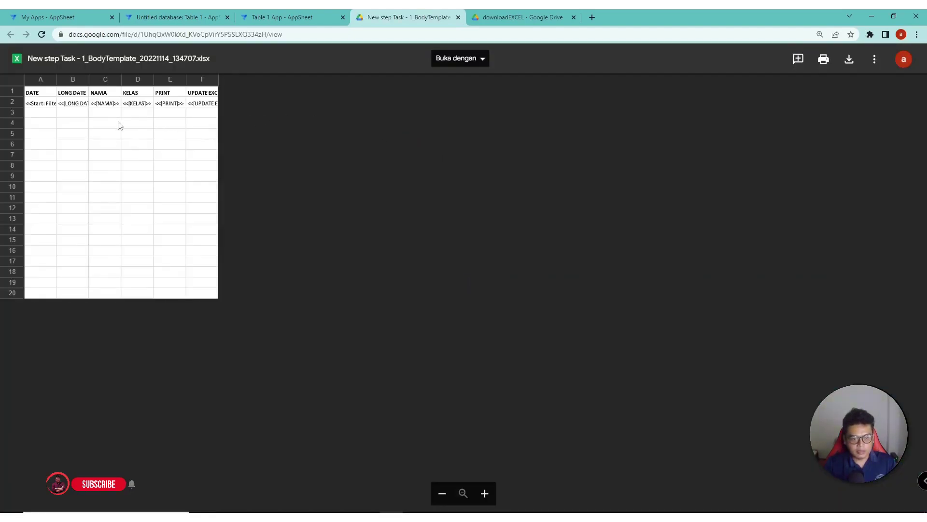
# Step: Zoom into the template preview in Drive and open it with Google Spreadsheet
pyautogui.click(75, 137)
pyautogui.click(492, 494)
pyautogui.click(492, 494)
pyautogui.click(131, 173)
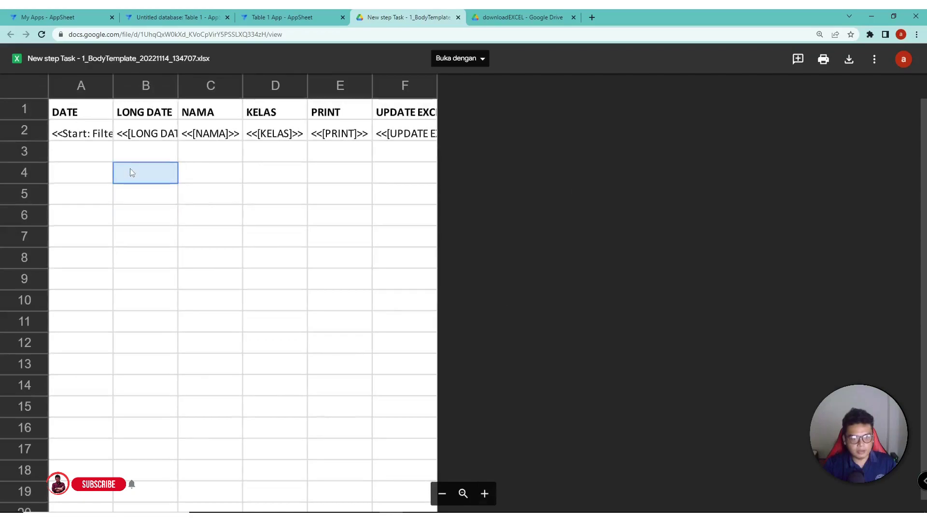
pyautogui.click(478, 59)
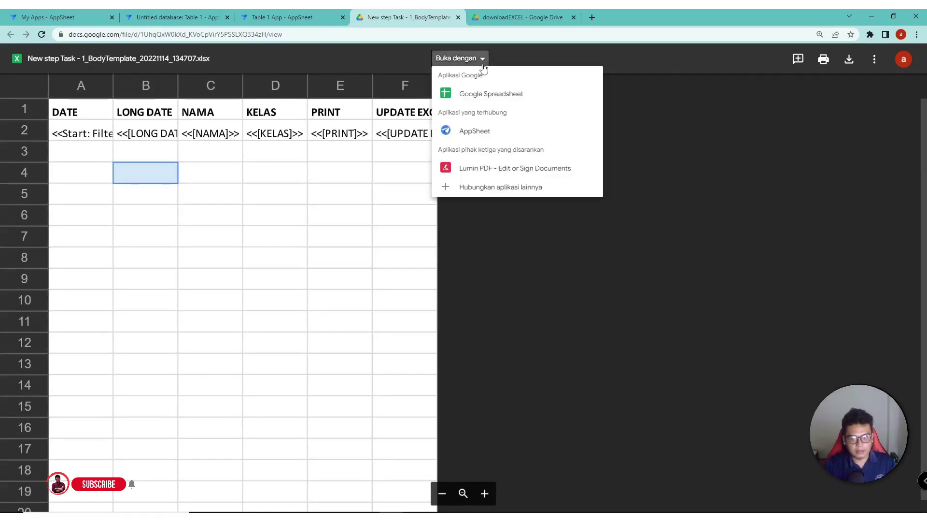
pyautogui.click(482, 95)
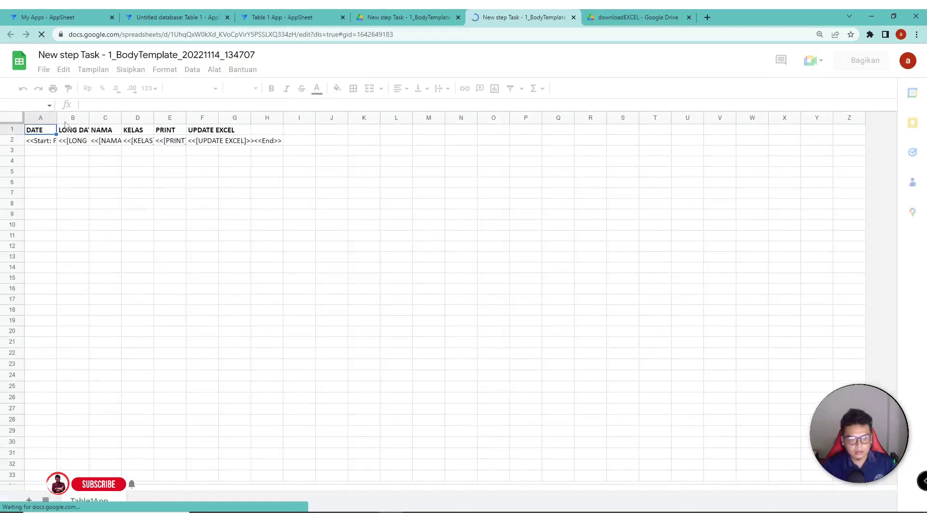
# Step: Autofit the widths of template columns A through F to their contents
pyautogui.doubleClick(57, 118)
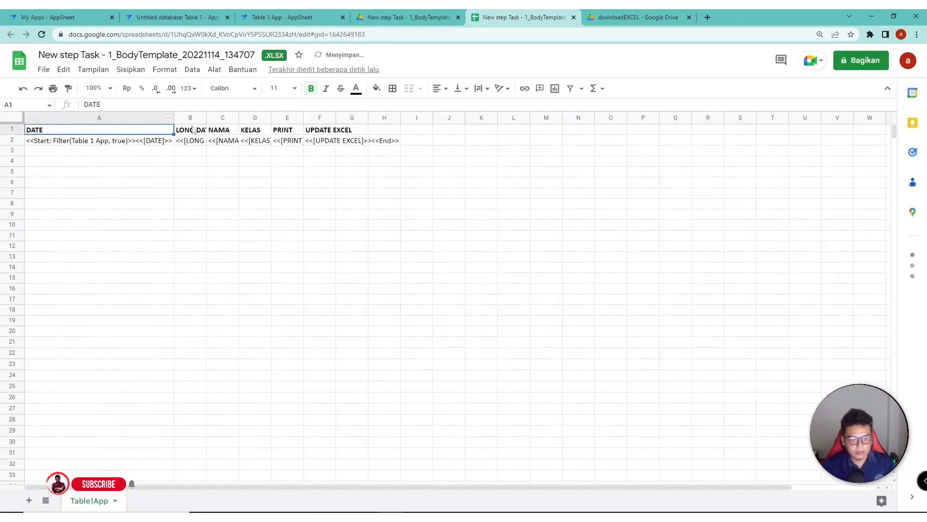
pyautogui.doubleClick(205, 118)
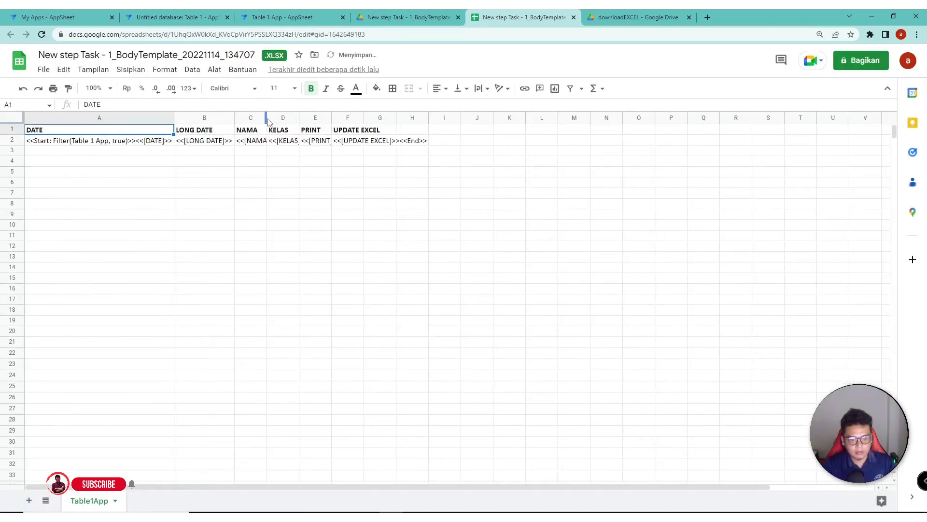
pyautogui.doubleClick(267, 117)
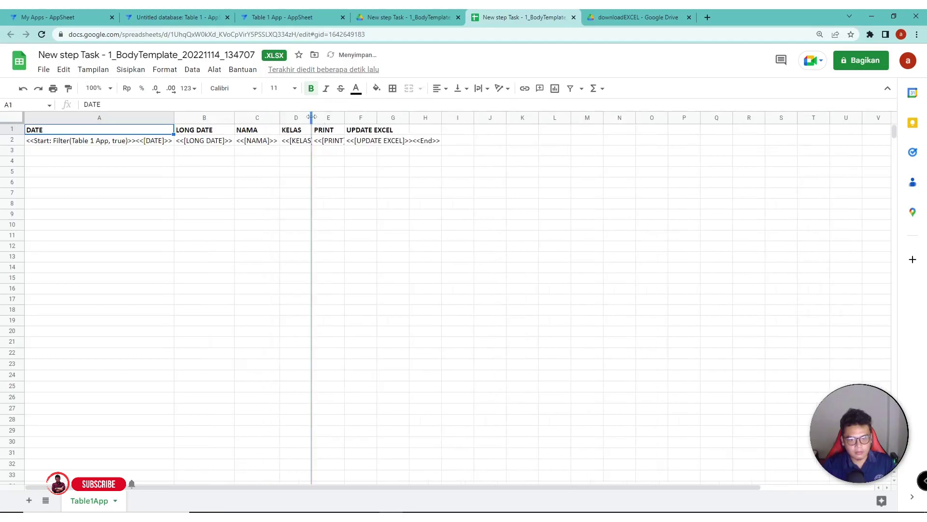
pyautogui.doubleClick(311, 117)
pyautogui.doubleClick(355, 118)
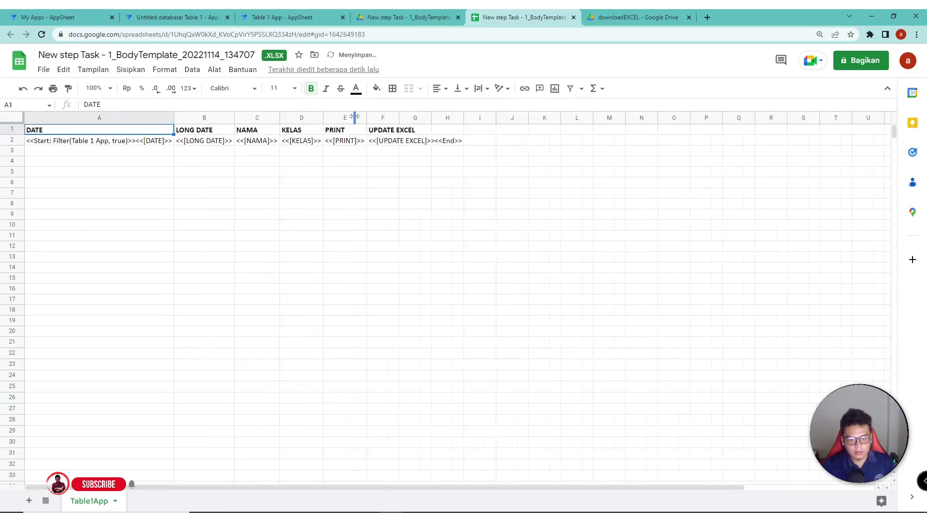
pyautogui.doubleClick(399, 117)
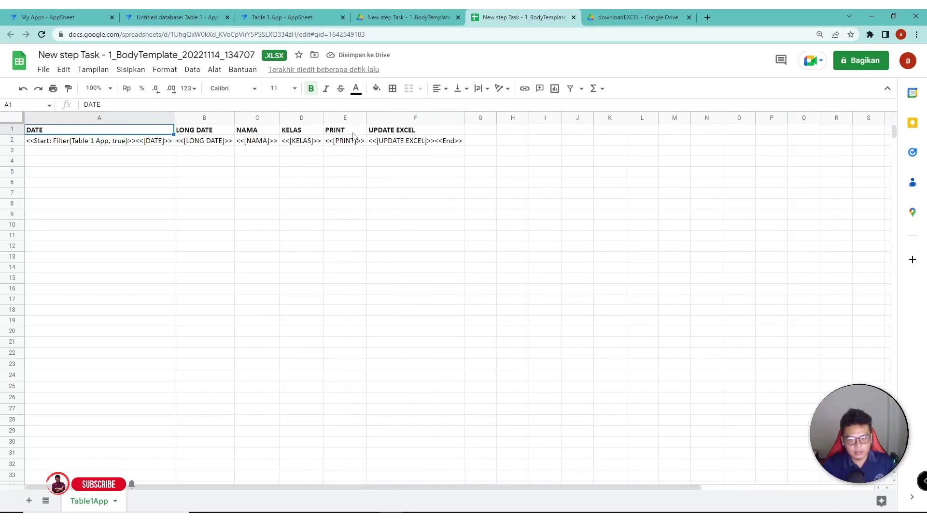
# Step: Remove the <<End>> tag from cell F2
pyautogui.moveTo(344, 131); pyautogui.dragTo(414, 142)
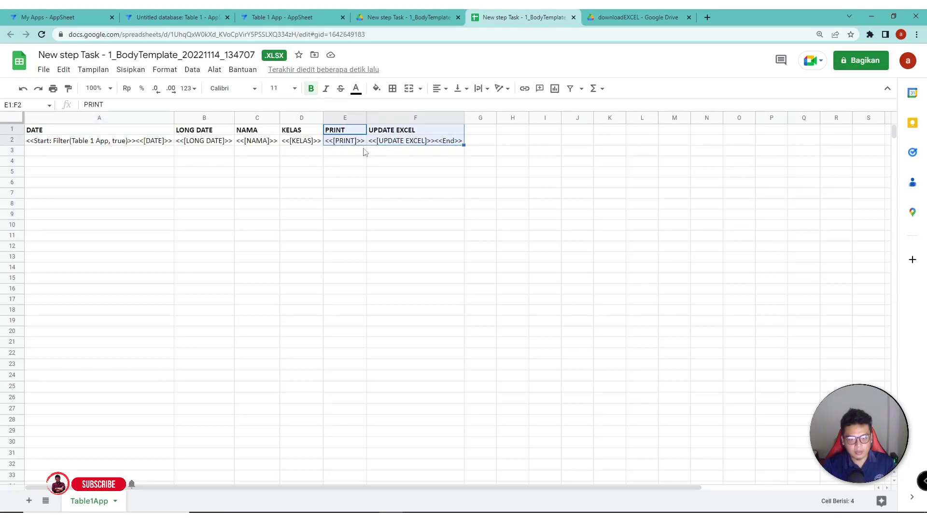
pyautogui.moveTo(343, 118); pyautogui.dragTo(375, 118)
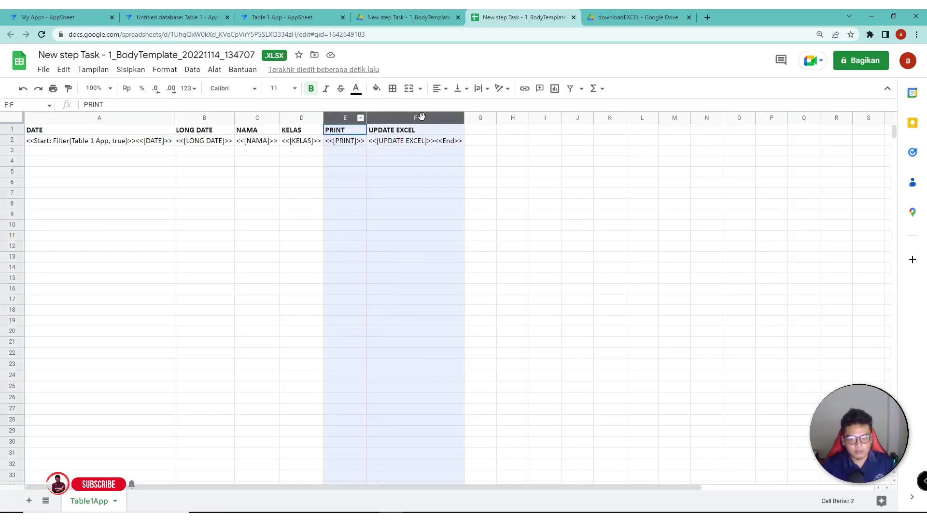
pyautogui.doubleClick(430, 142)
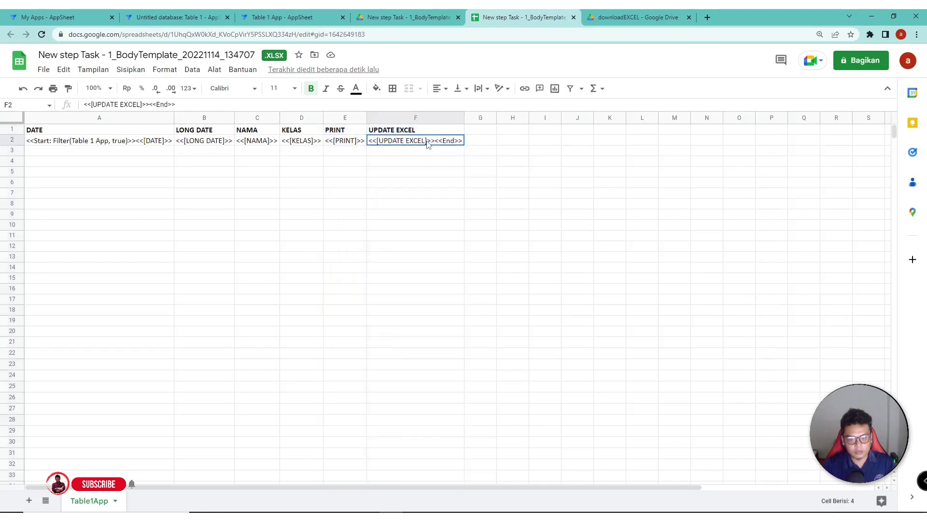
pyautogui.moveTo(457, 145); pyautogui.dragTo(473, 151)
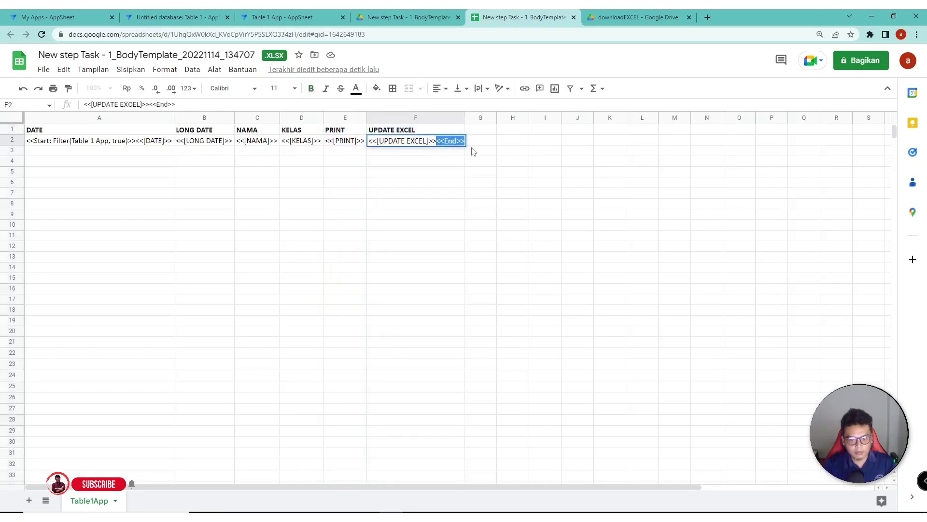
pyautogui.press('BackSpace')
pyautogui.click(360, 145)
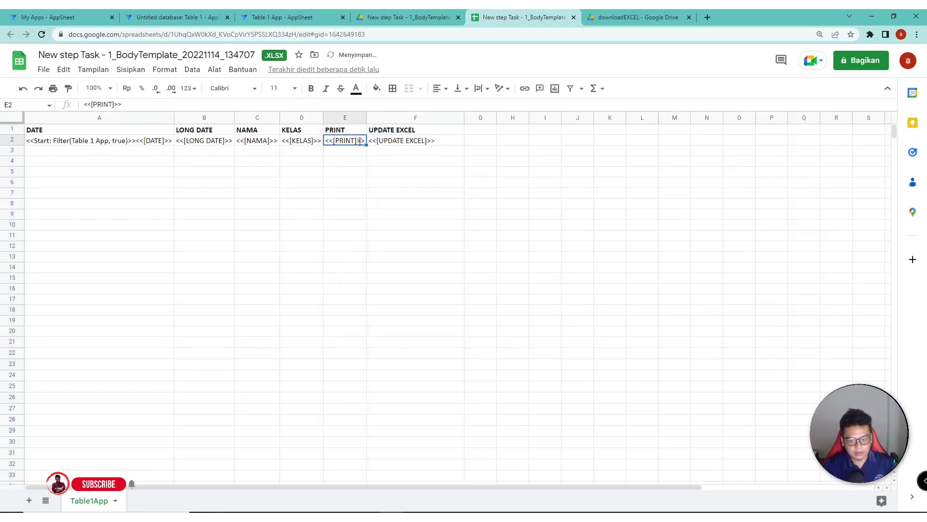
pyautogui.click(319, 141)
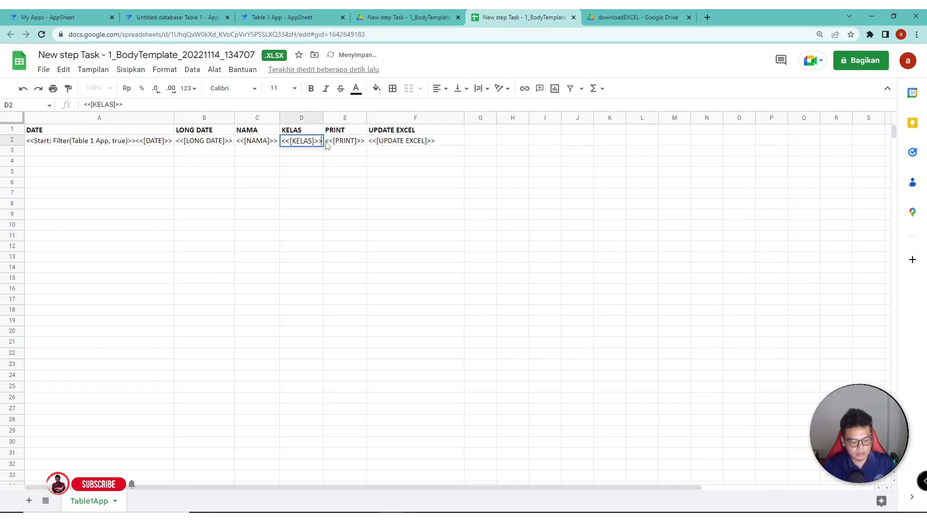
pyautogui.click(321, 161)
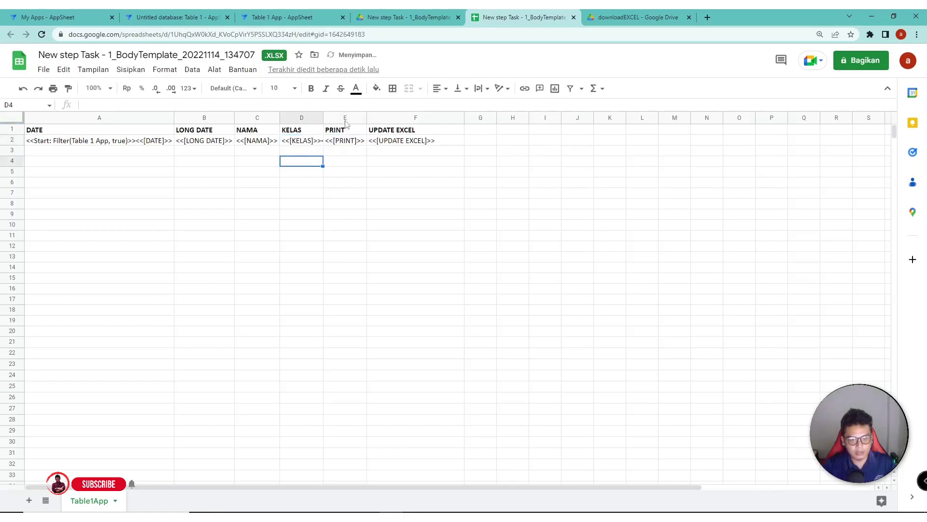
# Step: Delete columns E–F (PRINT and UPDATE EXCEL) and return to the AppSheet editor
pyautogui.moveTo(345, 118); pyautogui.dragTo(408, 118)
pyautogui.rightClick(408, 119)
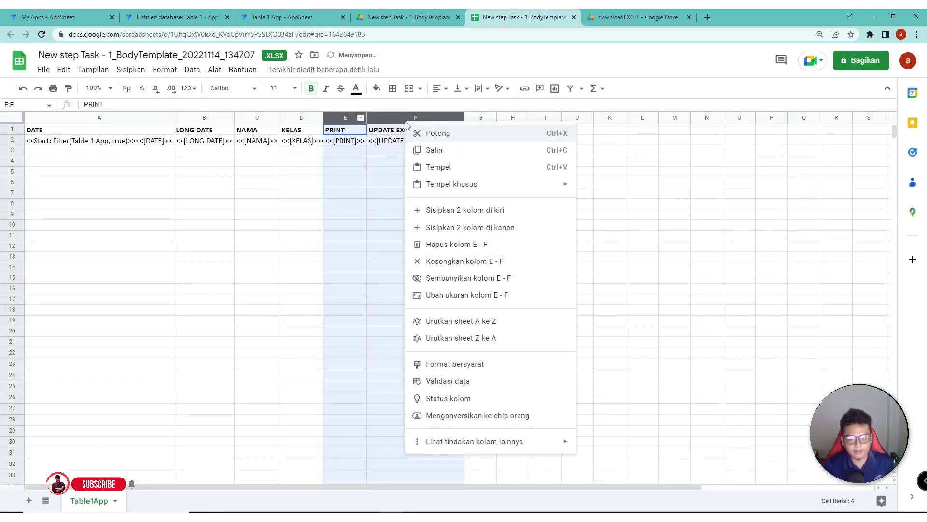
pyautogui.click(447, 247)
pyautogui.click(300, 227)
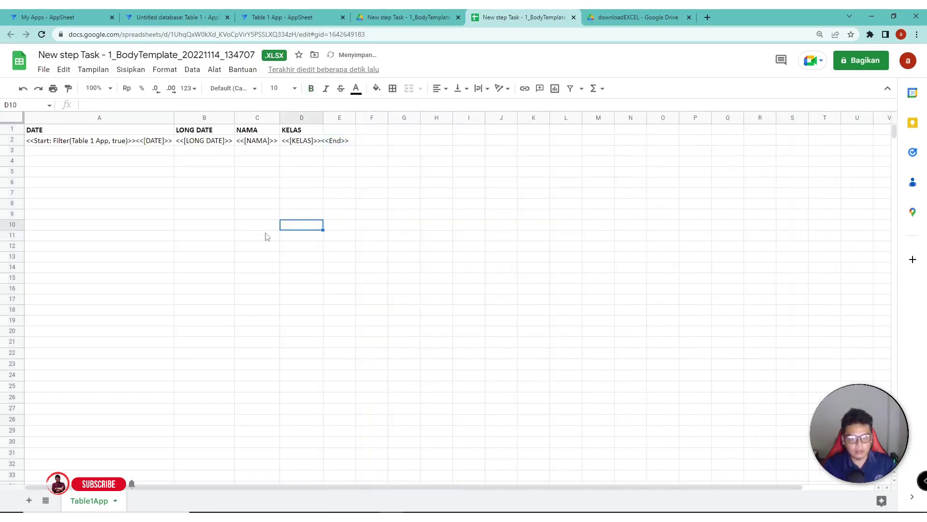
pyautogui.click(320, 14)
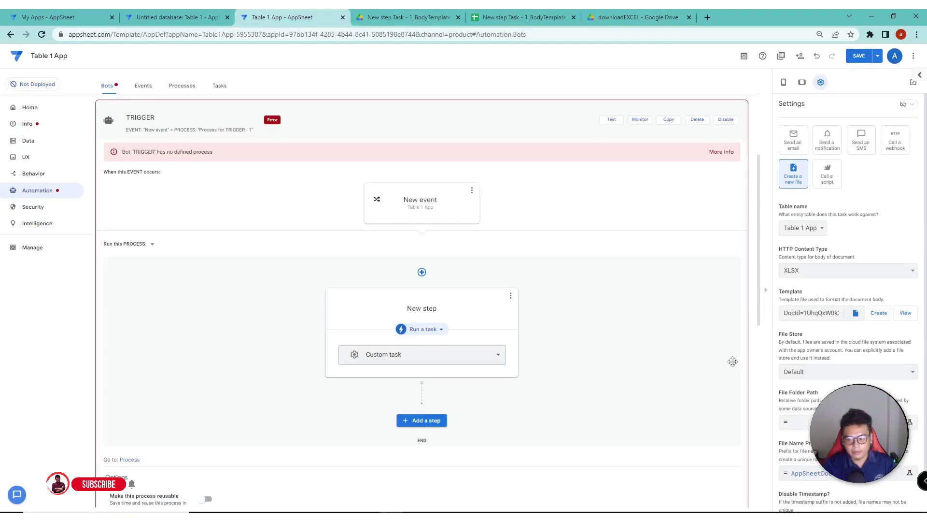
# Step: Save the app and set the step's file folder path to FILE EXCEL
pyautogui.scroll(-1, 738, 361)
pyautogui.click(859, 57)
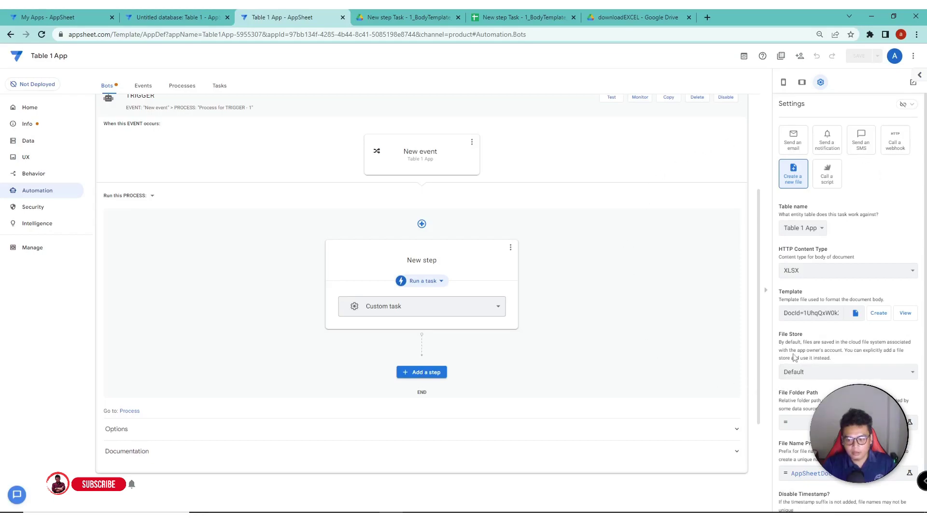
pyautogui.scroll(-1, 815, 373)
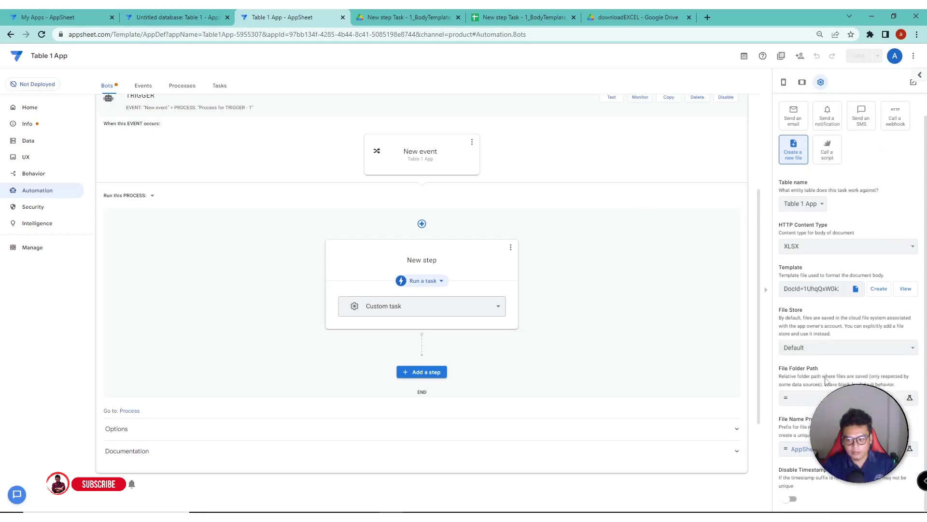
pyautogui.click(809, 399)
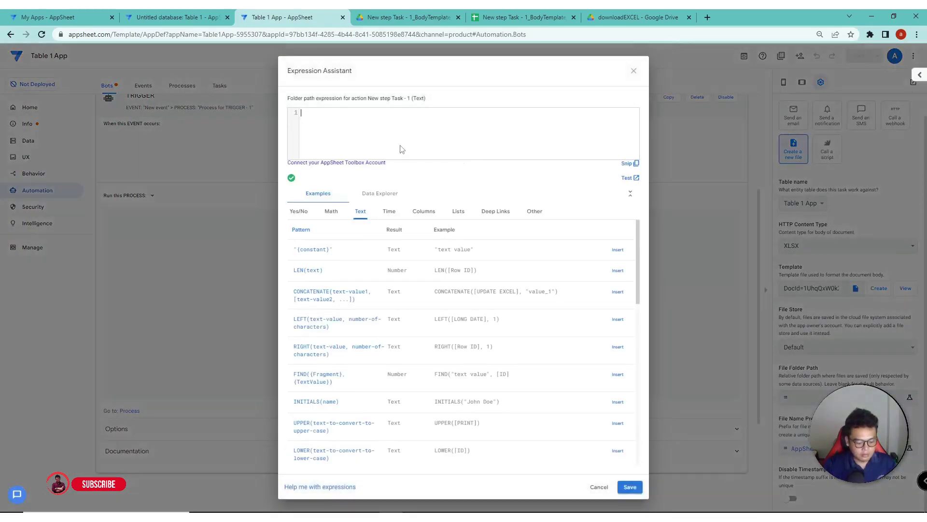
pyautogui.write('FILE')
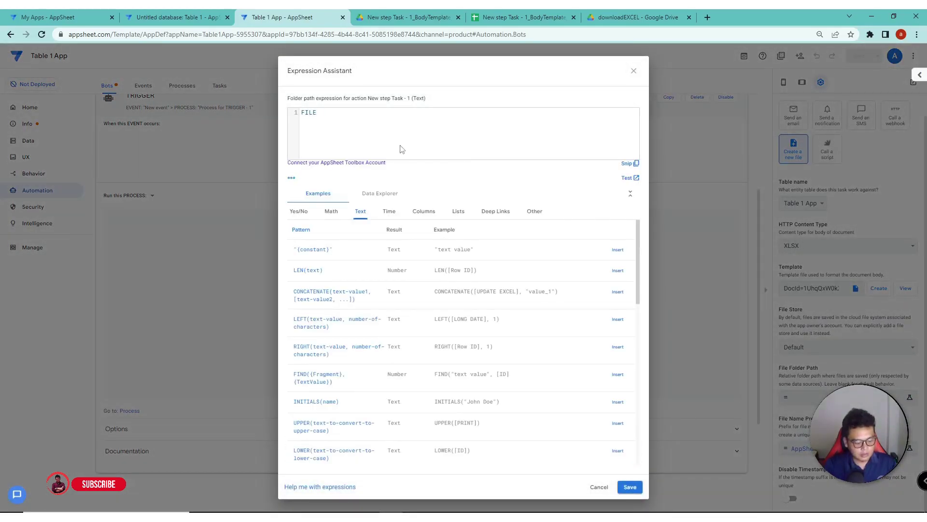
pyautogui.write(' EXCEL')
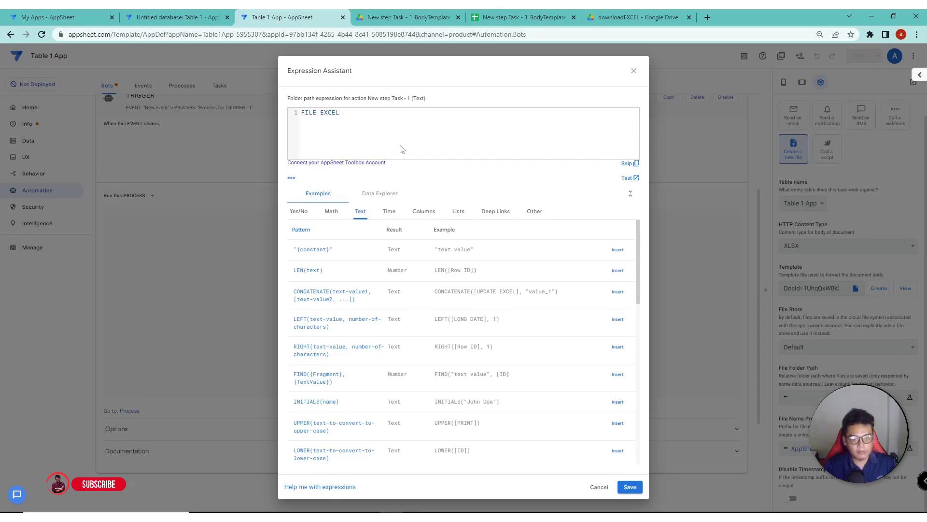
pyautogui.click(630, 487)
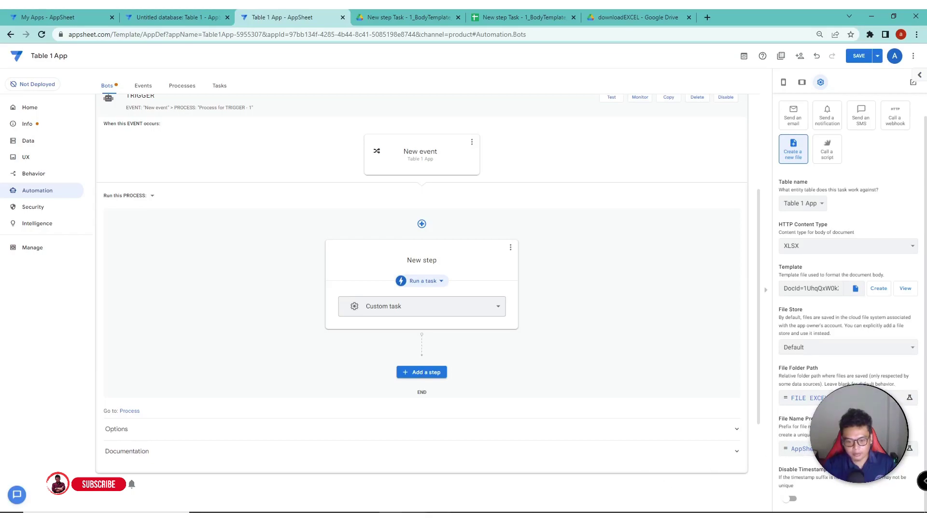
# Step: Set the file name prefix to [ID]&"-"&[UPDATE EXCEL] and save it
pyautogui.hotkey('alt', 'Tab')
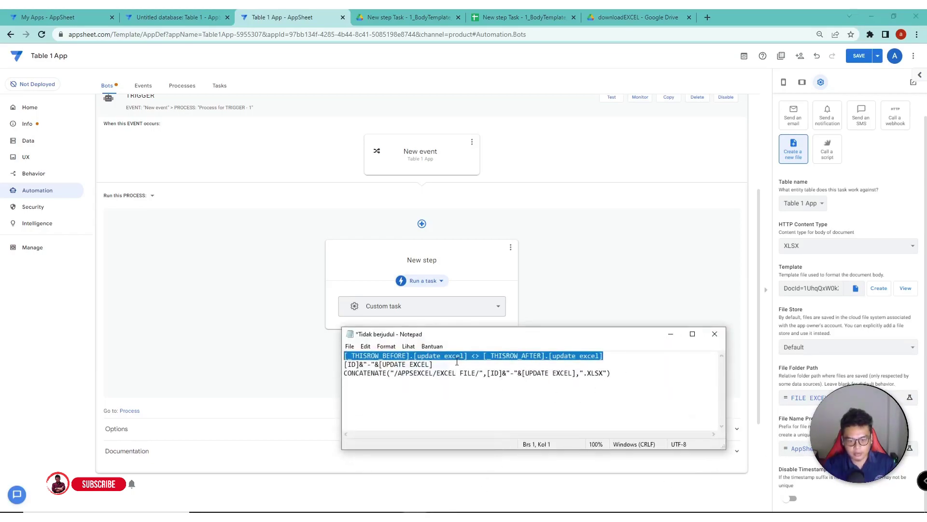
pyautogui.moveTo(457, 363); pyautogui.dragTo(317, 367)
pyautogui.hotkey('ctrl', 'c')
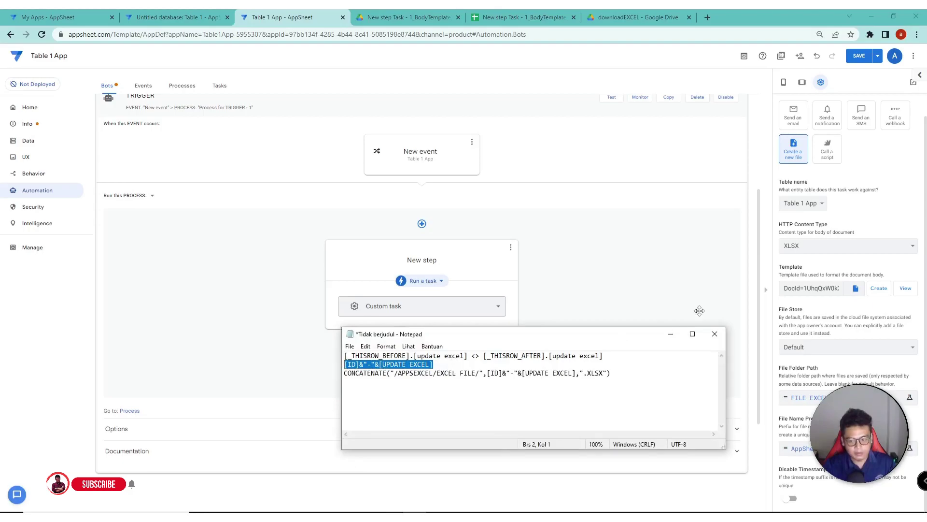
pyautogui.click(671, 333)
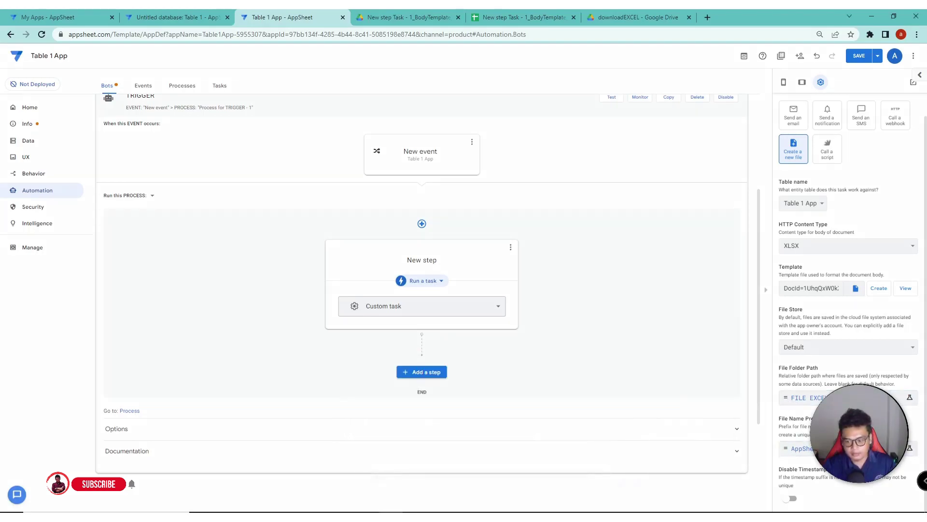
pyautogui.click(797, 448)
pyautogui.hotkey('ctrl', 'a')
pyautogui.hotkey('ctrl', 'v')
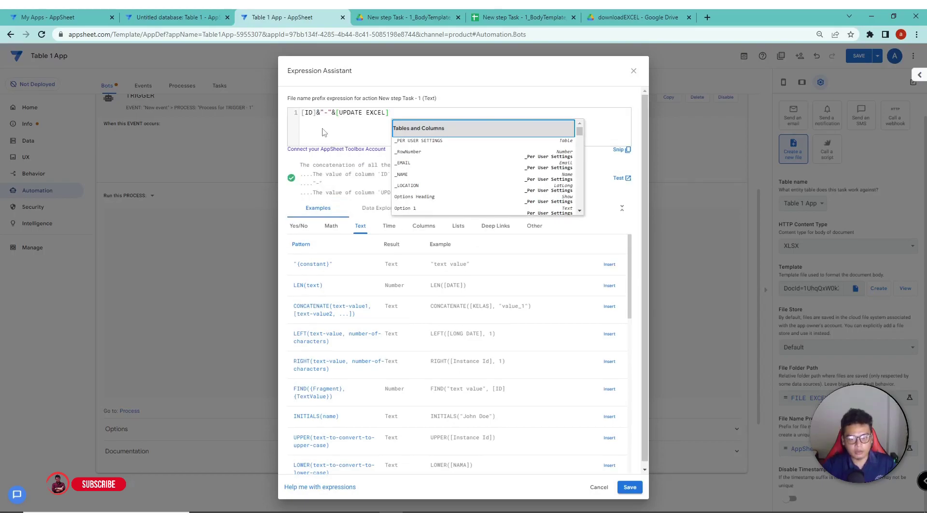
pyautogui.click(376, 112)
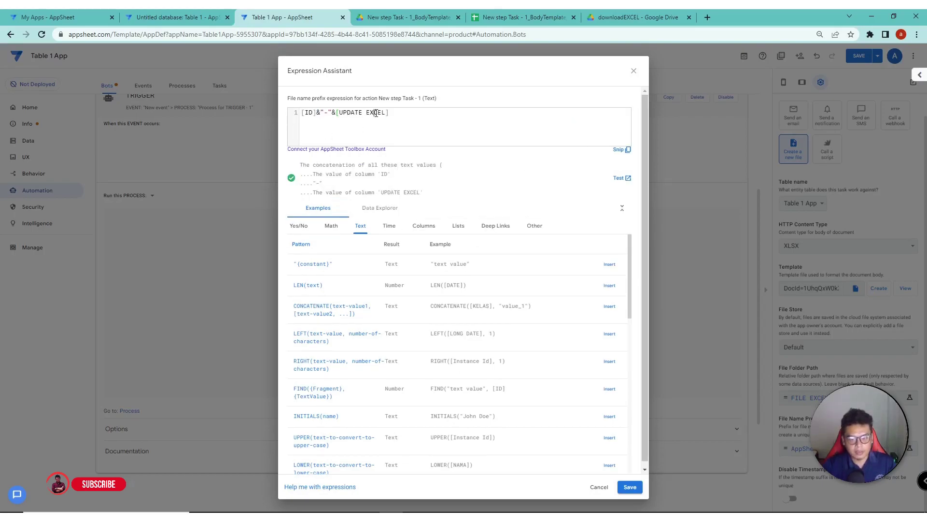
pyautogui.doubleClick(310, 114)
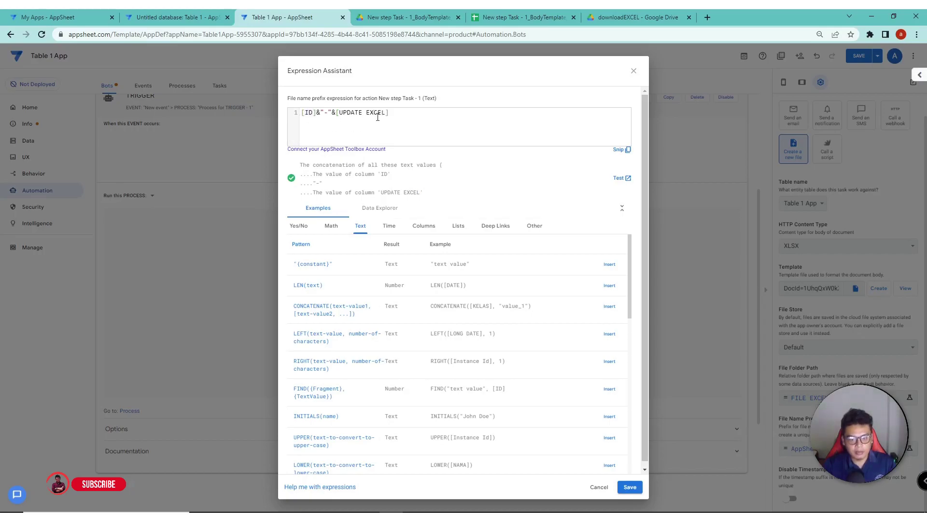
pyautogui.click(164, 16)
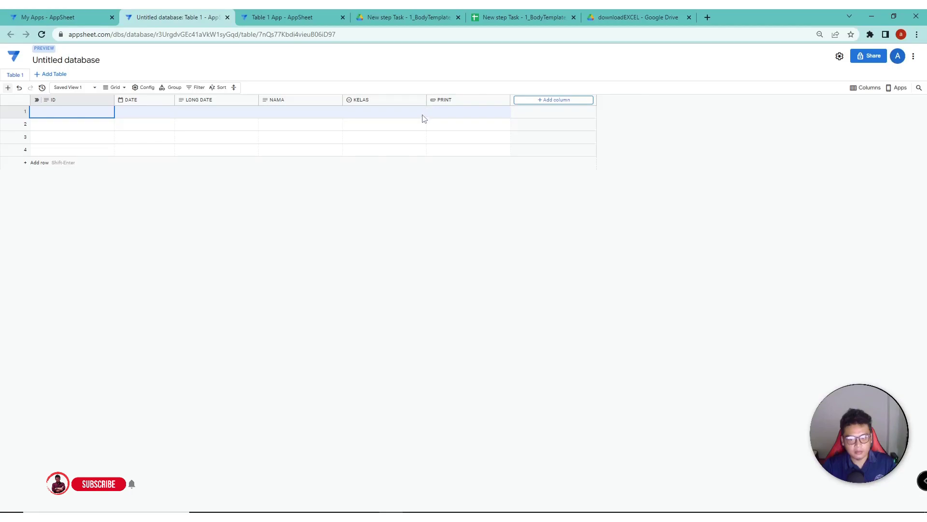
pyautogui.click(285, 18)
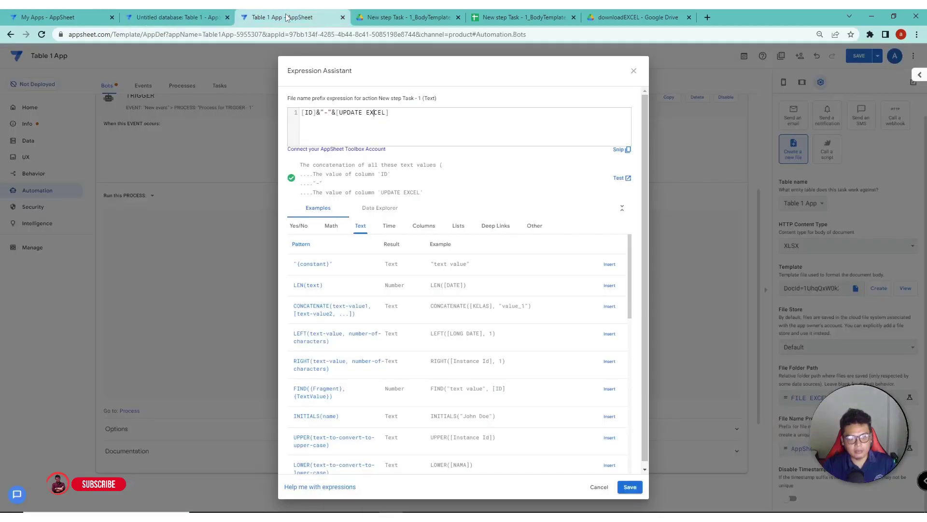
pyautogui.click(637, 489)
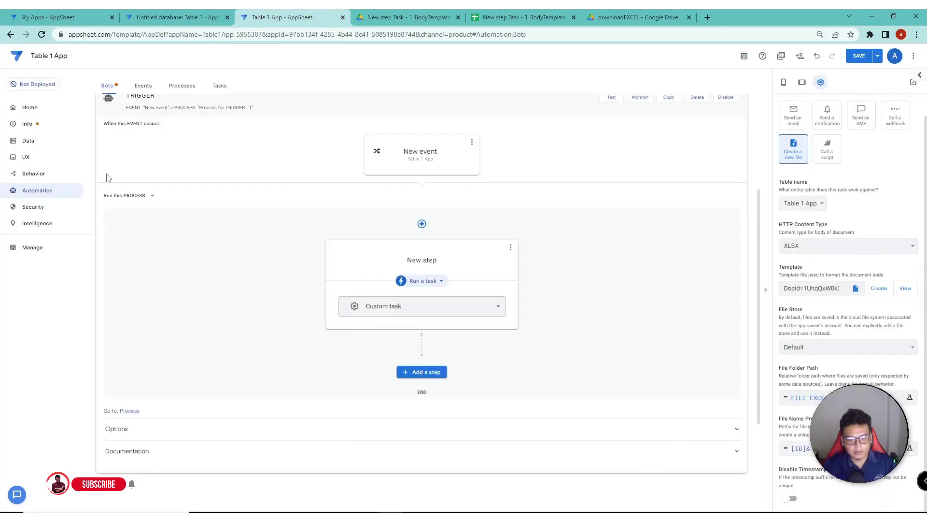
pyautogui.click(37, 143)
# Step: Turn on Disable Timestamp for the file-creation step and save the app
pyautogui.click(452, 212)
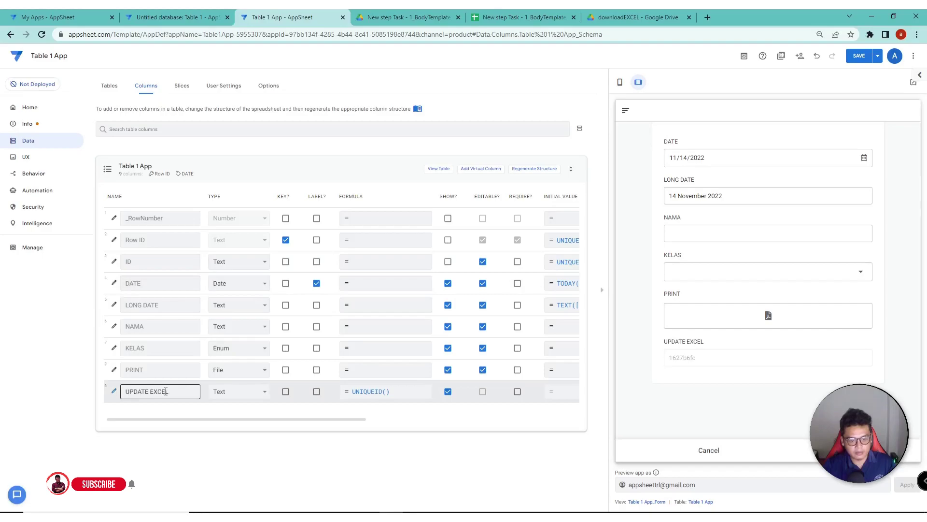
pyautogui.click(263, 173)
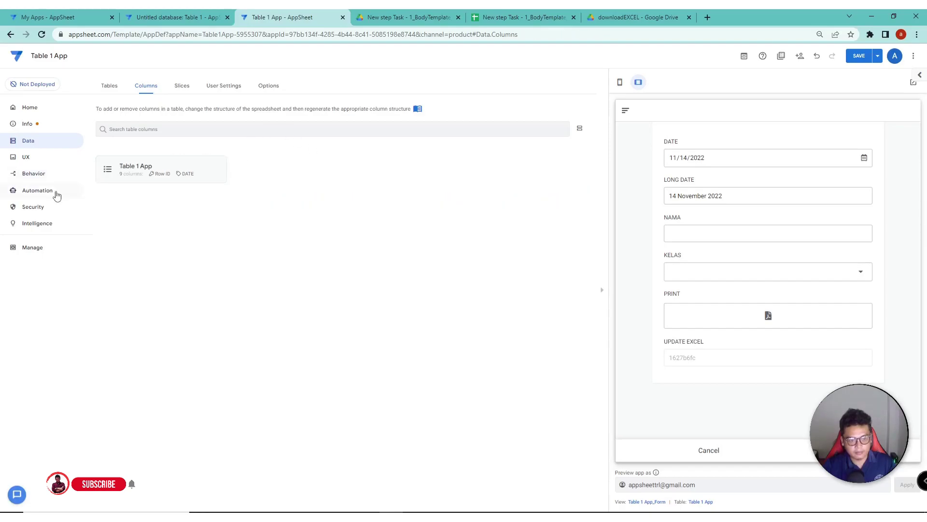
pyautogui.click(38, 190)
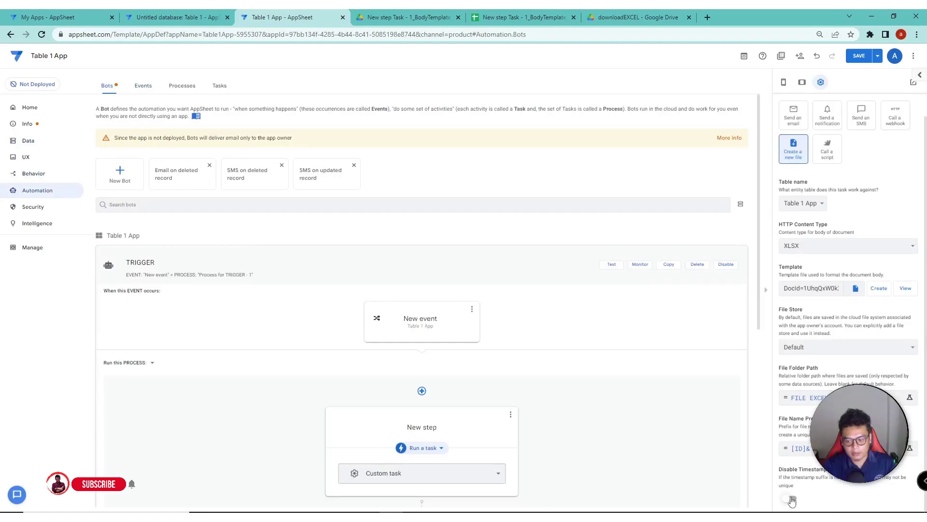
pyautogui.click(791, 499)
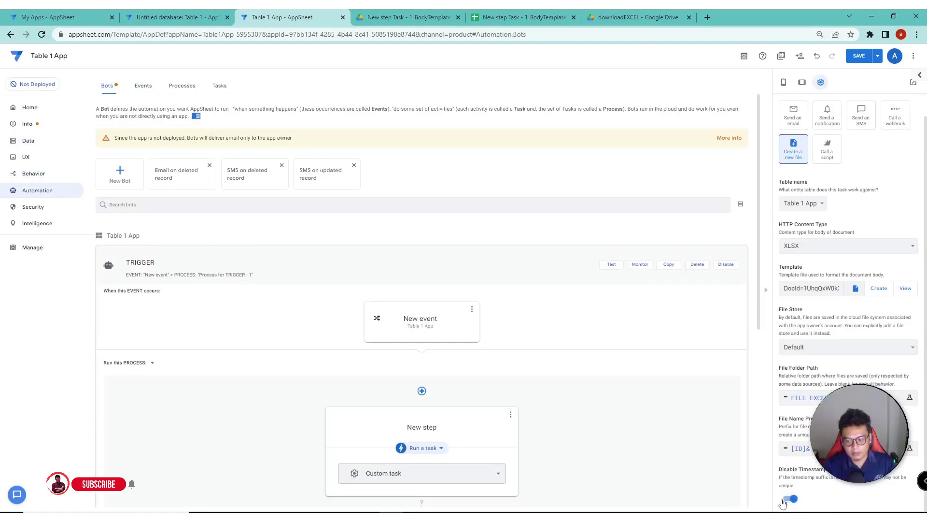
pyautogui.click(854, 57)
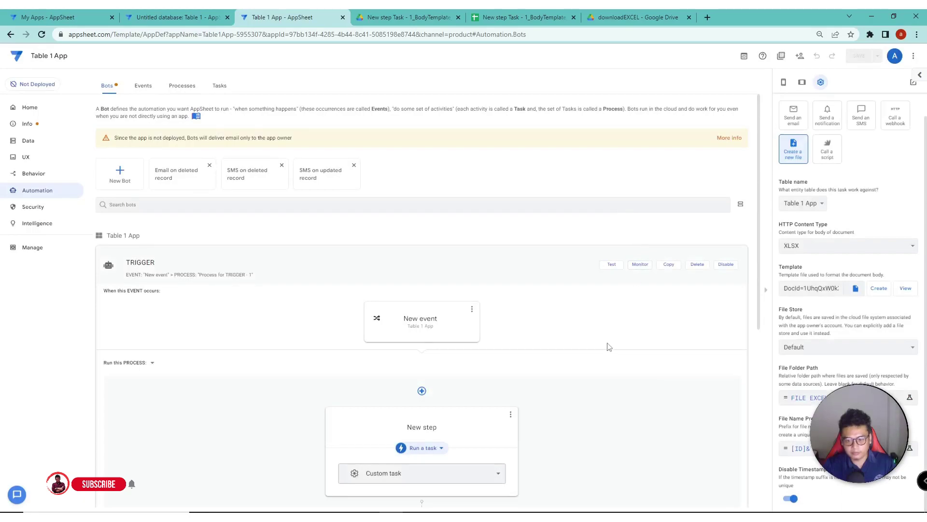
pyautogui.scroll(-4, 608, 346)
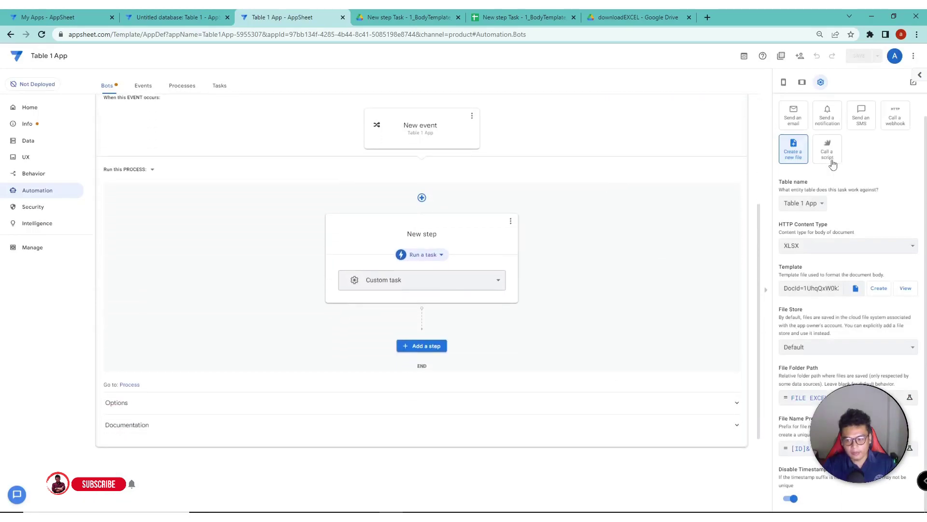
# Step: Add a second step running a data action that sets the PRINT column
pyautogui.click(419, 352)
pyautogui.click(377, 401)
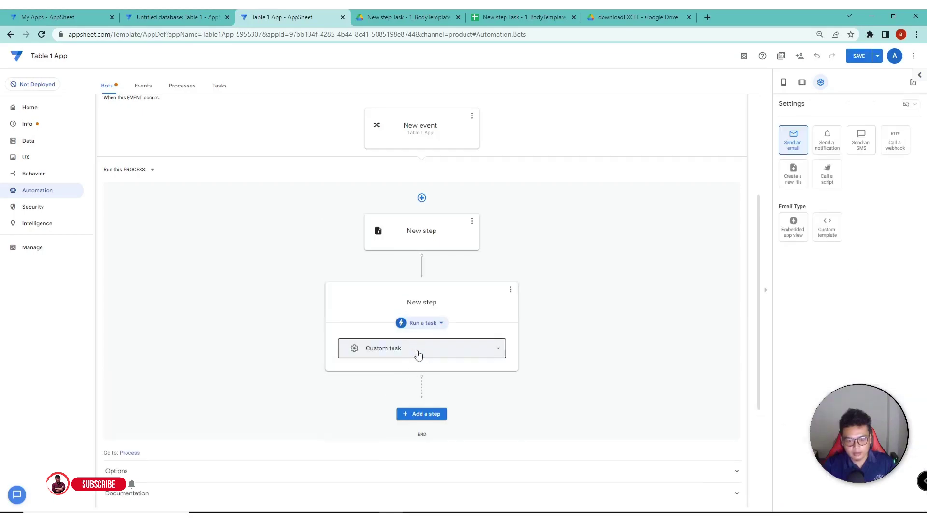
pyautogui.click(419, 355)
pyautogui.click(437, 324)
pyautogui.click(425, 322)
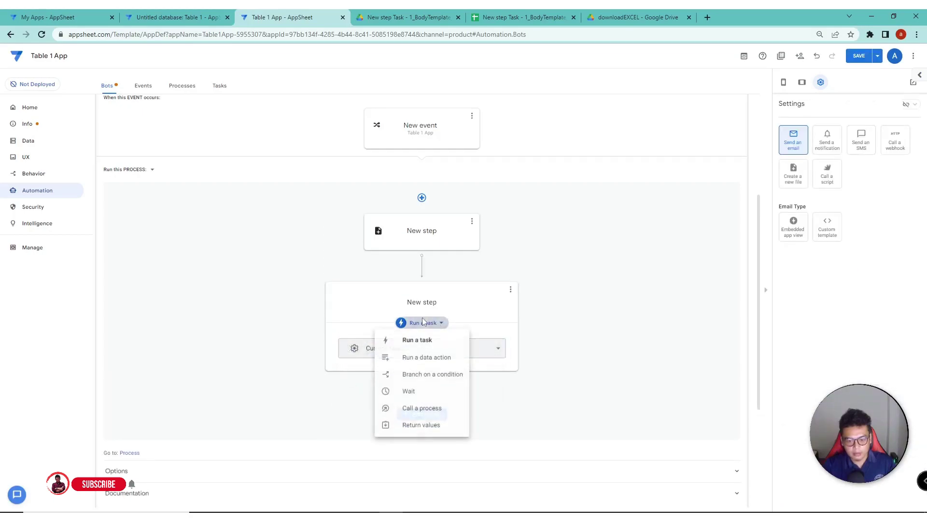
pyautogui.click(411, 359)
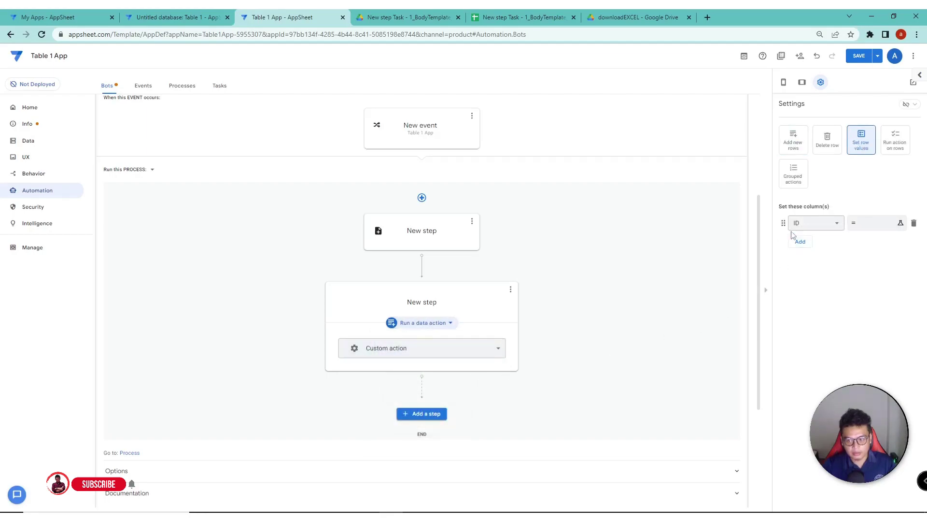
pyautogui.click(835, 223)
pyautogui.click(814, 277)
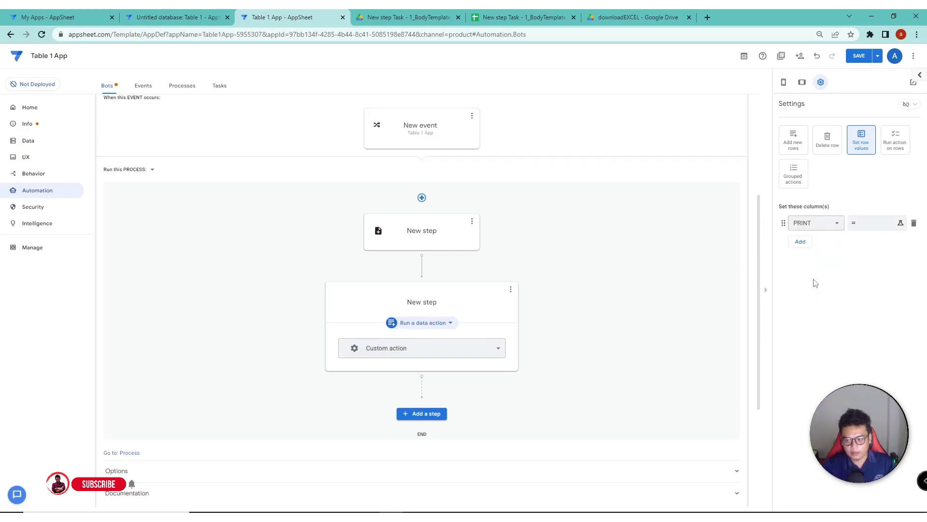
# Step: Set PRINT's value to CONCATENATE("/APPSEXCEL/EXCEL FILE/",[ID]&"-"&[UPDATE EXCEL],".XLSX") and save
pyautogui.click(873, 226)
pyautogui.click(873, 226)
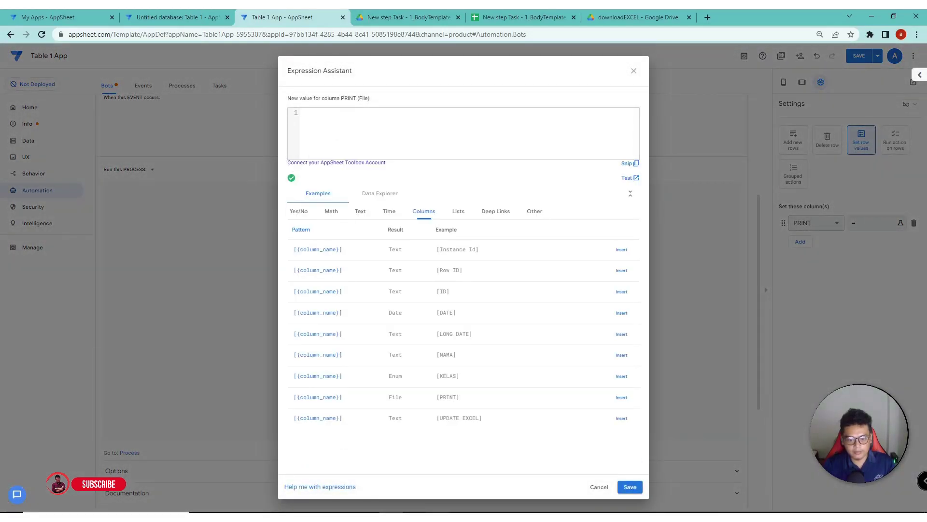
pyautogui.hotkey('alt', 'Tab')
pyautogui.click(619, 375)
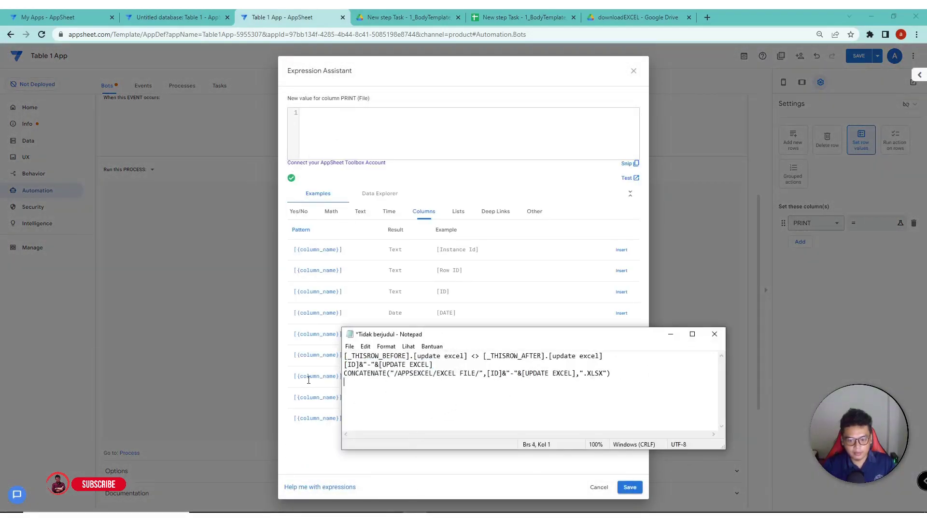
pyautogui.hotkey('shift', 'Up')
pyautogui.hotkey('shift', 'Up')
pyautogui.hotkey('shift', 'Down')
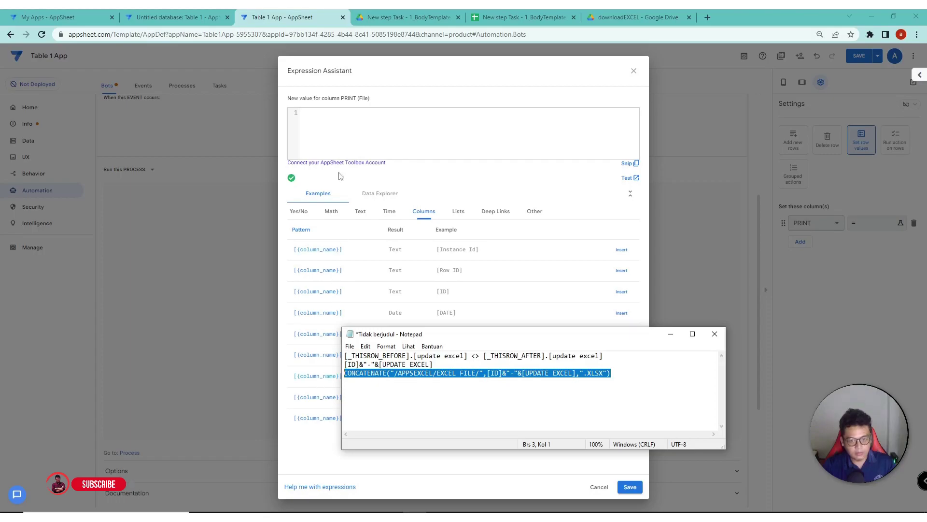
pyautogui.hotkey('ctrl', 'c')
pyautogui.click(344, 129)
pyautogui.hotkey('ctrl', 'v')
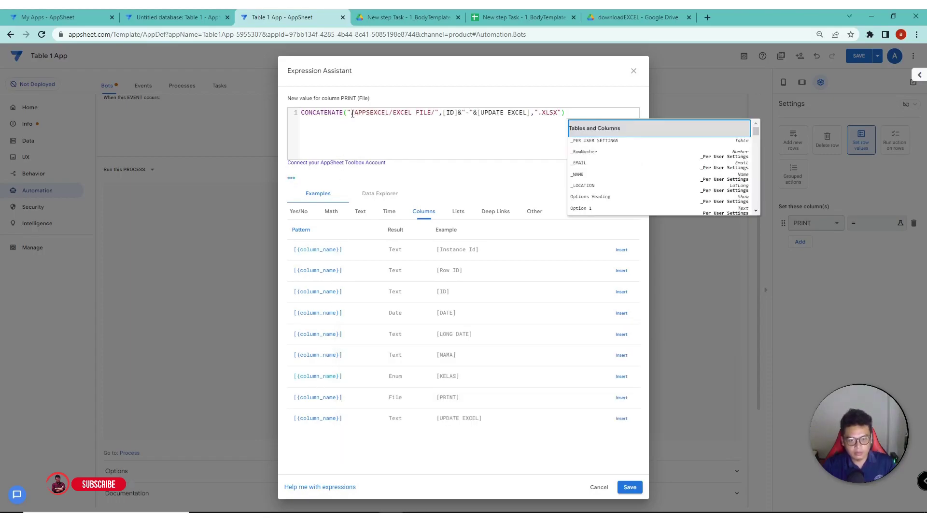
pyautogui.click(352, 113)
pyautogui.write('/')
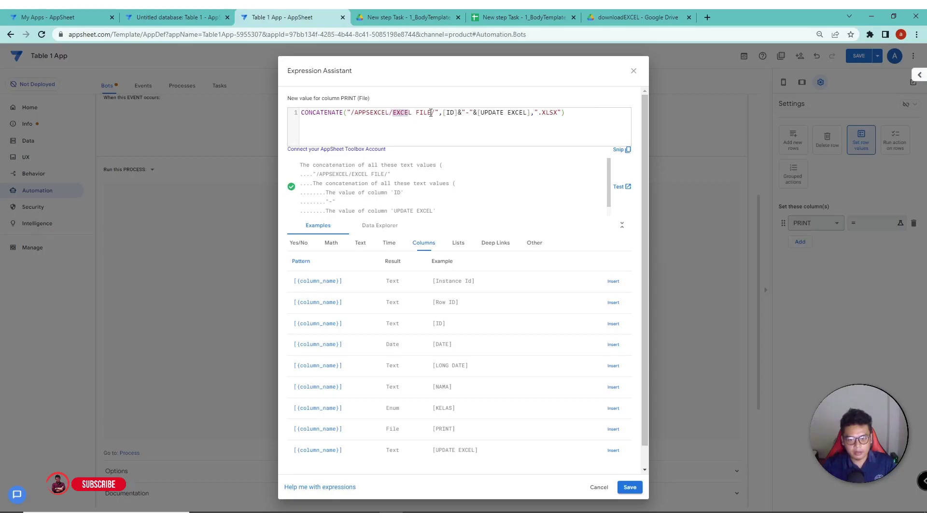
pyautogui.click(628, 488)
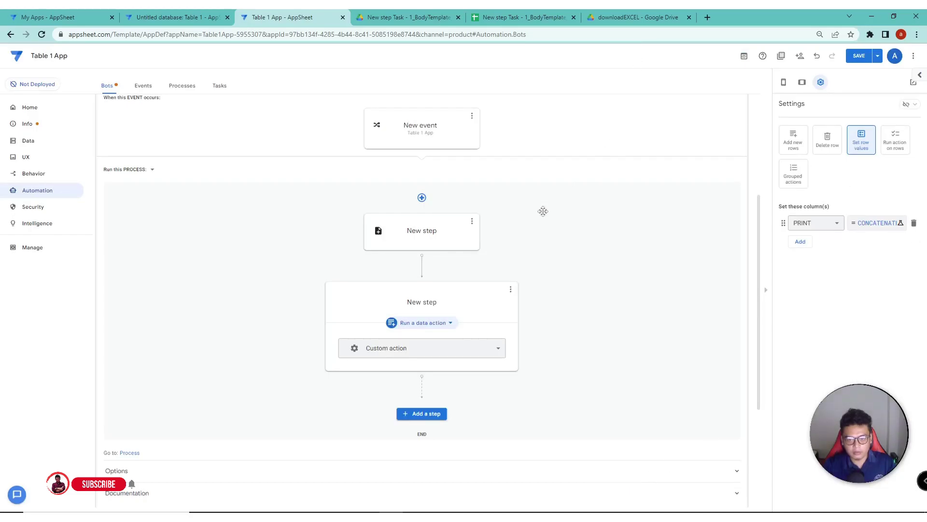
# Step: Change the Create a new file step's File Folder Path from FILE EXCEL to EXCEL FILE
pyautogui.click(442, 237)
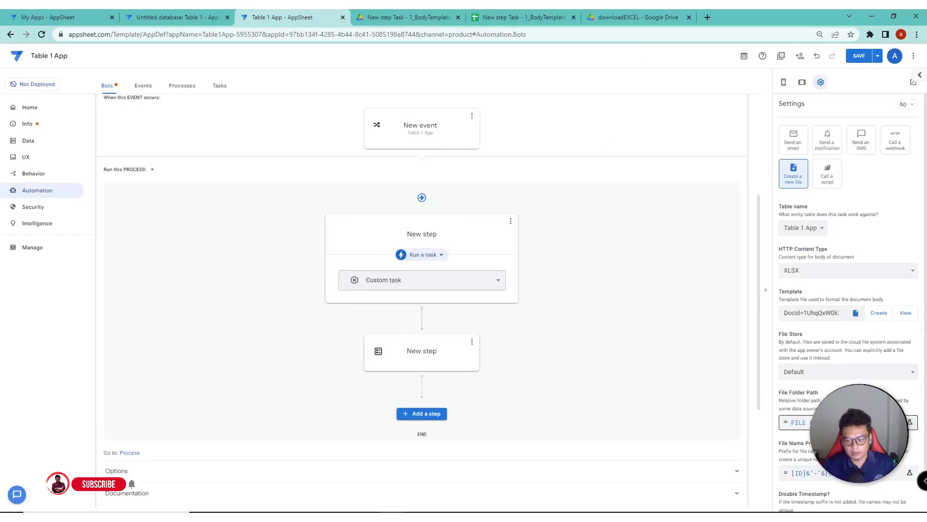
pyautogui.click(910, 422)
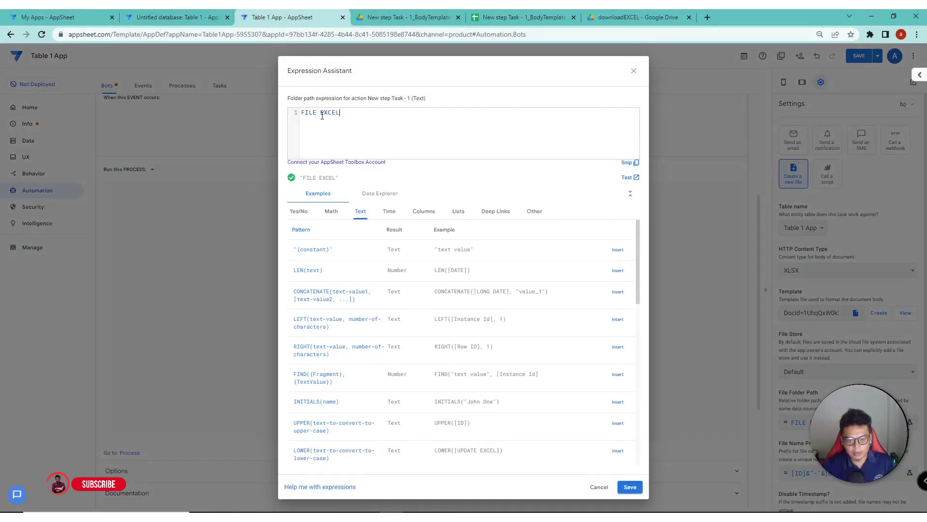
pyautogui.moveTo(321, 114); pyautogui.dragTo(296, 116)
pyautogui.press('BackSpace')
pyautogui.press('End')
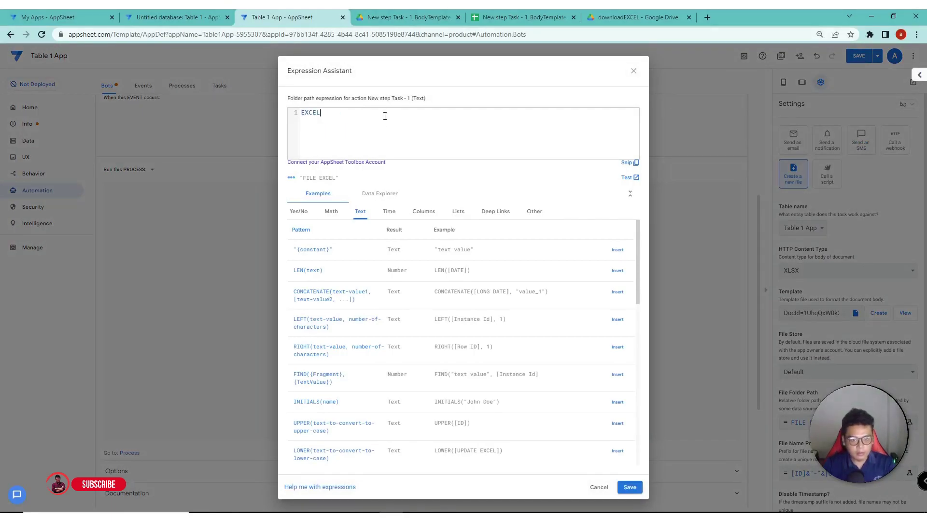
pyautogui.write(' FILE')
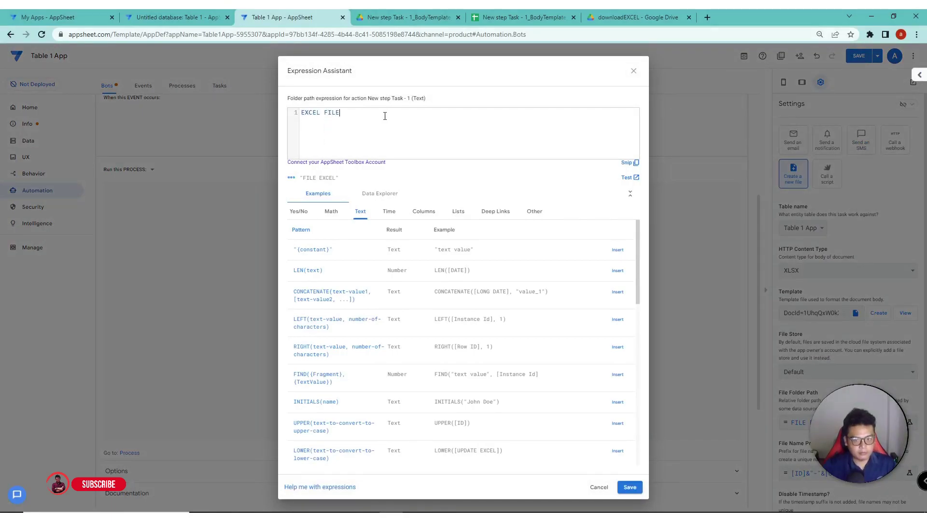
pyautogui.click(630, 486)
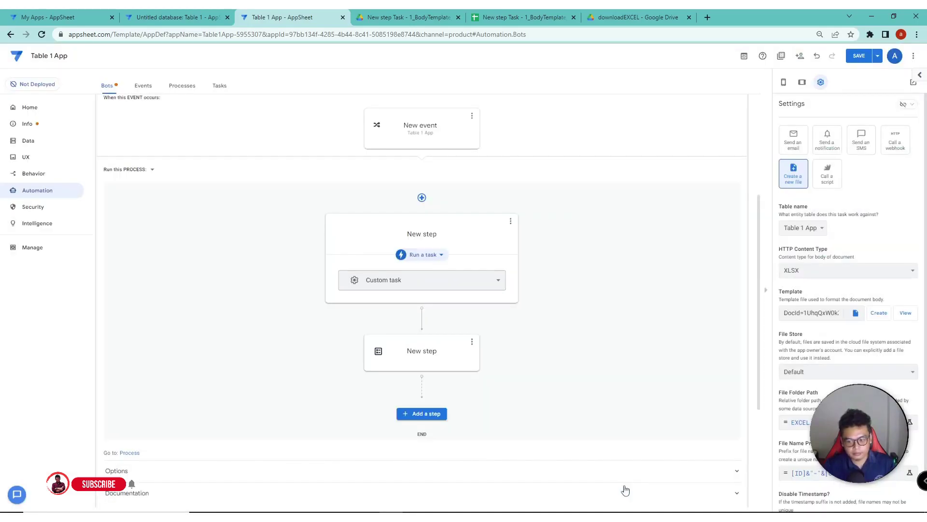
# Step: Recheck the data-action step's PRINT expression to confirm it uses the EXCEL FILE folder
pyautogui.click(423, 357)
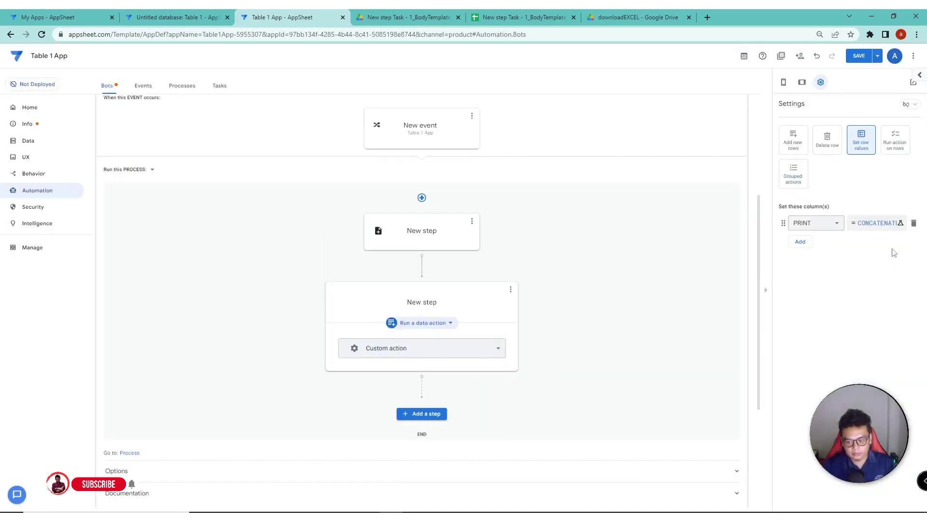
pyautogui.click(876, 223)
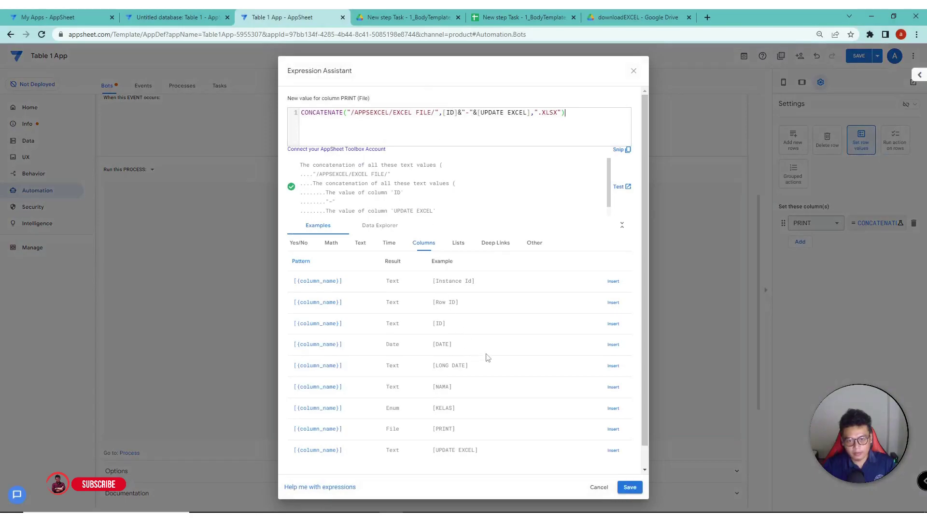
pyautogui.click(630, 487)
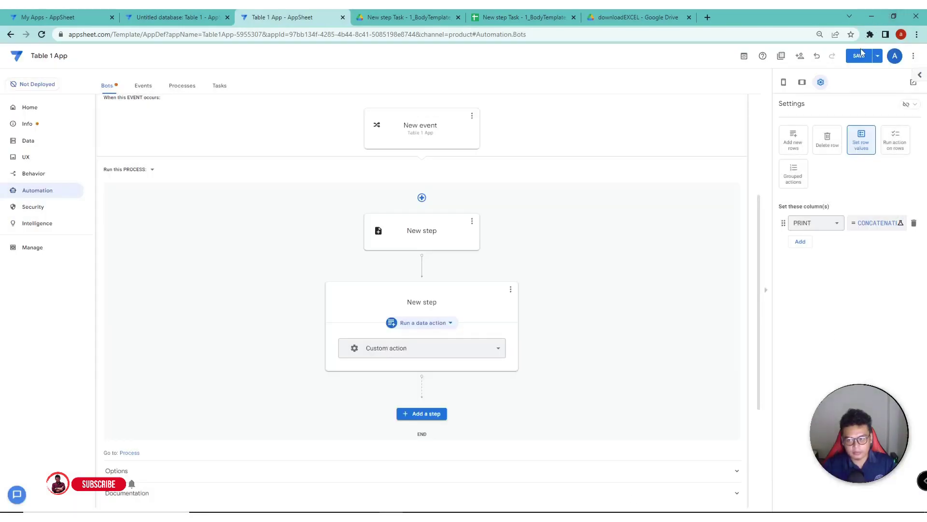
# Step: Save and reload the editor, then reopen the TRIGGER bot's steps from the Bots list
pyautogui.click(861, 55)
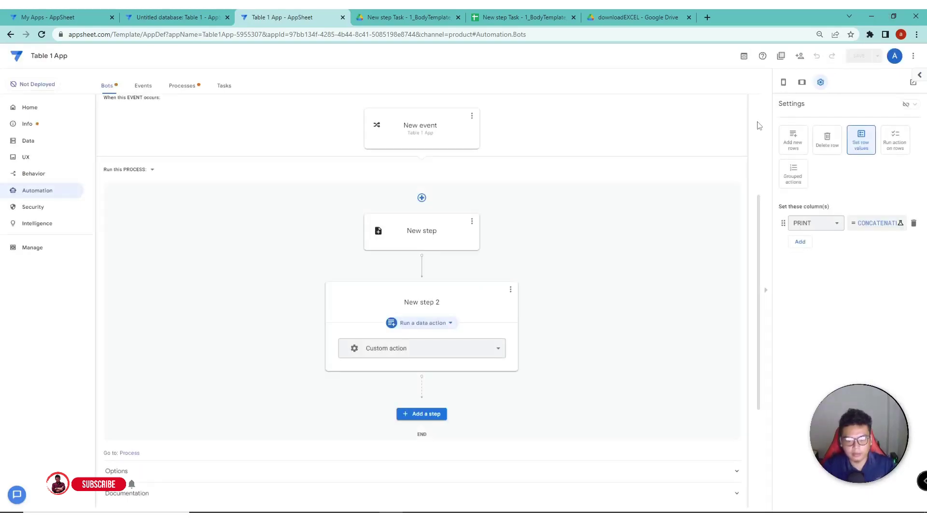
pyautogui.scroll(2, 712, 166)
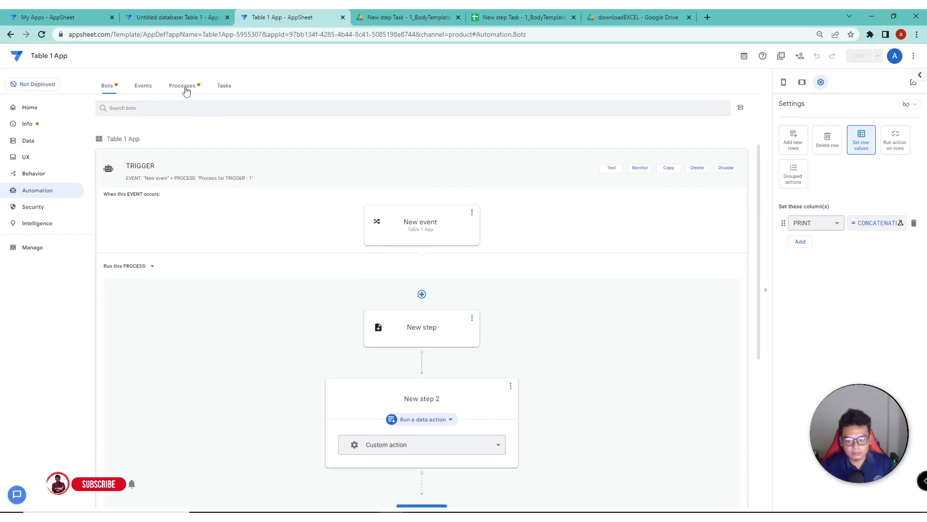
pyautogui.click(40, 36)
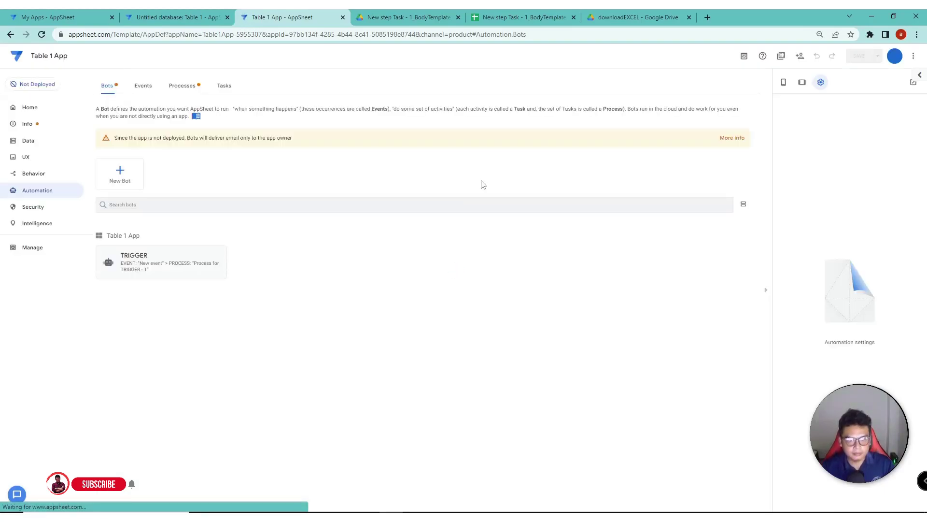
pyautogui.click(192, 86)
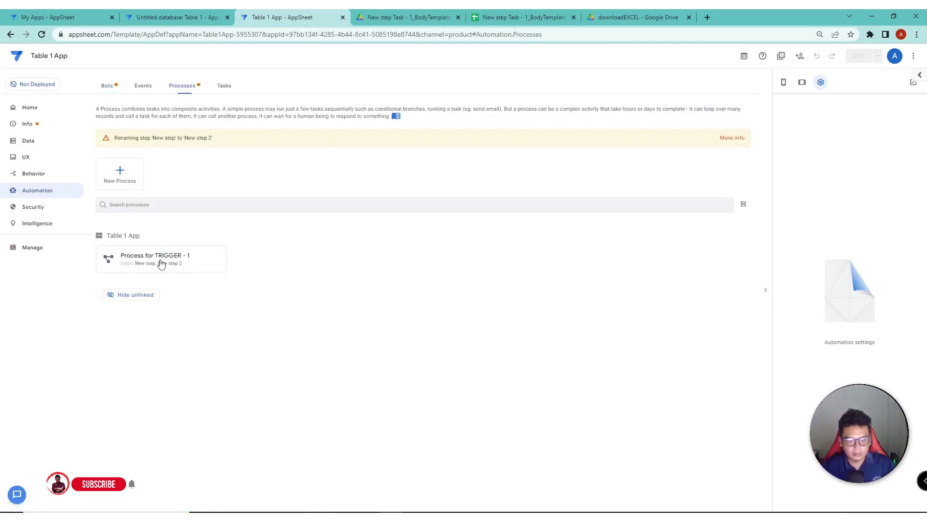
pyautogui.click(109, 85)
pyautogui.click(168, 267)
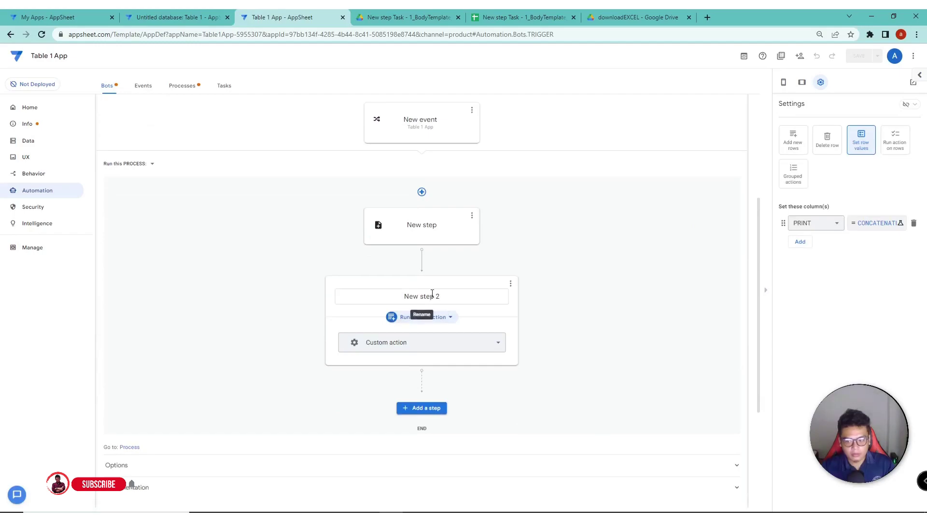
# Step: Rename New step 2 to 'DOWNLOAD EXCEL', removing the mistyped extra S
pyautogui.click(433, 297)
pyautogui.tripleClick(399, 296)
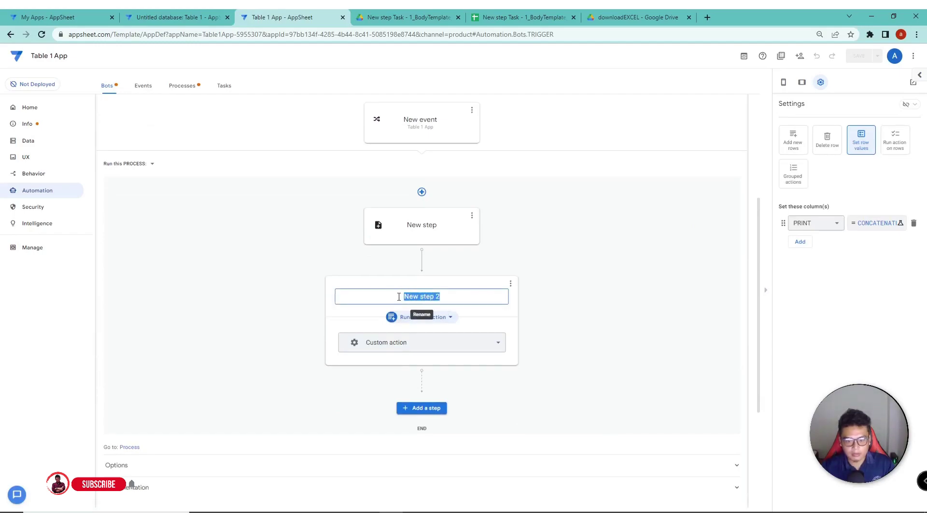
pyautogui.write('DO')
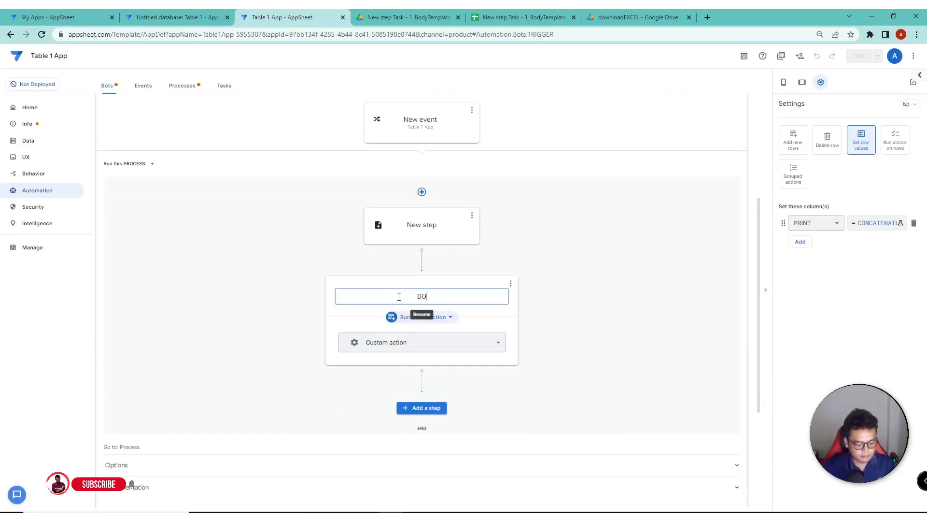
pyautogui.write('WNLOADS EXCEL')
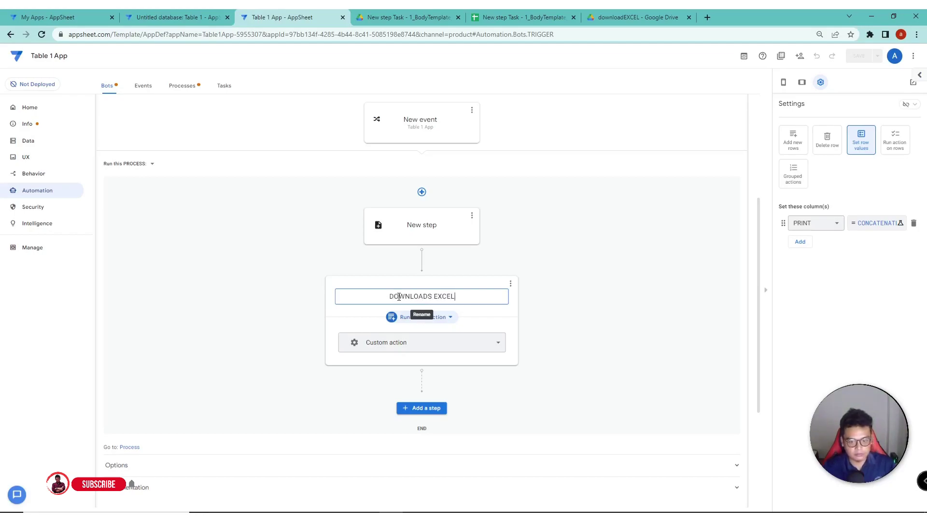
pyautogui.click(429, 296)
pyautogui.press('BackSpace')
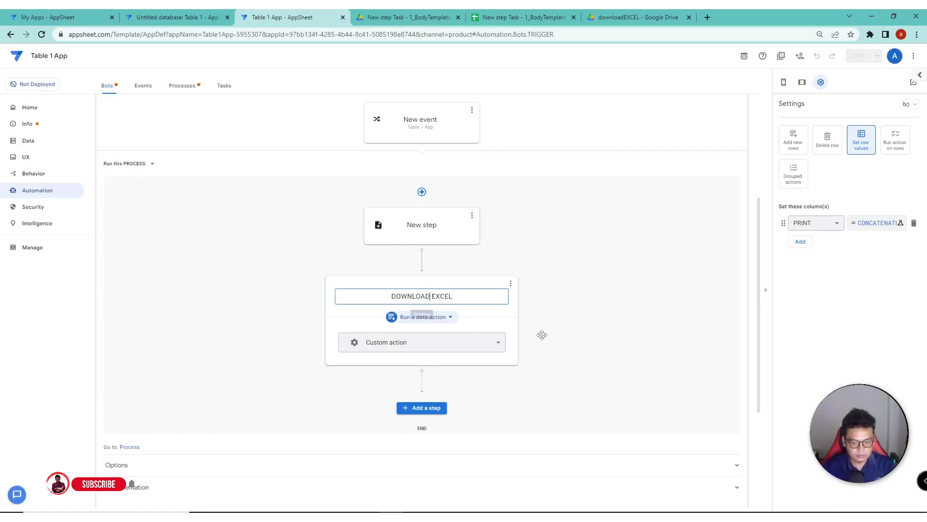
pyautogui.click(540, 333)
pyautogui.click(863, 57)
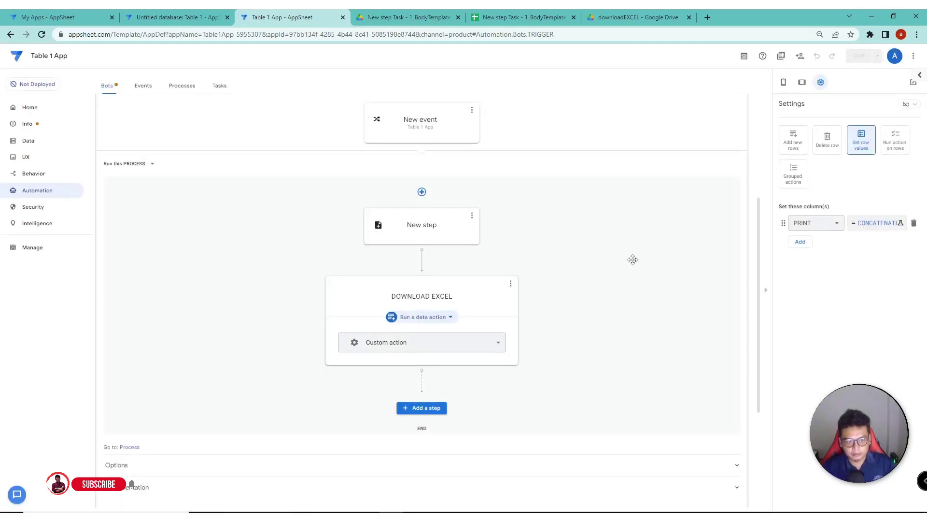
pyautogui.scroll(3, 666, 267)
# Step: Collapse the TRIGGER bot and save the app's pending changes
pyautogui.click(463, 223)
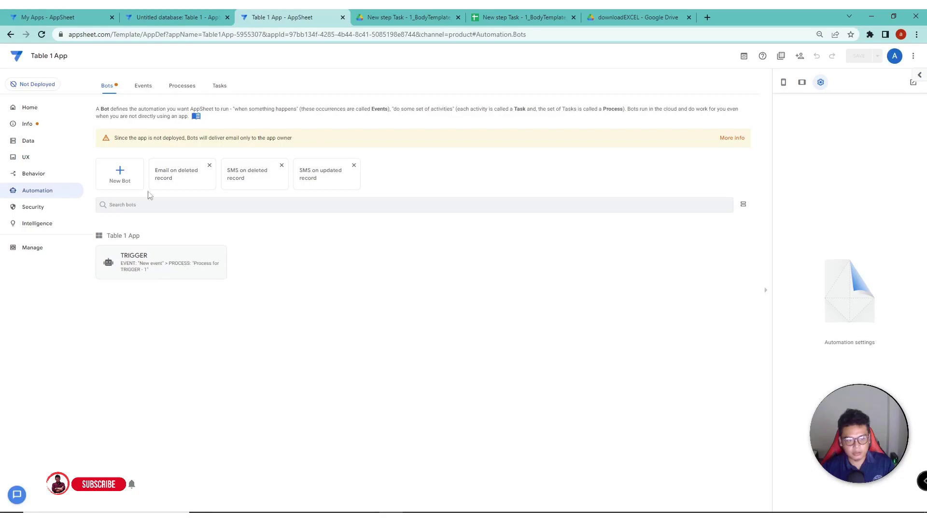
pyautogui.click(75, 177)
pyautogui.click(857, 57)
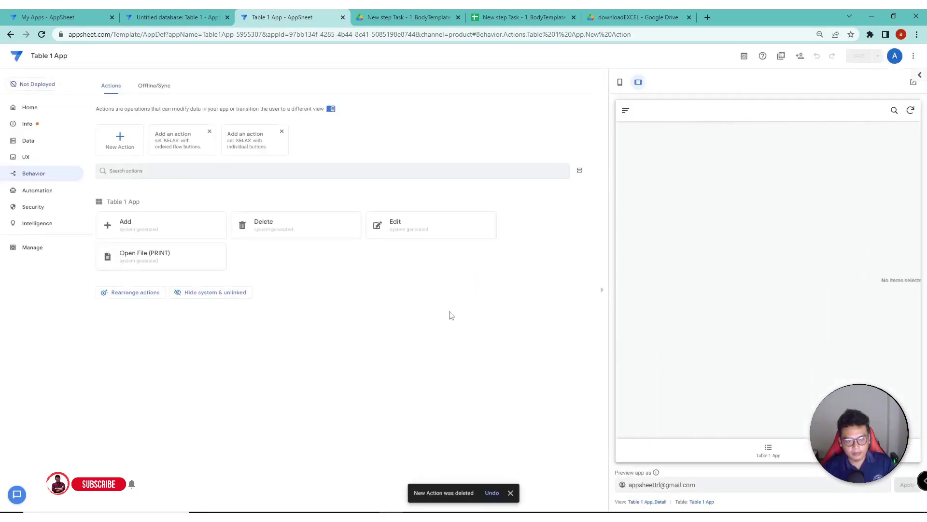
# Step: Add a new student record in the preview with class KELAS 7 and save it
pyautogui.click(910, 421)
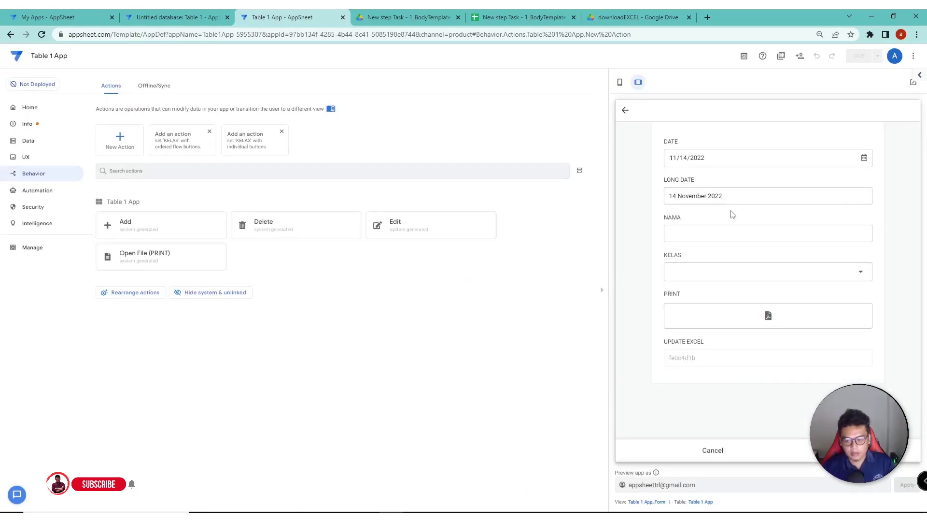
pyautogui.click(712, 234)
pyautogui.write('BUDI')
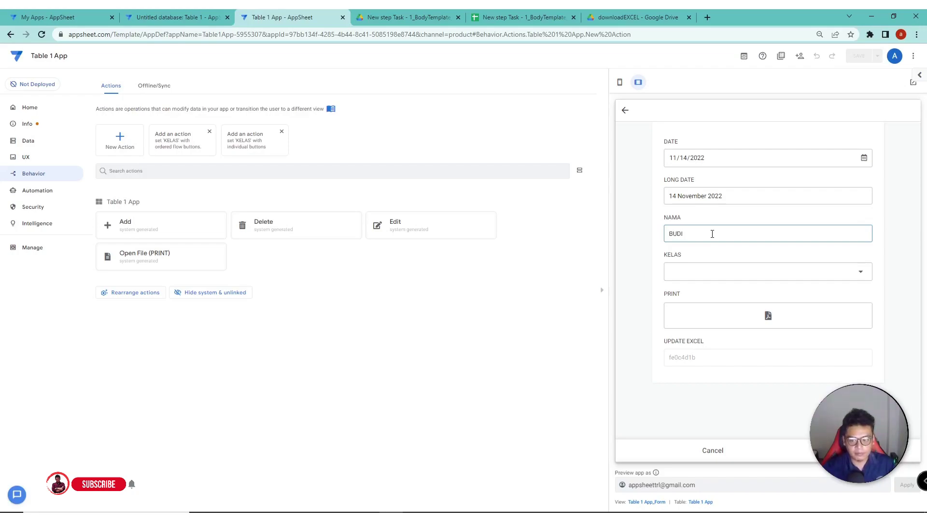
pyautogui.click(727, 271)
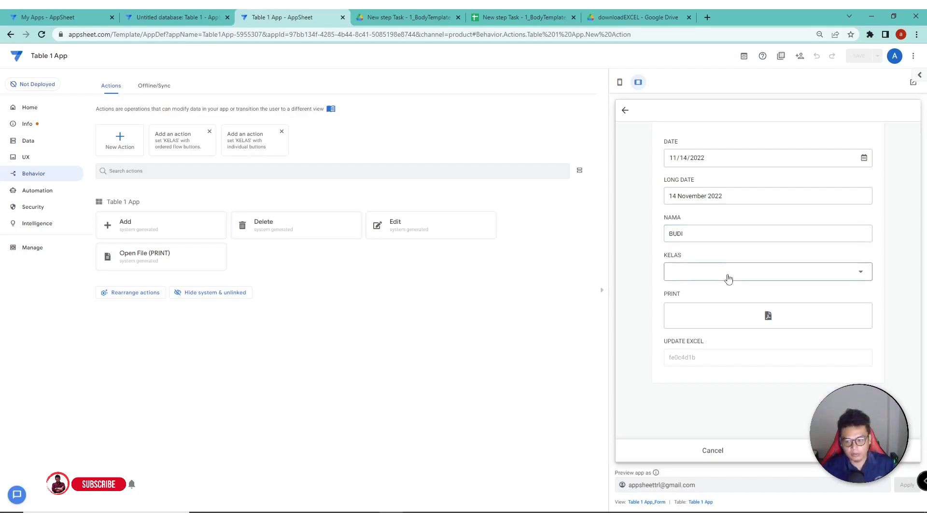
pyautogui.click(675, 155)
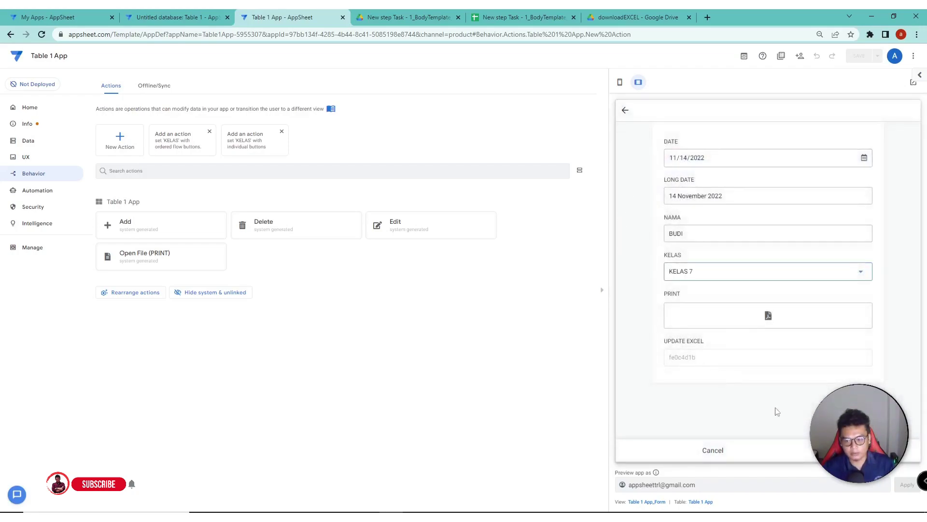
pyautogui.click(859, 450)
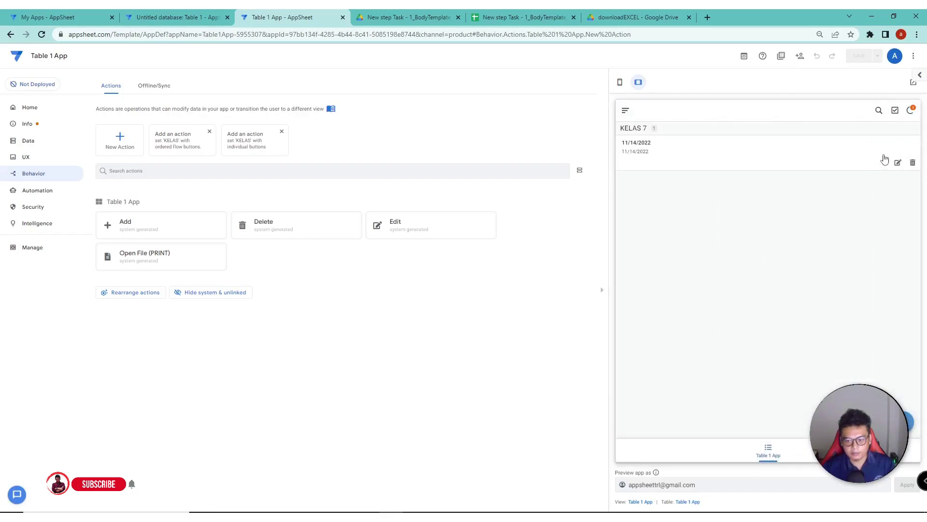
# Step: Sync the app, open the KELAS 7 record, and download its PRINT XLSX file
pyautogui.click(911, 111)
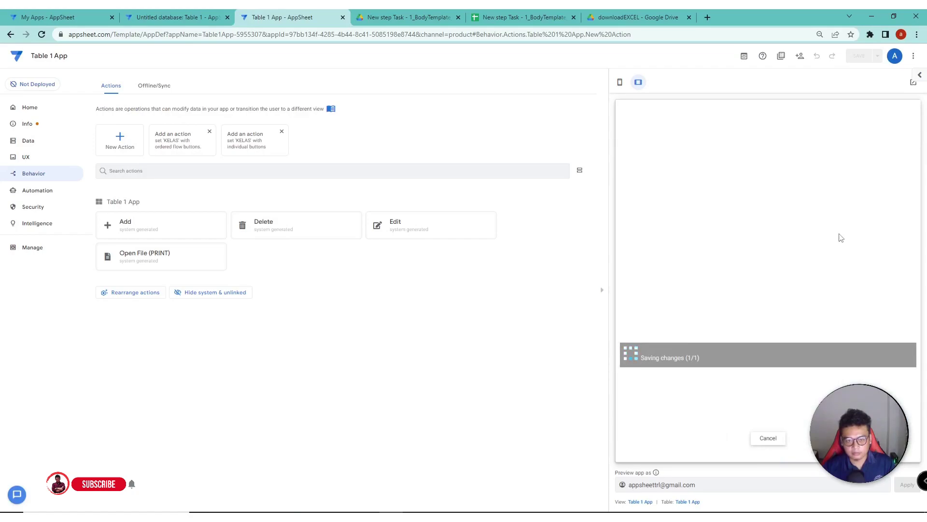
pyautogui.click(697, 151)
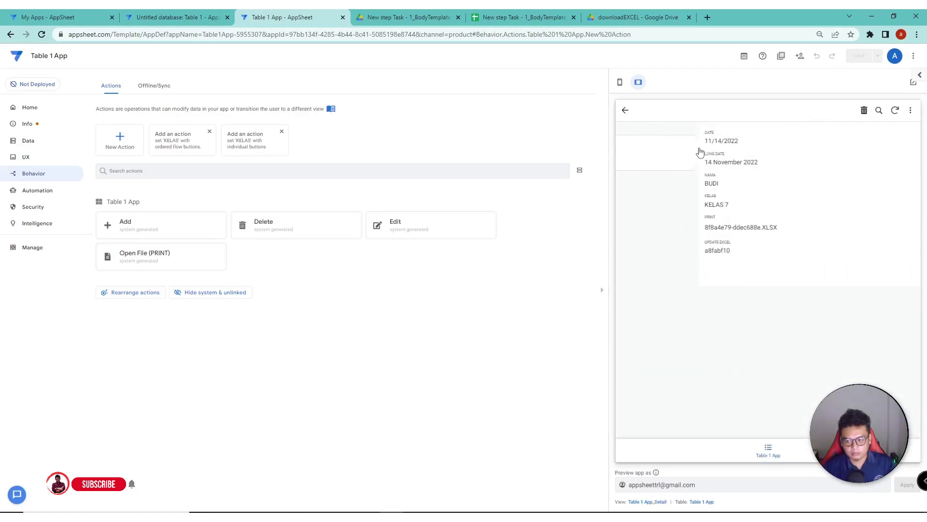
pyautogui.click(901, 227)
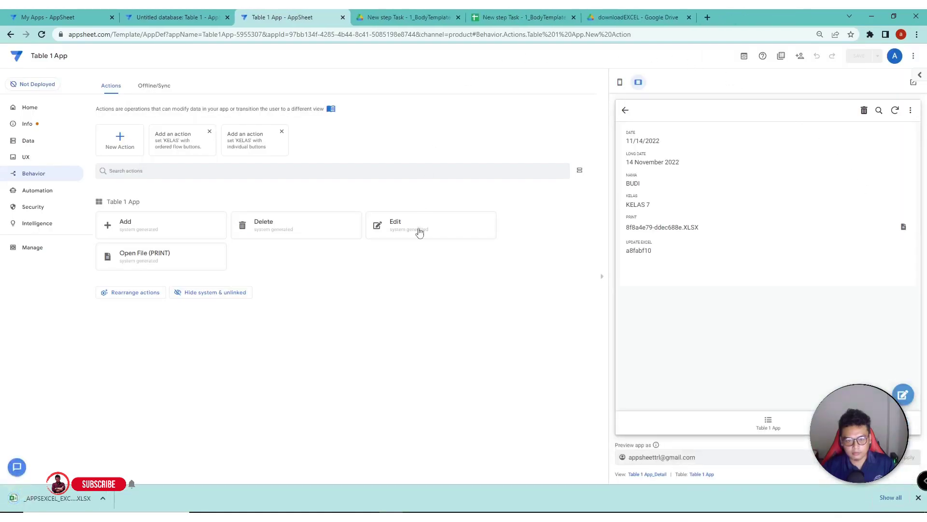
# Step: Open the downloaded XLSX in Excel, dismiss the genuine Office prompt, and enable editing
pyautogui.click(63, 498)
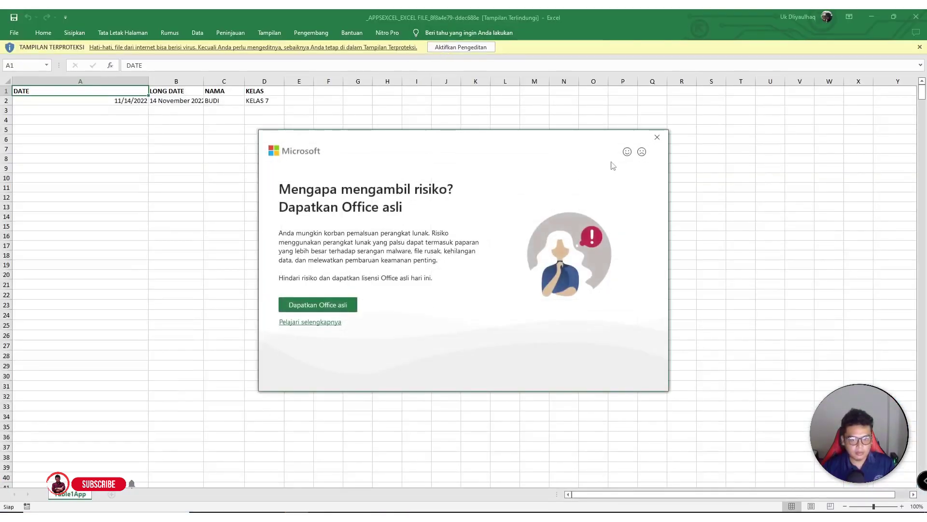
pyautogui.click(658, 140)
pyautogui.click(486, 49)
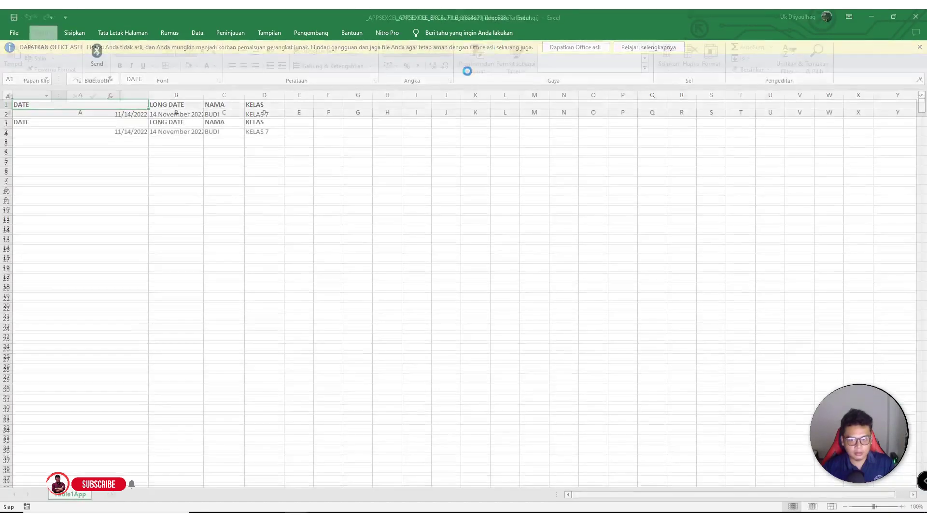
pyautogui.click(218, 185)
pyautogui.scroll(-3, 175, 212)
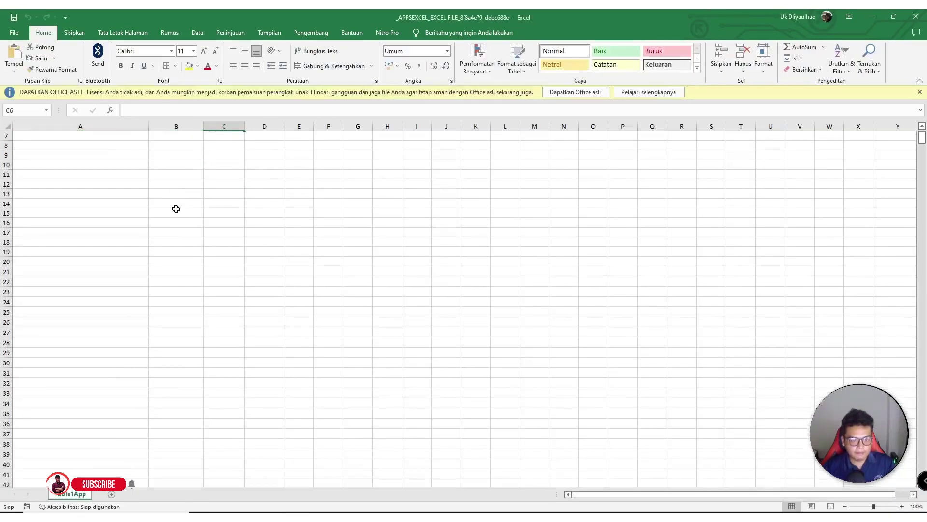
pyautogui.scroll(3, 176, 212)
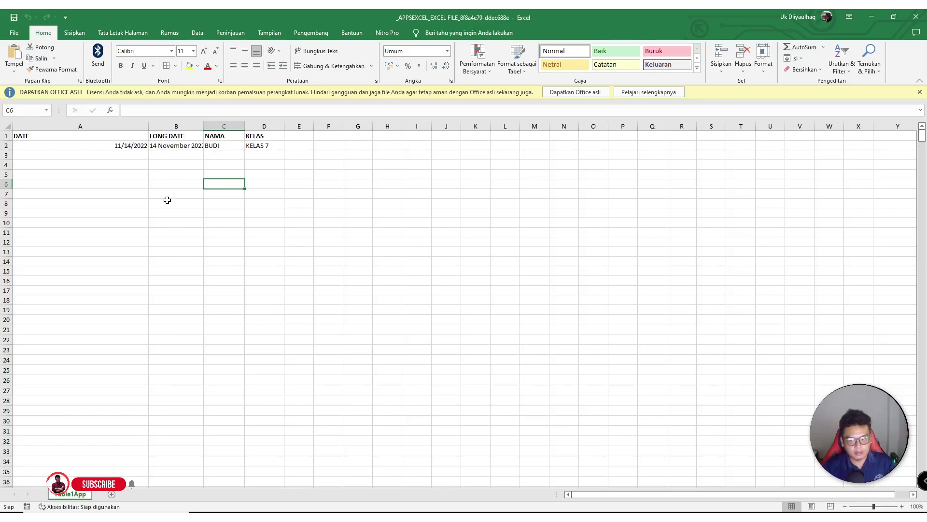
# Step: Autofit column B to show the 14 November 2022 date, then close Excel without saving
pyautogui.doubleClick(203, 128)
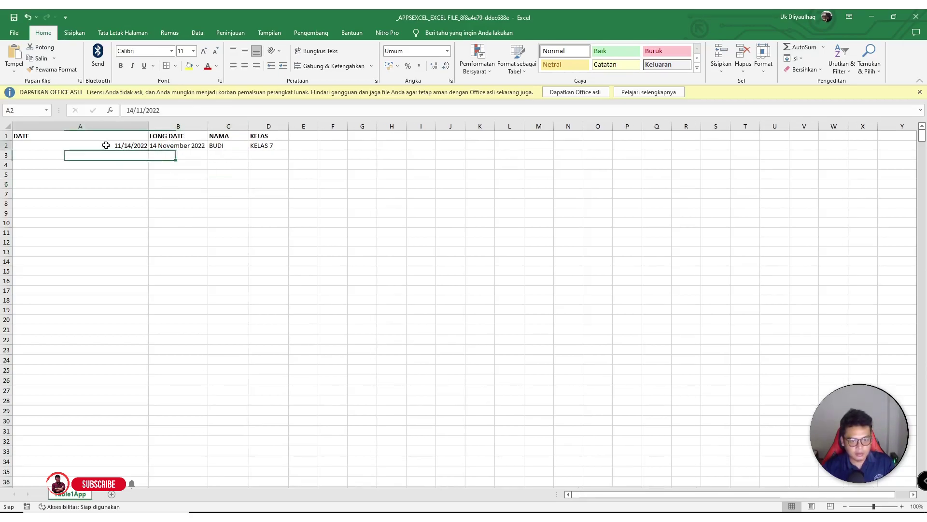
pyautogui.moveTo(106, 145); pyautogui.dragTo(271, 184)
pyautogui.click(284, 239)
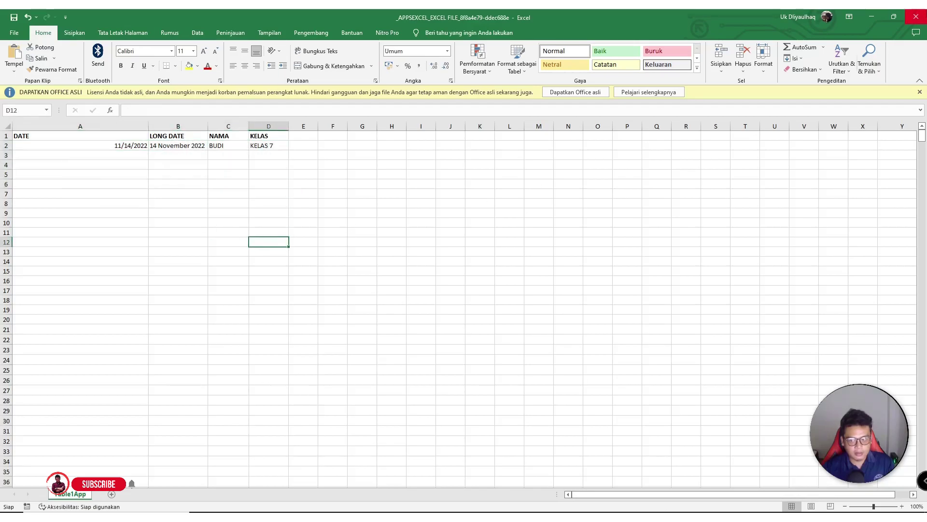
pyautogui.click(917, 16)
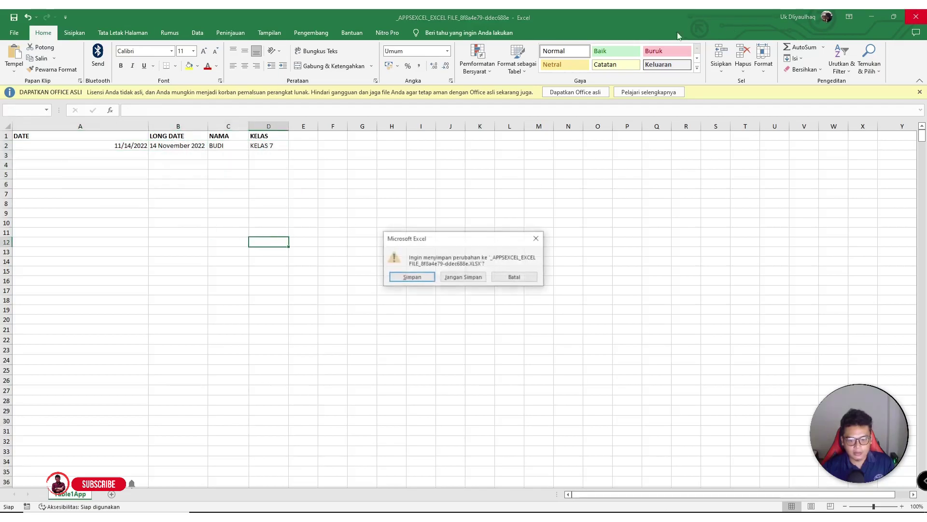
pyautogui.click(457, 278)
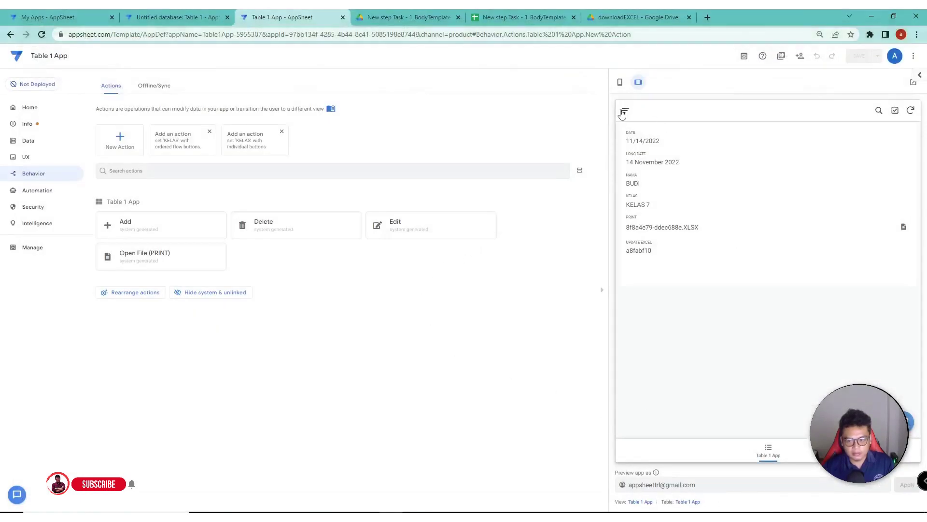
# Step: In UX > Views, rename the view ADMIN, set it to table, remove Group by KELAS, and save
pyautogui.click(625, 111)
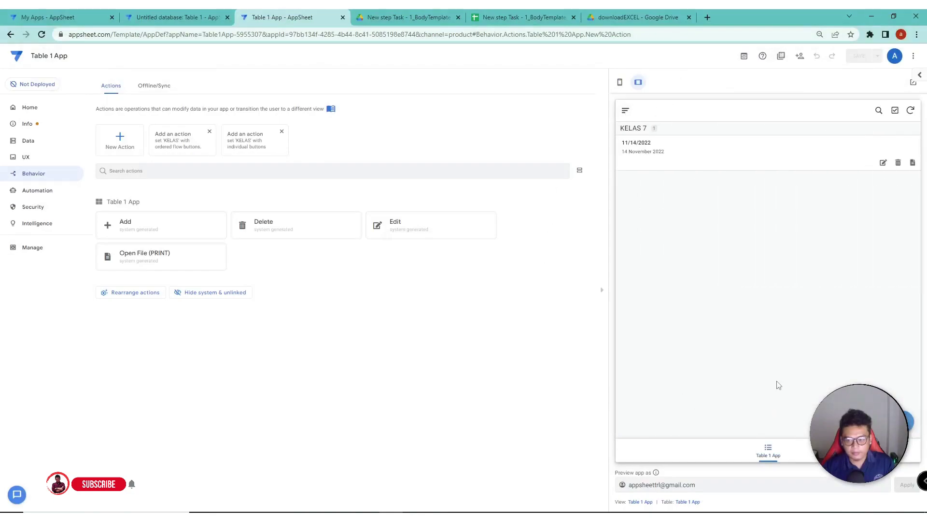
pyautogui.click(39, 160)
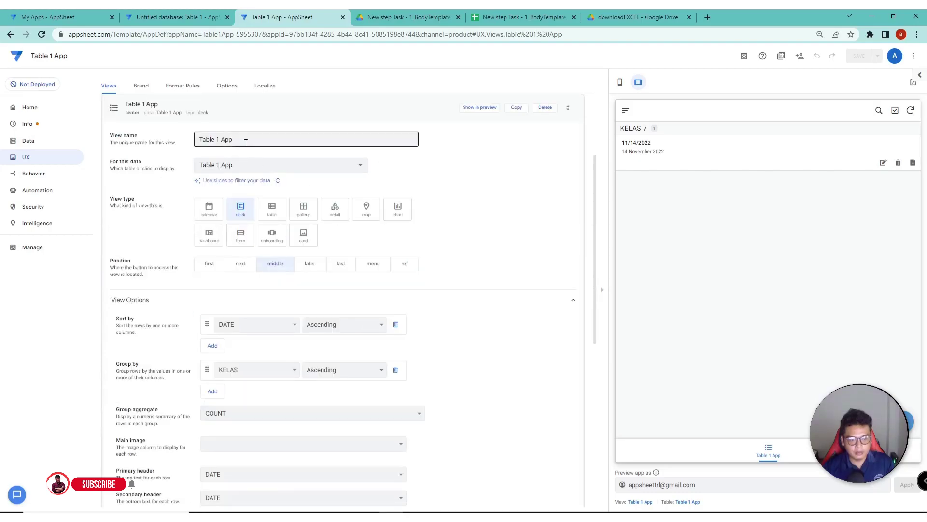
pyautogui.moveTo(247, 140); pyautogui.dragTo(184, 147)
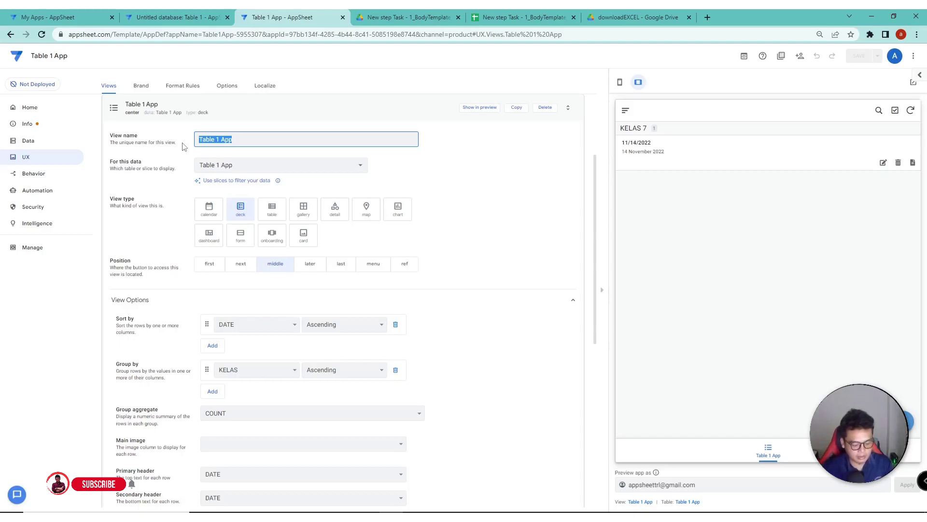
pyautogui.write('ADMIN')
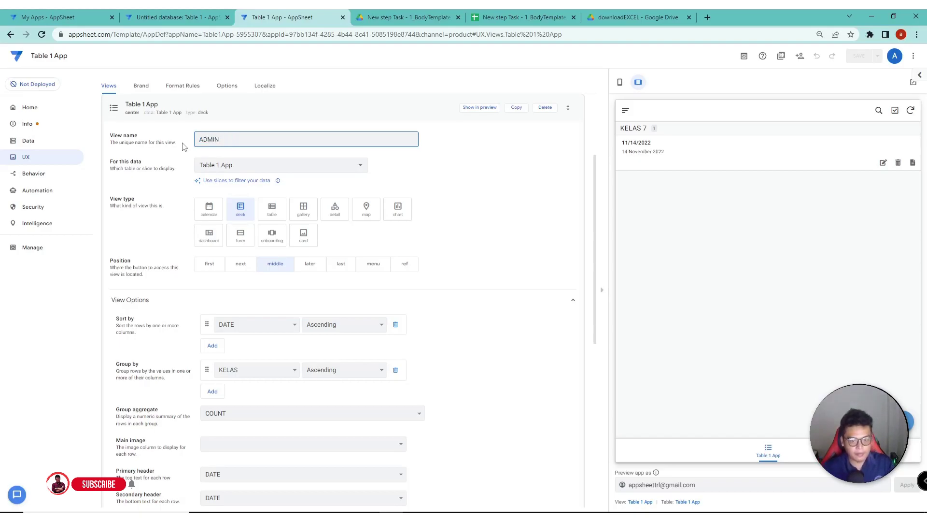
pyautogui.click(261, 217)
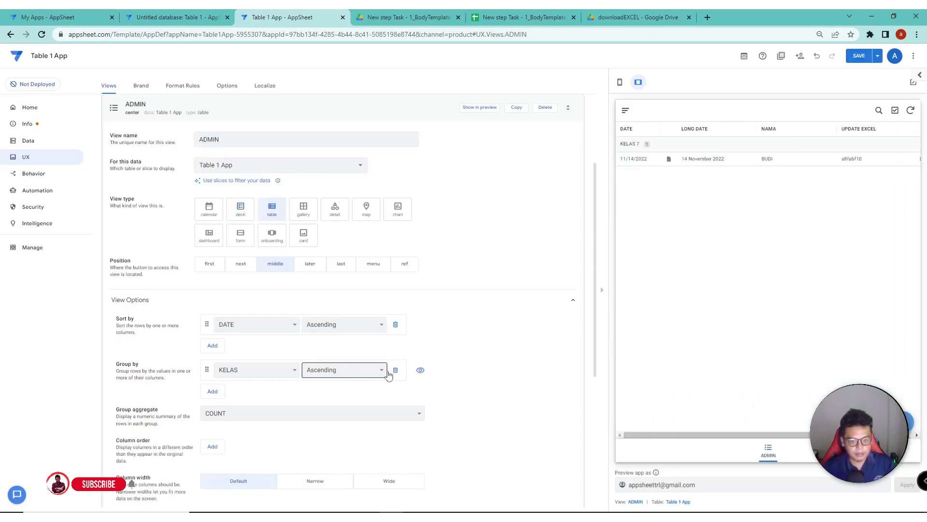
pyautogui.click(396, 370)
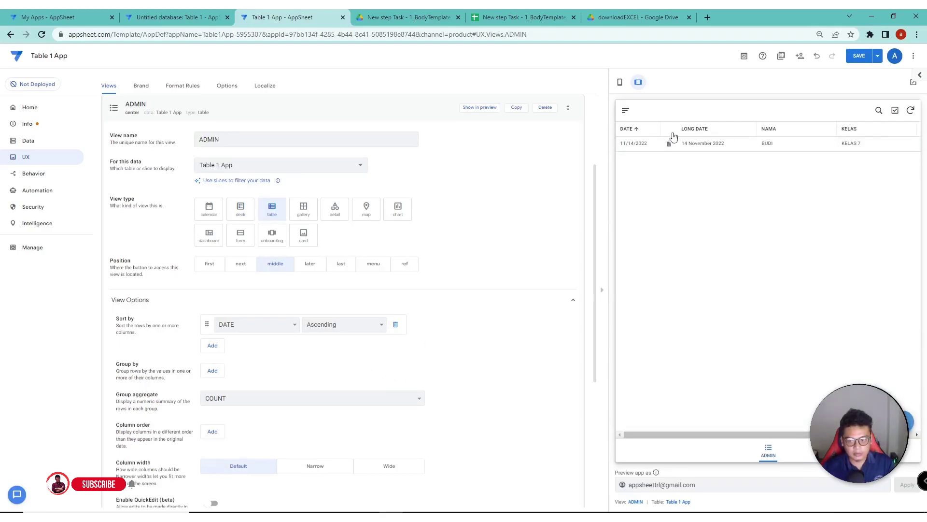
pyautogui.click(859, 56)
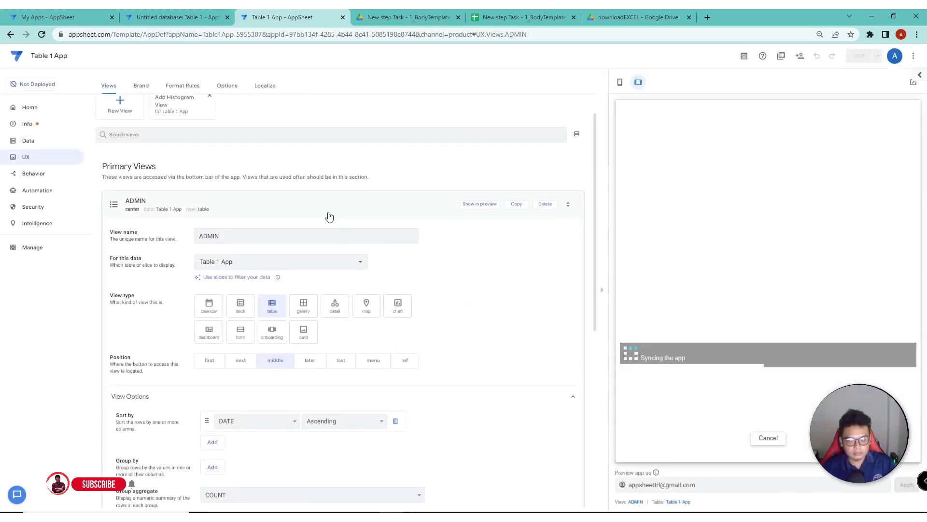
# Step: Add a record with the student's name and class KELAS 8, and save it
pyautogui.click(769, 451)
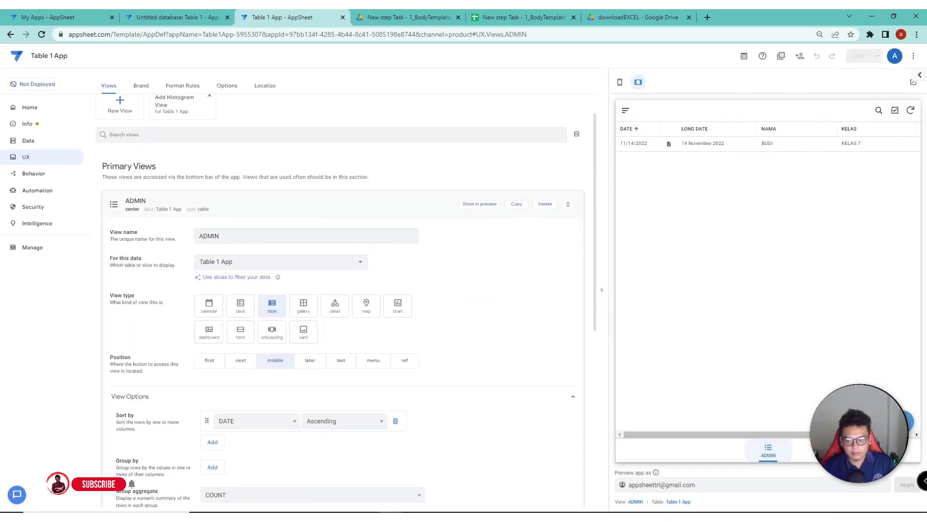
pyautogui.click(745, 234)
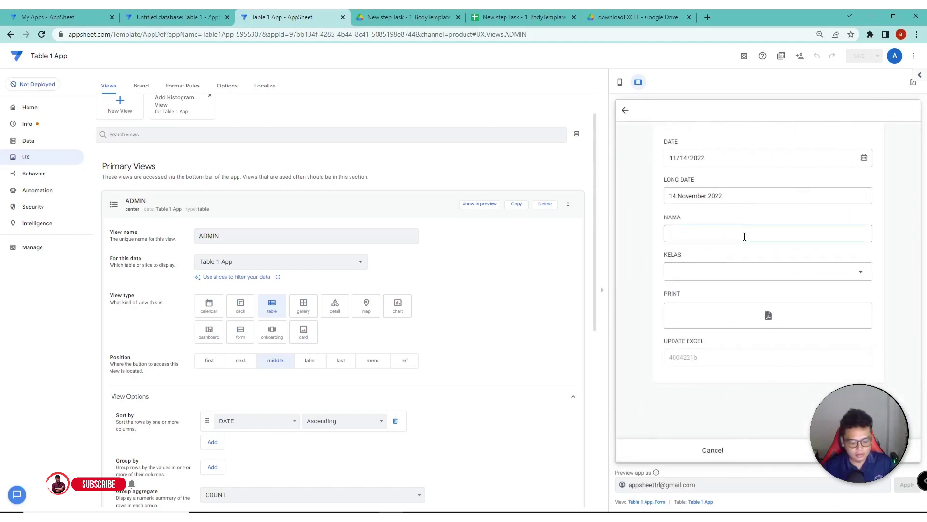
pyautogui.write('GUNAWAN')
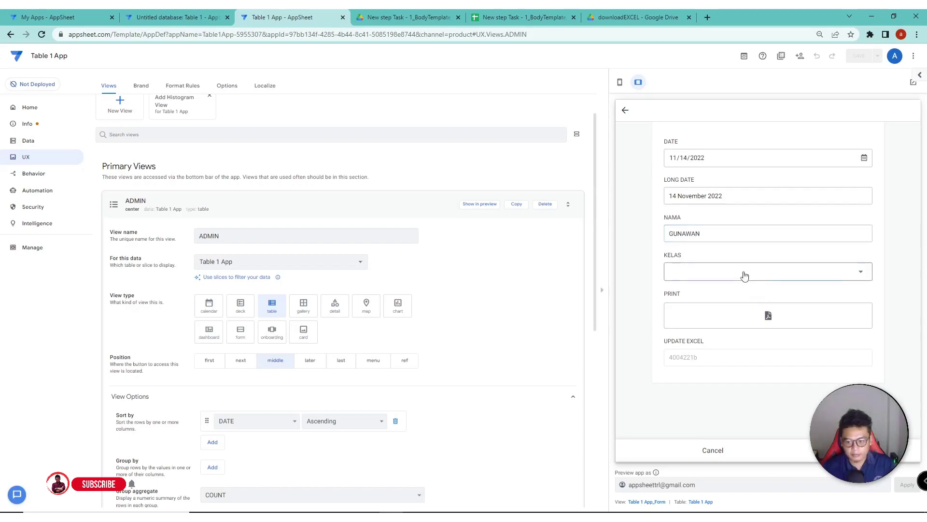
pyautogui.click(743, 272)
pyautogui.click(652, 239)
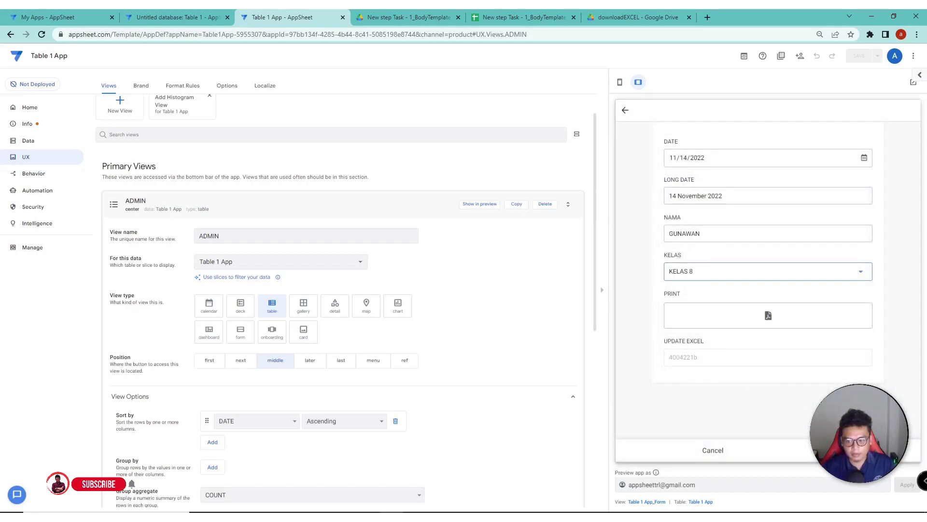
pyautogui.click(846, 450)
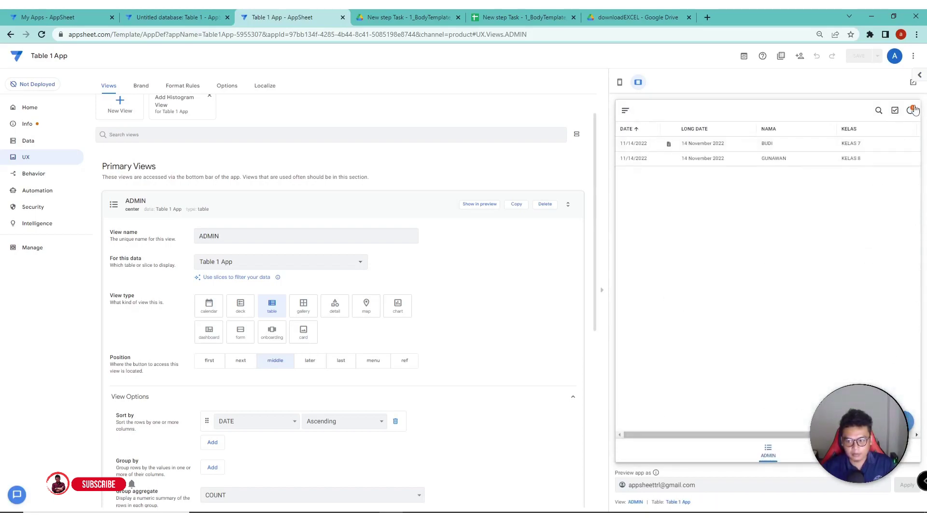
# Step: Sync the app, then download and open the newly generated XLSX file
pyautogui.click(913, 111)
pyautogui.click(669, 159)
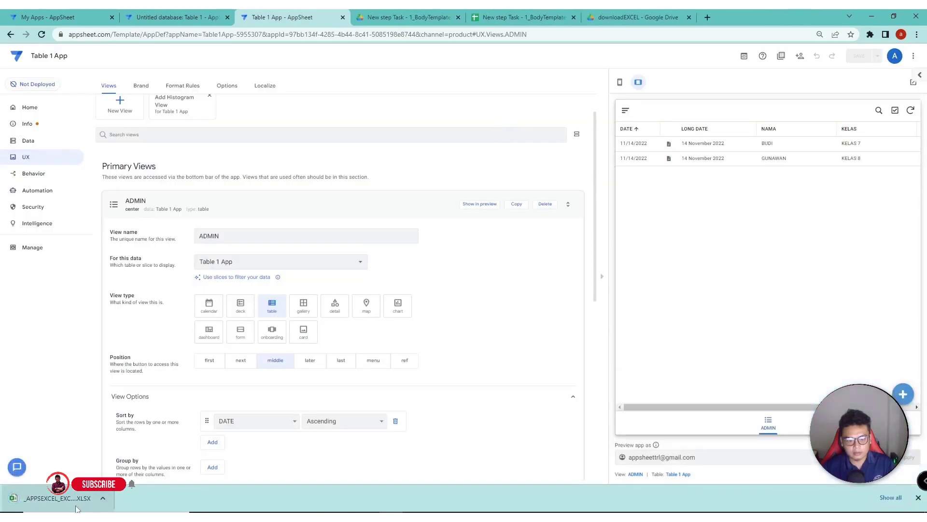
pyautogui.click(76, 507)
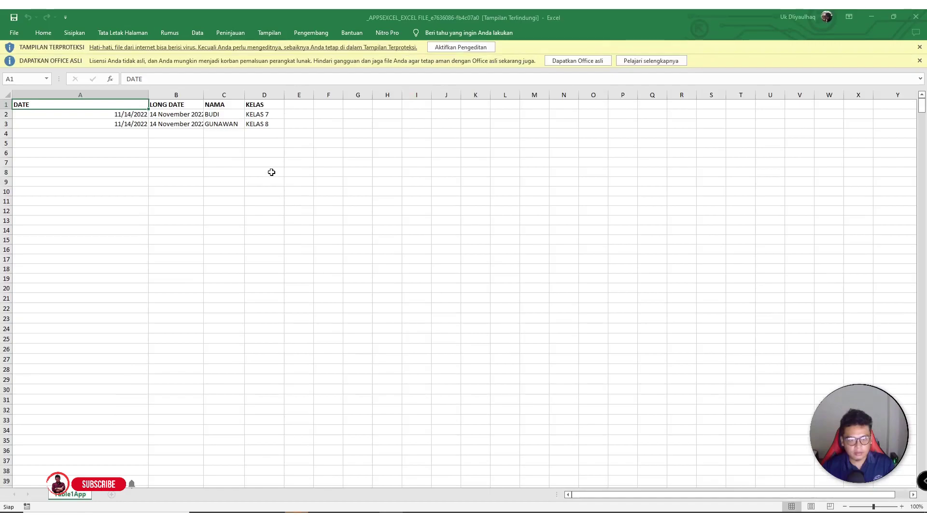
# Step: Autofit columns B and D so both rows' long dates and class values show fully
pyautogui.click(181, 140)
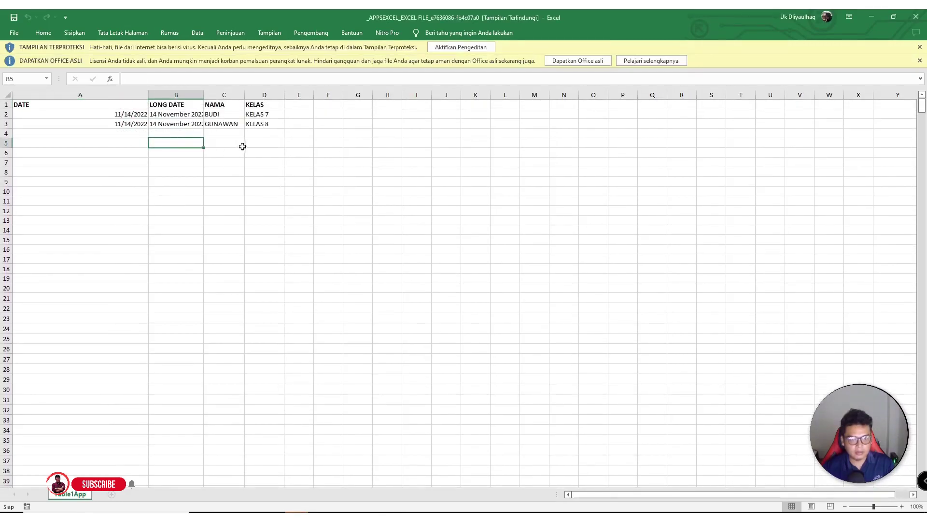
pyautogui.doubleClick(208, 100)
pyautogui.doubleClick(292, 96)
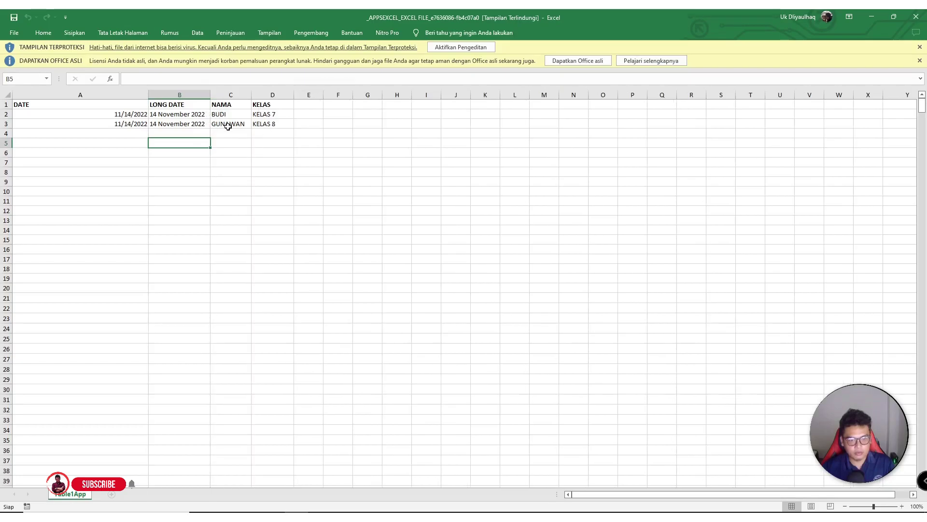
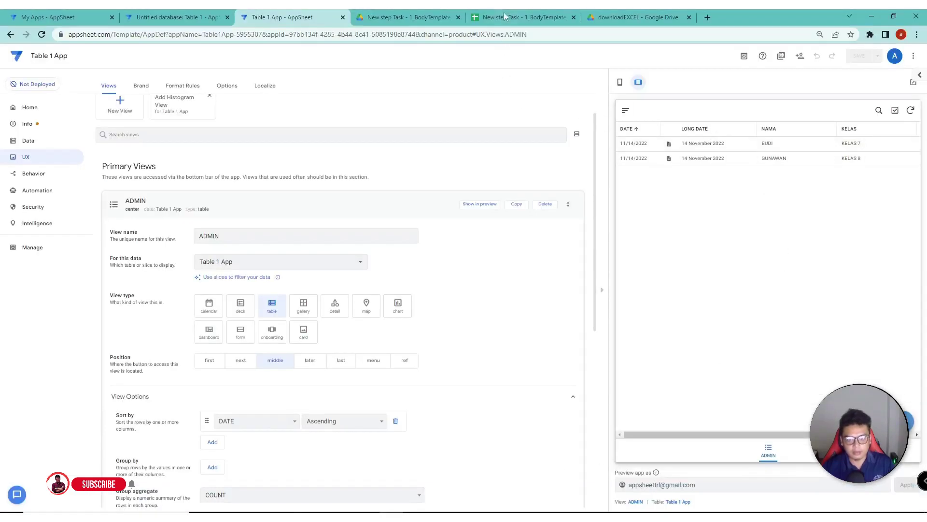
# Step: Insert two blank rows above the header row of the report template
pyautogui.click(504, 17)
pyautogui.click(350, 216)
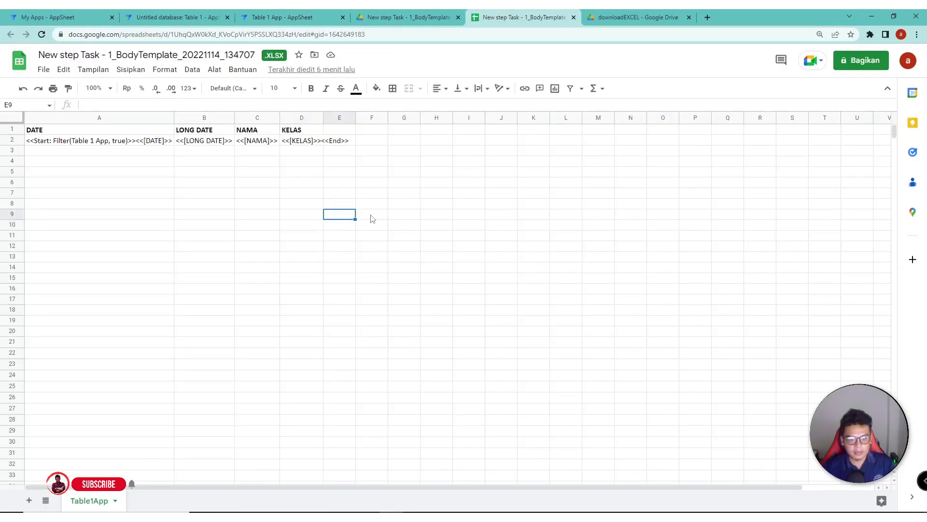
pyautogui.rightClick(12, 130)
pyautogui.click(50, 218)
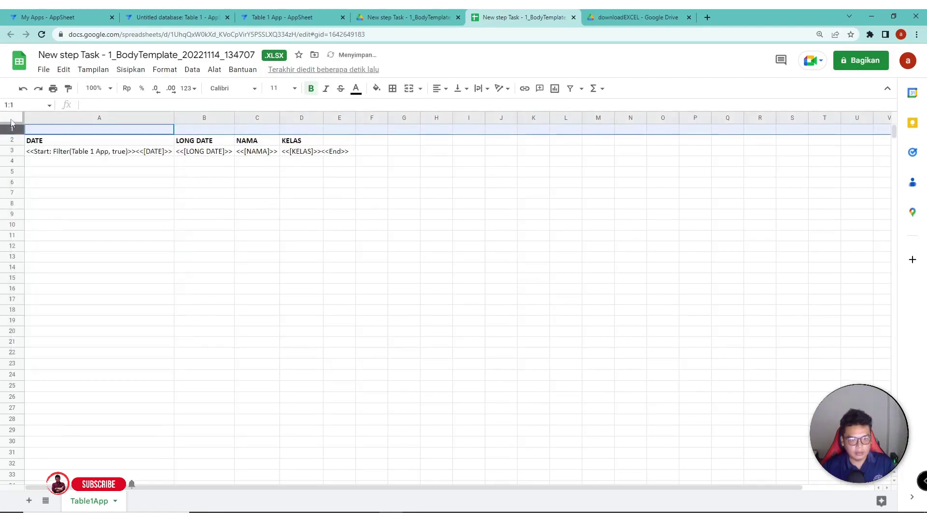
pyautogui.rightClick(11, 129)
pyautogui.click(52, 218)
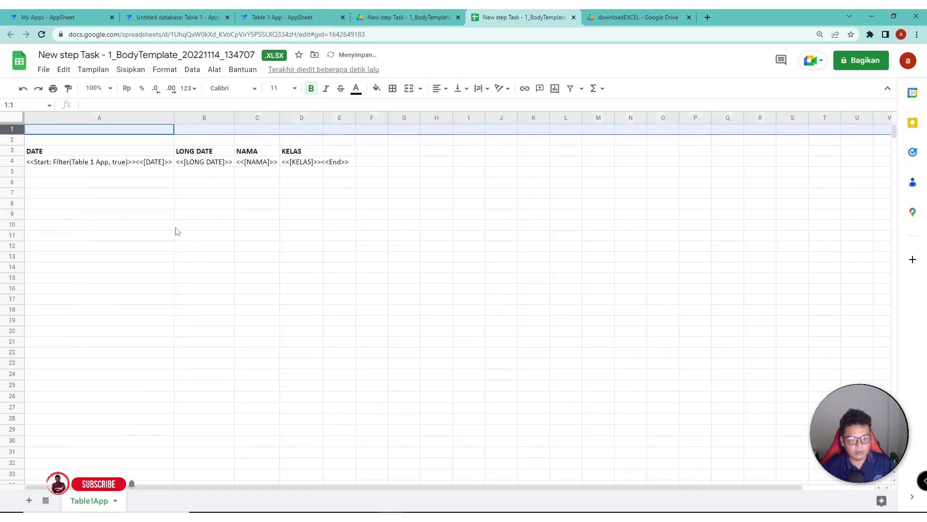
pyautogui.click(178, 227)
# Step: Enter the title 'REPORT: SEKOLAH SMP LUAR NEGERI' in cell A1
pyautogui.click(47, 132)
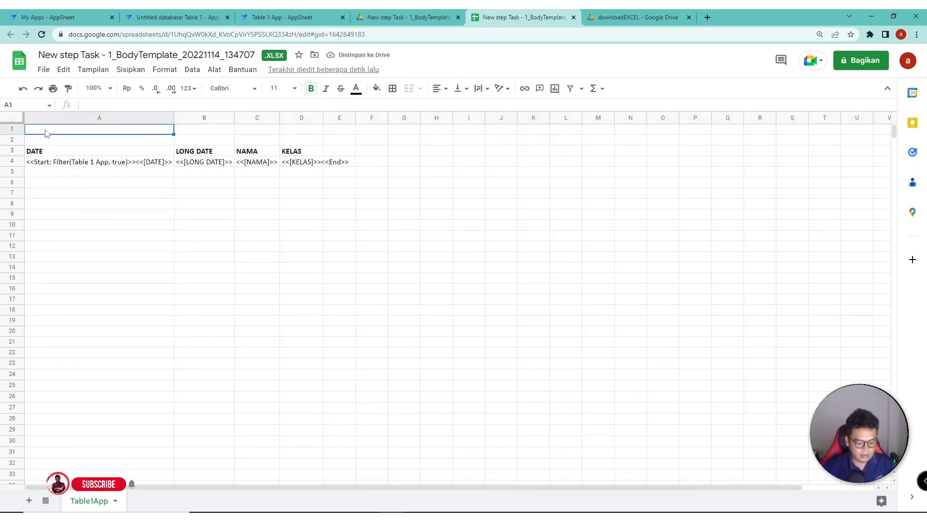
pyautogui.write('REPORT')
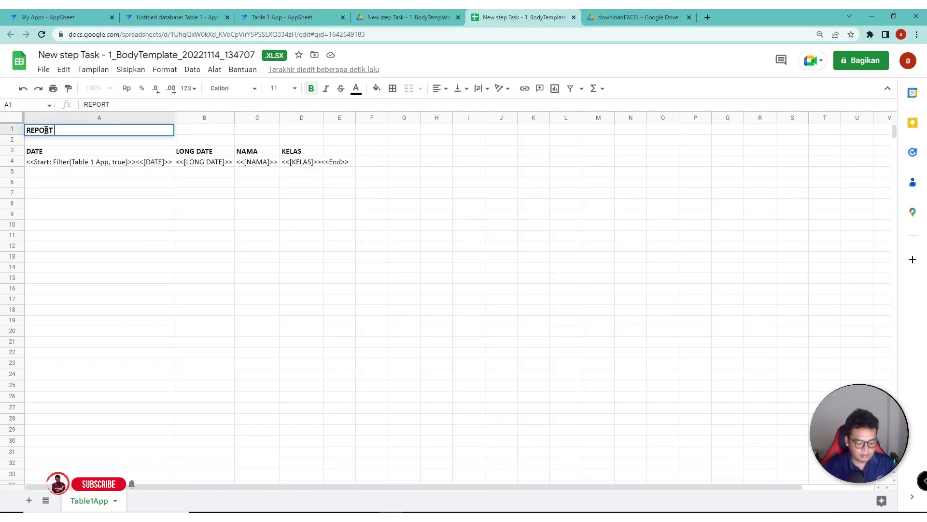
pyautogui.write(': ')
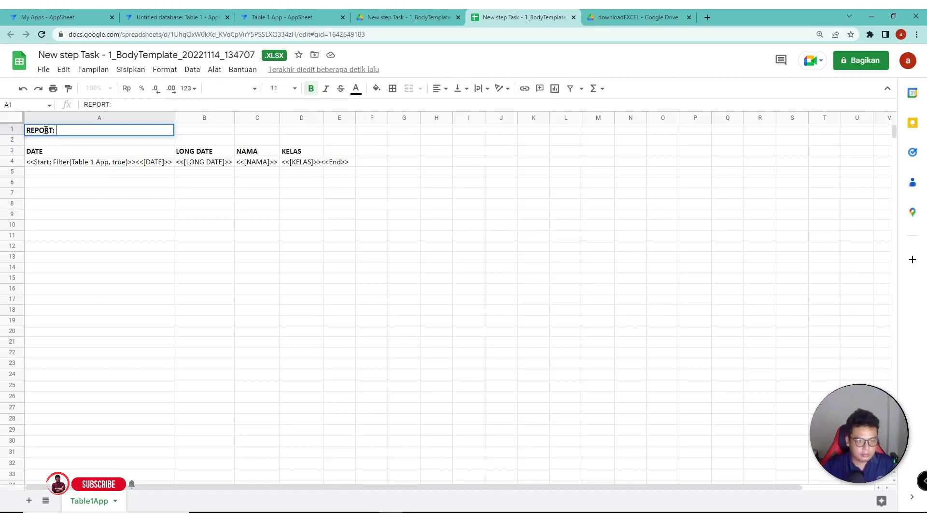
pyautogui.write('SEKOLA')
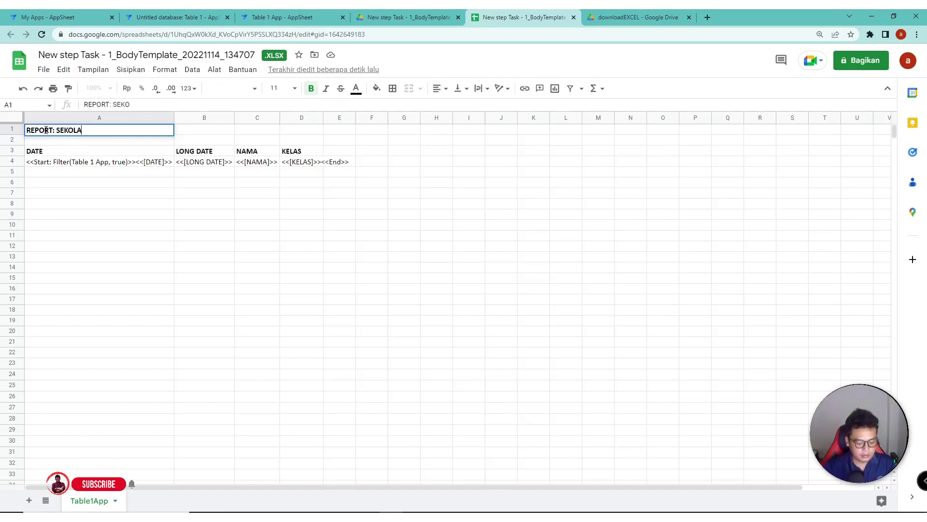
pyautogui.write('H L')
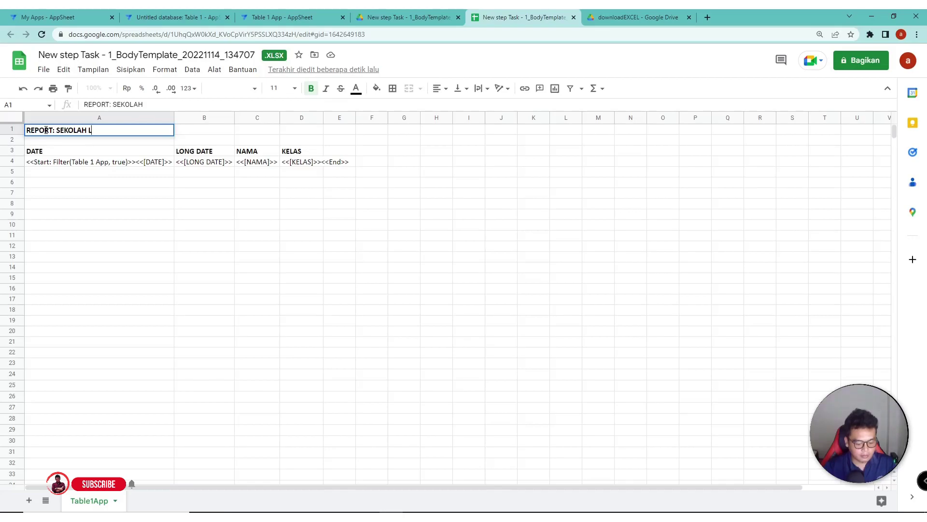
pyautogui.write('UAR NEGERI')
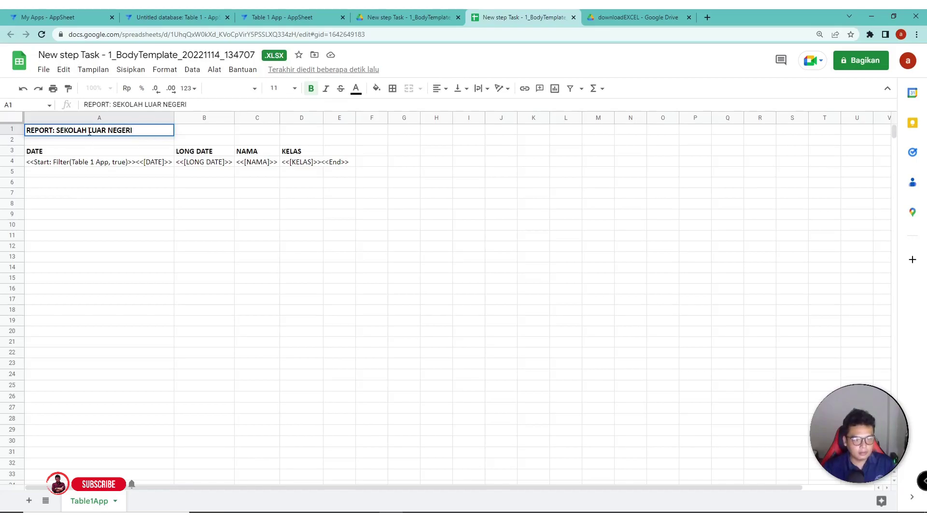
pyautogui.write('SMP')
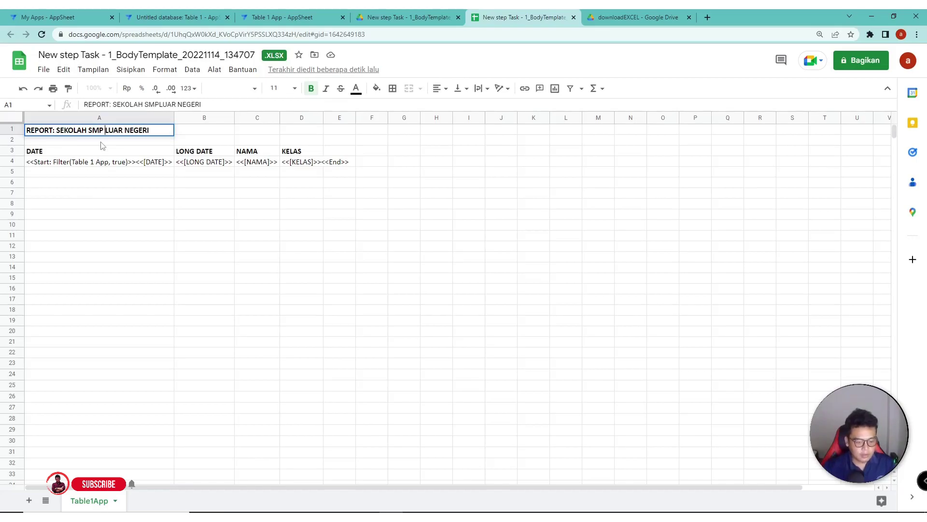
pyautogui.click(102, 159)
pyautogui.click(106, 183)
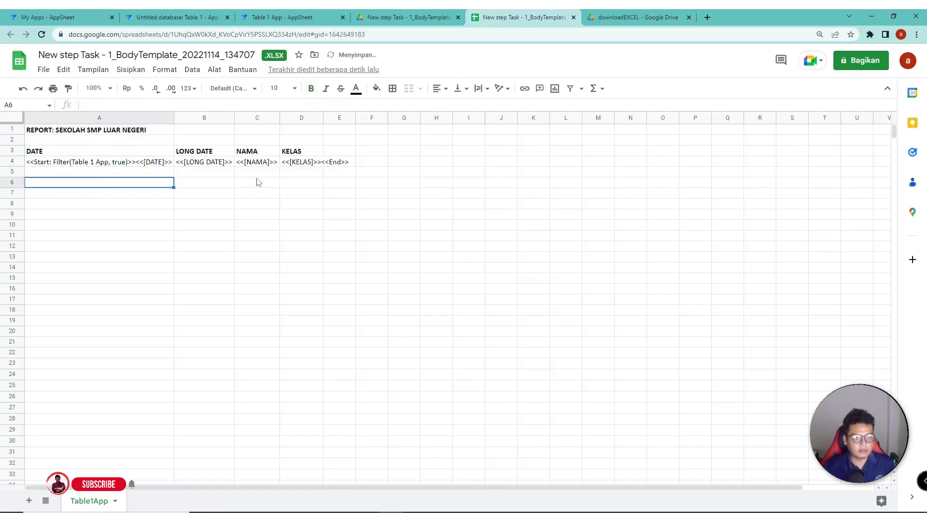
# Step: Reload the template spreadsheet and its Drive preview so the new title row appears
pyautogui.click(297, 16)
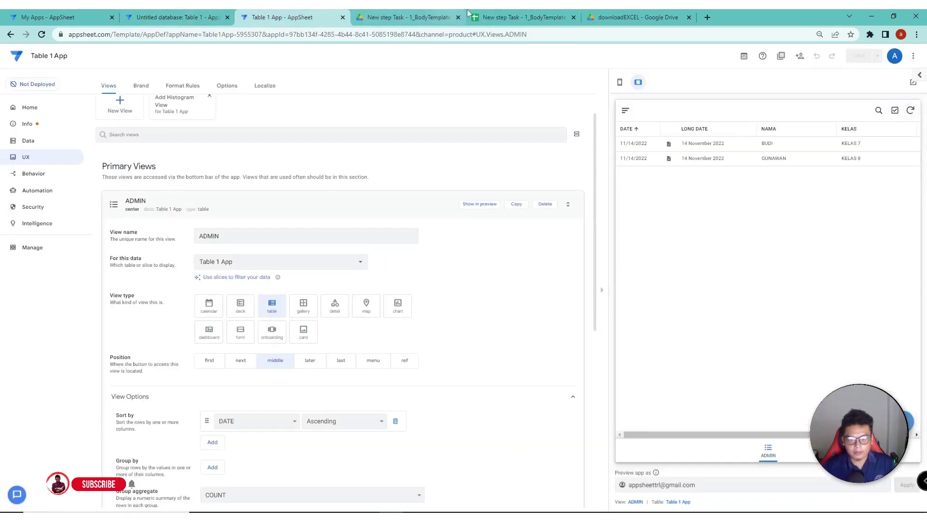
pyautogui.click(507, 16)
pyautogui.click(176, 34)
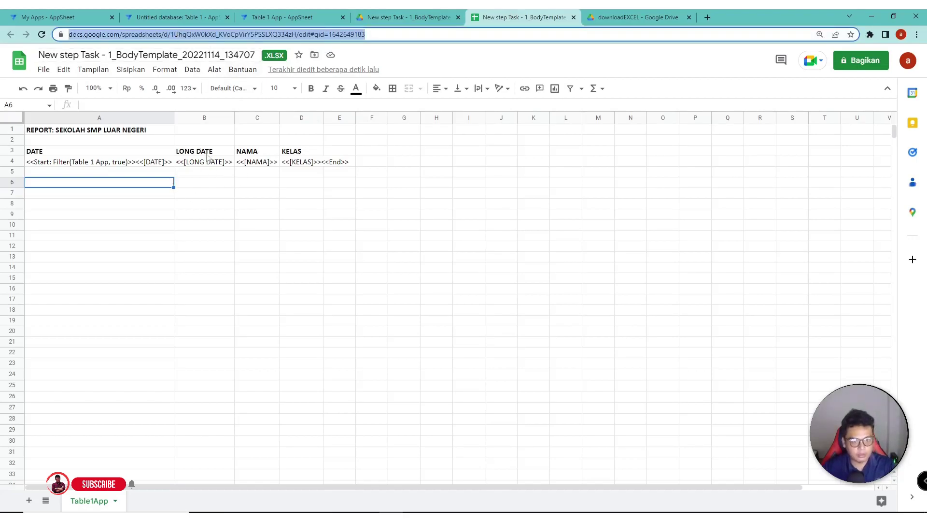
pyautogui.press('Return')
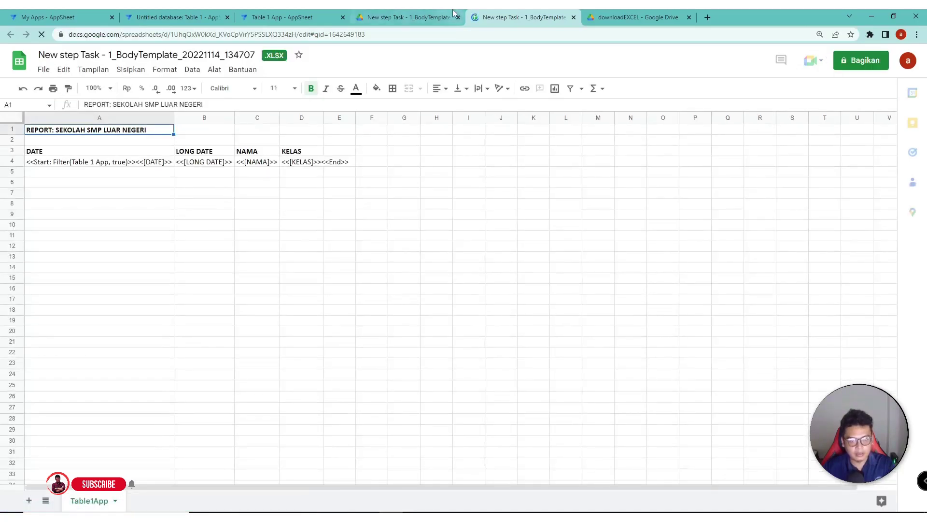
pyautogui.hotkey('ctrl', 'pageup')
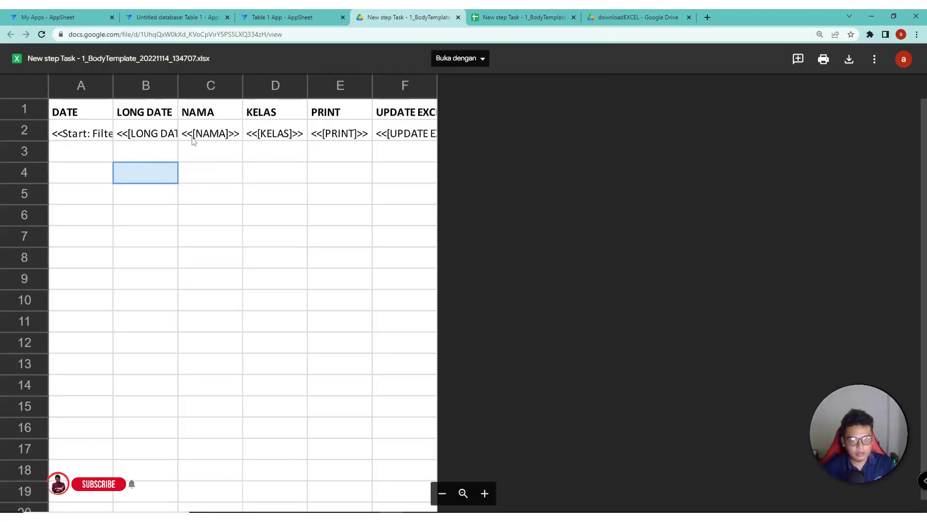
pyautogui.click(275, 34)
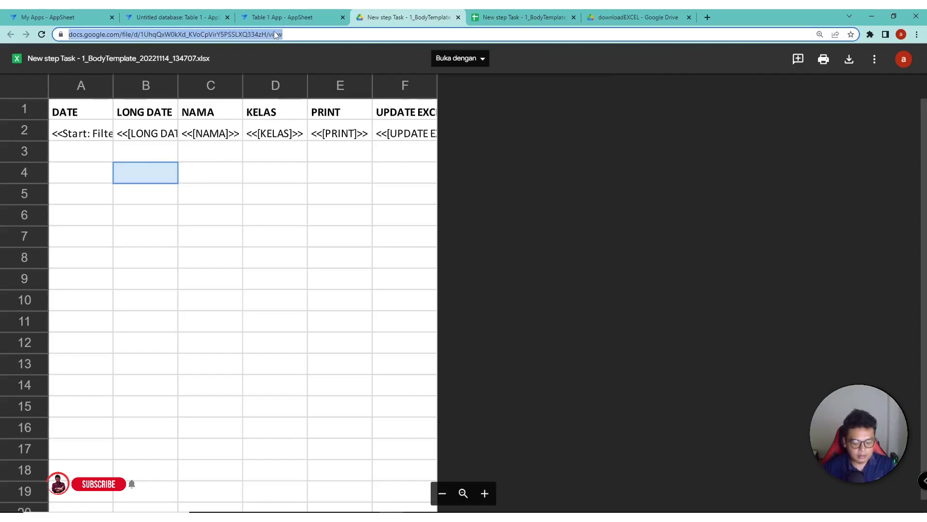
pyautogui.press('Return')
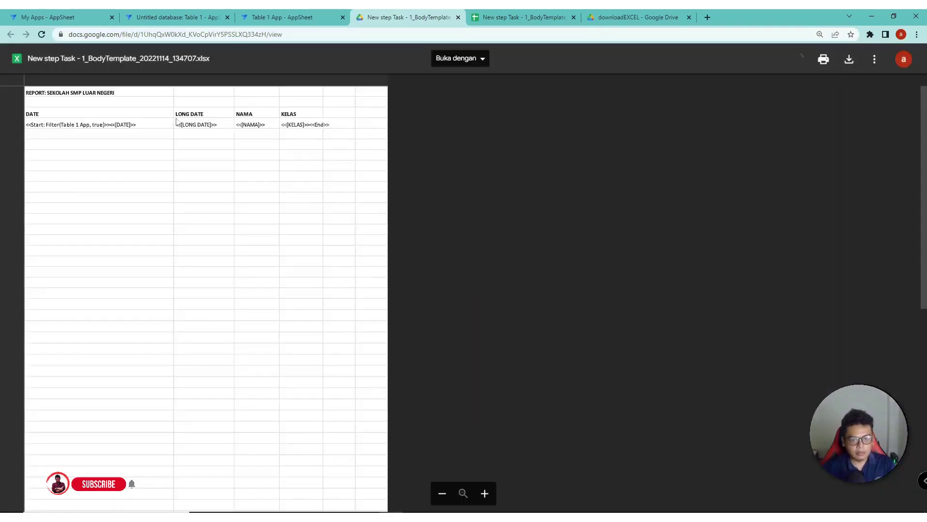
# Step: Check the refreshed preview, then go back to the AppSheet editor
pyautogui.click(74, 96)
pyautogui.hotkey('ctrl', 'Tab')
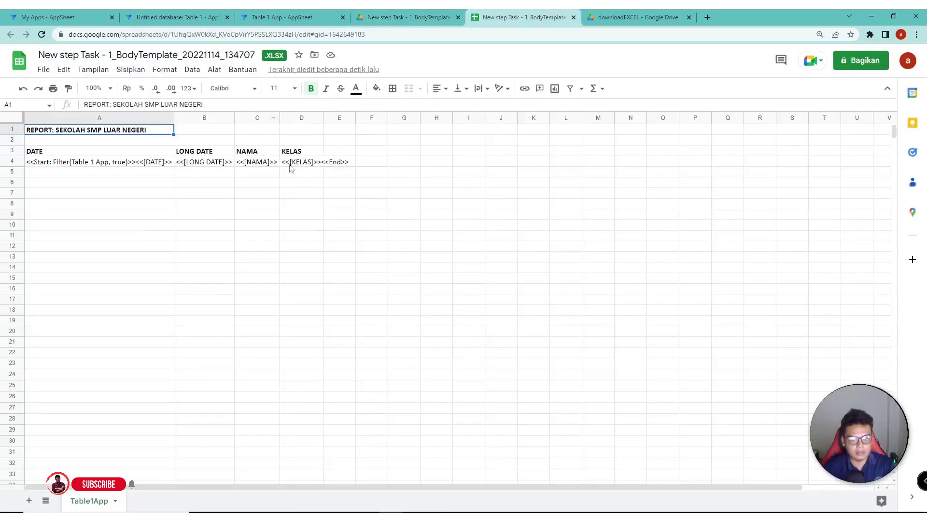
pyautogui.click(415, 18)
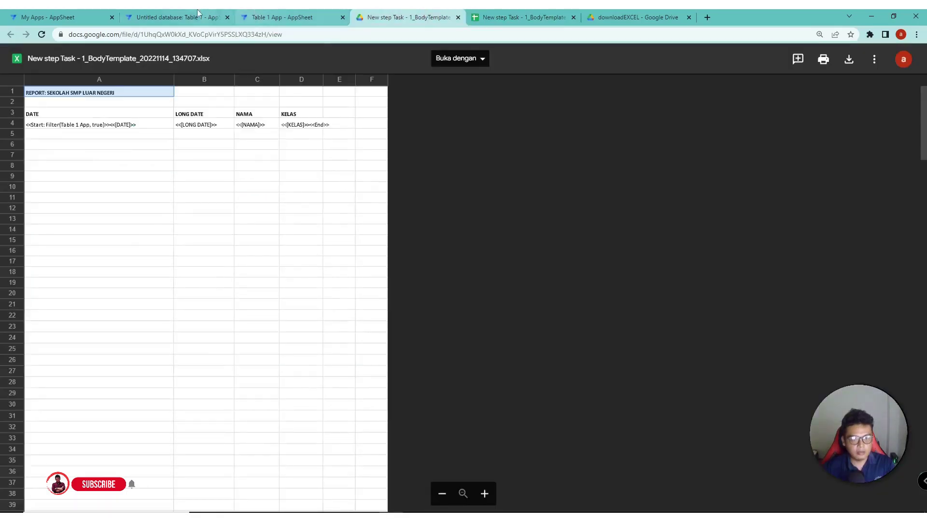
pyautogui.click(254, 14)
# Step: Add a KELAS 7 student record, save and sync it, then download the Excel export
pyautogui.click(907, 420)
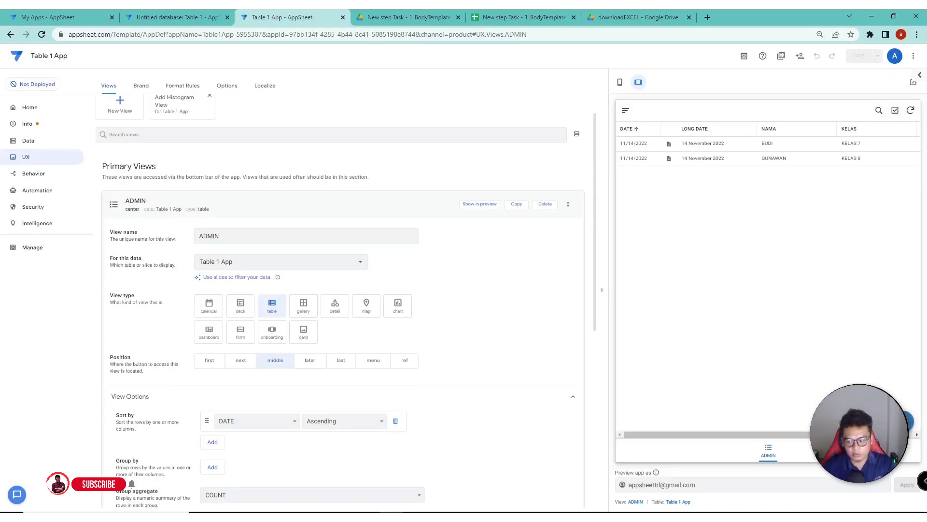
pyautogui.click(756, 237)
pyautogui.write('KIA')
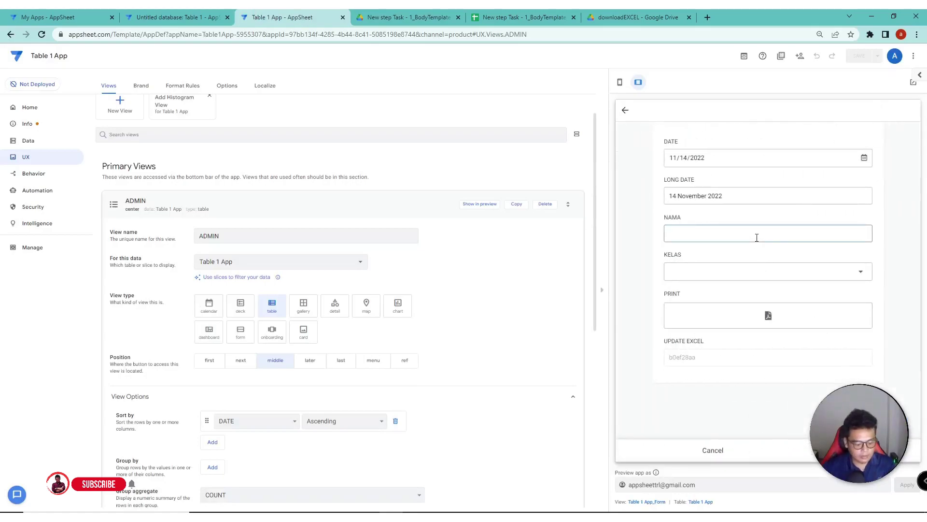
pyautogui.click(756, 271)
pyautogui.click(691, 153)
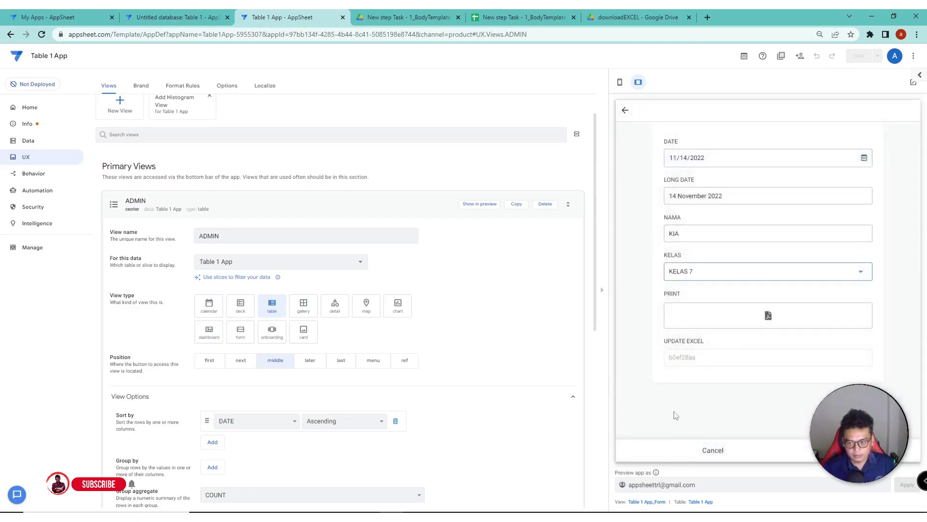
pyautogui.click(865, 450)
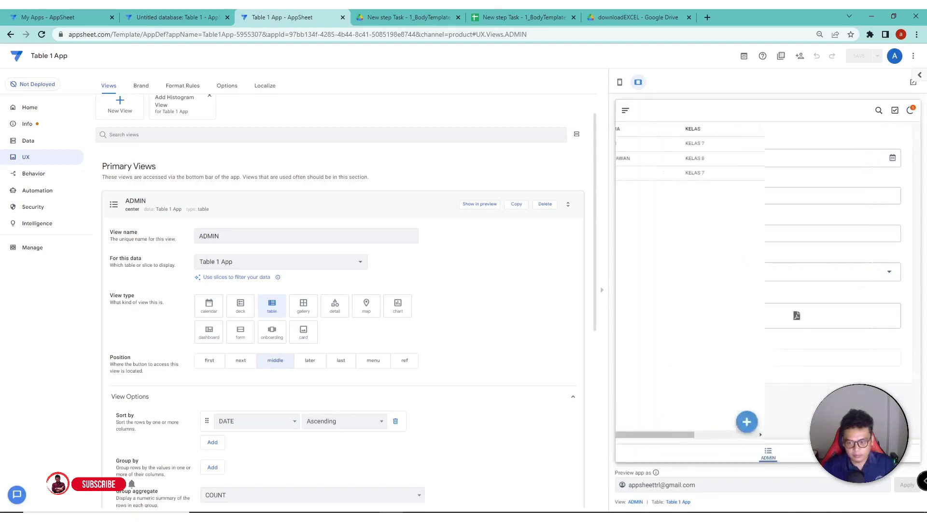
pyautogui.click(913, 111)
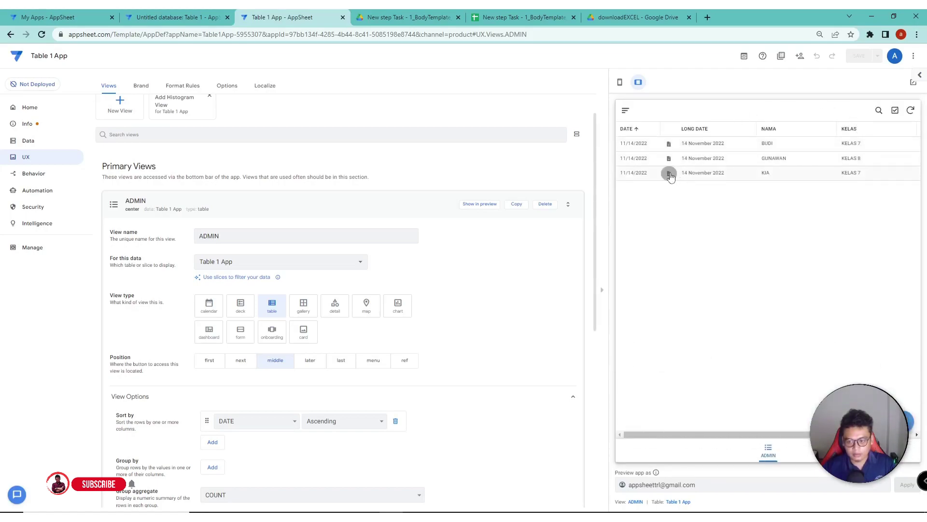
pyautogui.click(669, 173)
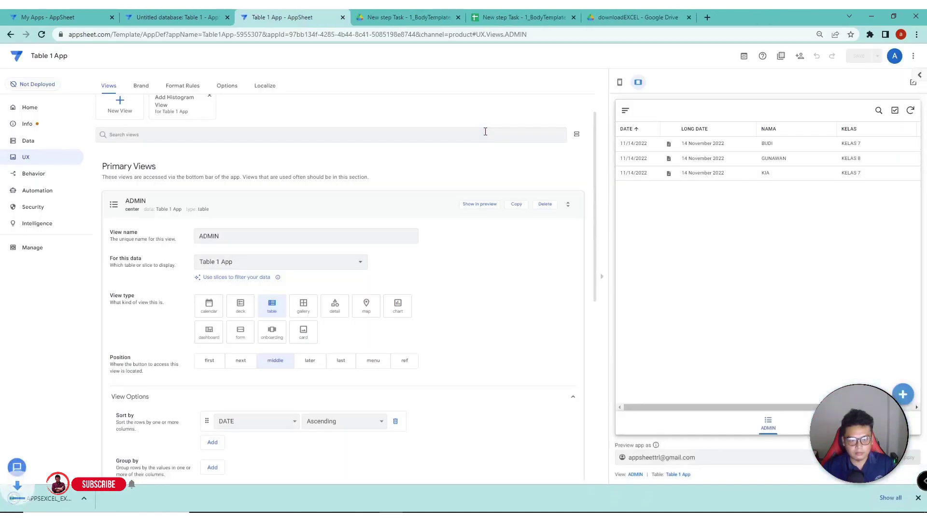
# Step: Open the downloaded Excel report and look over its rows
pyautogui.click(77, 500)
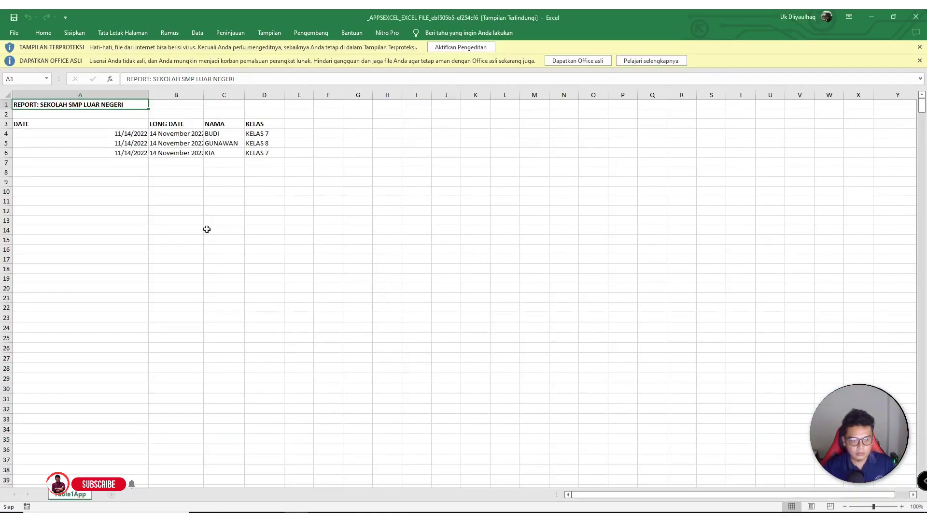
pyautogui.click(188, 220)
pyautogui.click(49, 105)
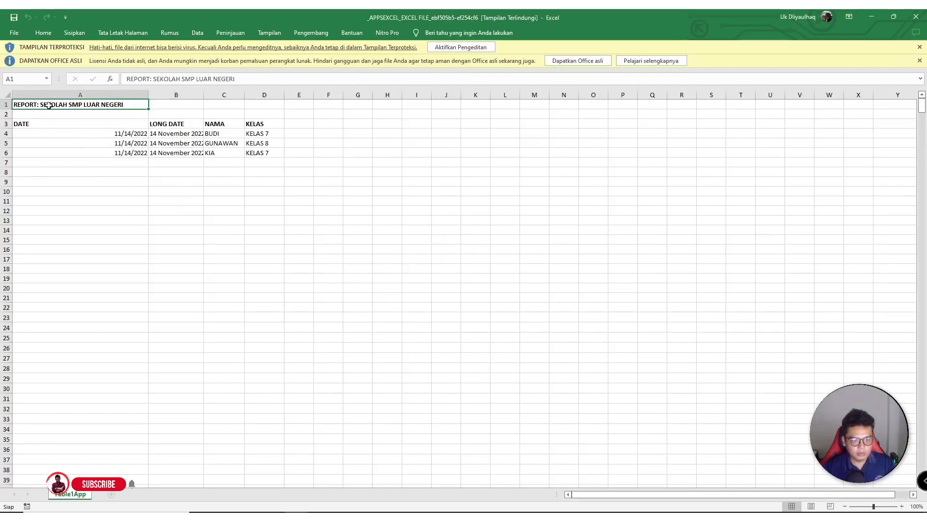
pyautogui.moveTo(49, 106); pyautogui.dragTo(120, 102)
pyautogui.click(167, 239)
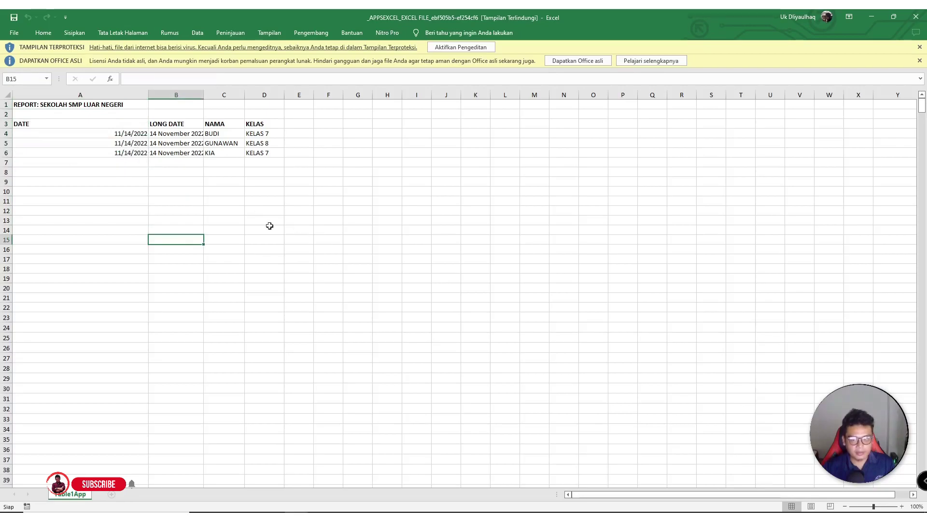
pyautogui.click(917, 17)
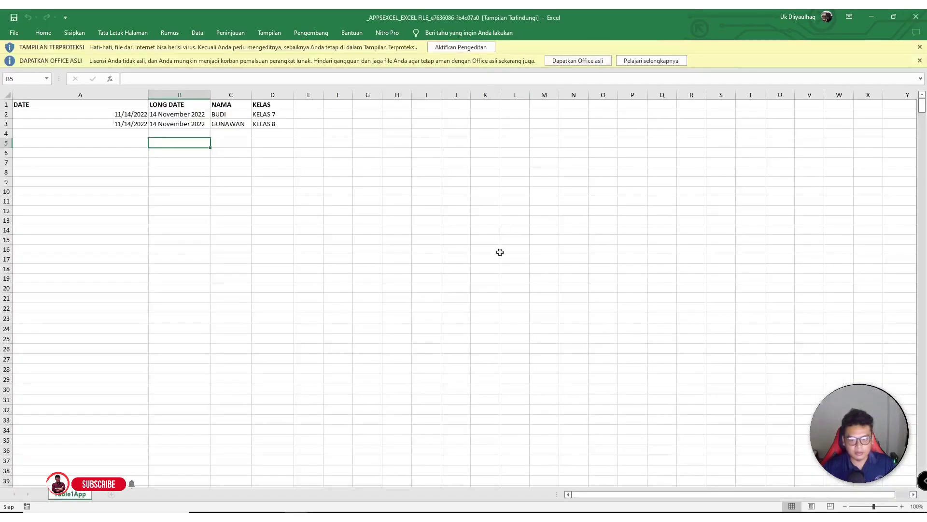
# Step: Export the records again and check the KELAS values, including KIA's, in the new report
pyautogui.hotkey('alt', 'Tab')
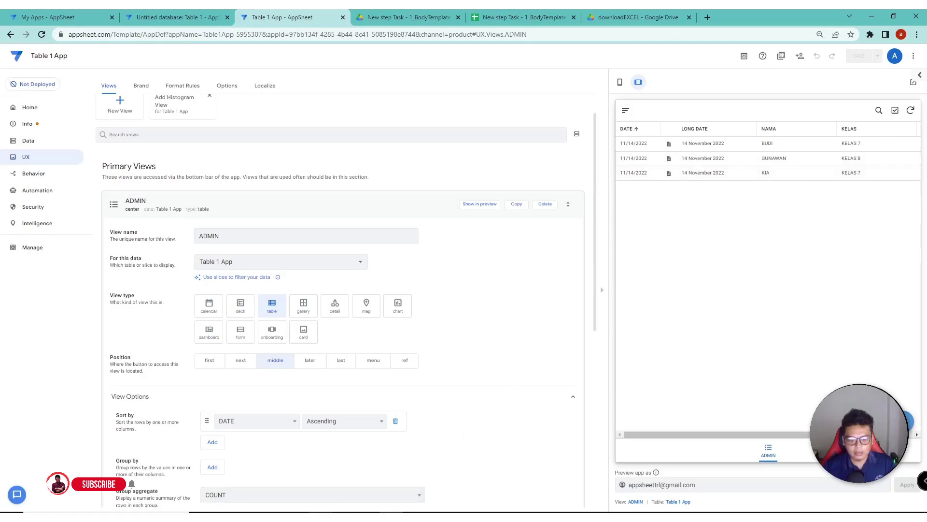
pyautogui.hotkey('alt', 'Tab')
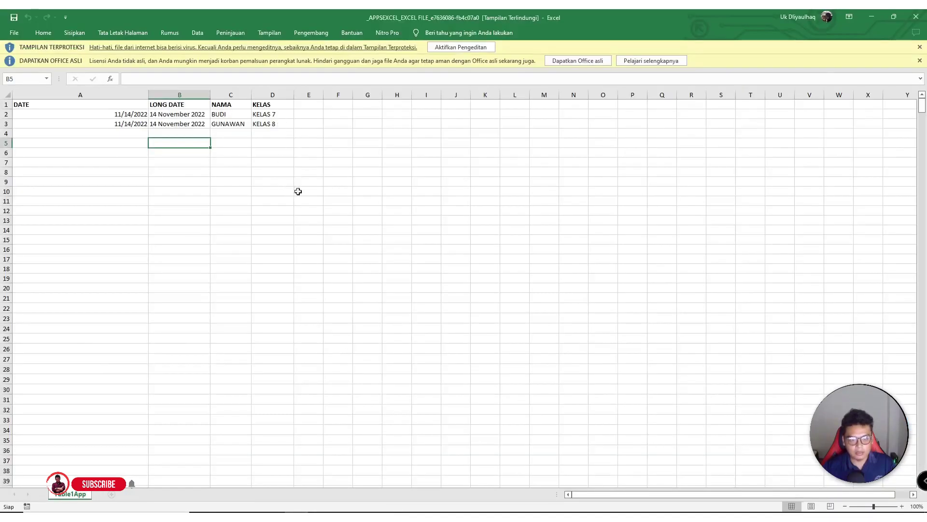
pyautogui.hotkey('alt', 'Tab')
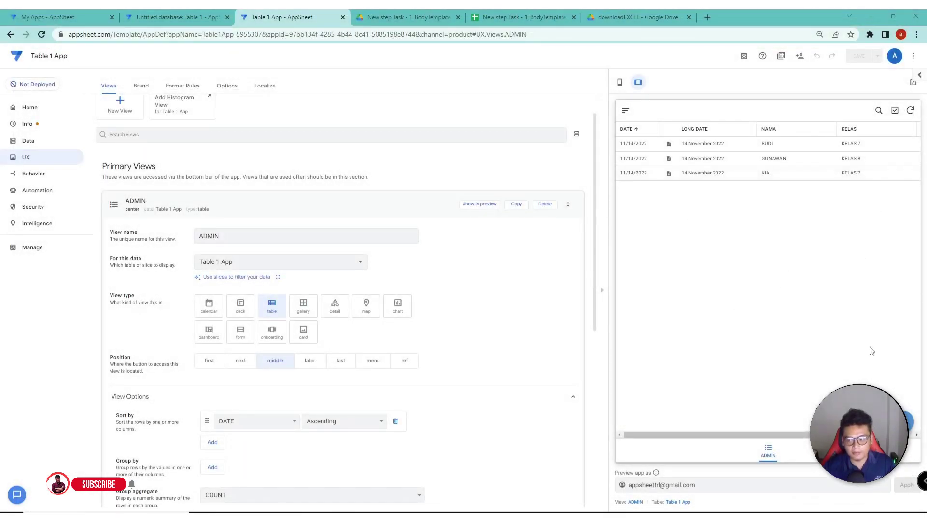
pyautogui.click(669, 173)
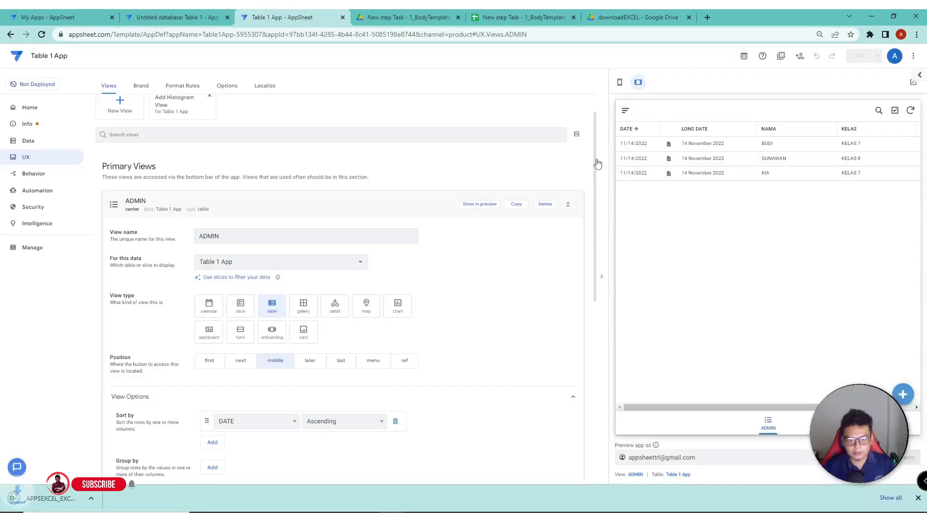
pyautogui.click(61, 502)
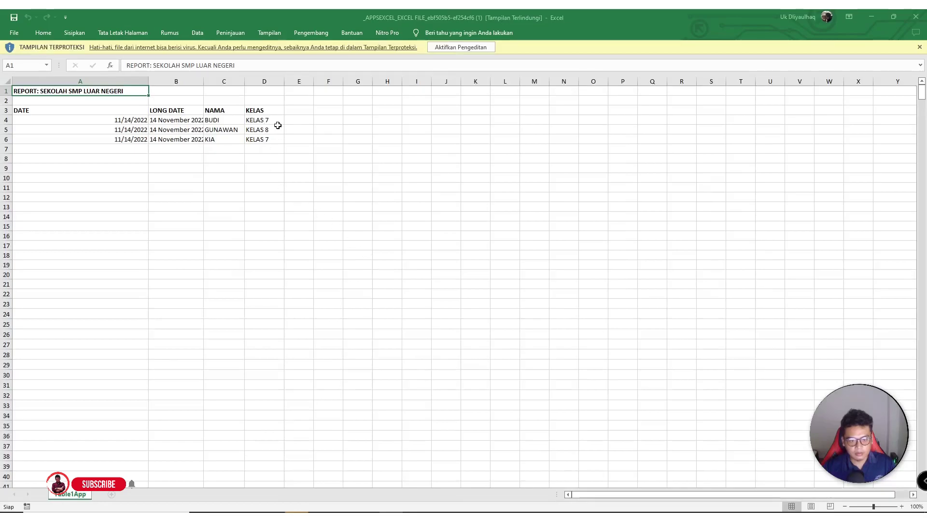
pyautogui.click(278, 125)
pyautogui.click(274, 136)
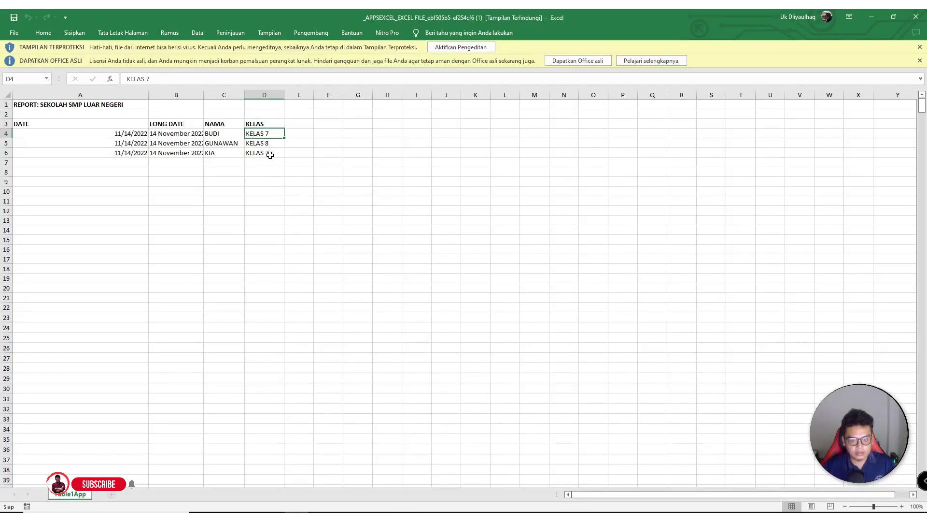
pyautogui.click(270, 155)
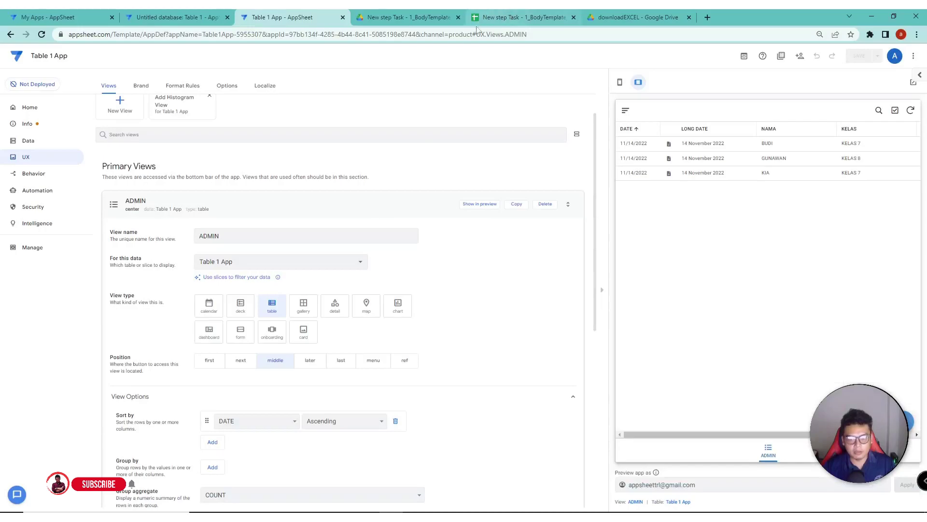
# Step: Change cell A4's start tag to <<Start: Orderby(Filter(Table 1 App, true),[kelas])>>
pyautogui.click(507, 16)
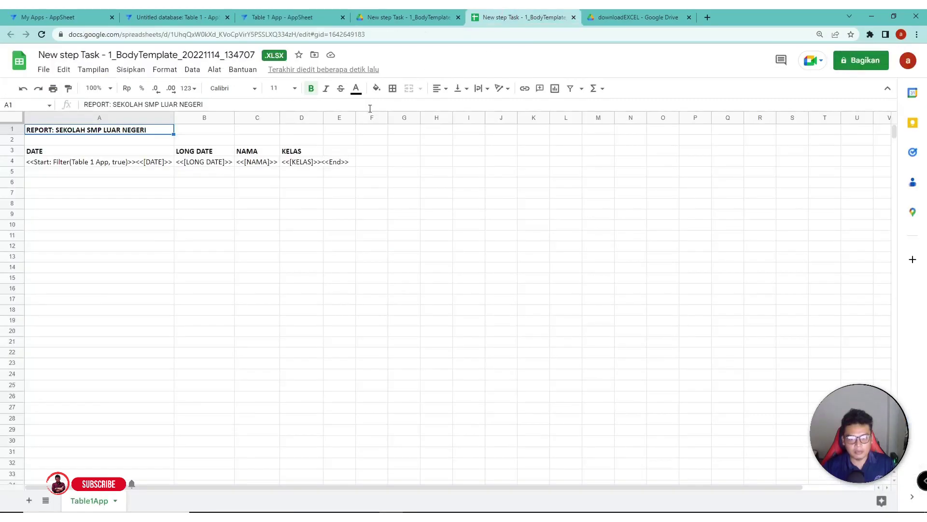
pyautogui.click(321, 203)
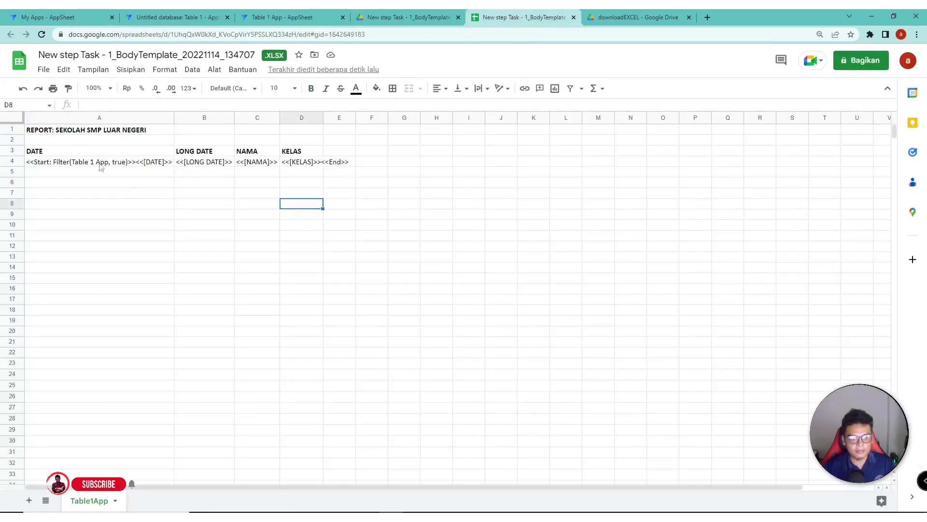
pyautogui.click(58, 162)
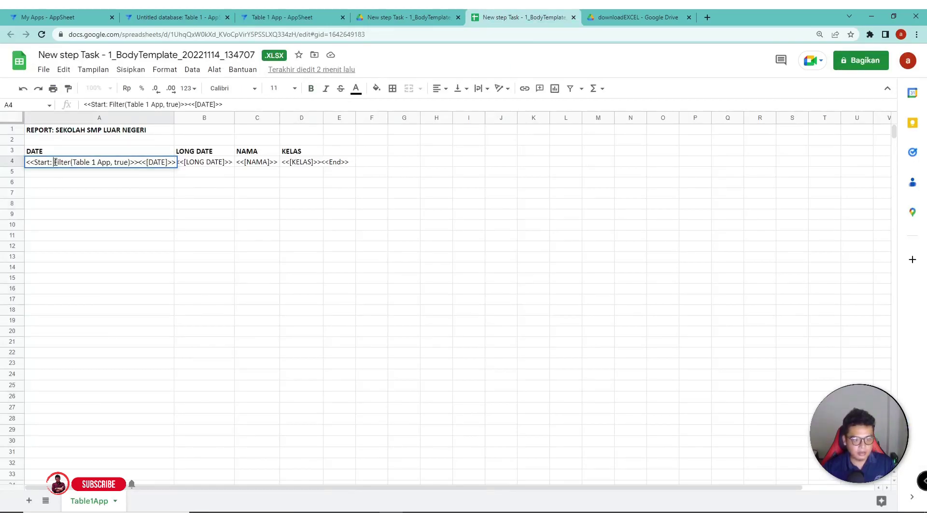
pyautogui.doubleClick(55, 162)
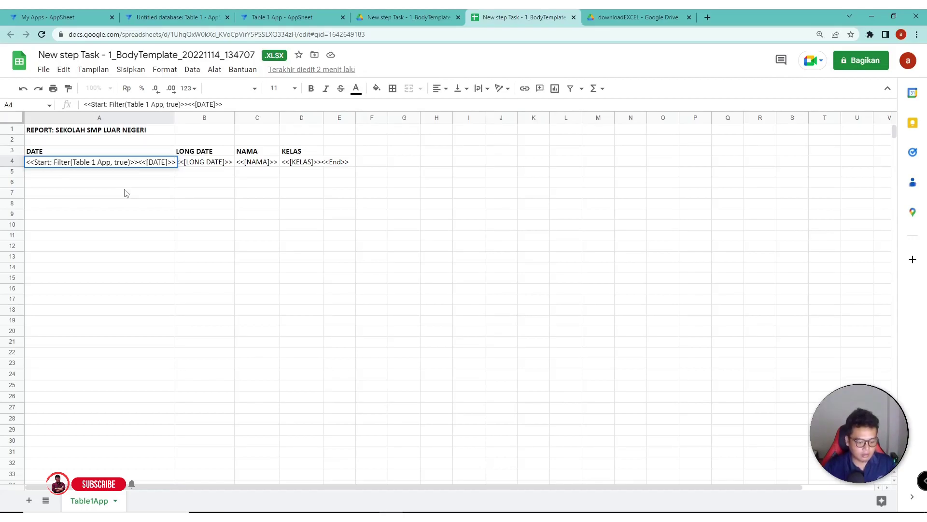
pyautogui.write('O')
pyautogui.press('capslock')
pyautogui.write('r')
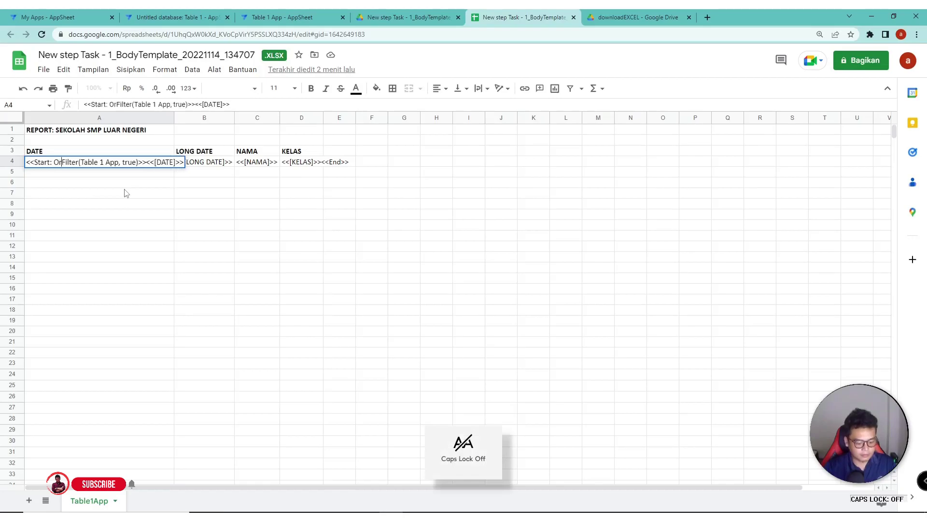
pyautogui.write('der')
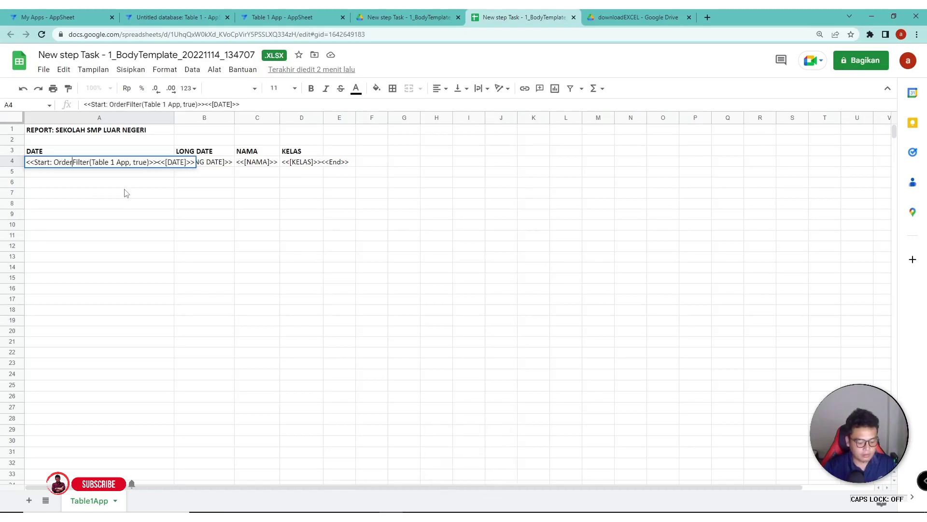
pyautogui.write('by')
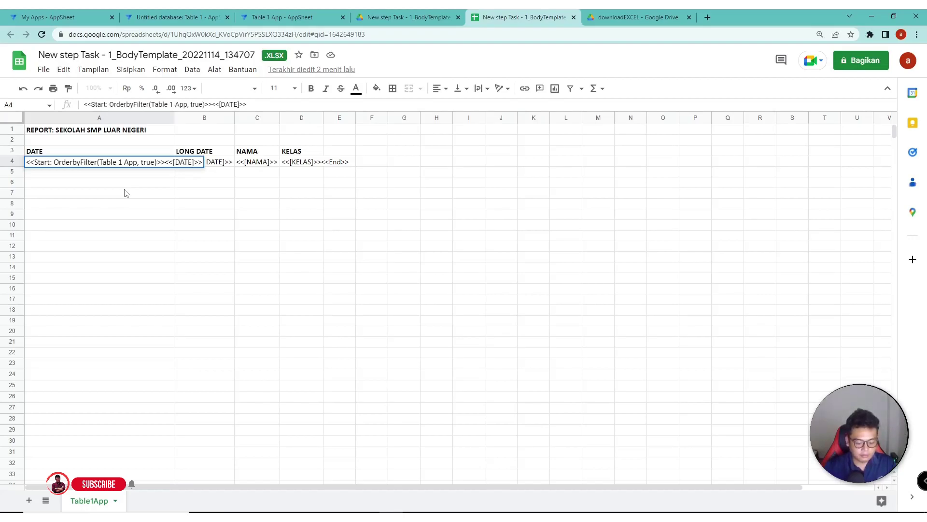
pyautogui.write('(')
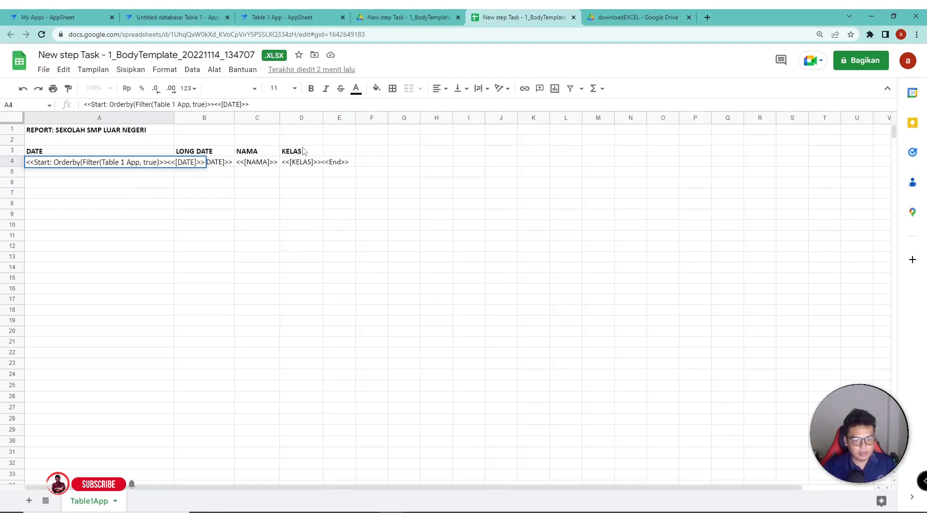
pyautogui.write(',')
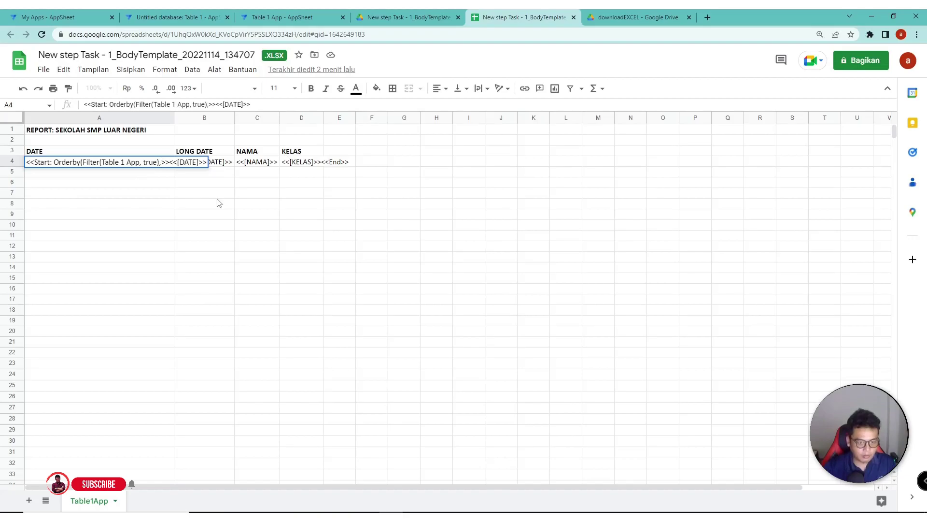
pyautogui.write('[')
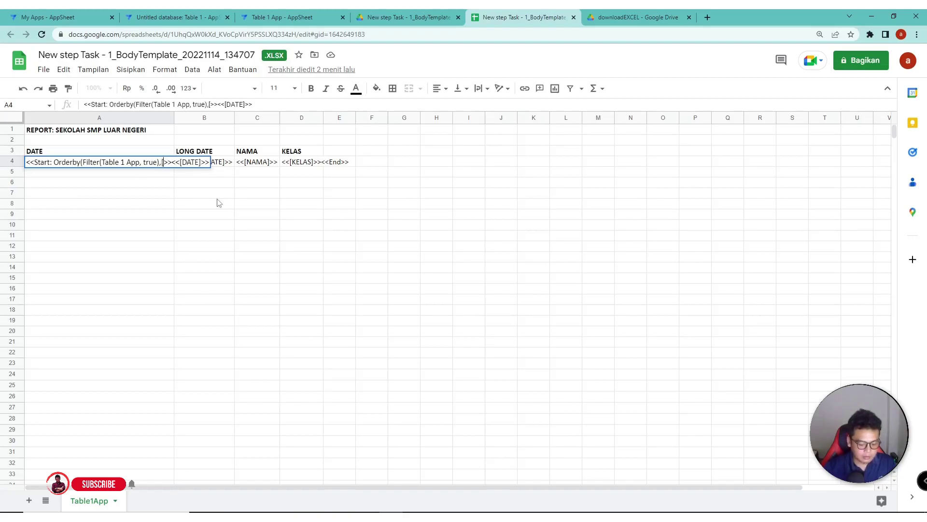
pyautogui.write('kela')
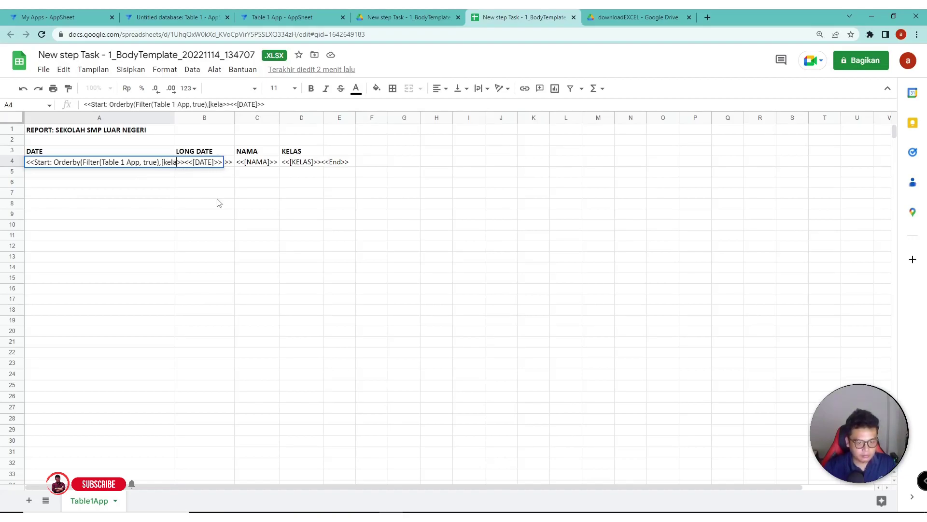
pyautogui.write('s')
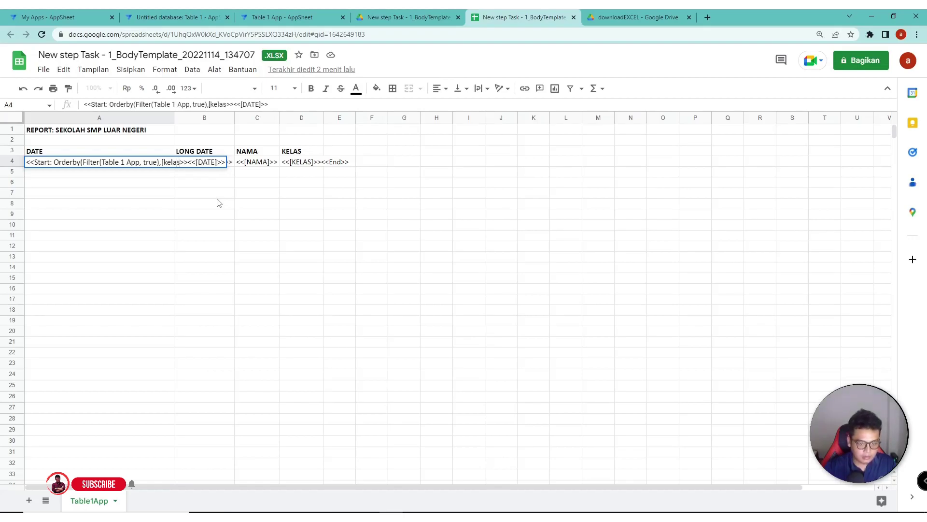
pyautogui.write(']')
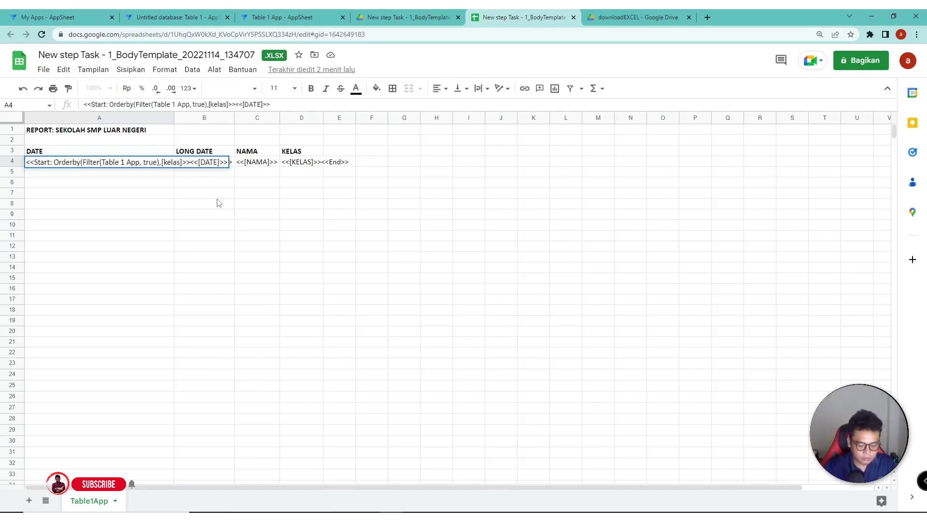
pyautogui.write(')')
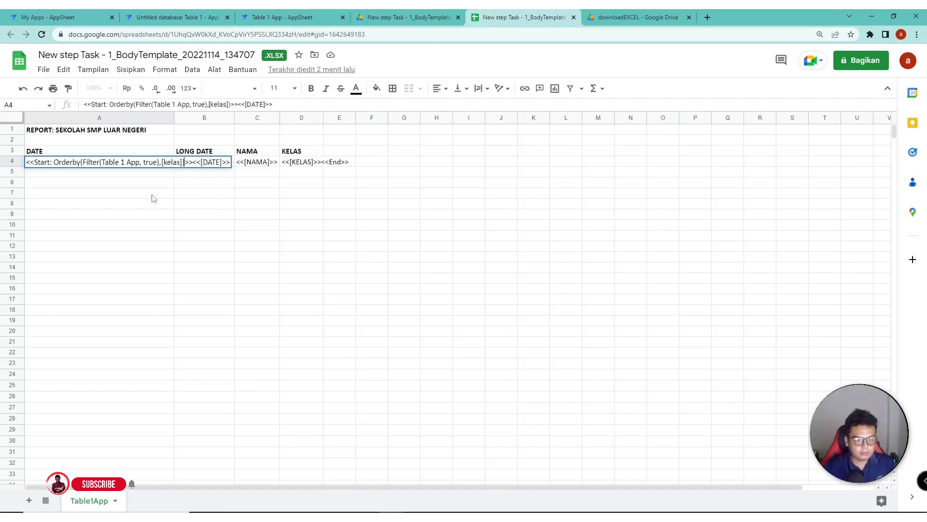
pyautogui.click(149, 195)
pyautogui.click(218, 196)
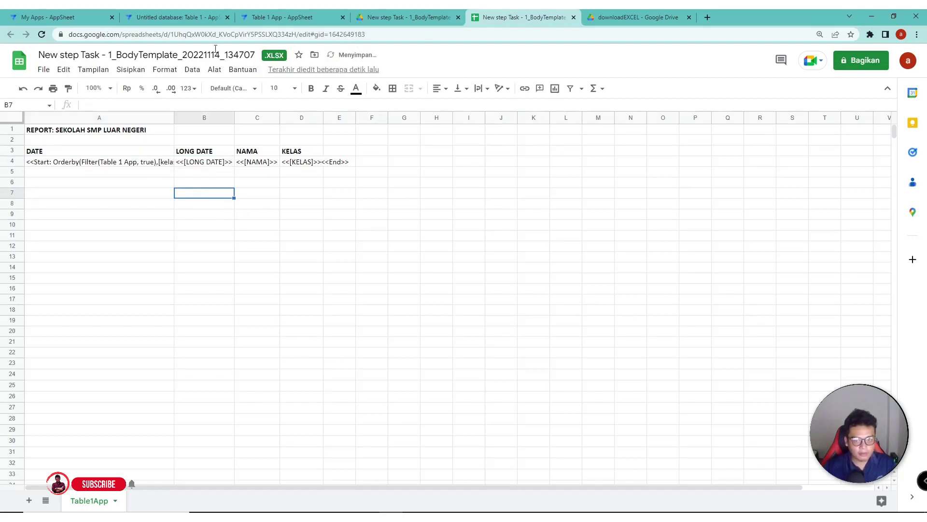
# Step: Reload the template and its Drive preview to confirm the Orderby expression in A4
pyautogui.click(41, 35)
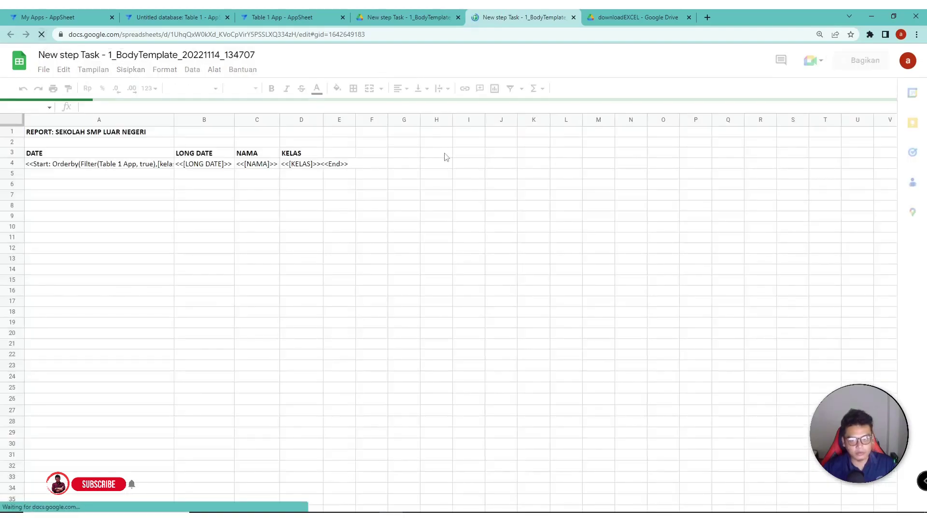
pyautogui.click(432, 13)
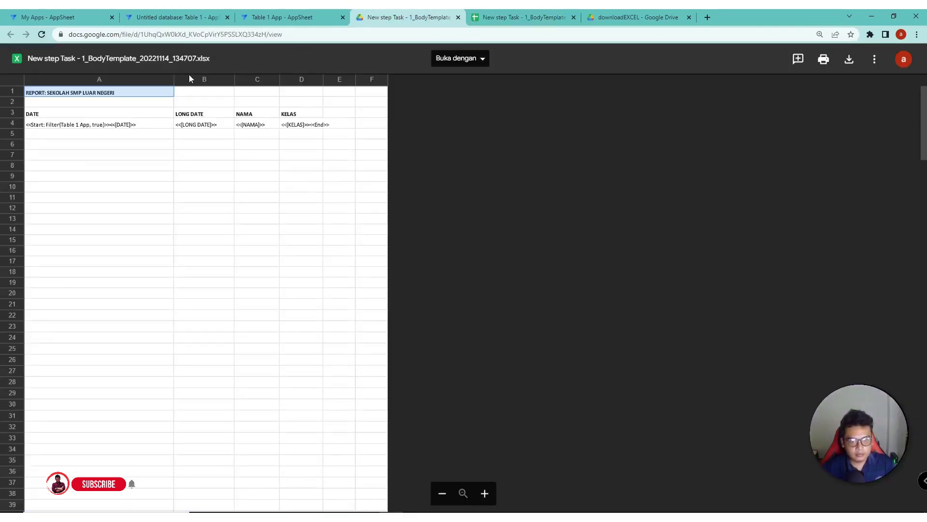
pyautogui.click(42, 34)
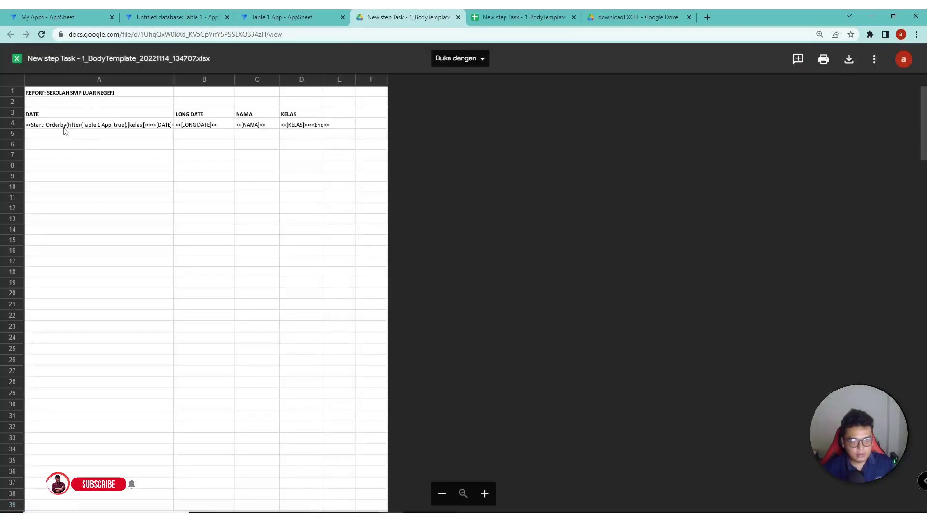
pyautogui.click(63, 127)
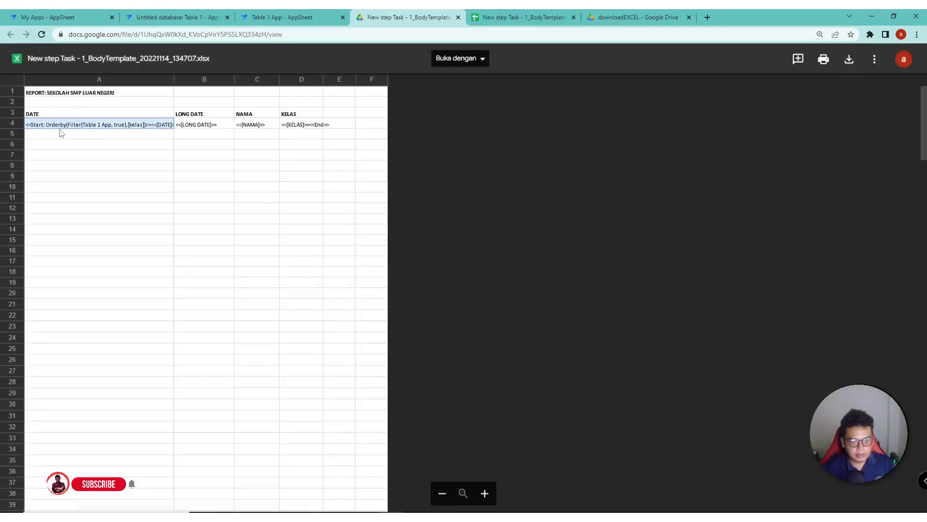
pyautogui.click(285, 17)
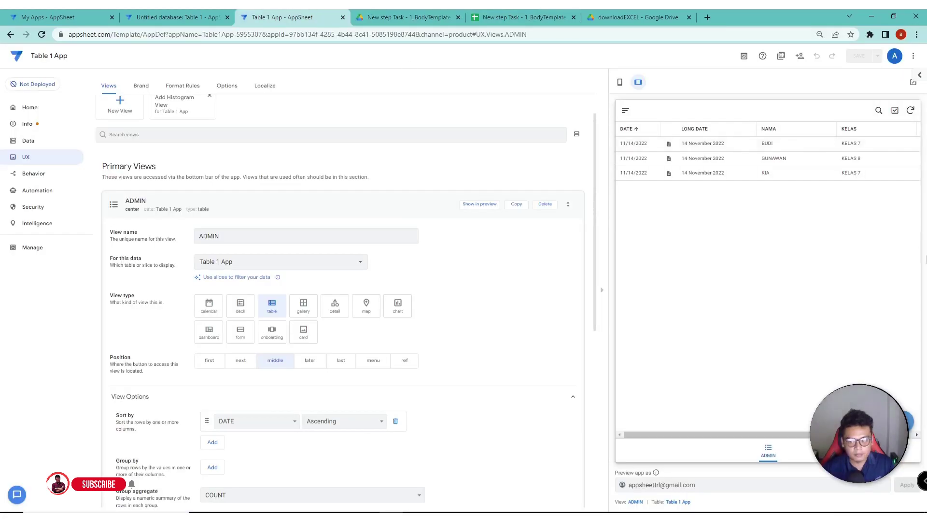
# Step: Start a new record and enter the student's name in NAMA
pyautogui.click(911, 111)
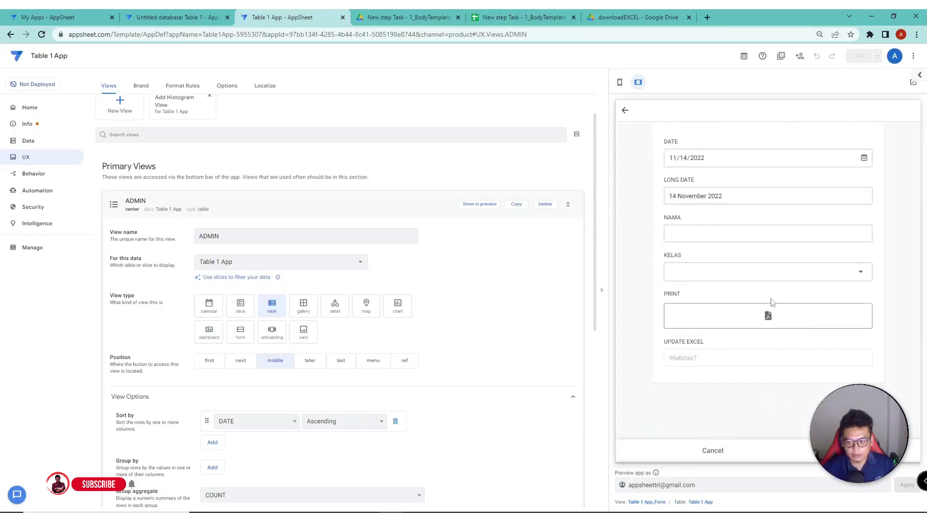
pyautogui.click(742, 226)
pyautogui.write('ziar')
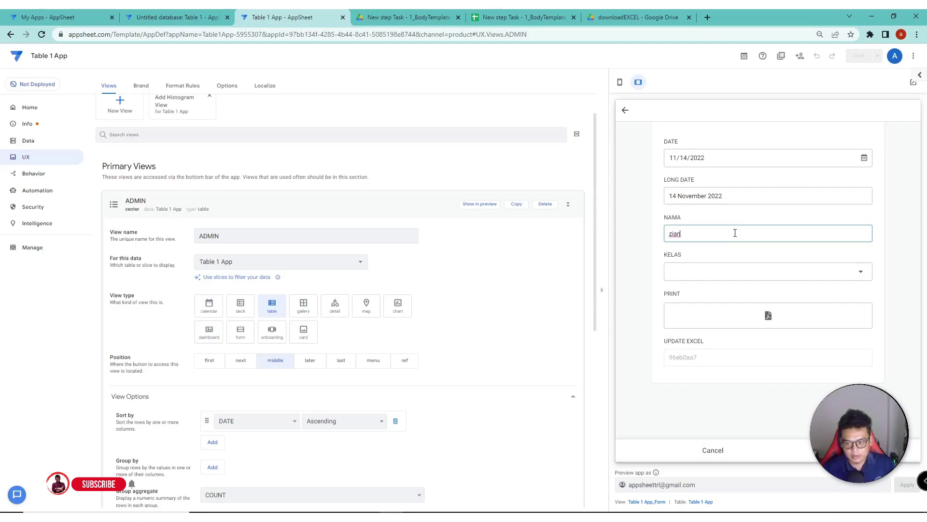
pyautogui.moveTo(736, 233); pyautogui.dragTo(488, 243)
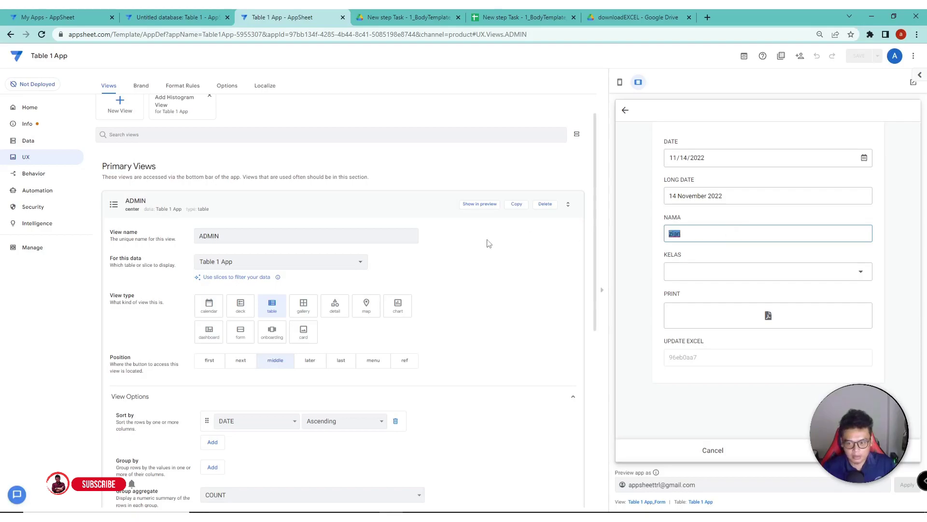
pyautogui.press('capslock')
pyautogui.write('Z')
pyautogui.press('capslock')
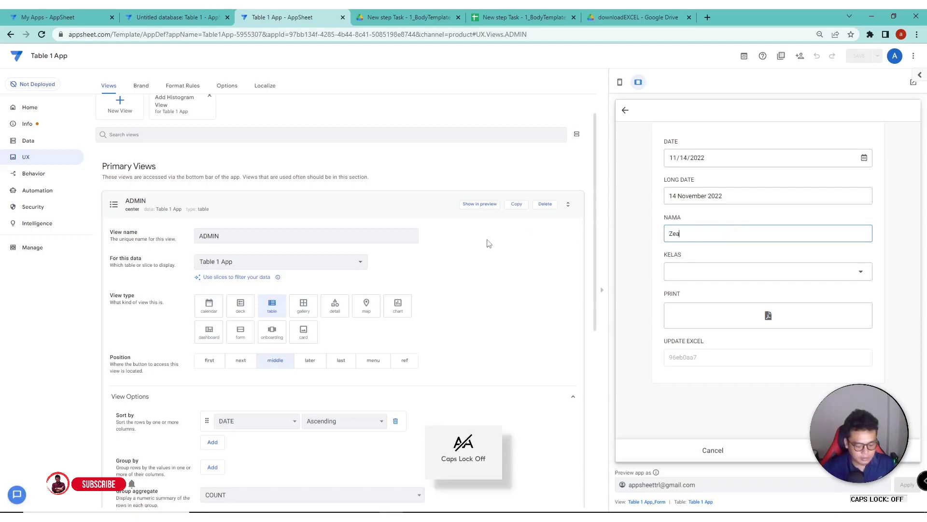
pyautogui.write('n')
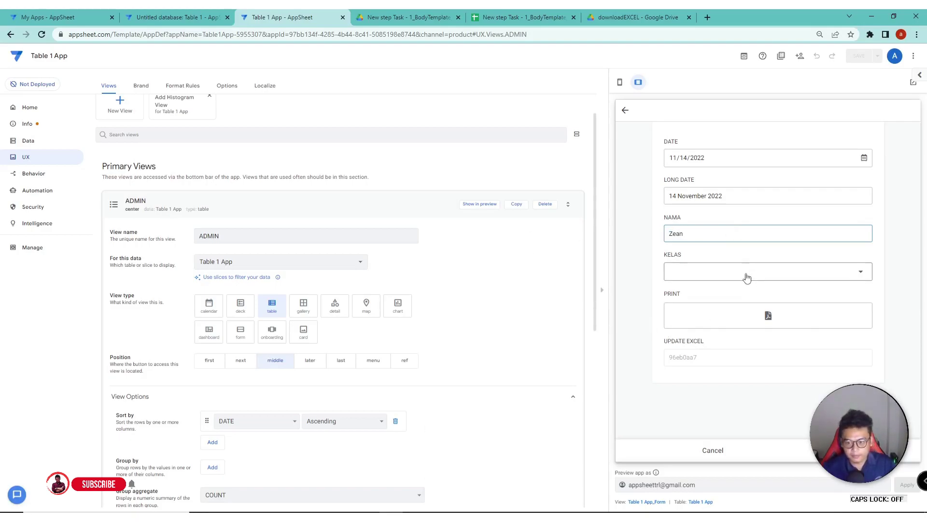
# Step: Choose KELAS 7, save the record, and download the Excel report
pyautogui.click(747, 278)
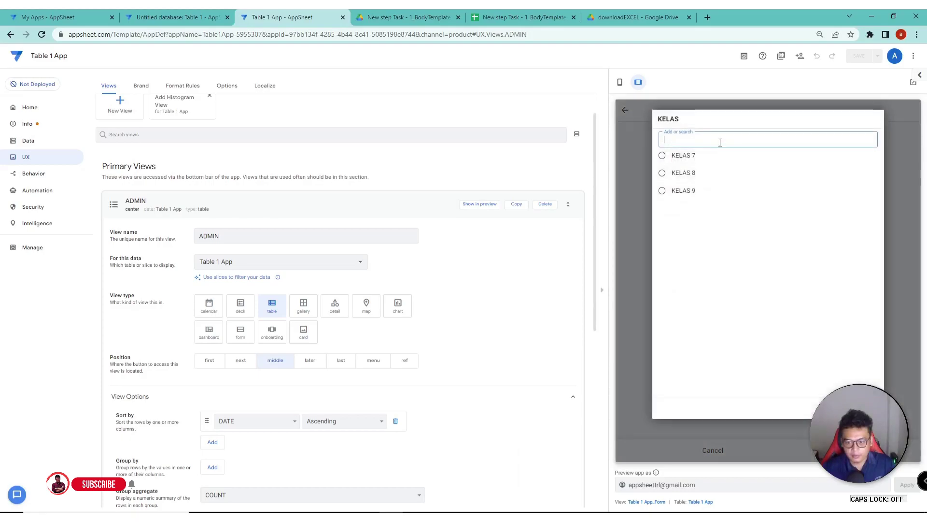
pyautogui.click(694, 156)
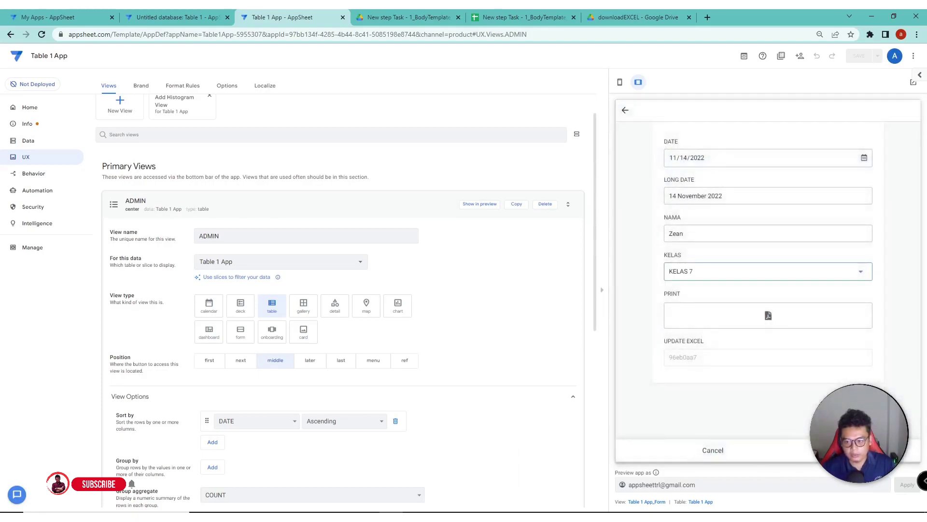
pyautogui.click(821, 449)
pyautogui.click(911, 113)
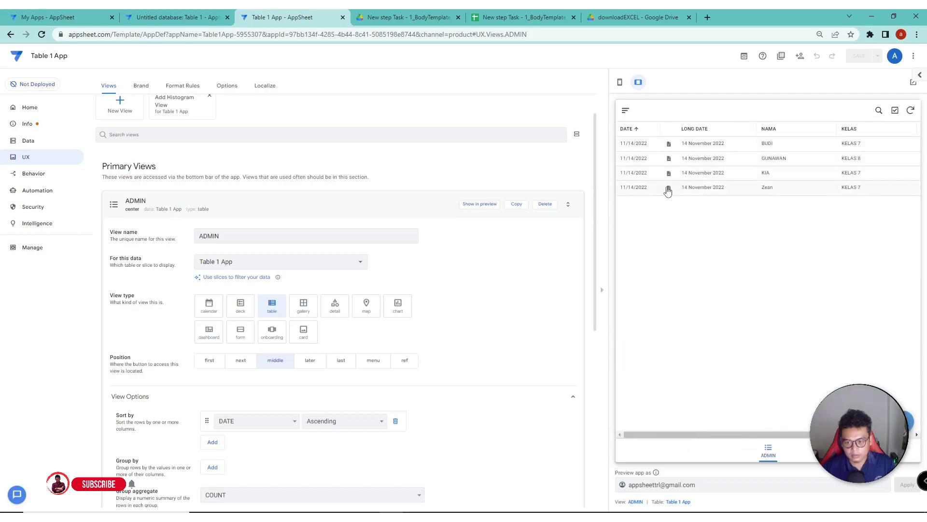
pyautogui.click(668, 188)
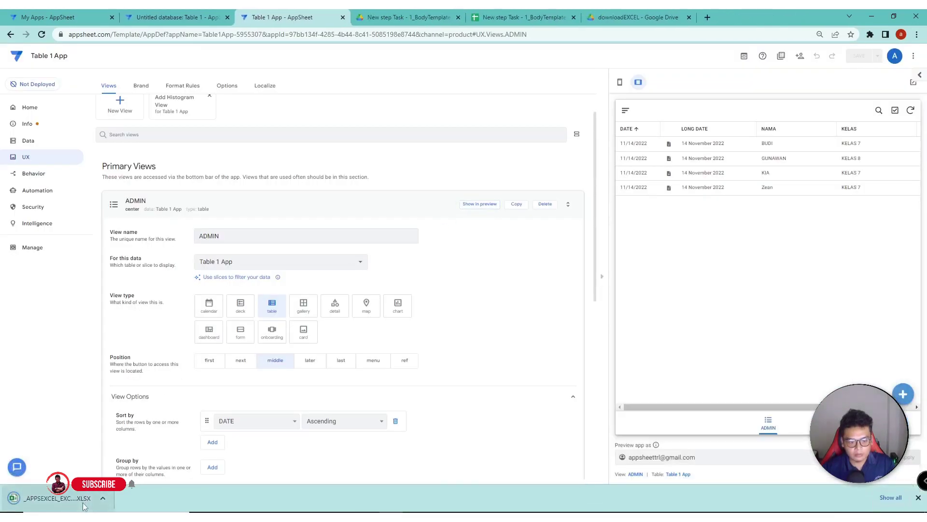
# Step: Open the new export, check the KELAS values in D4:D7, and widen column B for full dates
pyautogui.click(83, 505)
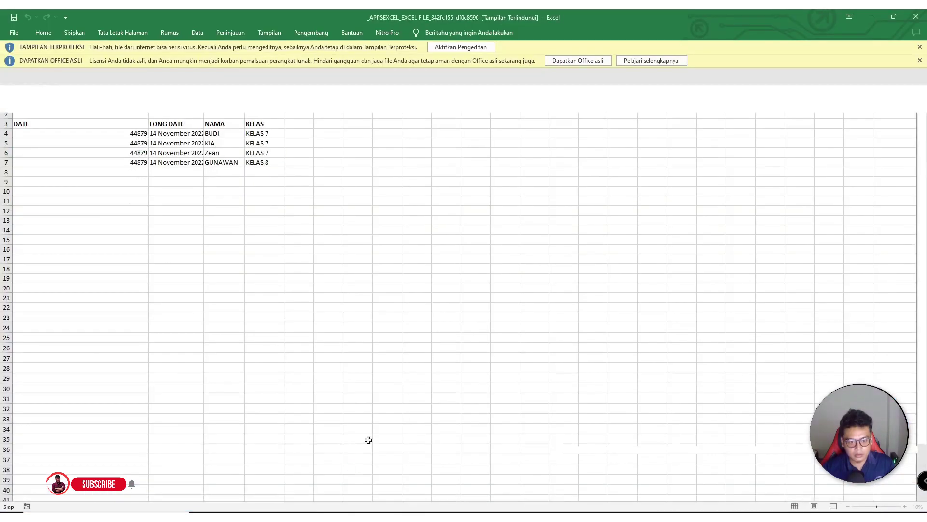
pyautogui.click(277, 180)
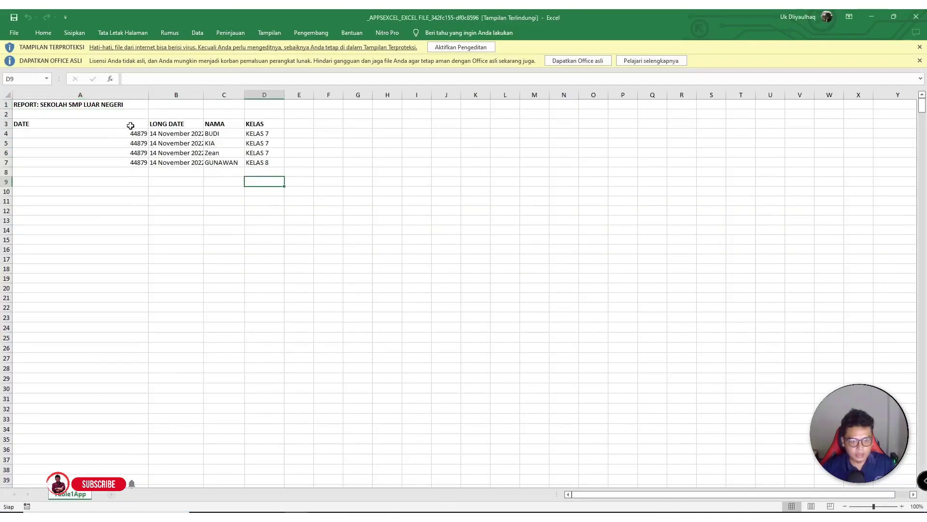
pyautogui.moveTo(130, 125); pyautogui.dragTo(304, 193)
pyautogui.click(279, 135)
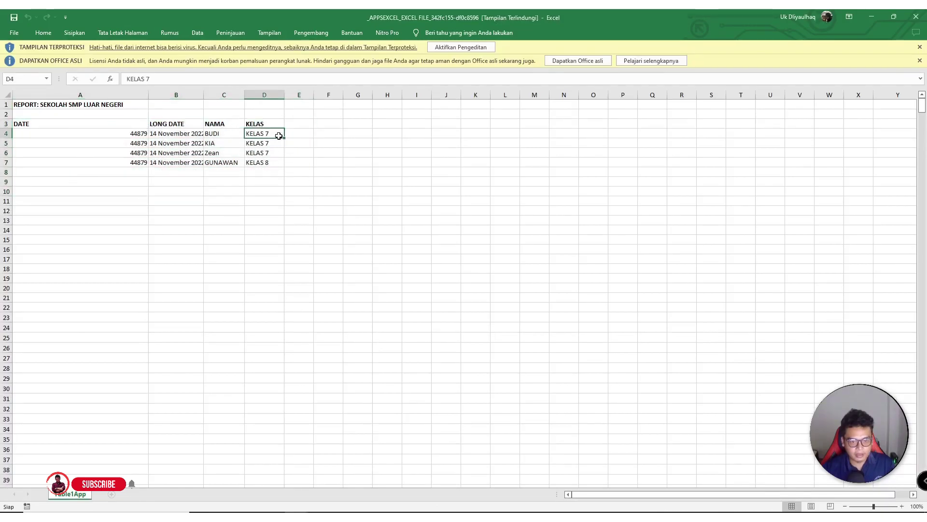
pyautogui.click(278, 145)
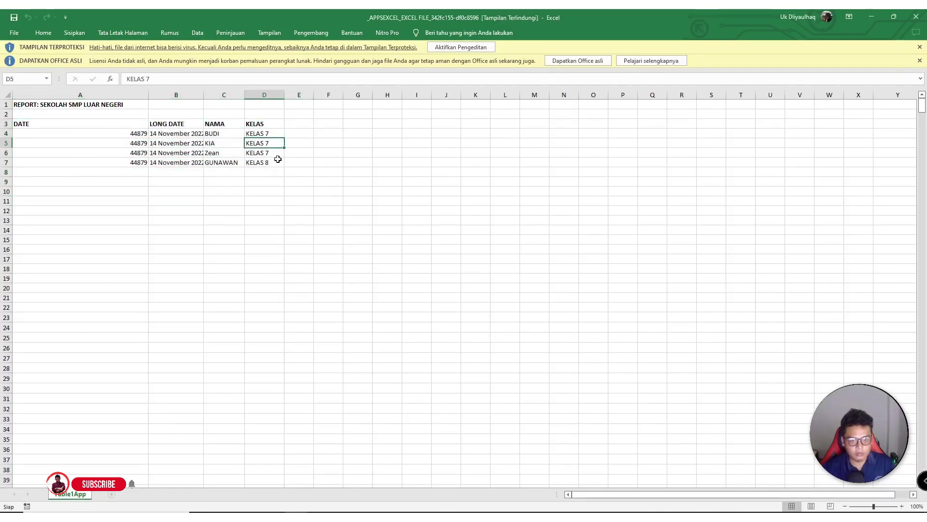
pyautogui.click(279, 166)
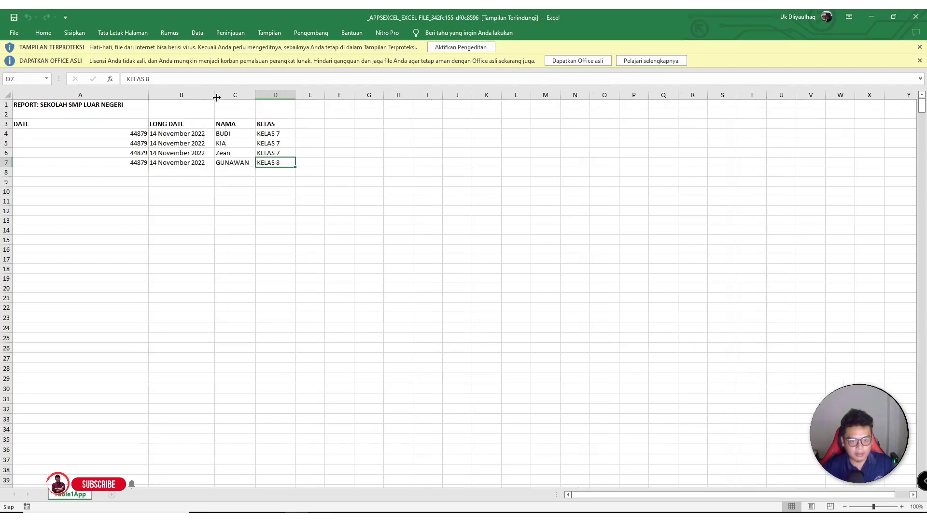
pyautogui.moveTo(207, 99); pyautogui.dragTo(215, 97)
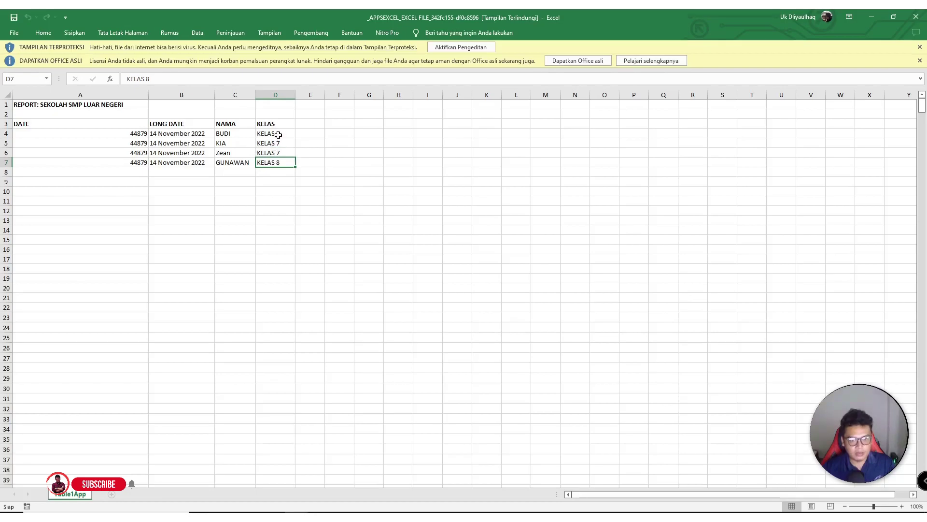
pyautogui.moveTo(279, 135); pyautogui.dragTo(276, 162)
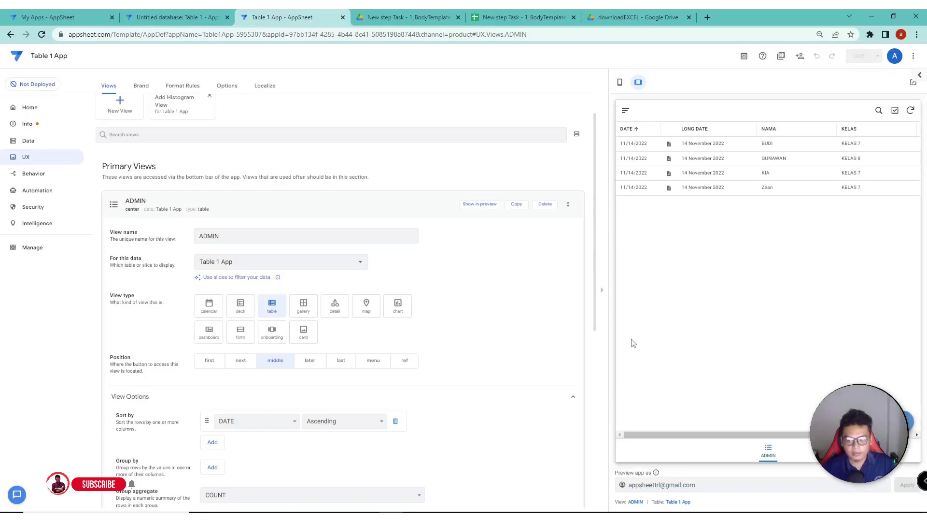
# Step: Duplicate the Open File (PRINT) action and make the copy a primary floating button
pyautogui.click(54, 174)
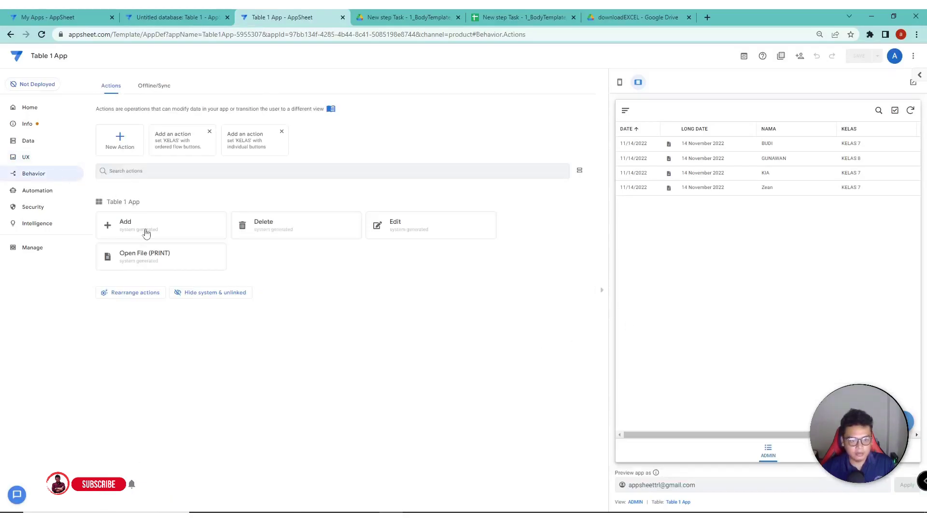
pyautogui.click(155, 258)
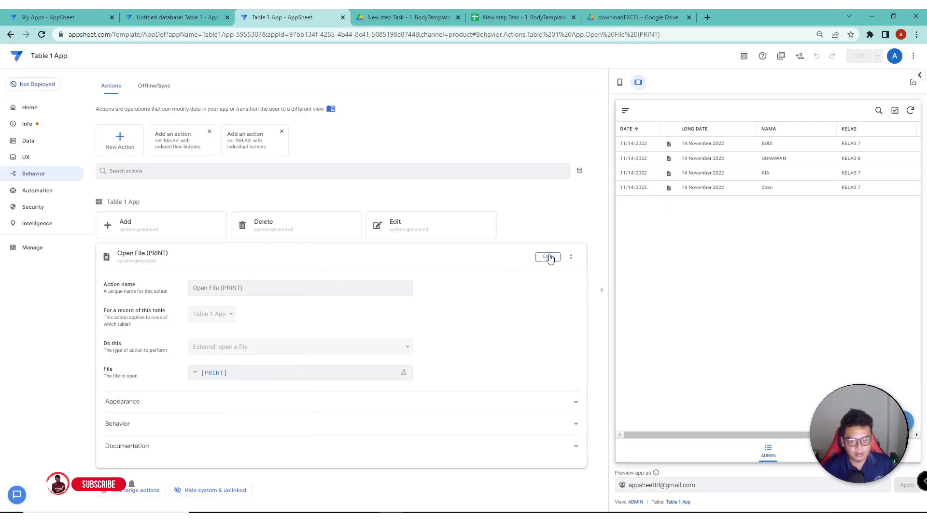
pyautogui.click(550, 257)
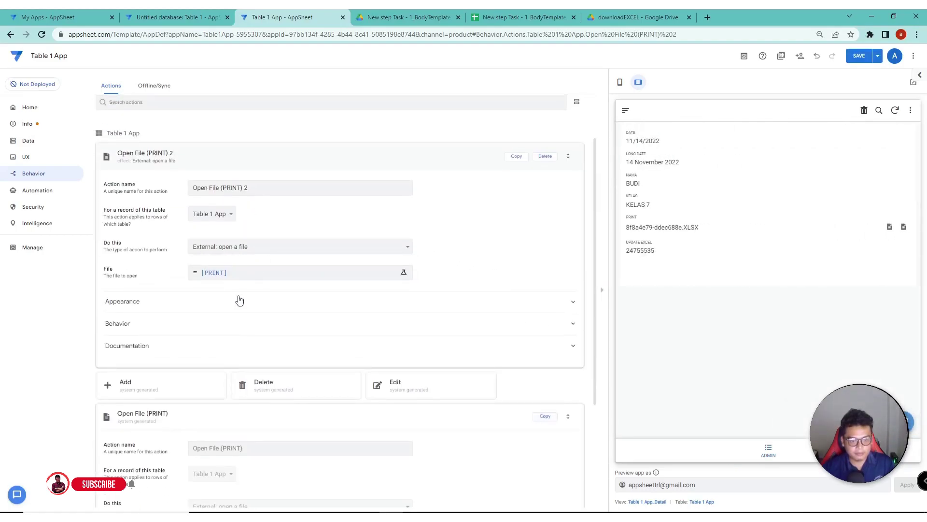
pyautogui.click(241, 301)
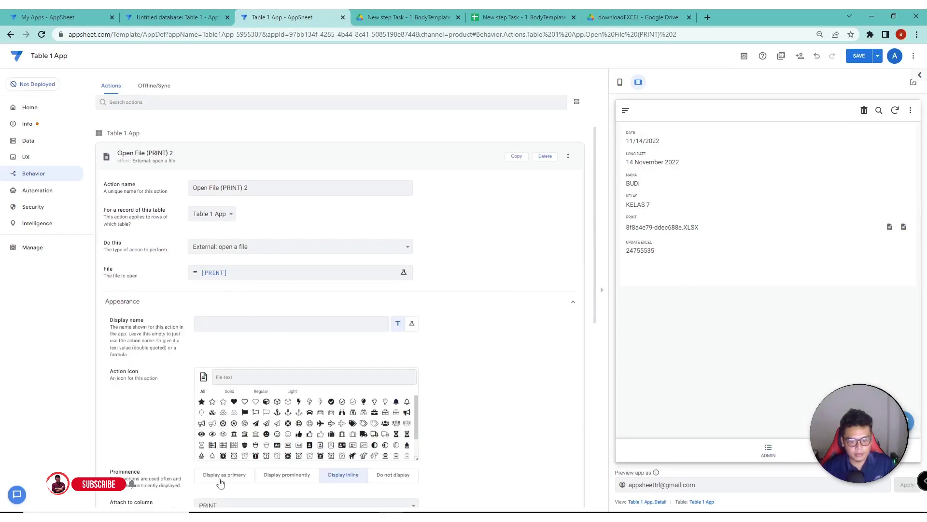
pyautogui.click(246, 478)
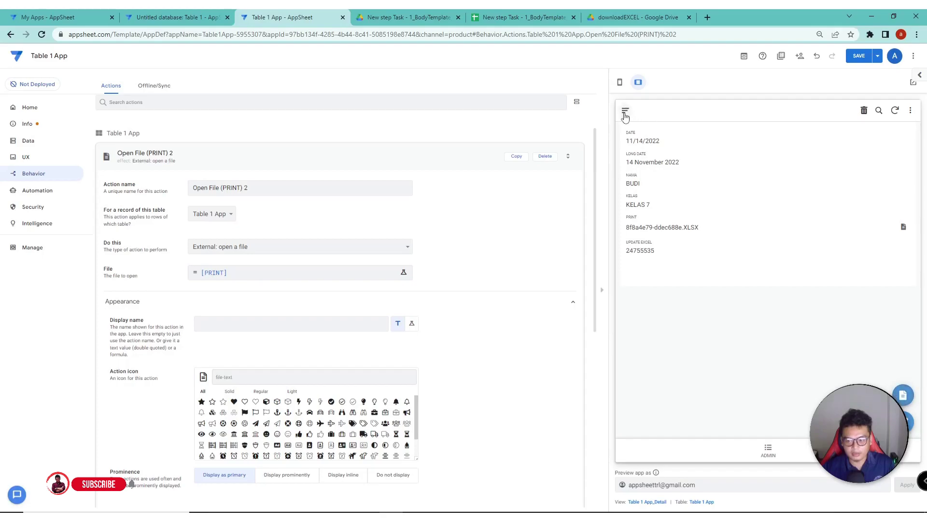
pyautogui.click(767, 450)
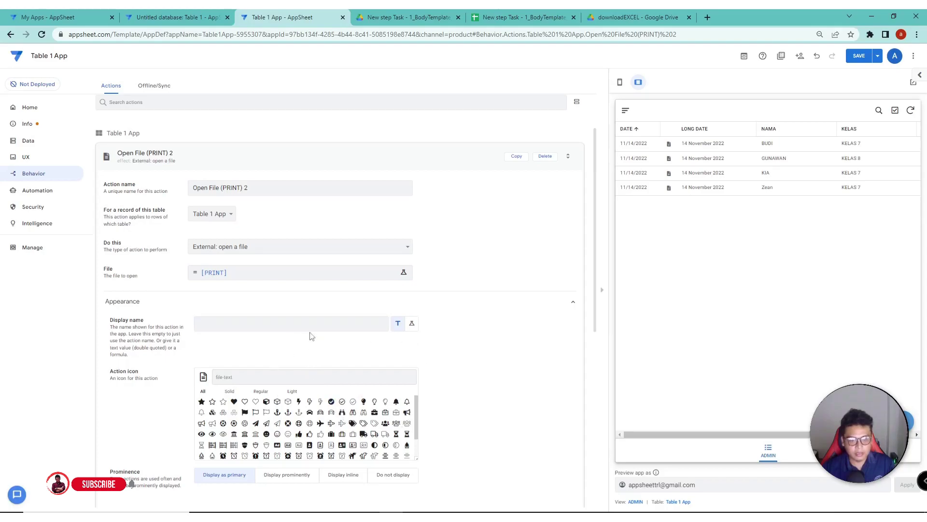
# Step: Name the new action DOWNLOAD EXCEL, display it prominently, and check it in the preview
pyautogui.click(257, 189)
pyautogui.moveTo(257, 189); pyautogui.dragTo(177, 192)
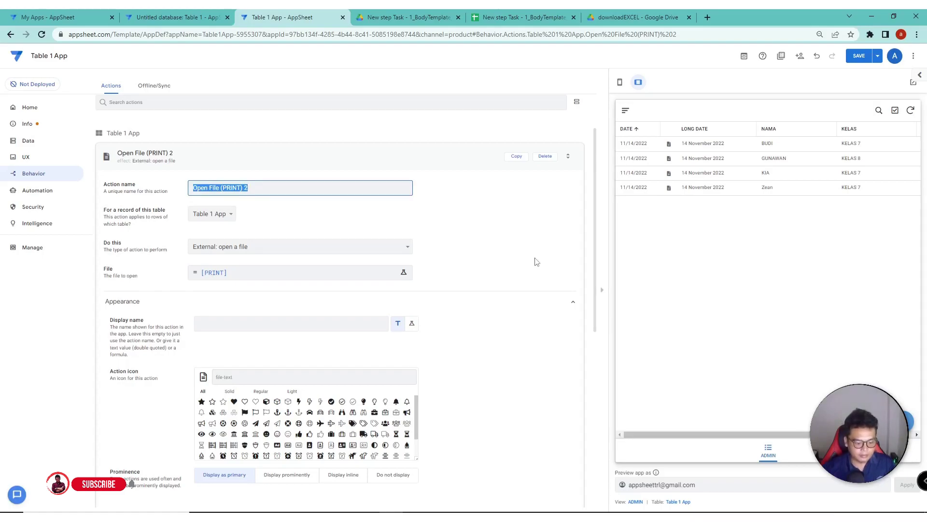
pyautogui.write('download')
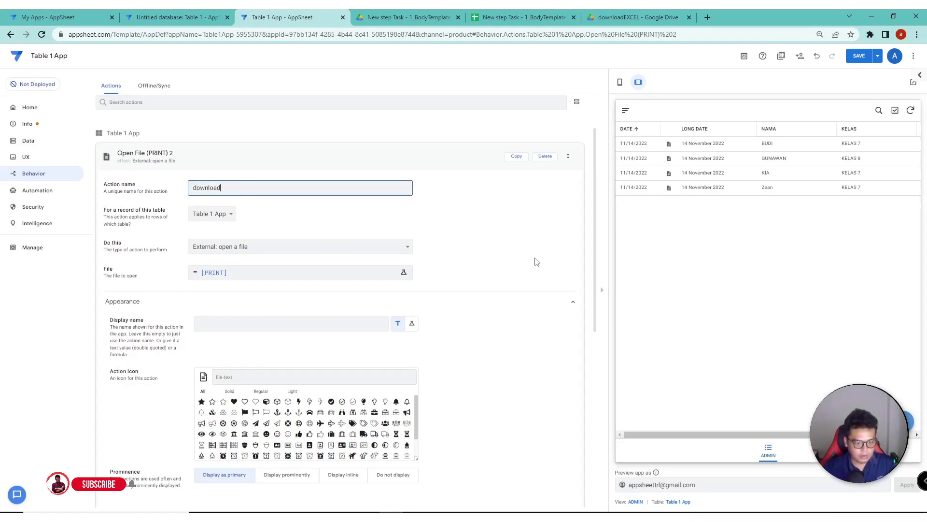
pyautogui.press('capslock')
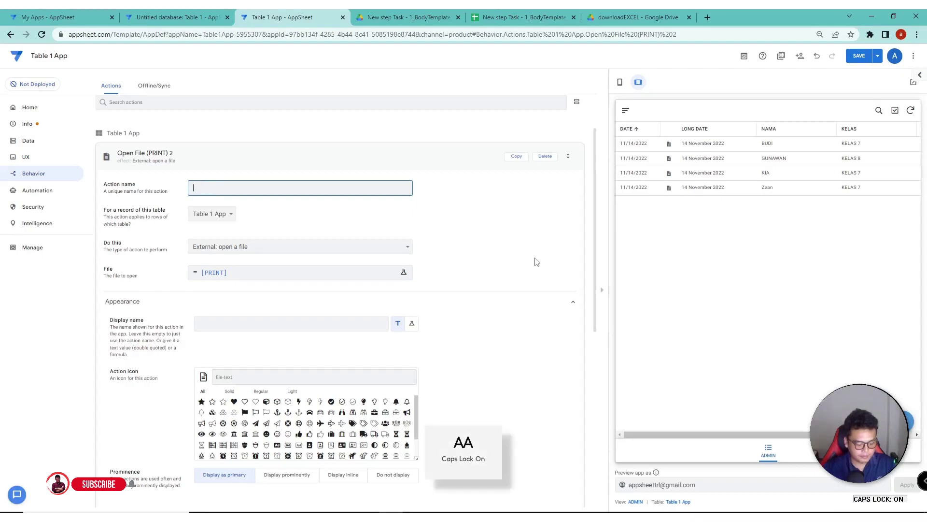
pyautogui.write('DOWNLOAD EX')
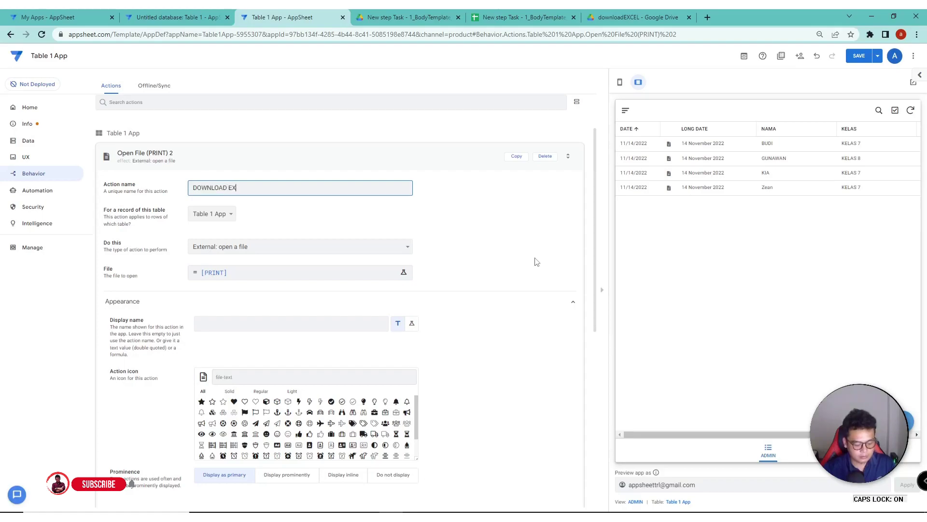
pyautogui.press('capslock')
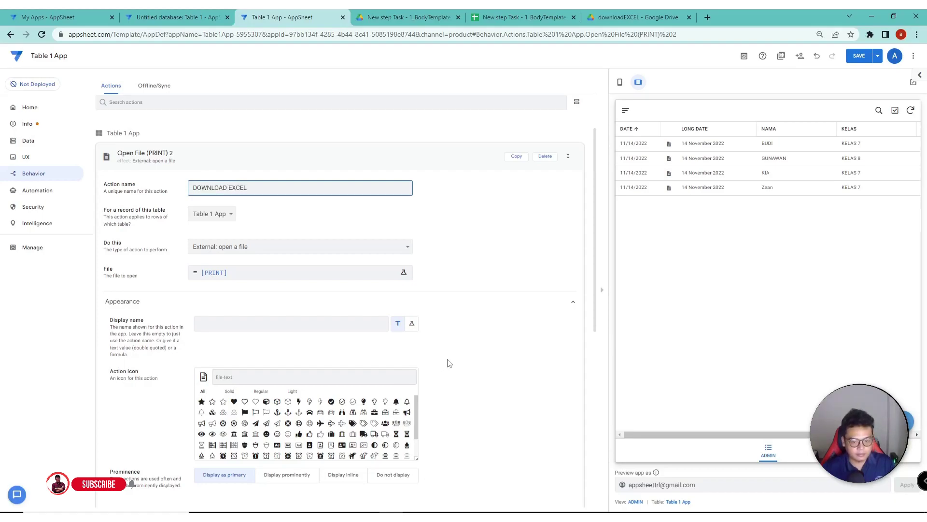
pyautogui.click(300, 474)
pyautogui.scroll(-1, 295, 483)
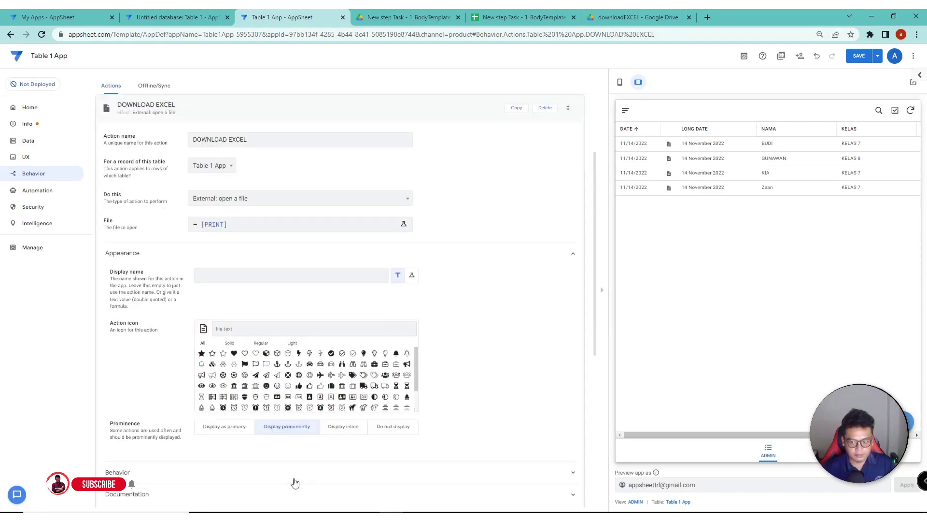
pyautogui.click(828, 188)
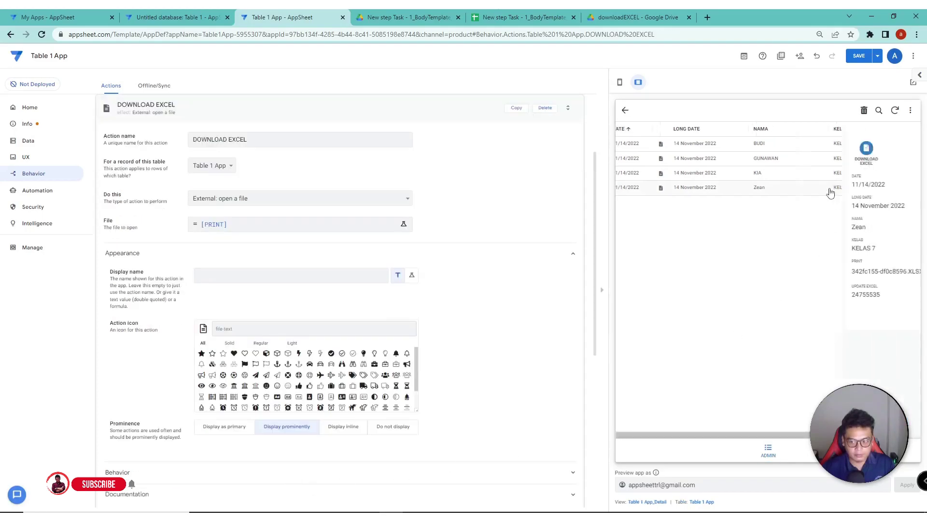
pyautogui.click(625, 110)
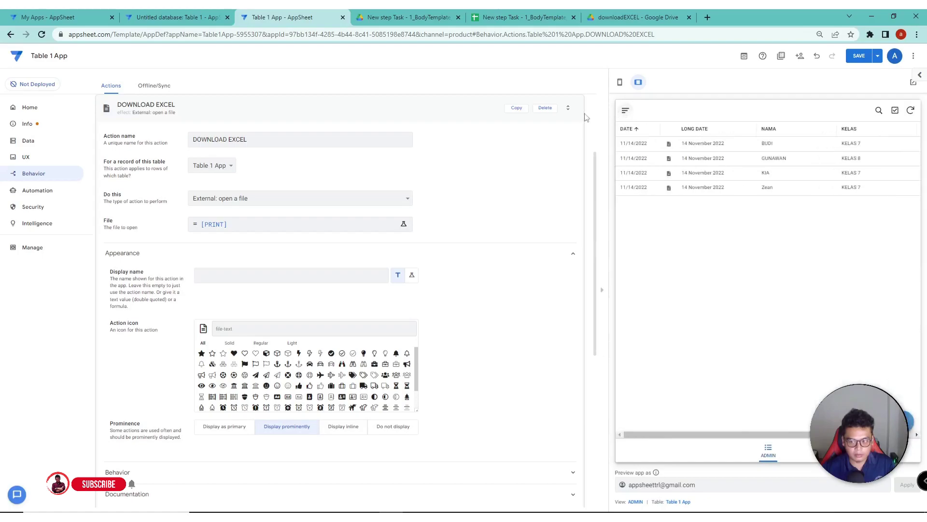
pyautogui.scroll(2, 369, 273)
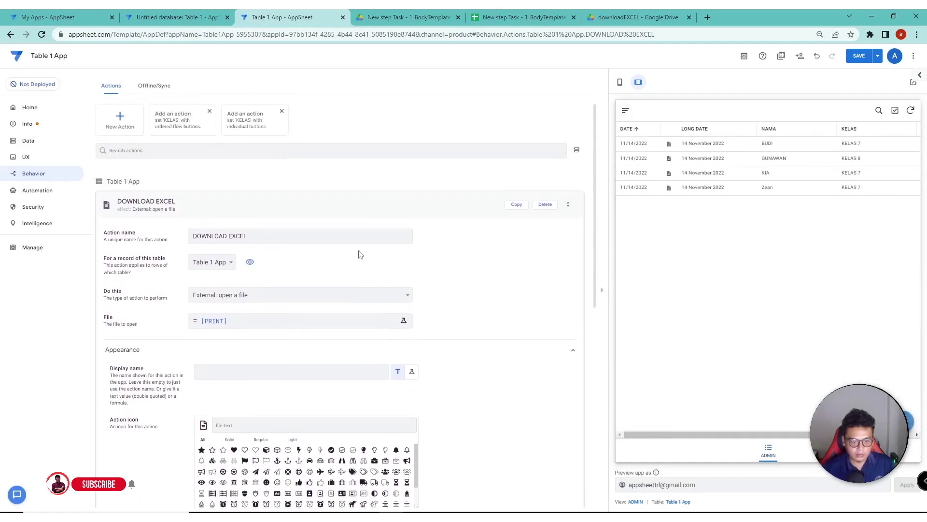
# Step: Set the original Open File (PRINT) action's prominence to Do not display and save the app
pyautogui.click(399, 203)
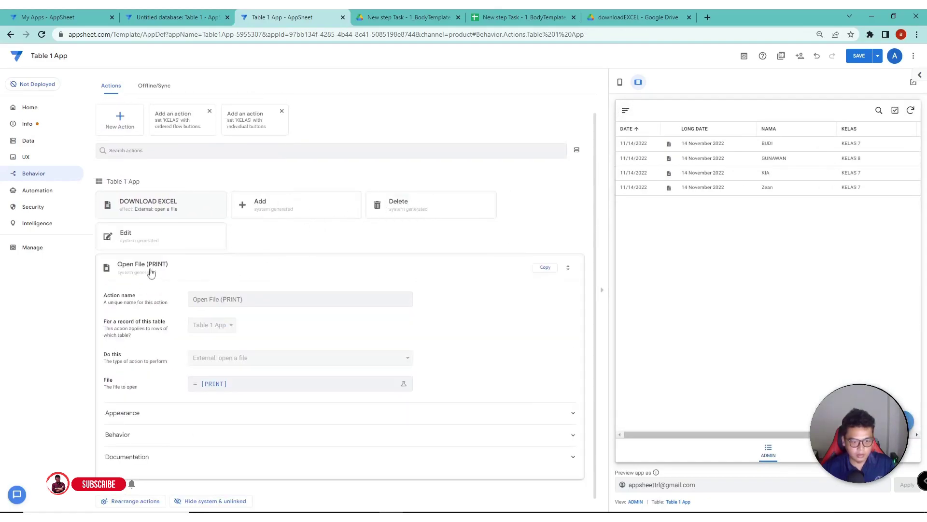
pyautogui.click(214, 418)
pyautogui.scroll(-3, 322, 463)
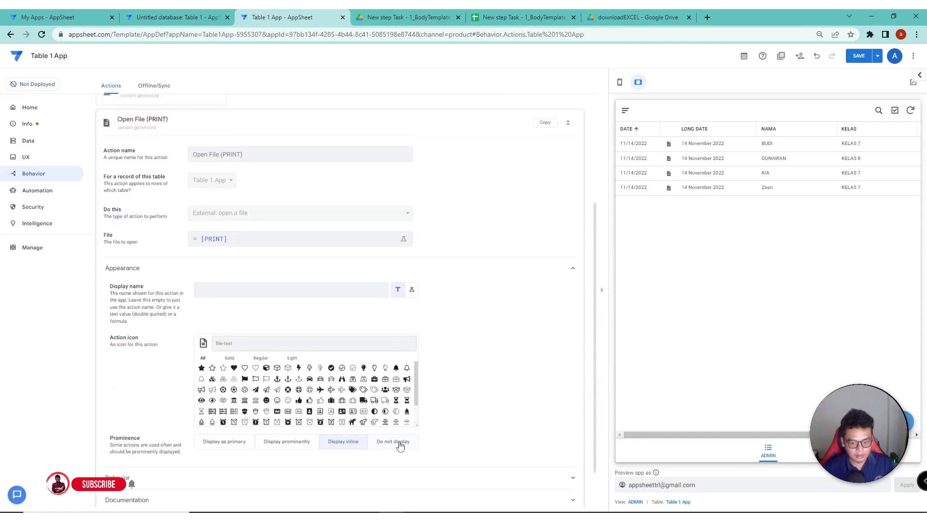
pyautogui.click(400, 445)
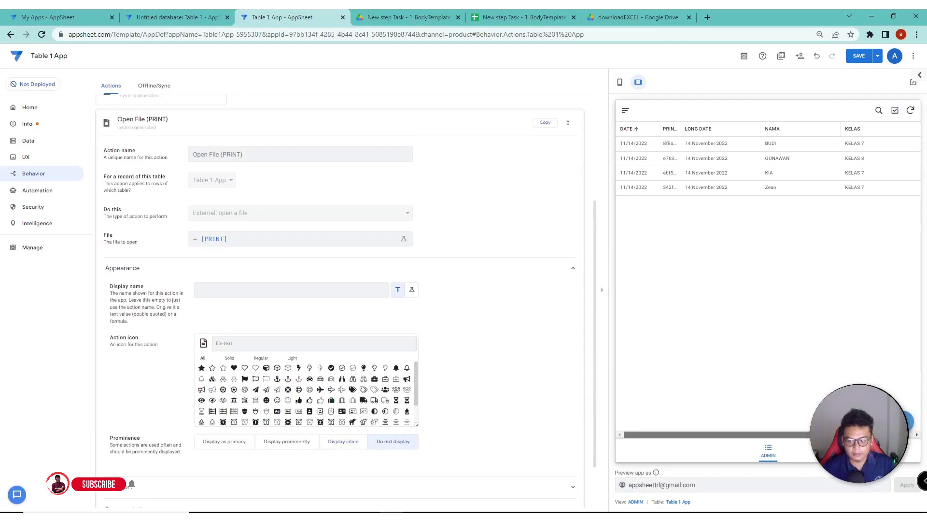
pyautogui.click(862, 57)
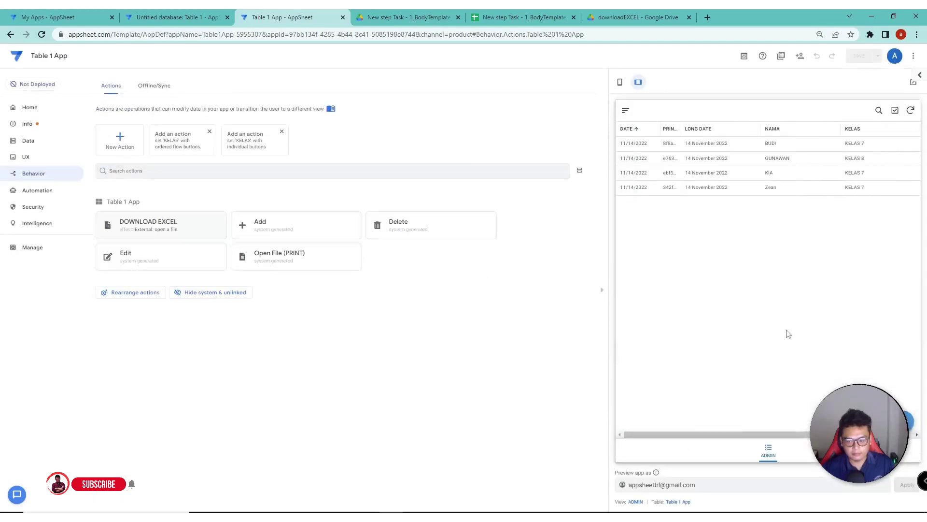
# Step: Run DOWNLOAD EXCEL on the Zean record, open the downloaded XLSX, then return to the ADMIN list
pyautogui.click(748, 191)
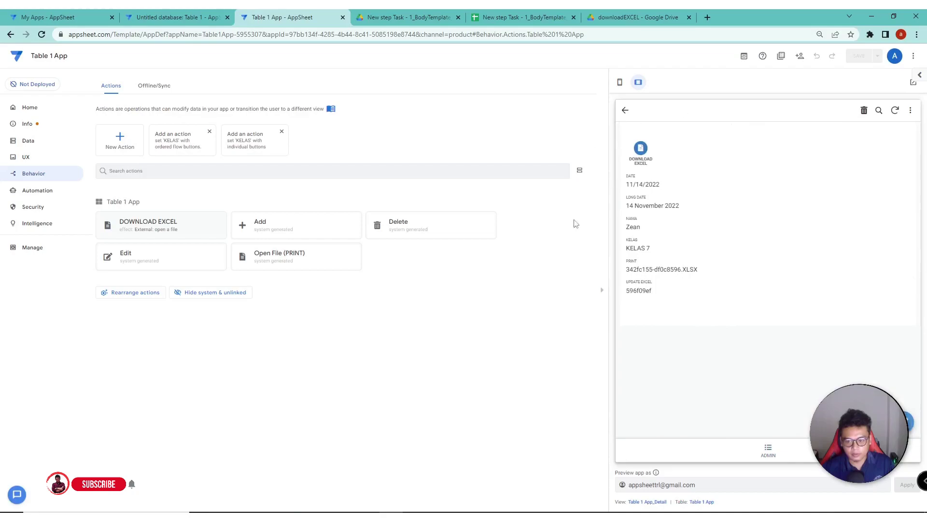
pyautogui.click(640, 149)
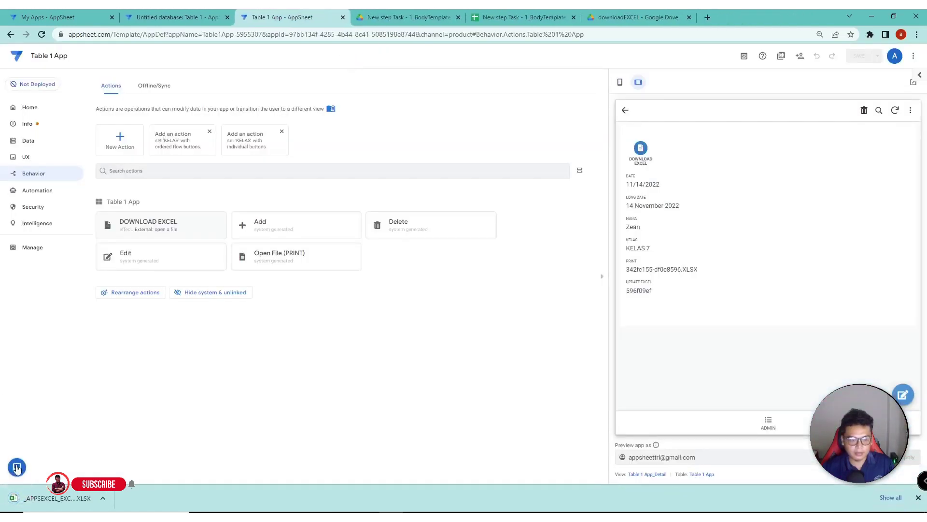
pyautogui.click(66, 504)
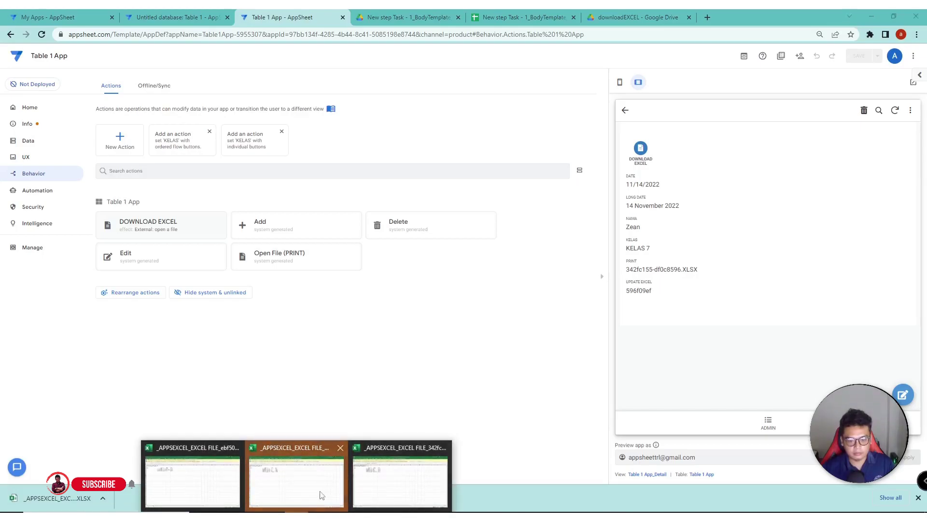
pyautogui.click(322, 493)
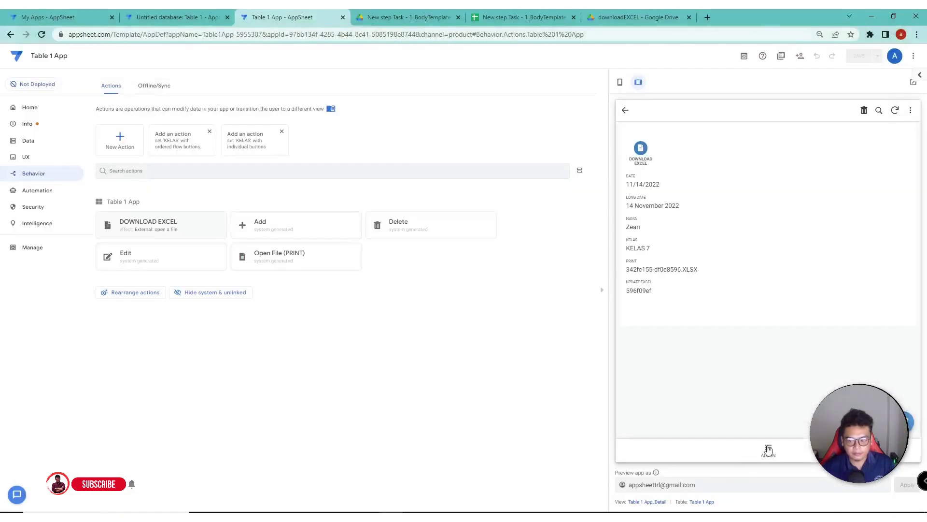
pyautogui.click(768, 449)
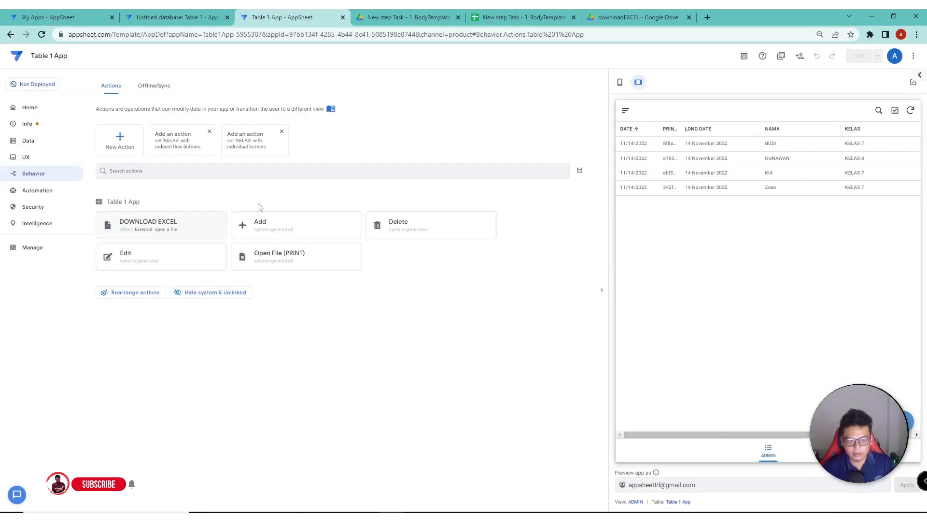
# Step: Create a new blank slice named USER
pyautogui.click(31, 144)
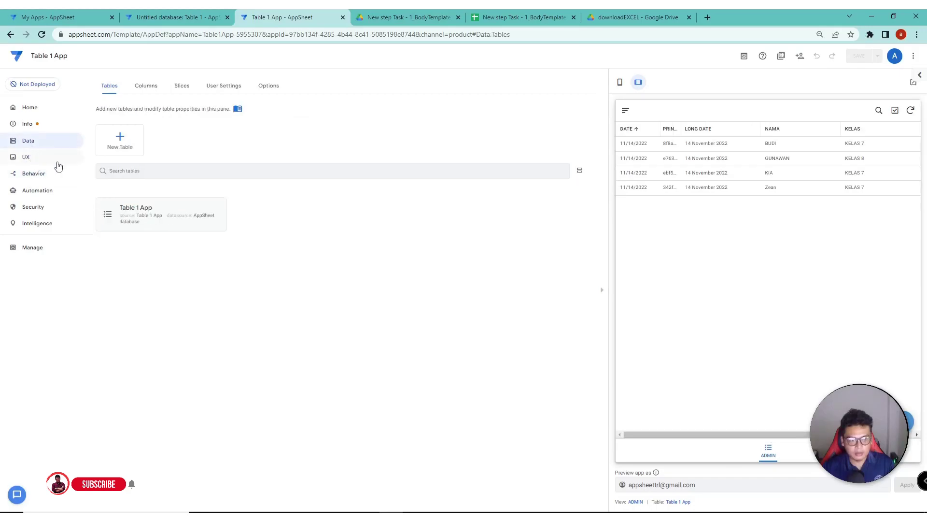
pyautogui.click(182, 86)
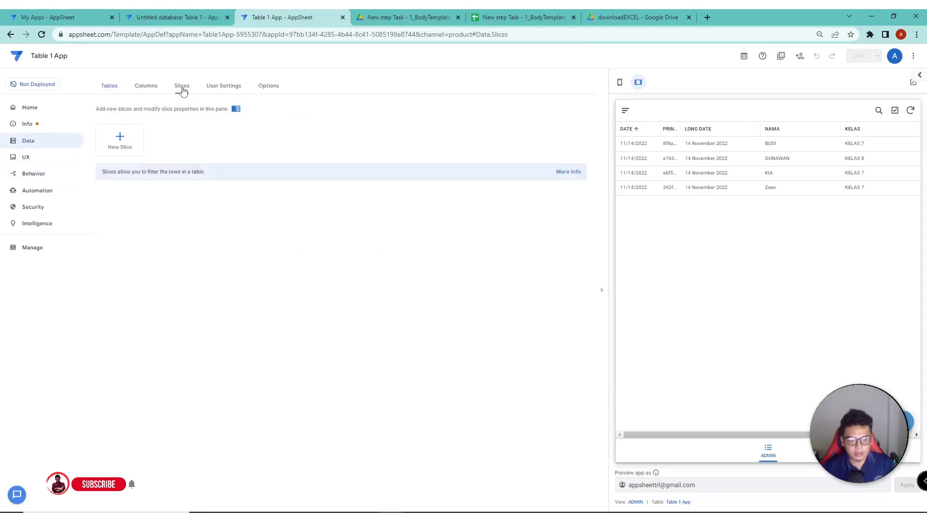
pyautogui.click(120, 140)
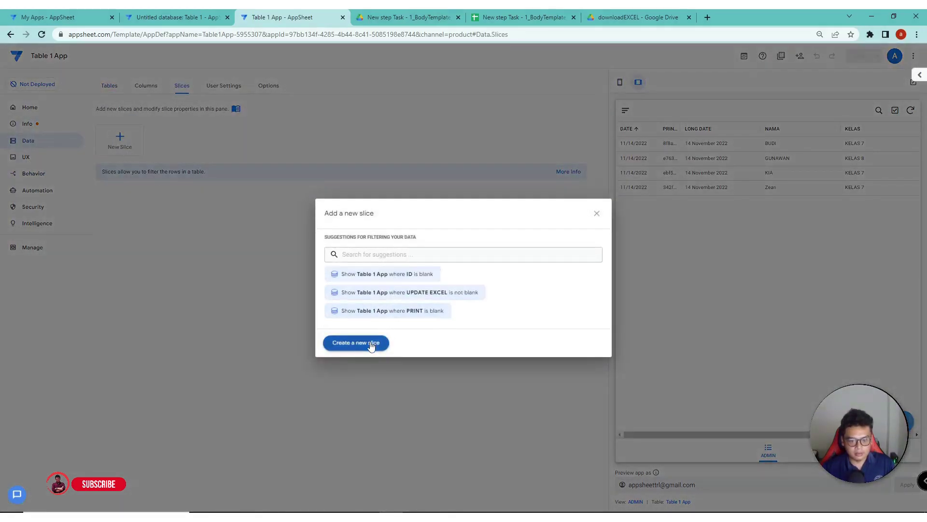
pyautogui.click(356, 342)
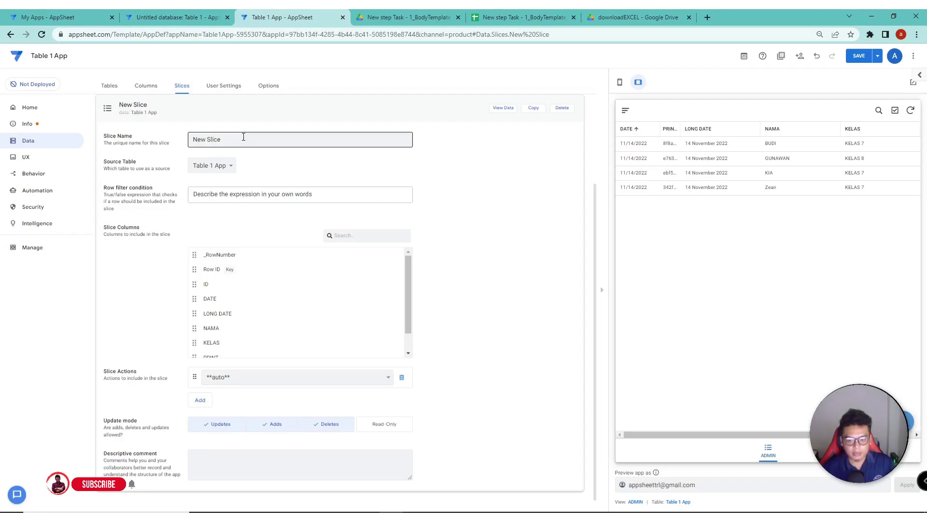
pyautogui.tripleClick(243, 139)
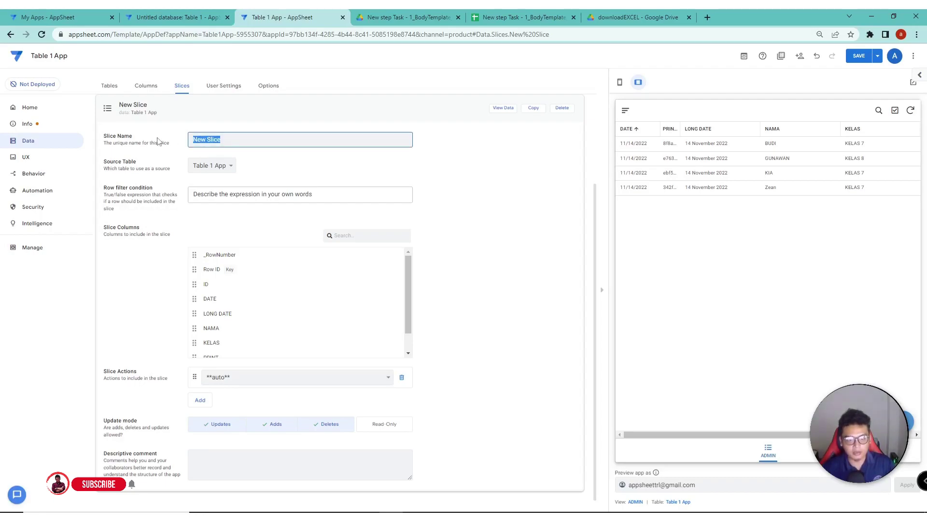
pyautogui.write('USER')
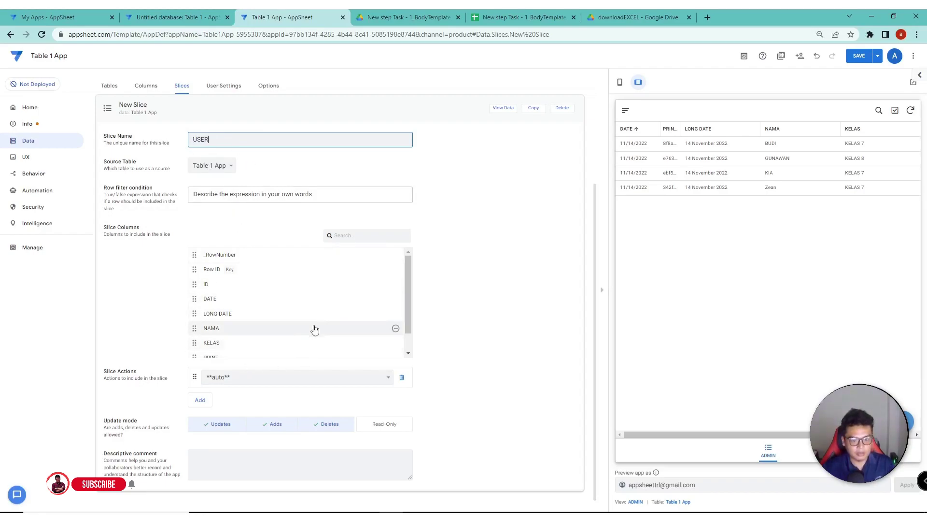
# Step: Limit the USER slice to the Add action, drop the UPDATE EXCEL and PRINT columns, and save
pyautogui.scroll(-1, 312, 327)
pyautogui.click(388, 379)
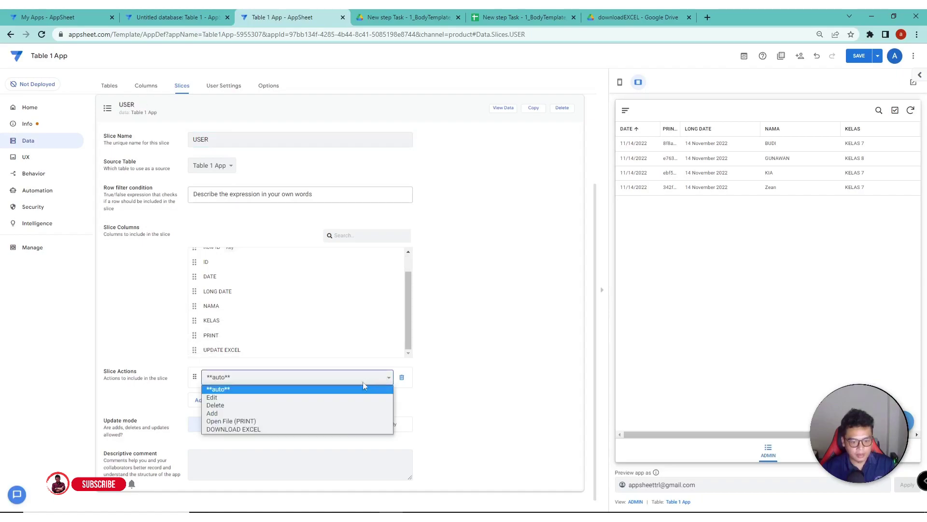
pyautogui.click(301, 414)
pyautogui.moveTo(293, 350)
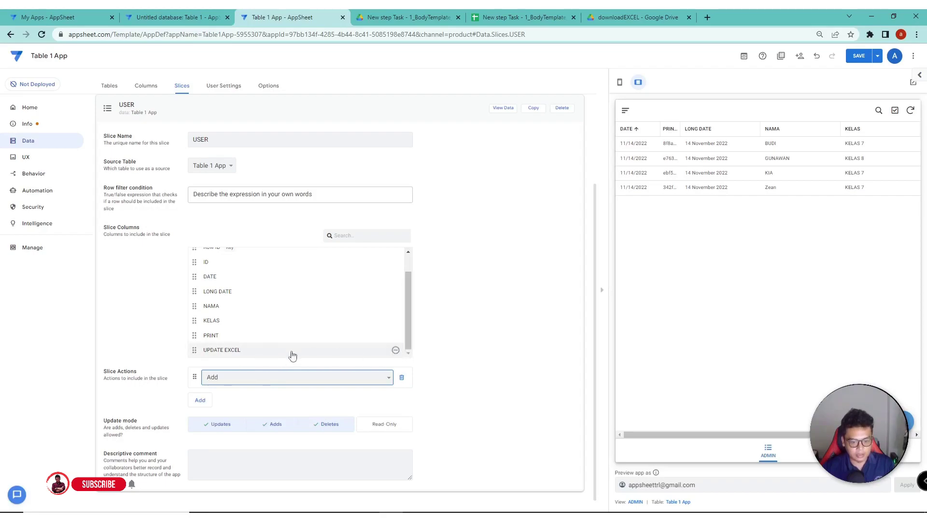
pyautogui.click(396, 350)
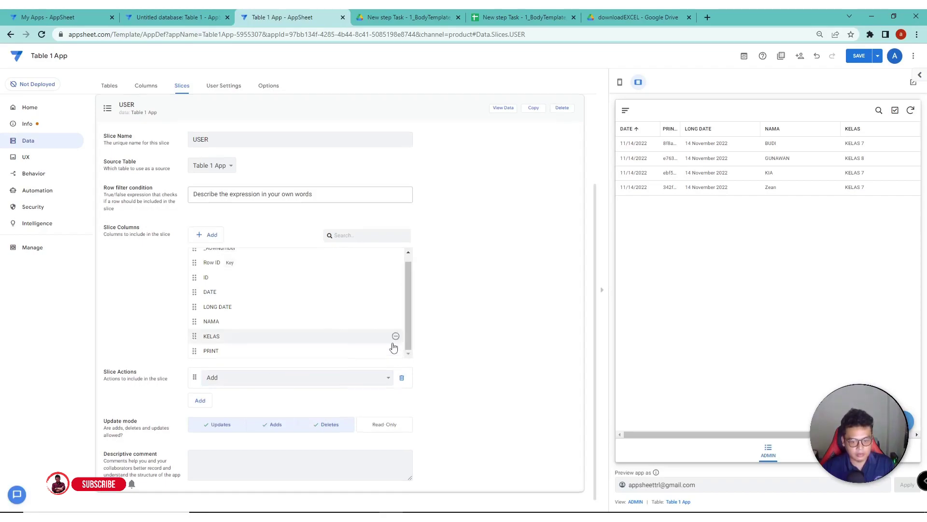
pyautogui.scroll(-1, 394, 355)
pyautogui.click(396, 343)
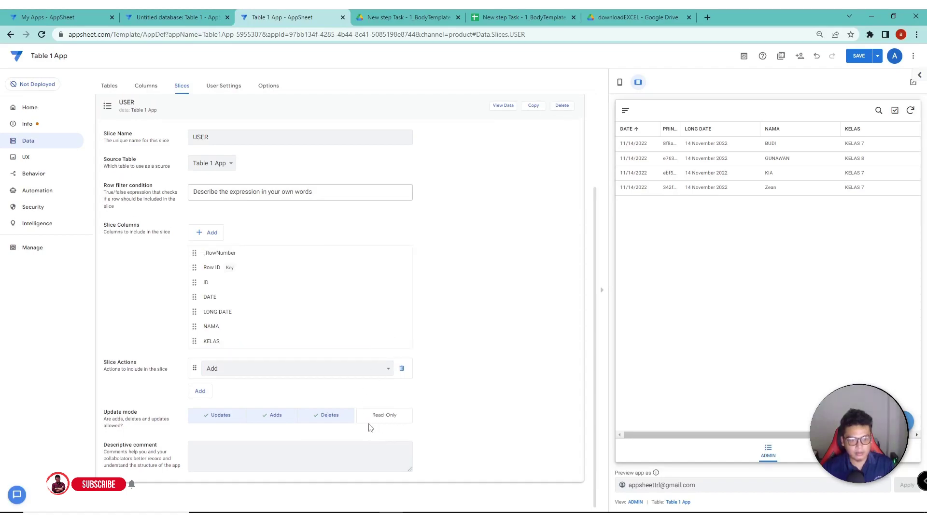
pyautogui.click(855, 60)
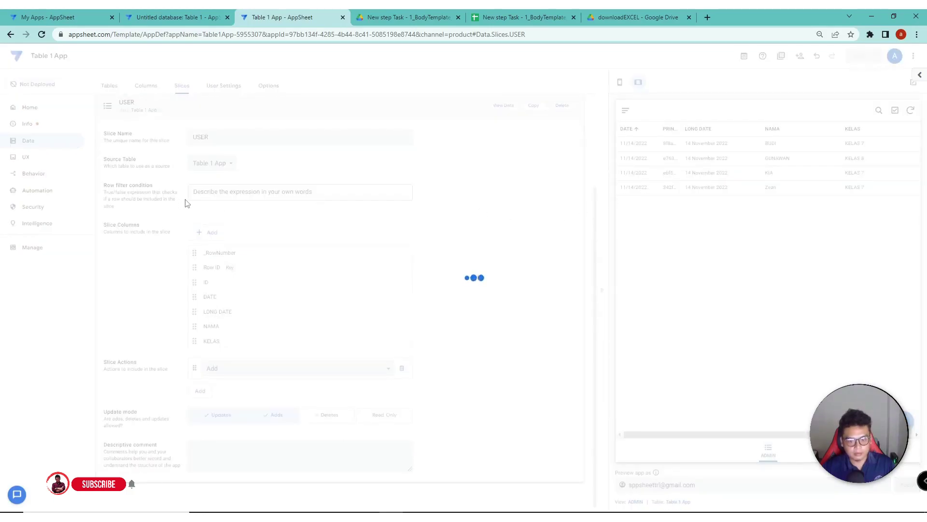
# Step: Add a table view named USER for the USER data and save the app
pyautogui.click(35, 164)
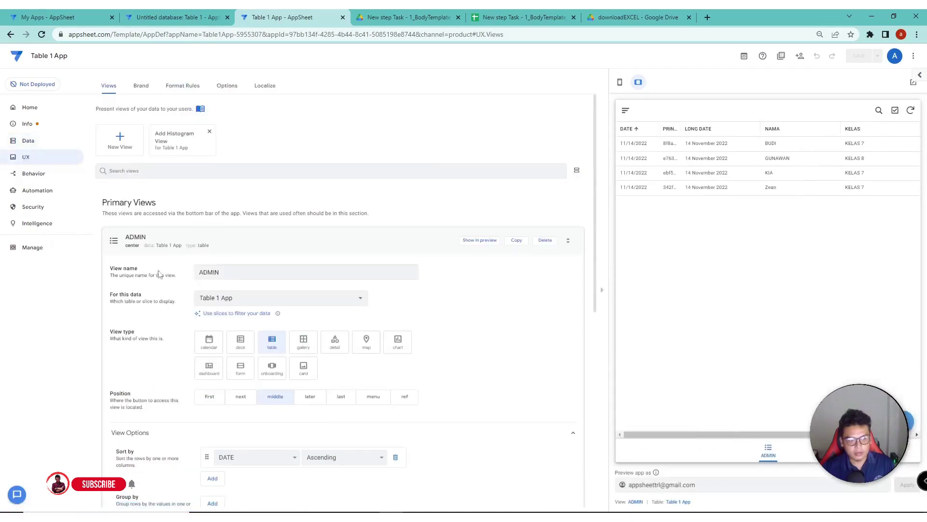
pyautogui.click(124, 147)
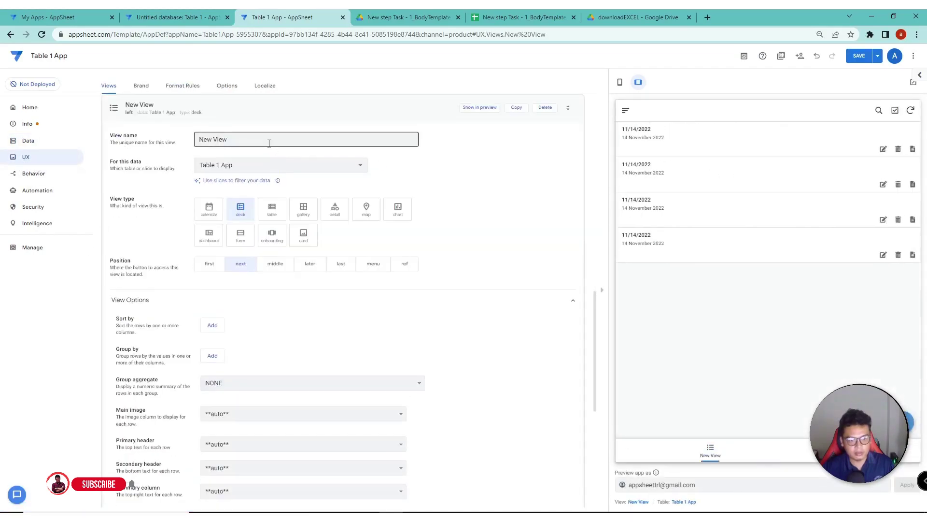
pyautogui.click(268, 165)
pyautogui.click(240, 200)
pyautogui.click(235, 140)
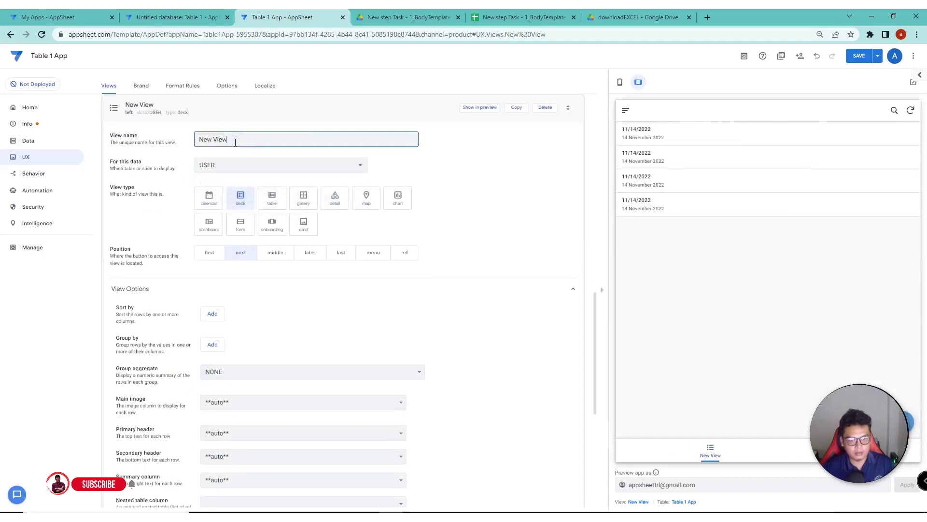
pyautogui.moveTo(234, 140); pyautogui.dragTo(198, 140)
pyautogui.write('USER')
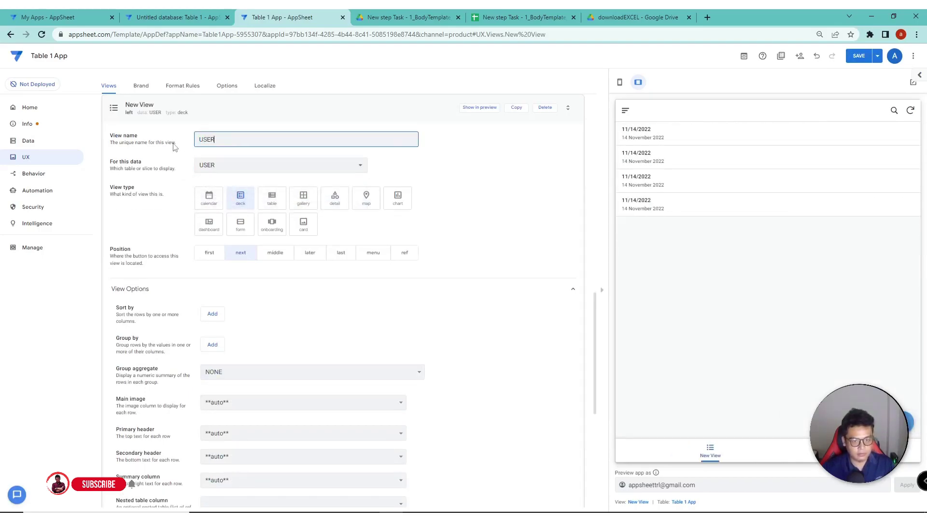
pyautogui.click(270, 197)
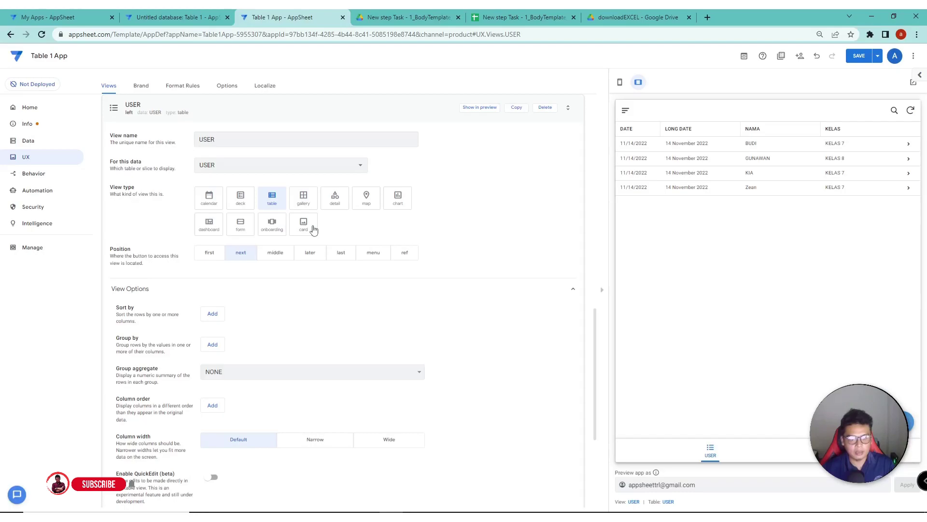
pyautogui.click(862, 56)
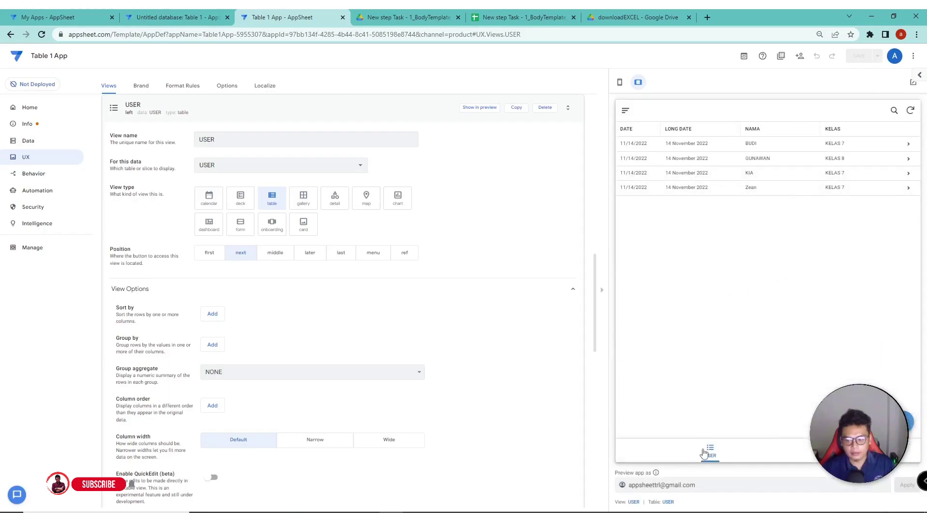
# Step: Add a new student record with a name and KELAS 9 in the preview
pyautogui.click(751, 177)
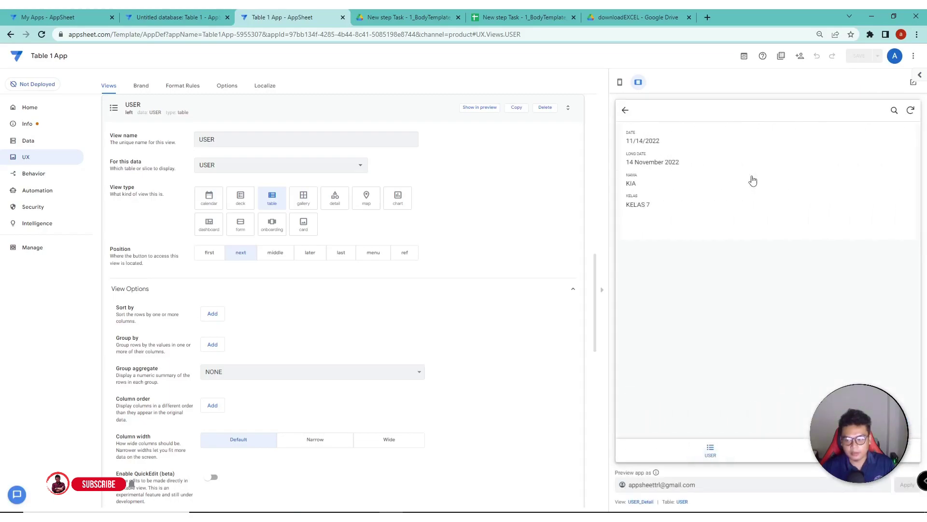
pyautogui.click(626, 111)
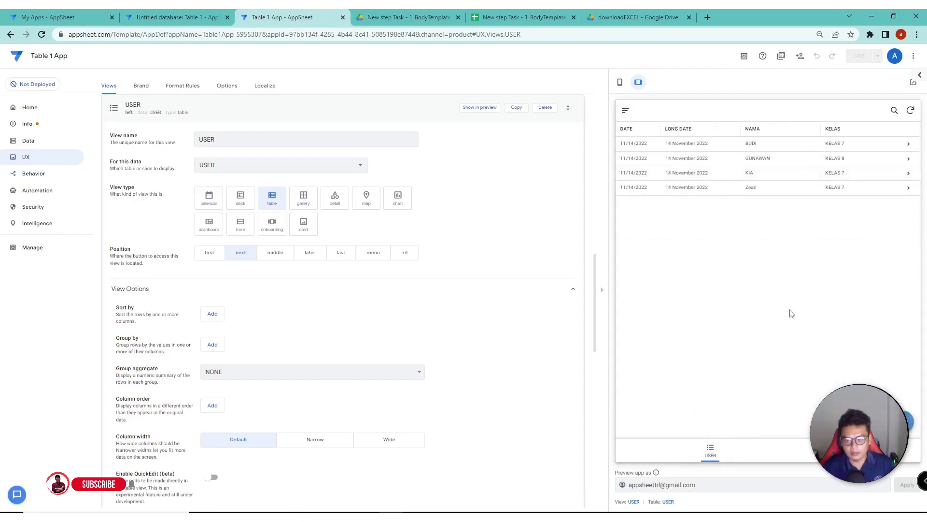
pyautogui.click(915, 422)
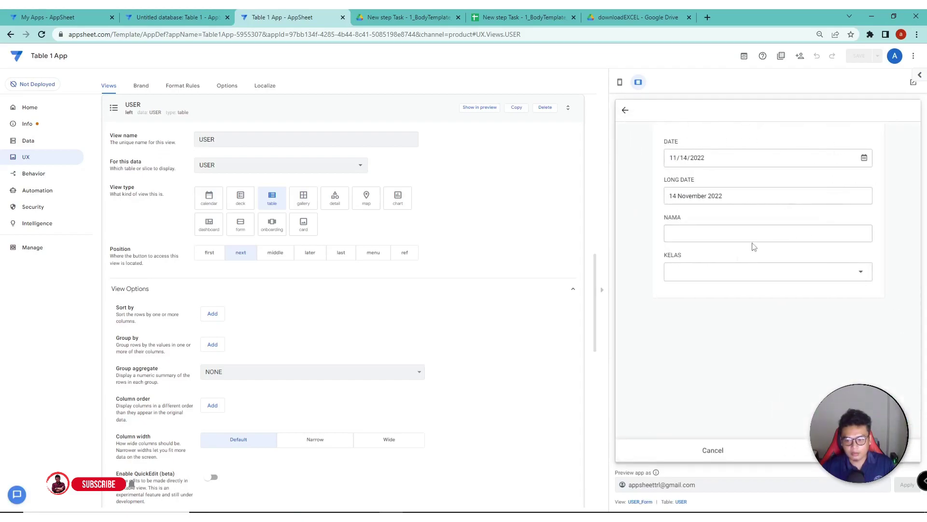
pyautogui.click(754, 240)
pyautogui.write('GUNAWAN')
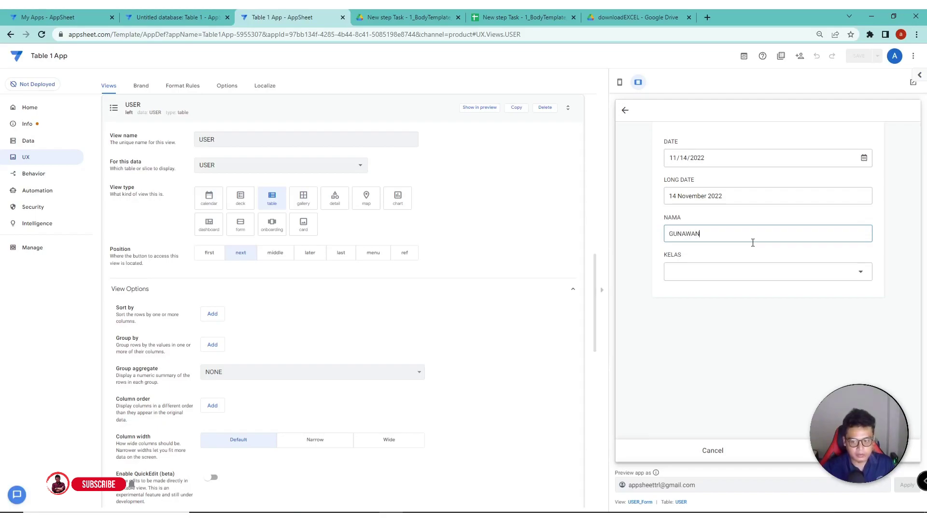
pyautogui.click(746, 272)
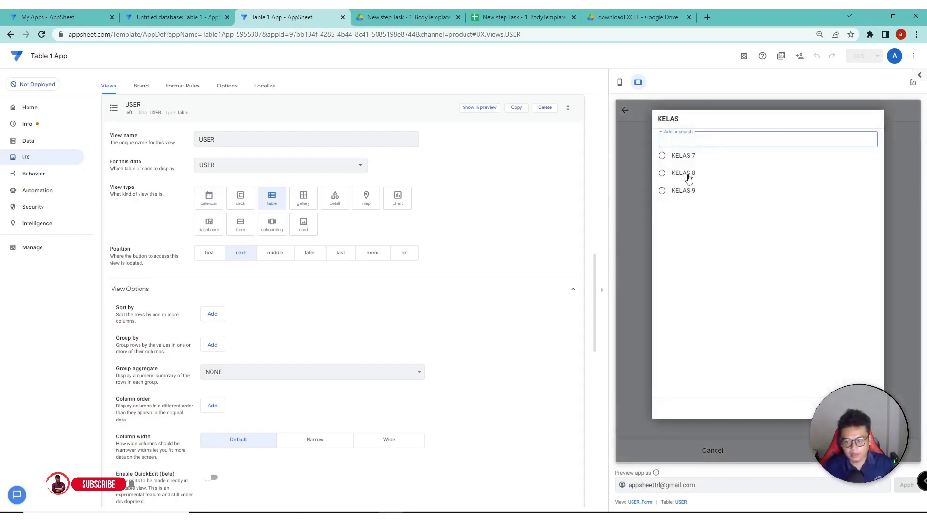
pyautogui.click(690, 193)
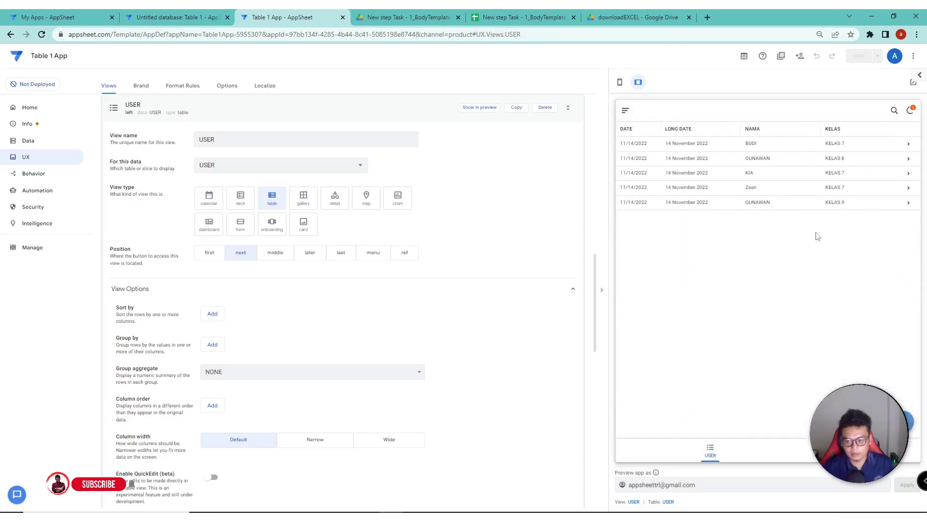
# Step: Open the new KELAS 9 record and export the records with DOWNLOAD EXCEL
pyautogui.click(757, 203)
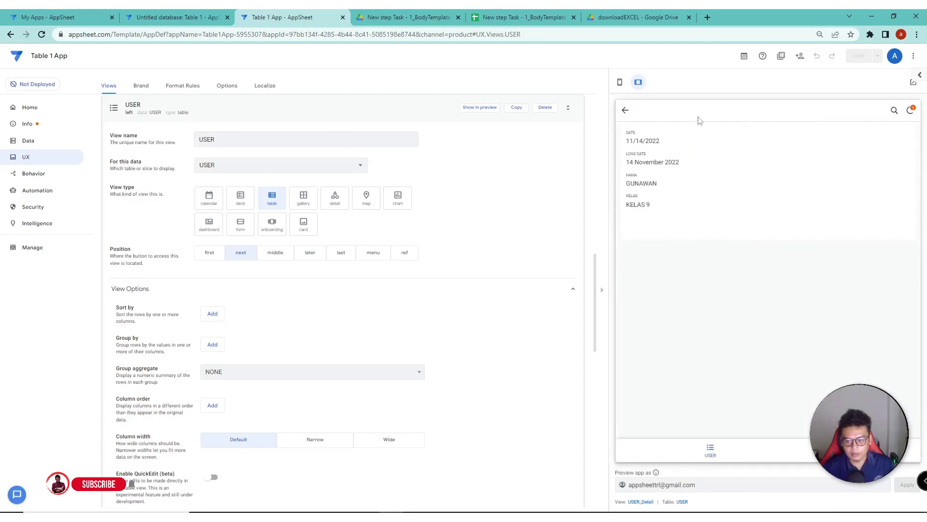
pyautogui.click(626, 110)
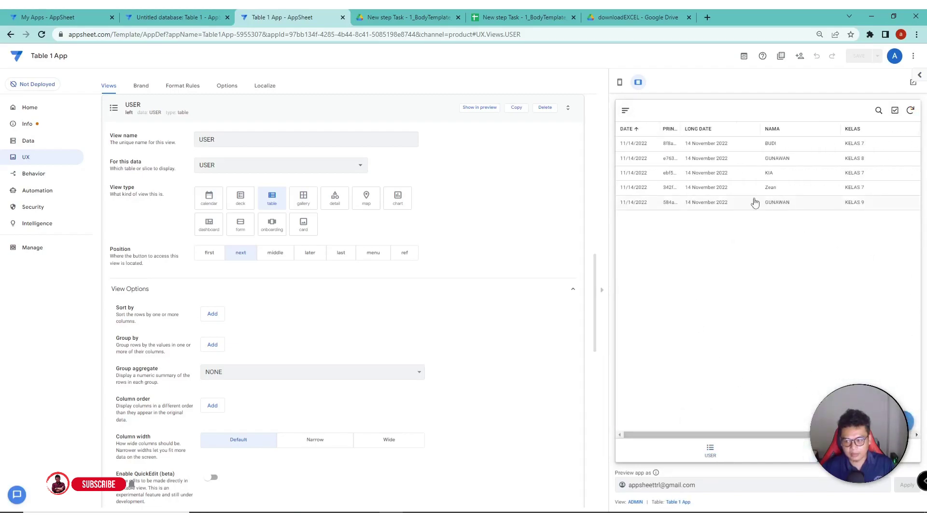
pyautogui.click(779, 203)
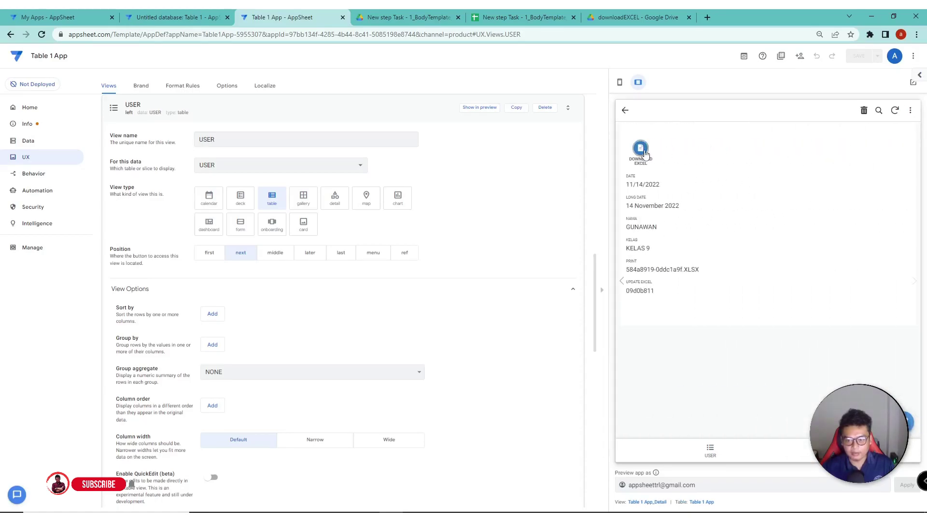
pyautogui.click(643, 151)
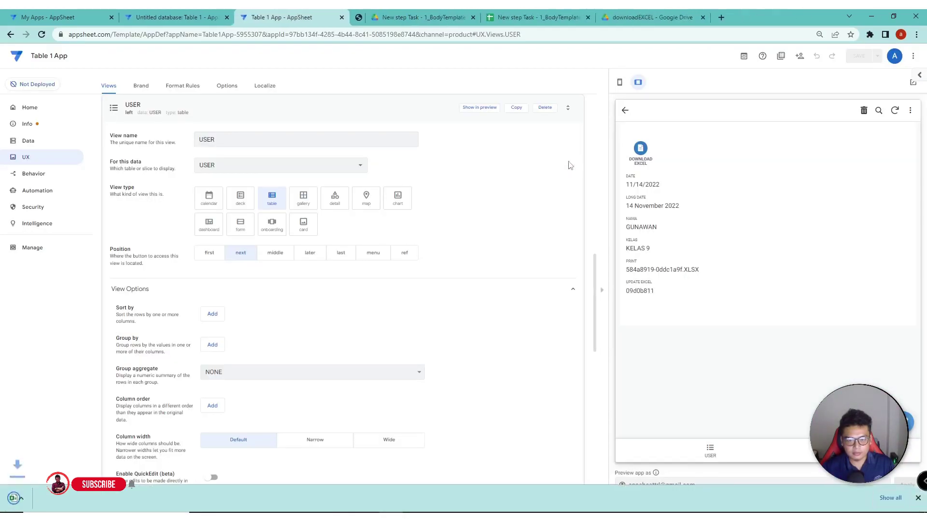
# Step: Open the downloaded five-record report in Excel and autofit the LONG DATE column B
pyautogui.click(68, 497)
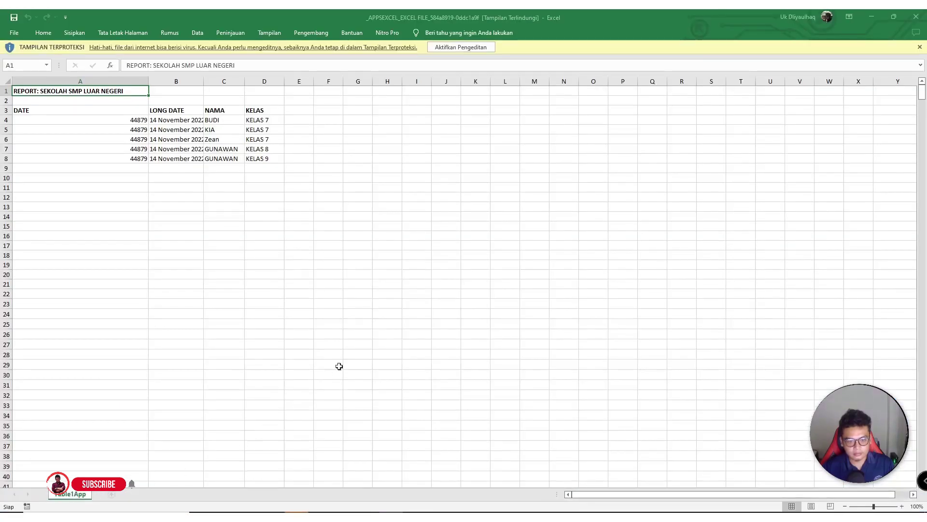
pyautogui.click(302, 268)
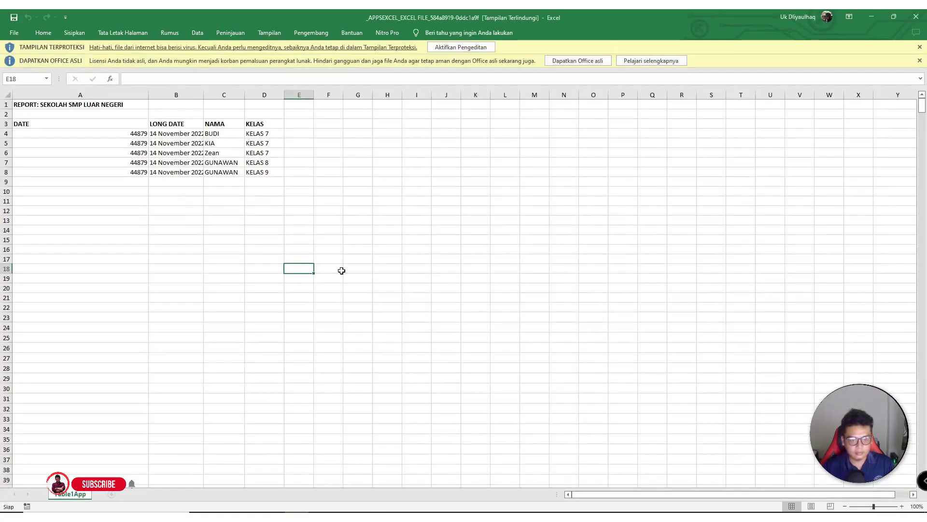
pyautogui.click(236, 202)
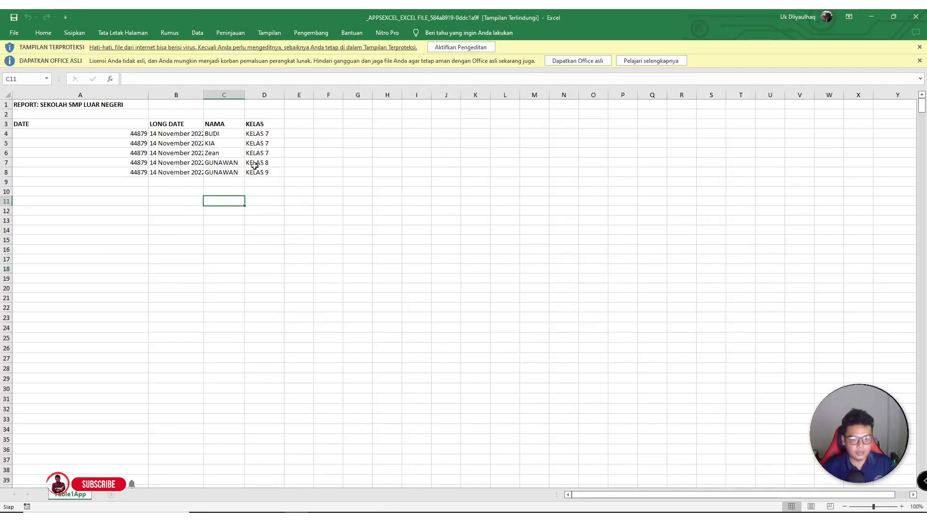
pyautogui.doubleClick(203, 95)
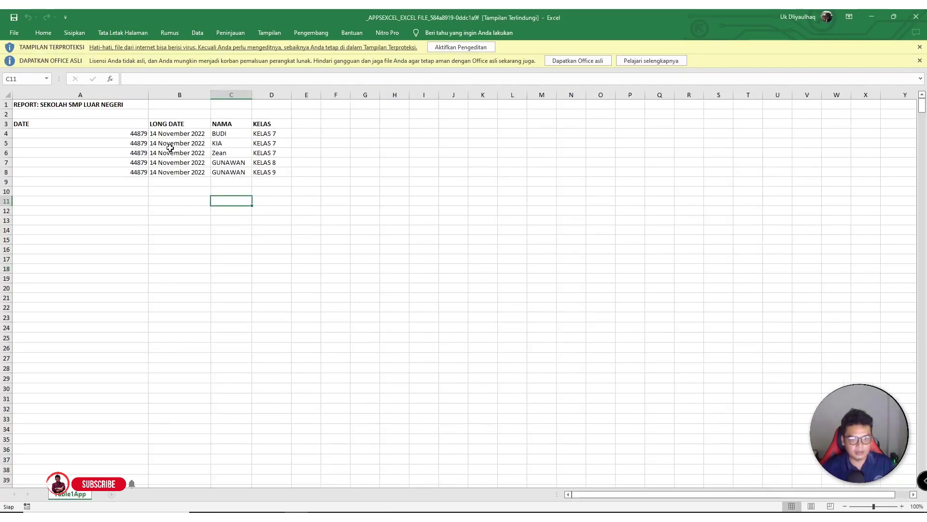
pyautogui.click(152, 231)
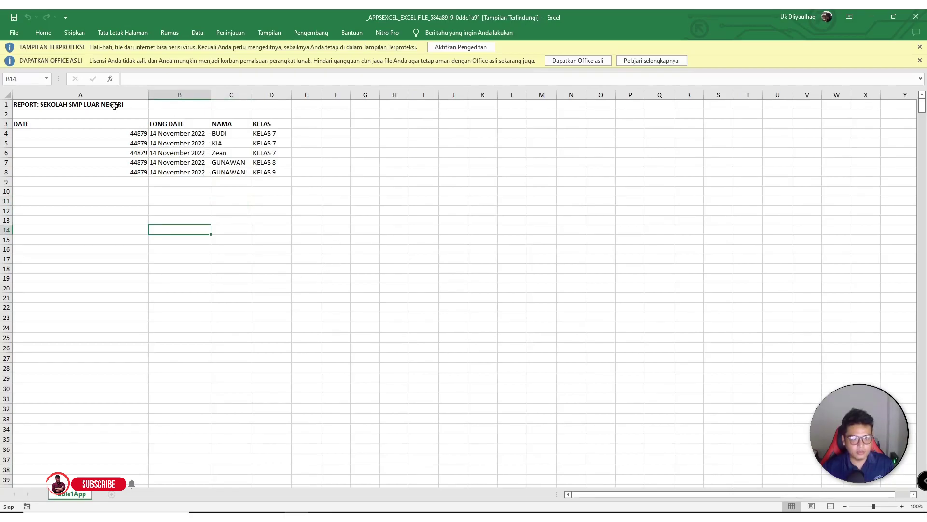
# Step: Check the A1 report title and select the numeric date values in column A
pyautogui.click(56, 105)
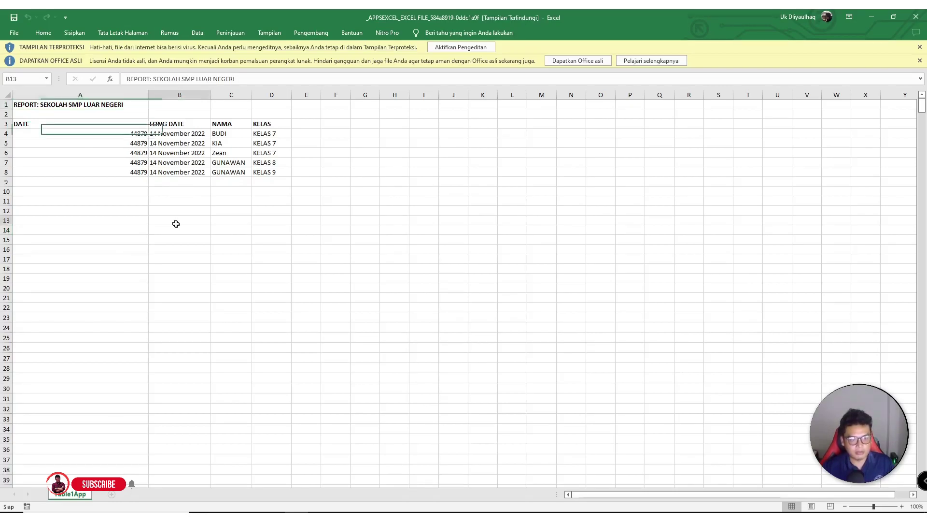
pyautogui.click(175, 223)
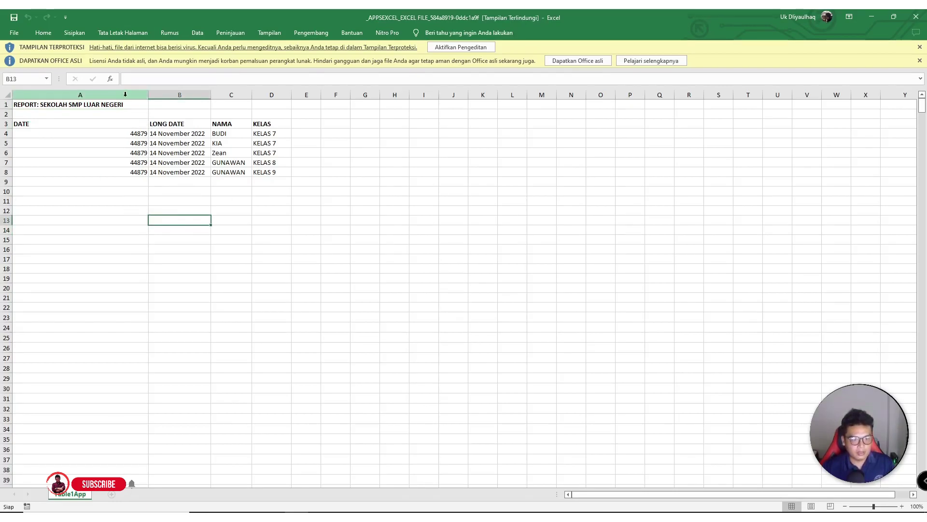
pyautogui.moveTo(127, 134); pyautogui.dragTo(133, 169)
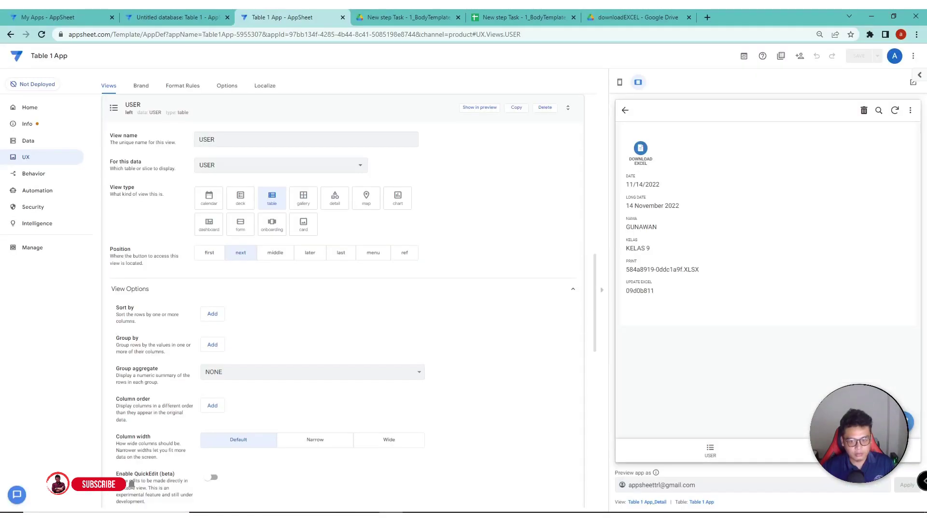
# Step: Format column A of the report template as Plain text
pyautogui.click(535, 14)
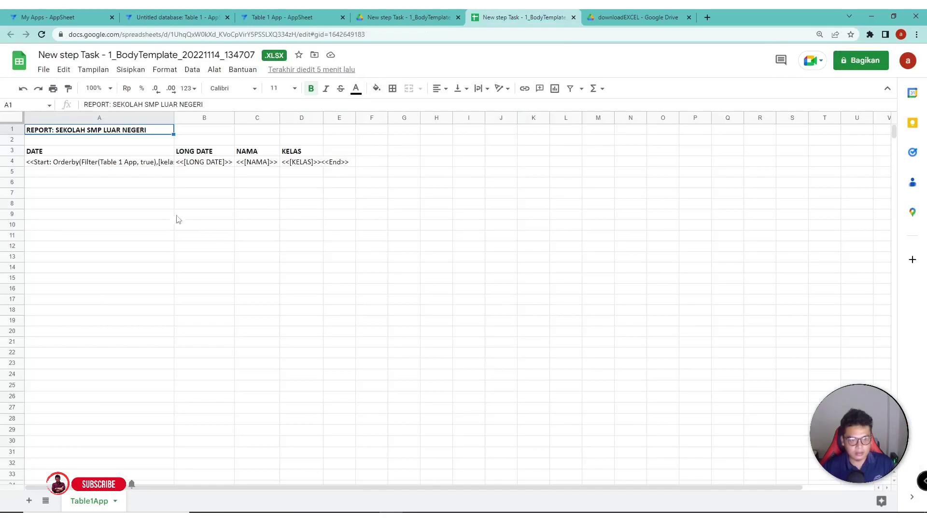
pyautogui.click(125, 116)
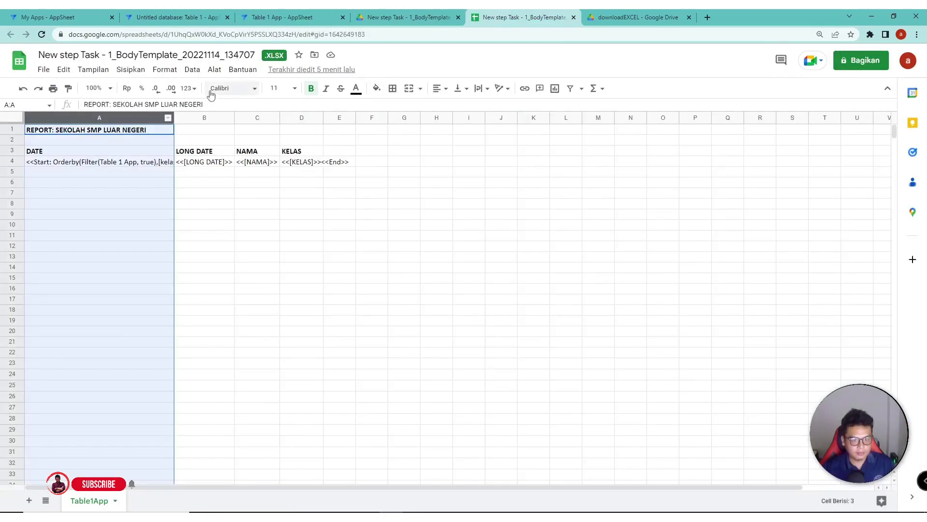
pyautogui.click(188, 89)
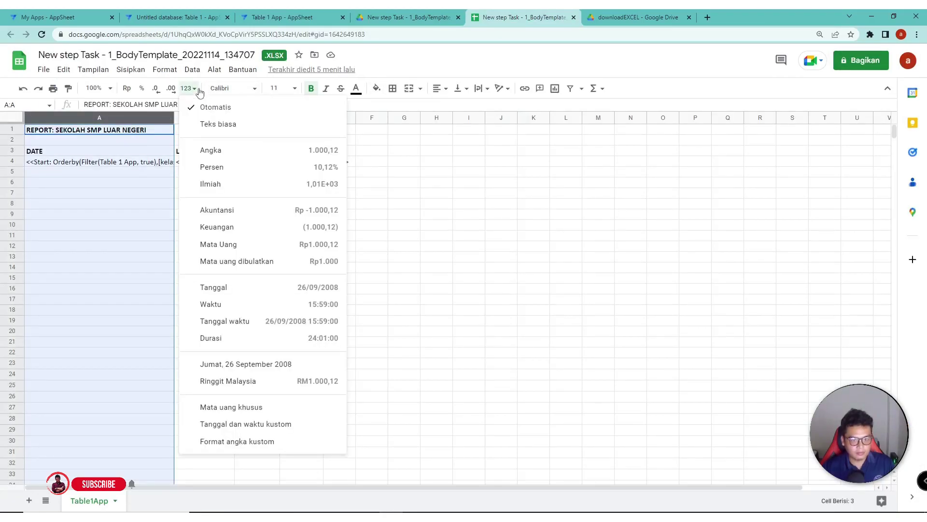
pyautogui.click(218, 125)
pyautogui.click(239, 248)
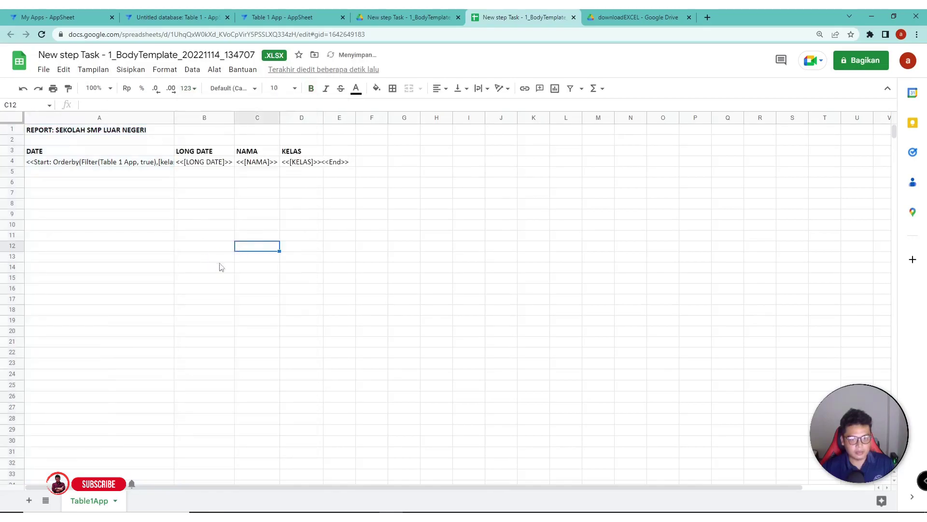
# Step: Sync the AppSheet preview, reload the template in Drive and Sheets, and return to AppSheet
pyautogui.click(287, 17)
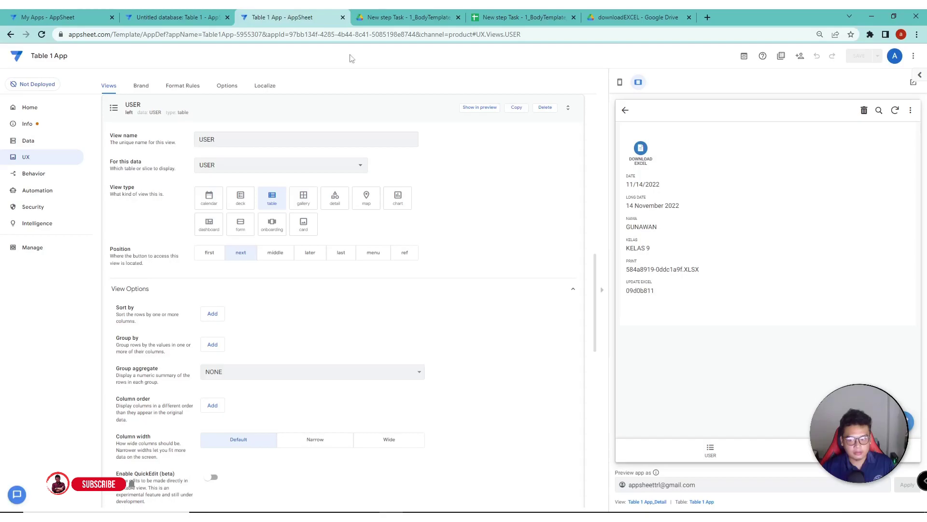
pyautogui.click(625, 110)
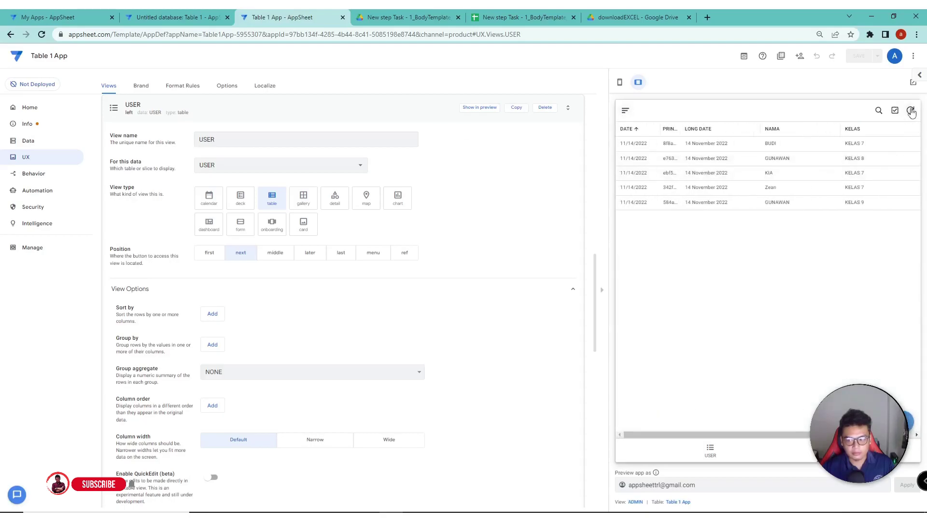
pyautogui.click(913, 110)
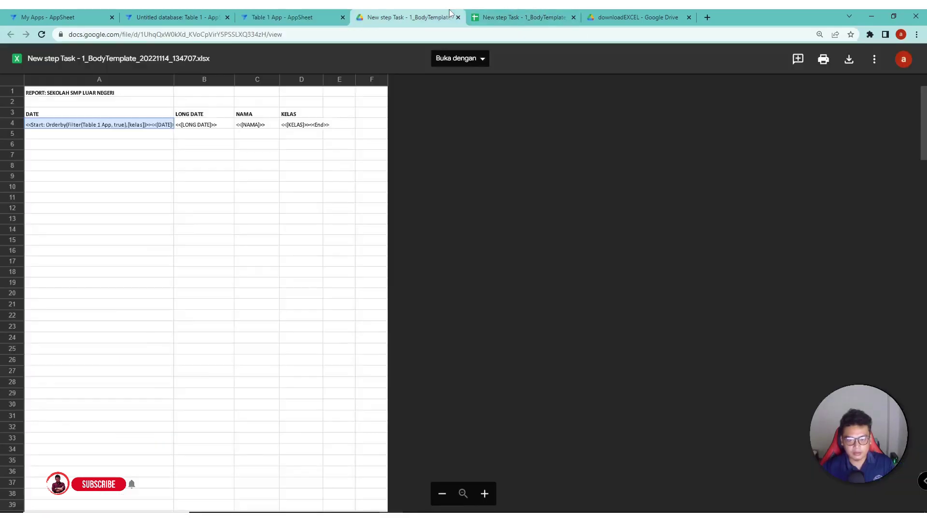
pyautogui.click(408, 17)
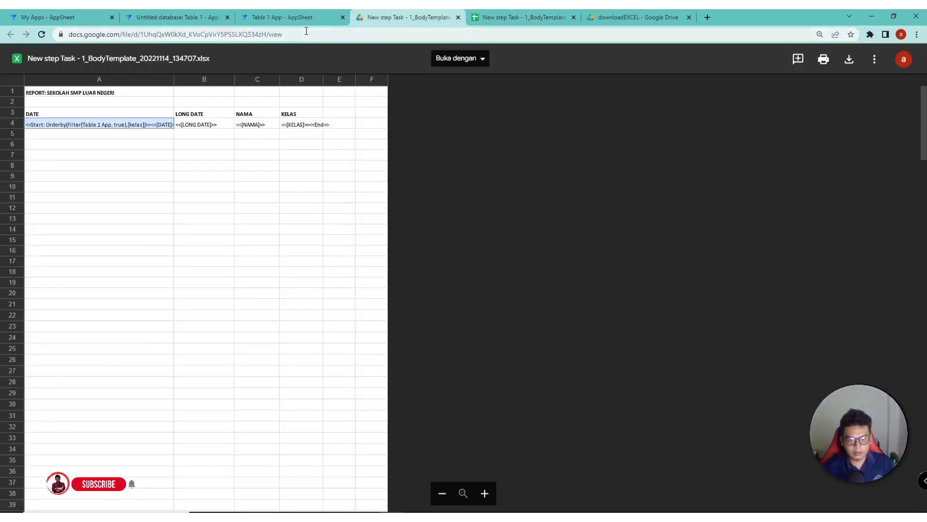
pyautogui.click(306, 32)
pyautogui.press('Return')
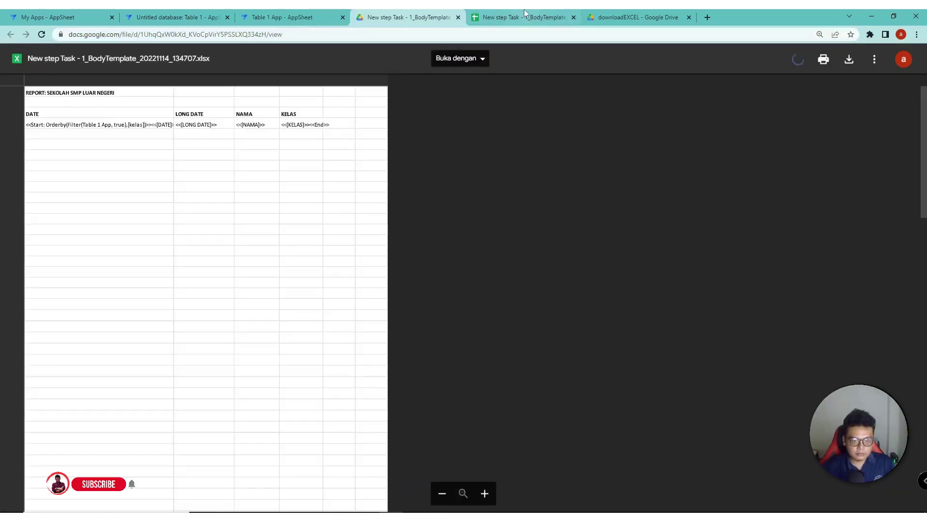
pyautogui.click(525, 14)
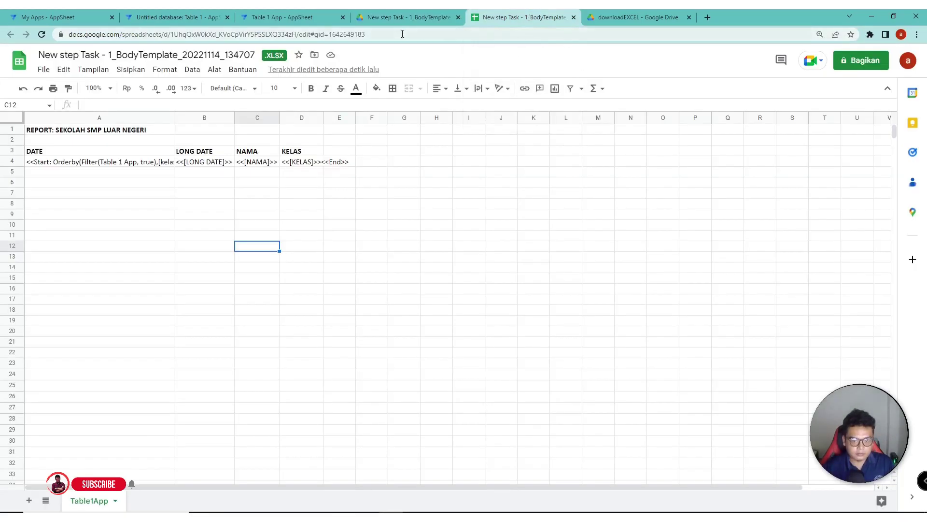
pyautogui.click(402, 34)
pyautogui.press('Return')
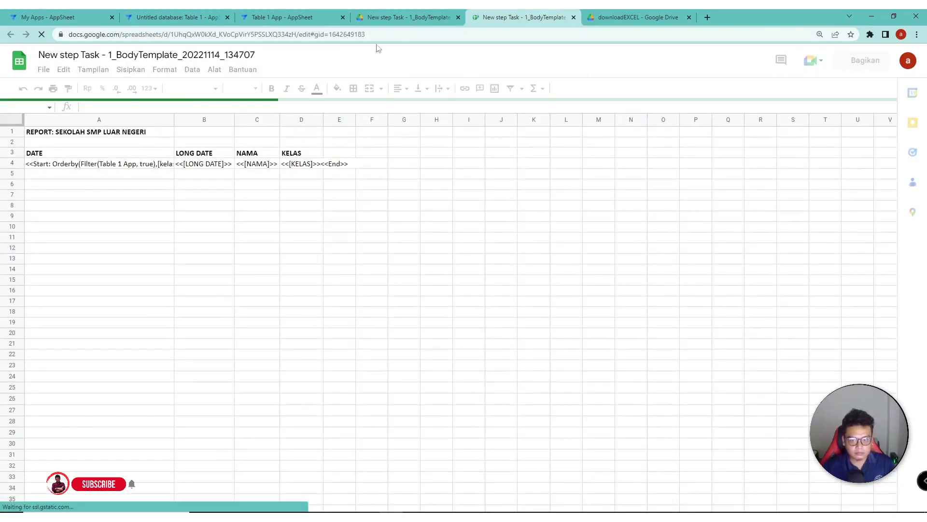
pyautogui.click(296, 15)
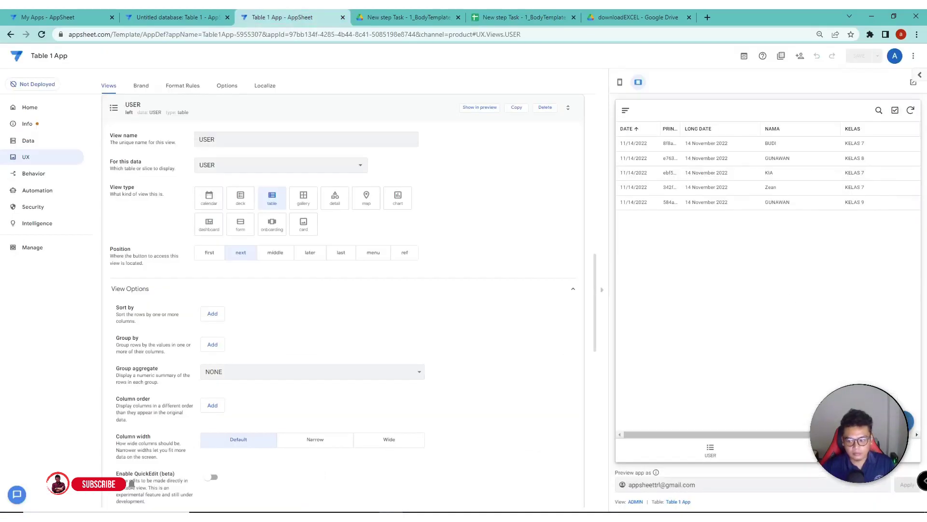
# Step: Add and save a new student record with a name and KELAS 7
pyautogui.click(907, 421)
pyautogui.click(713, 450)
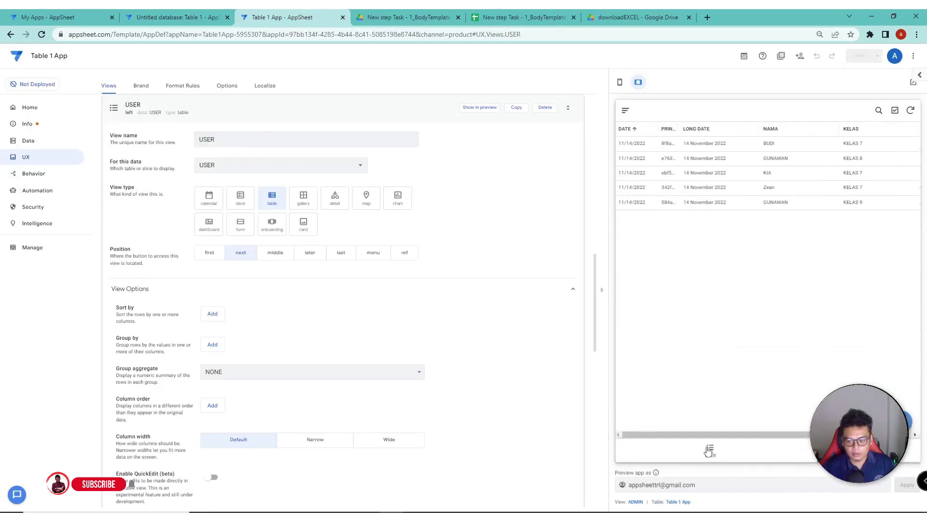
pyautogui.click(907, 421)
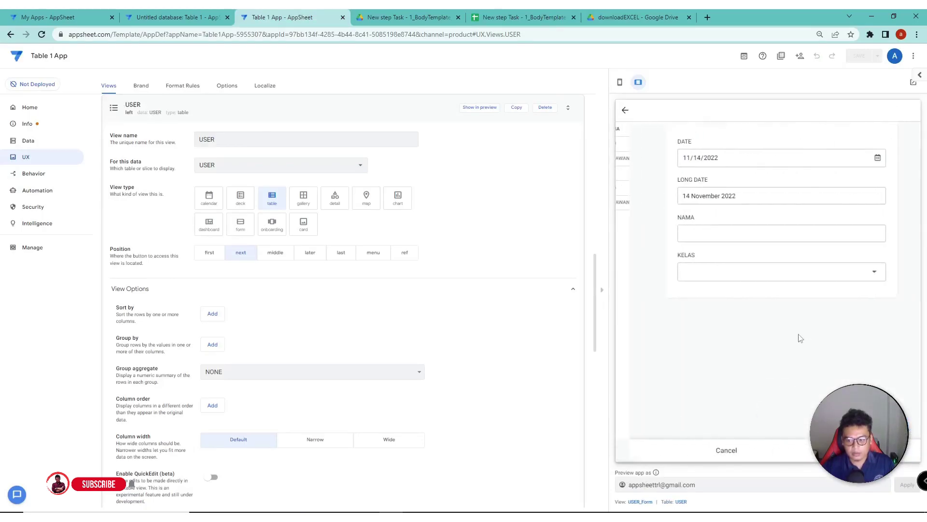
pyautogui.click(728, 234)
pyautogui.write('SANTI')
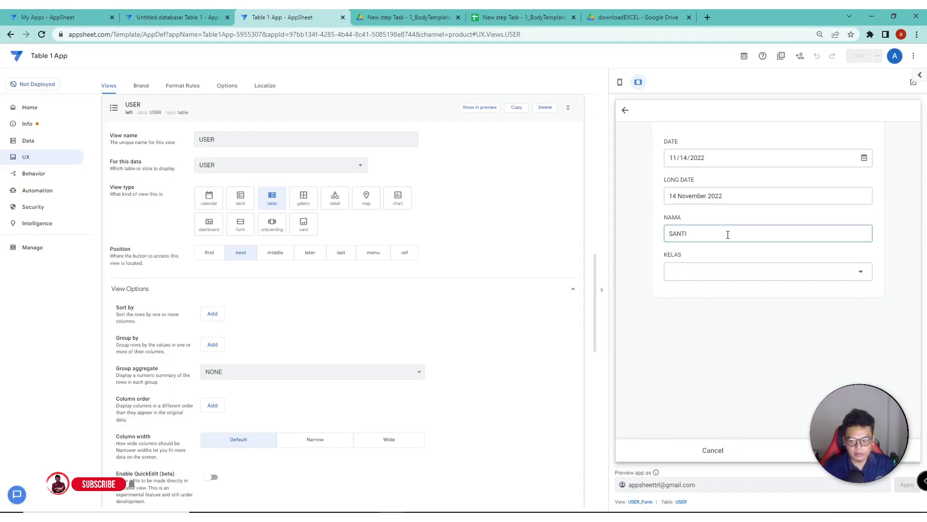
pyautogui.click(724, 271)
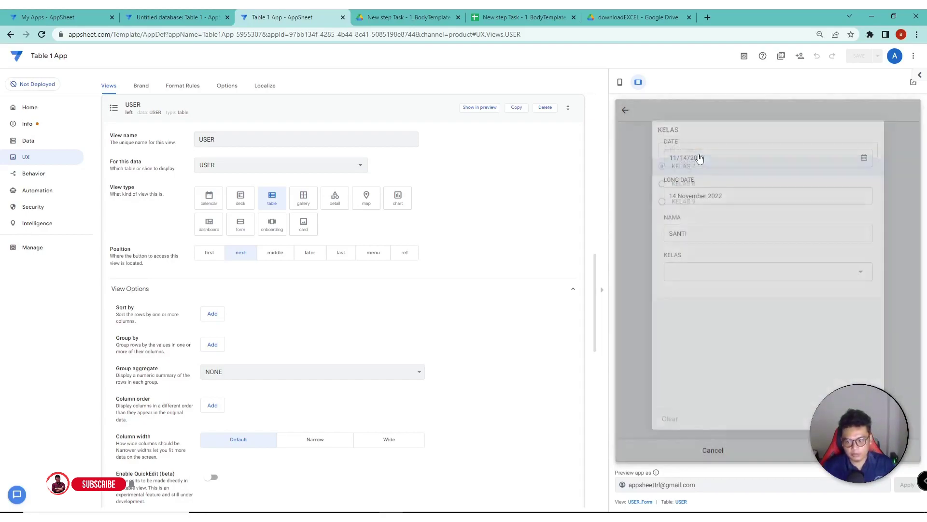
pyautogui.click(698, 155)
pyautogui.click(860, 449)
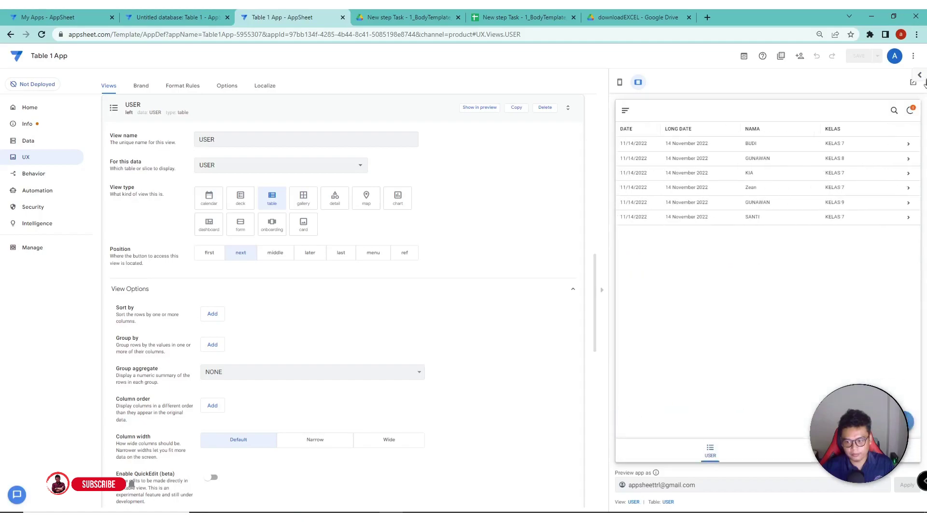
pyautogui.click(915, 103)
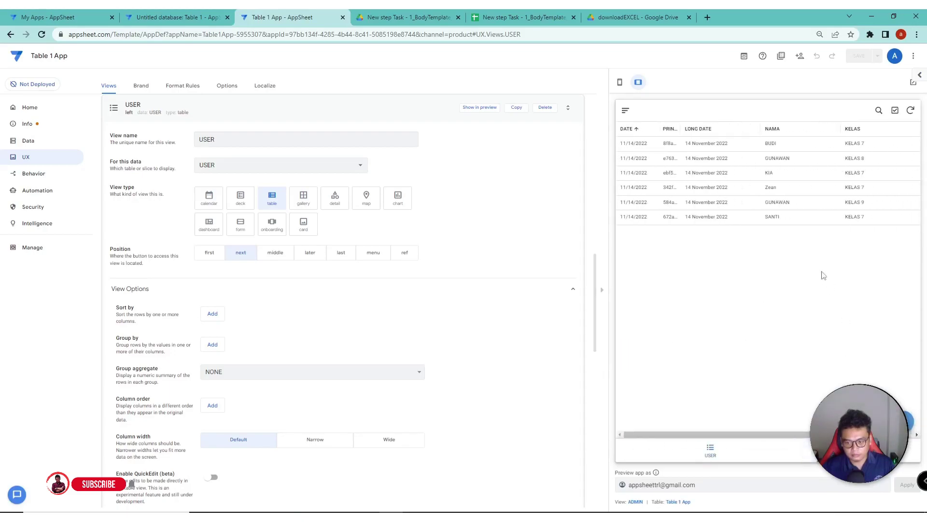
# Step: Export the records from the new student's detail with DOWNLOAD EXCEL and open the XLSX
pyautogui.click(744, 217)
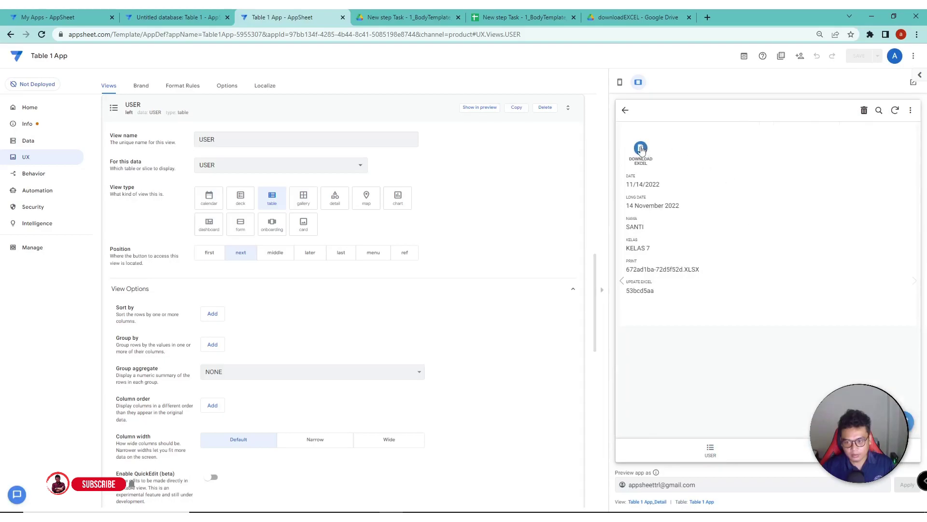
pyautogui.click(641, 148)
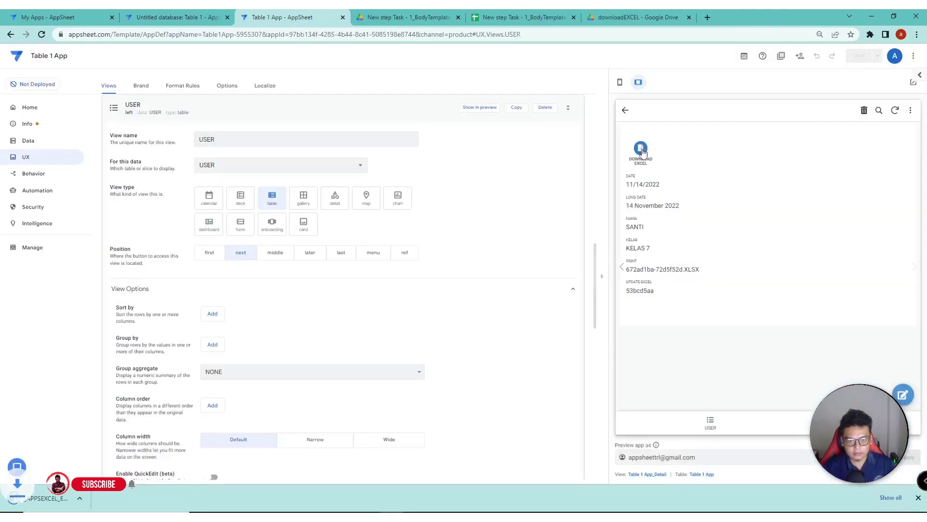
pyautogui.click(67, 498)
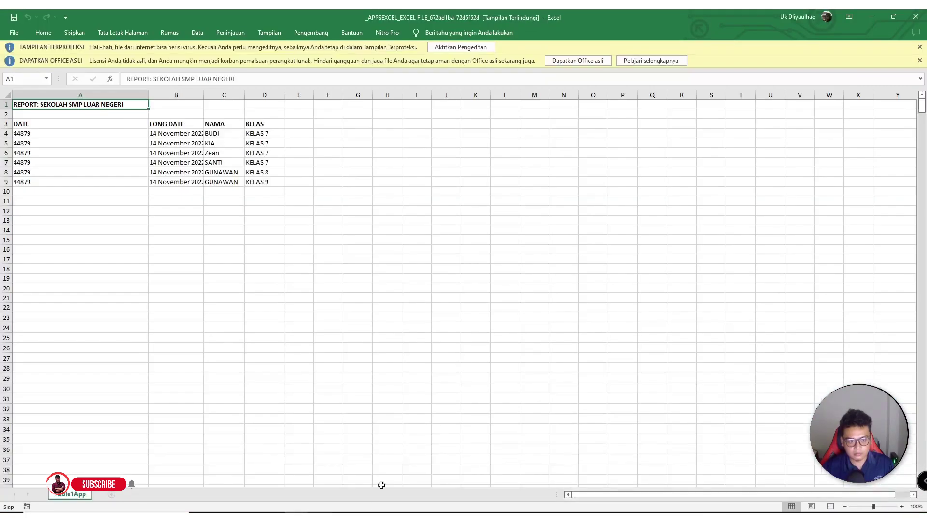
# Step: Enable editing in the exported report and autofit column B to show the long dates
pyautogui.click(273, 302)
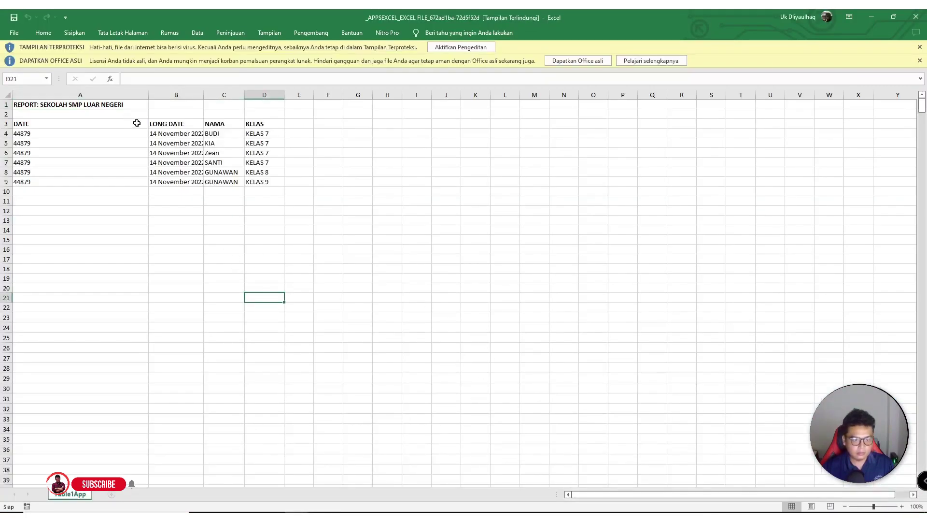
pyautogui.doubleClick(204, 95)
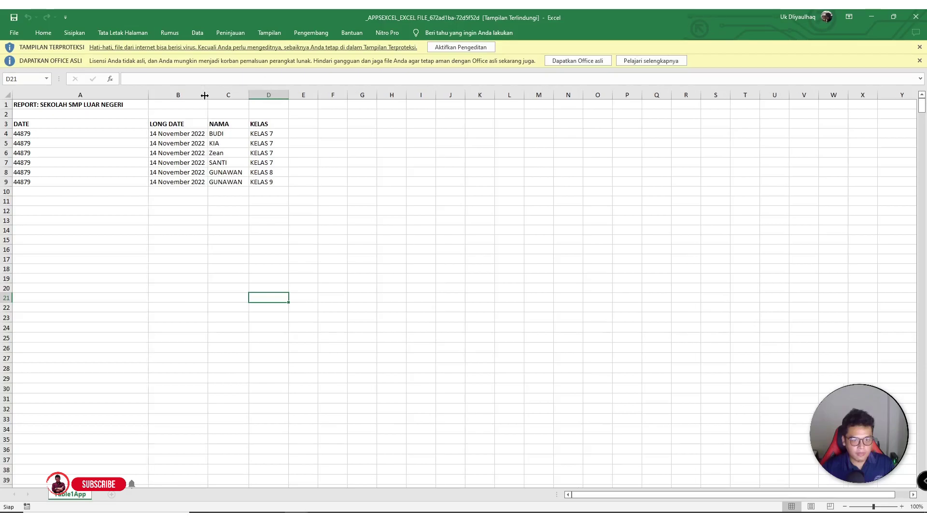
pyautogui.click(106, 95)
pyautogui.click(443, 47)
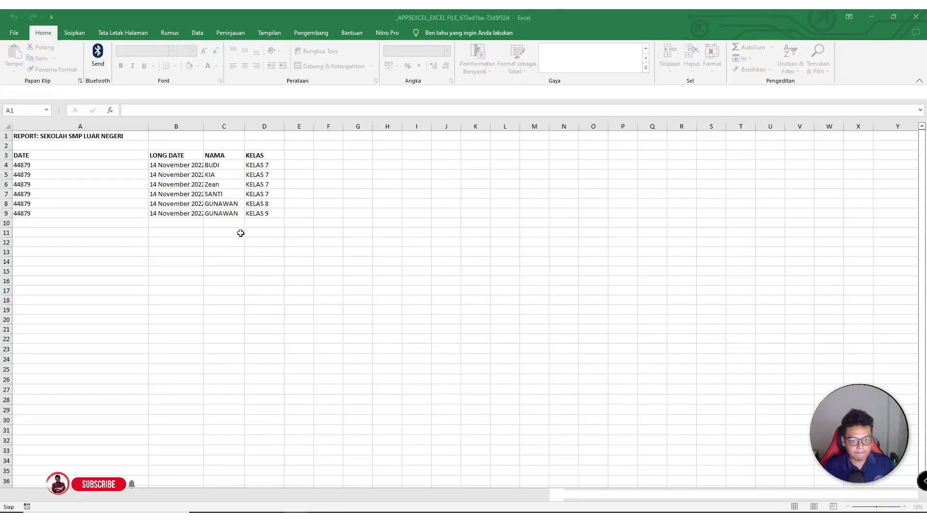
# Step: Format column A as Date so values show like 14/11/2022
pyautogui.click(101, 124)
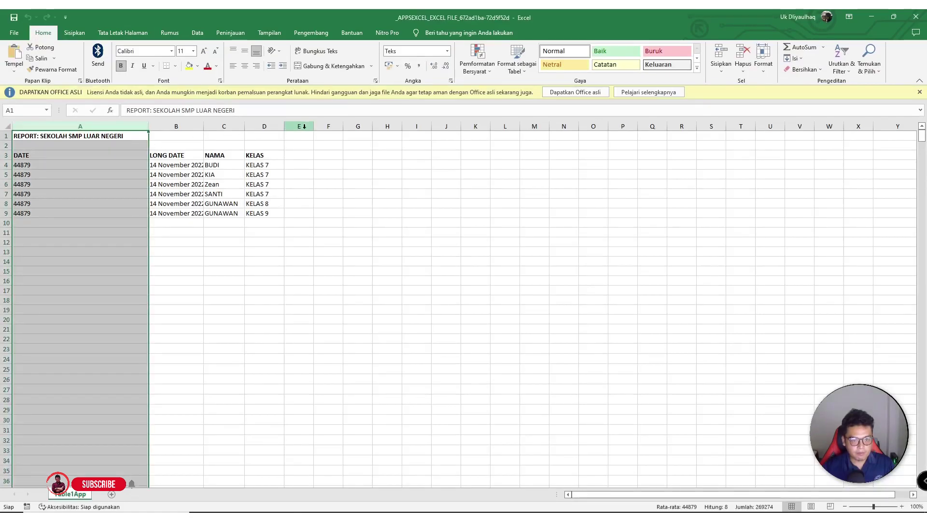
pyautogui.click(447, 50)
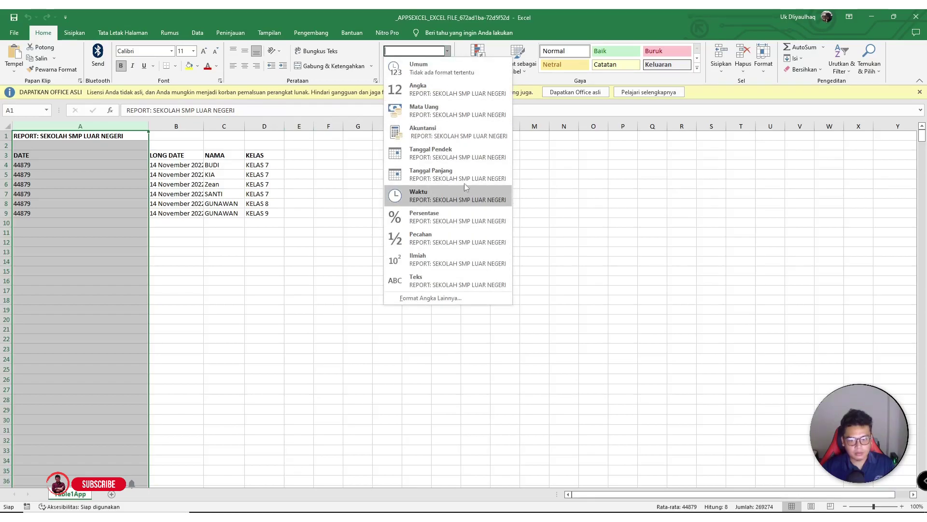
pyautogui.click(461, 155)
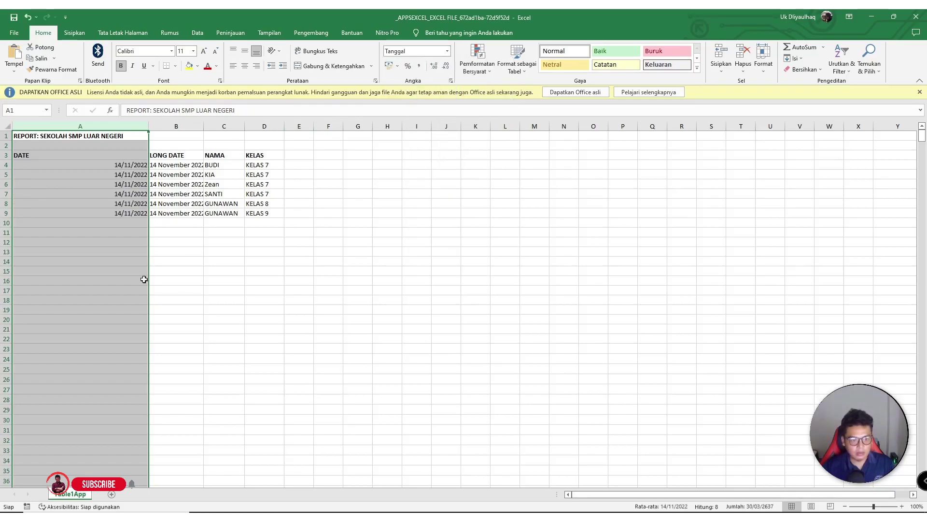
pyautogui.click(130, 262)
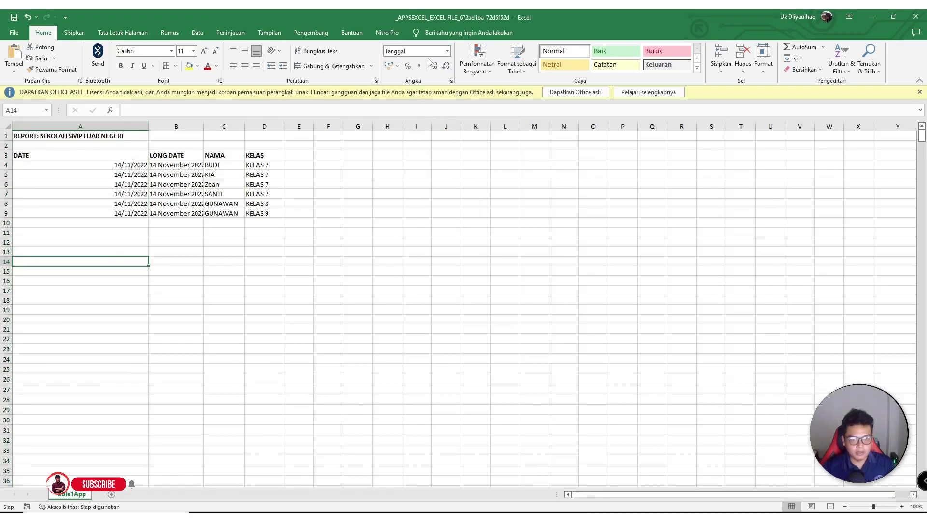
pyautogui.click(447, 51)
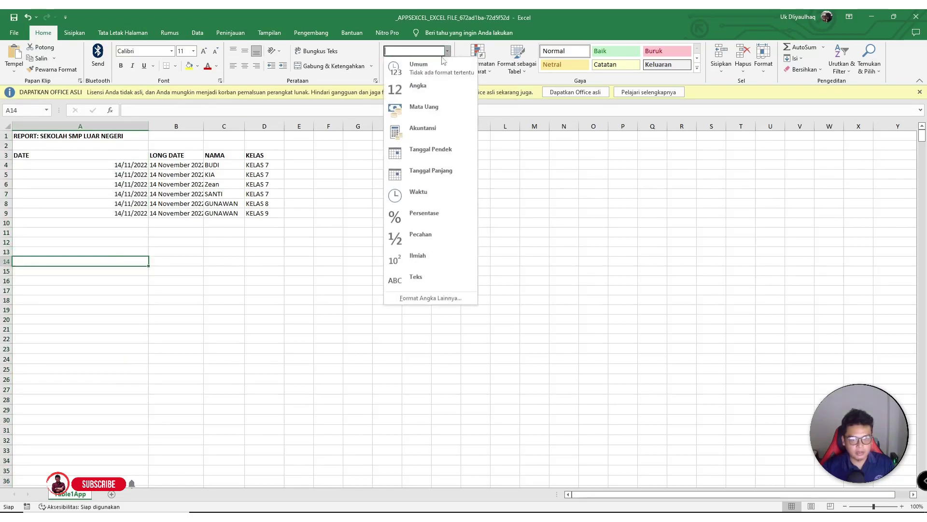
pyautogui.click(122, 266)
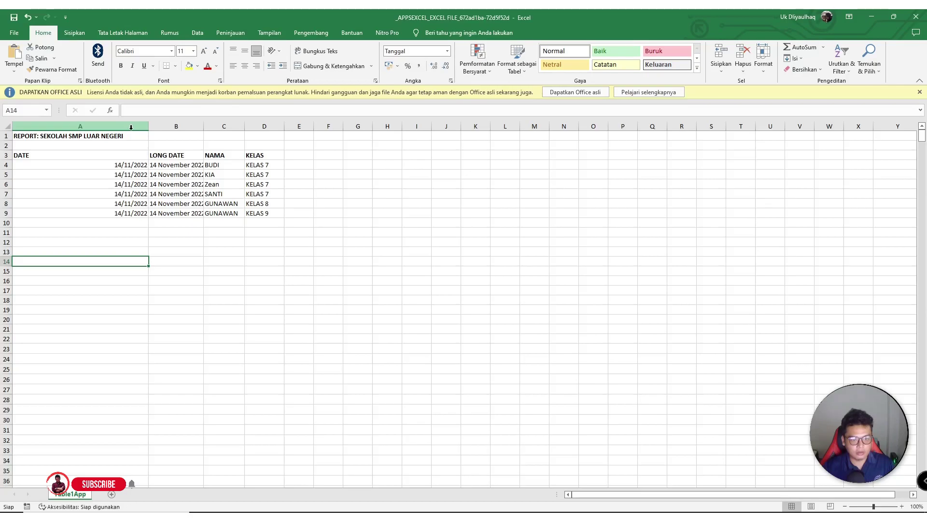
pyautogui.click(121, 211)
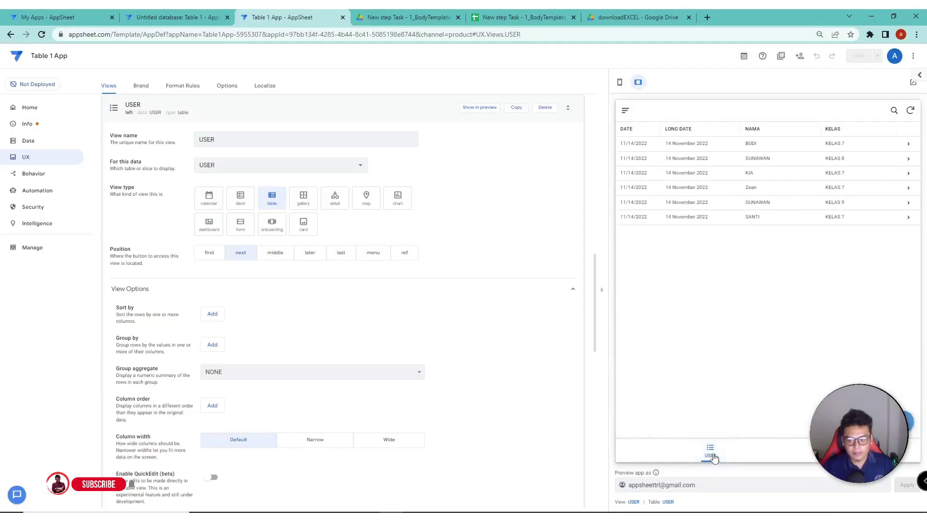